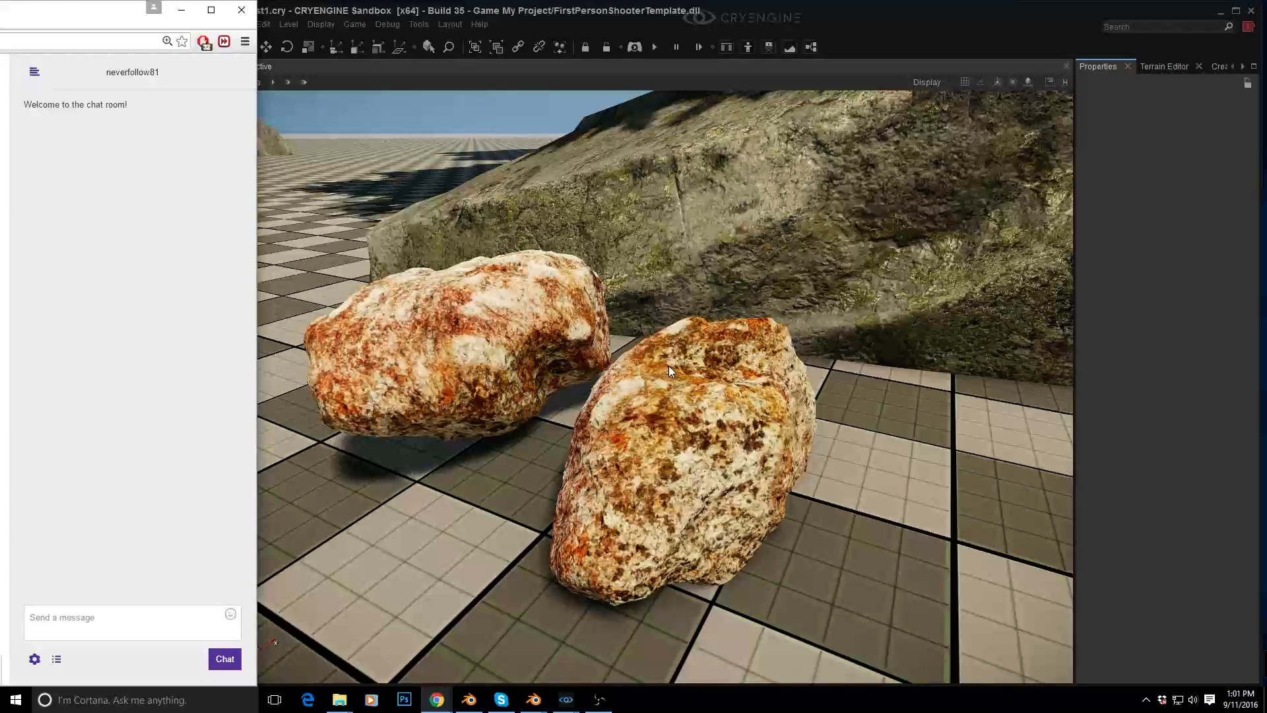
Bring the CRYENGINE Sandbox level forward and examine the two granite rocks up close from several angles
click(500, 20)
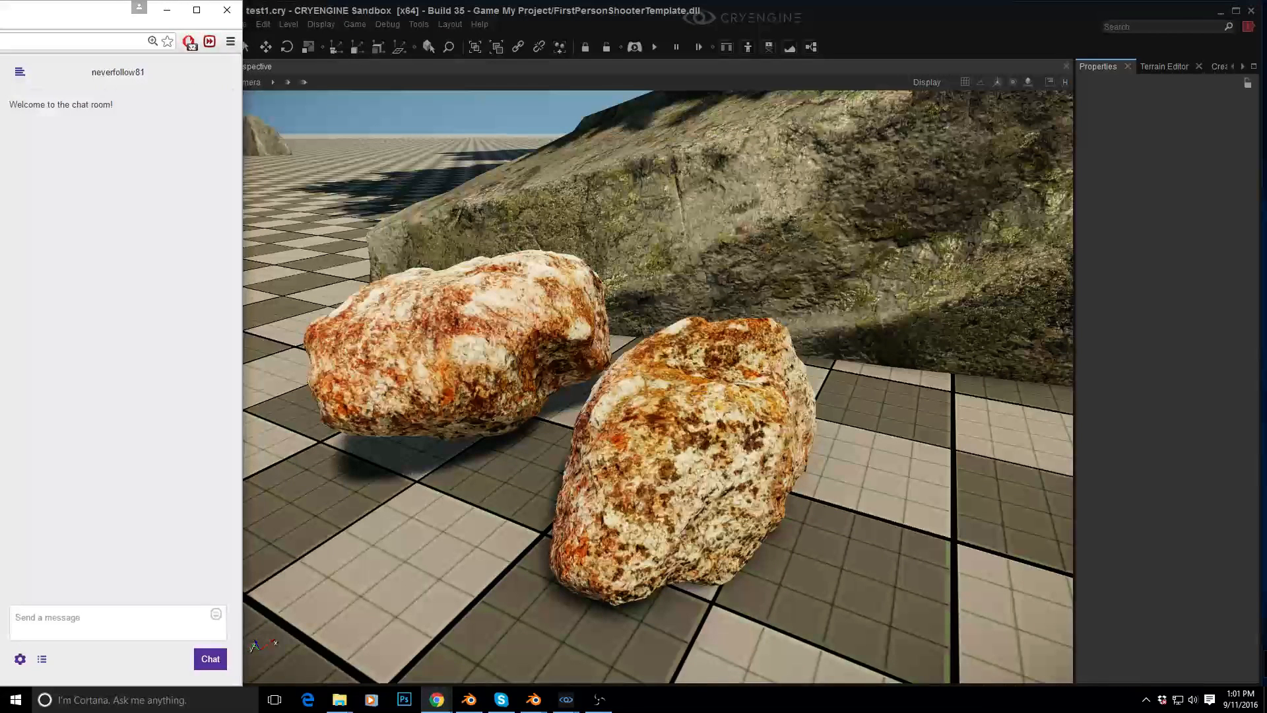
click(736, 16)
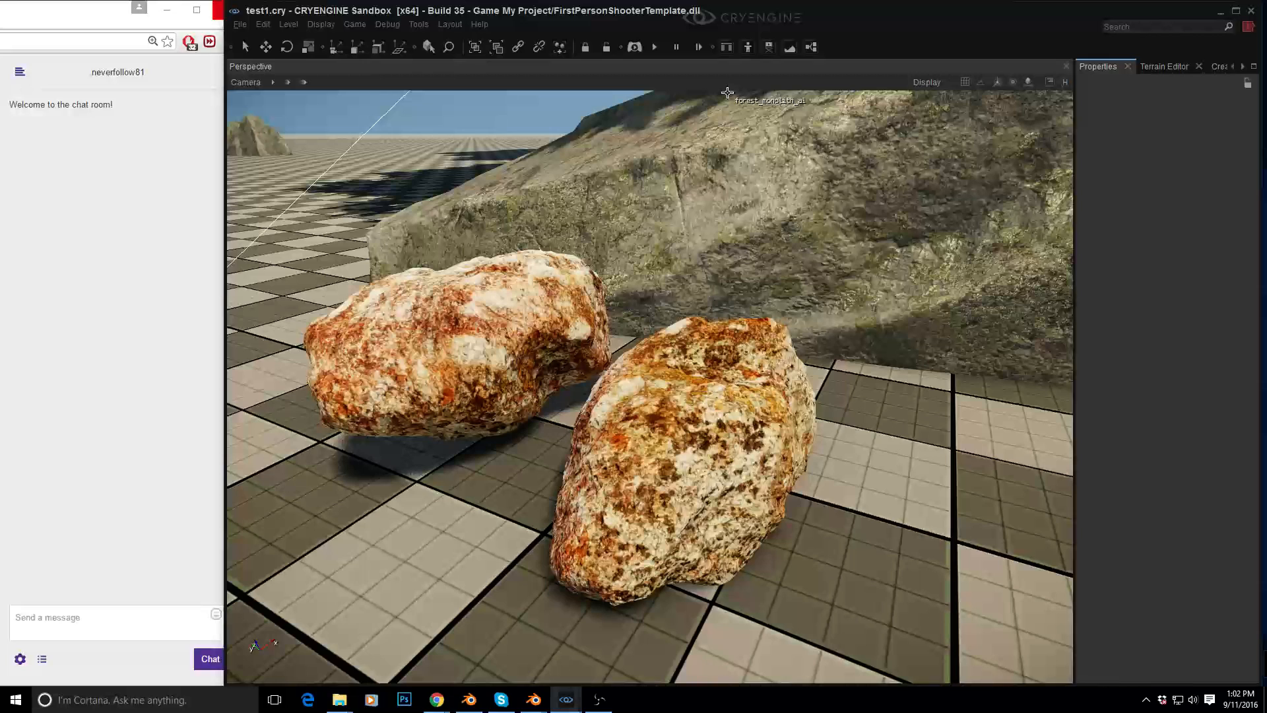
right_drag(720, 315, 708, 334)
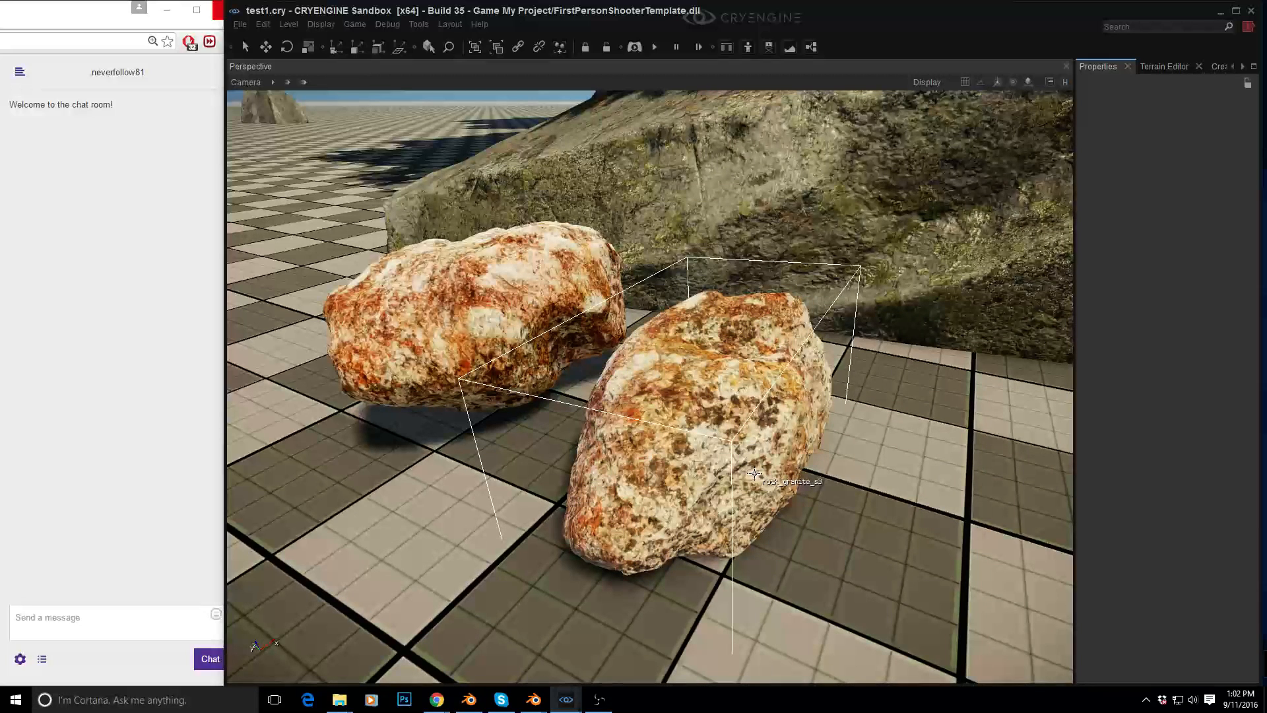
right_drag(766, 460, 731, 405)
key(d)
key(w)
key(s)
key(a)
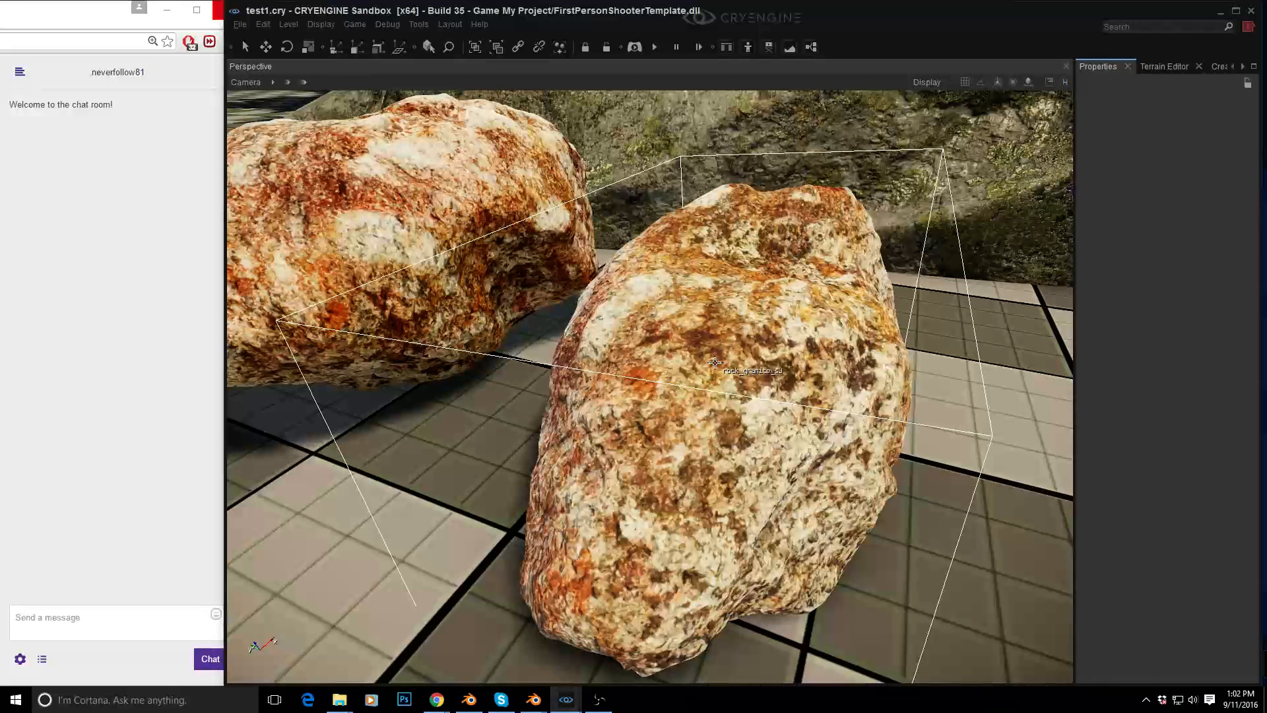
right_drag(715, 362, 711, 333)
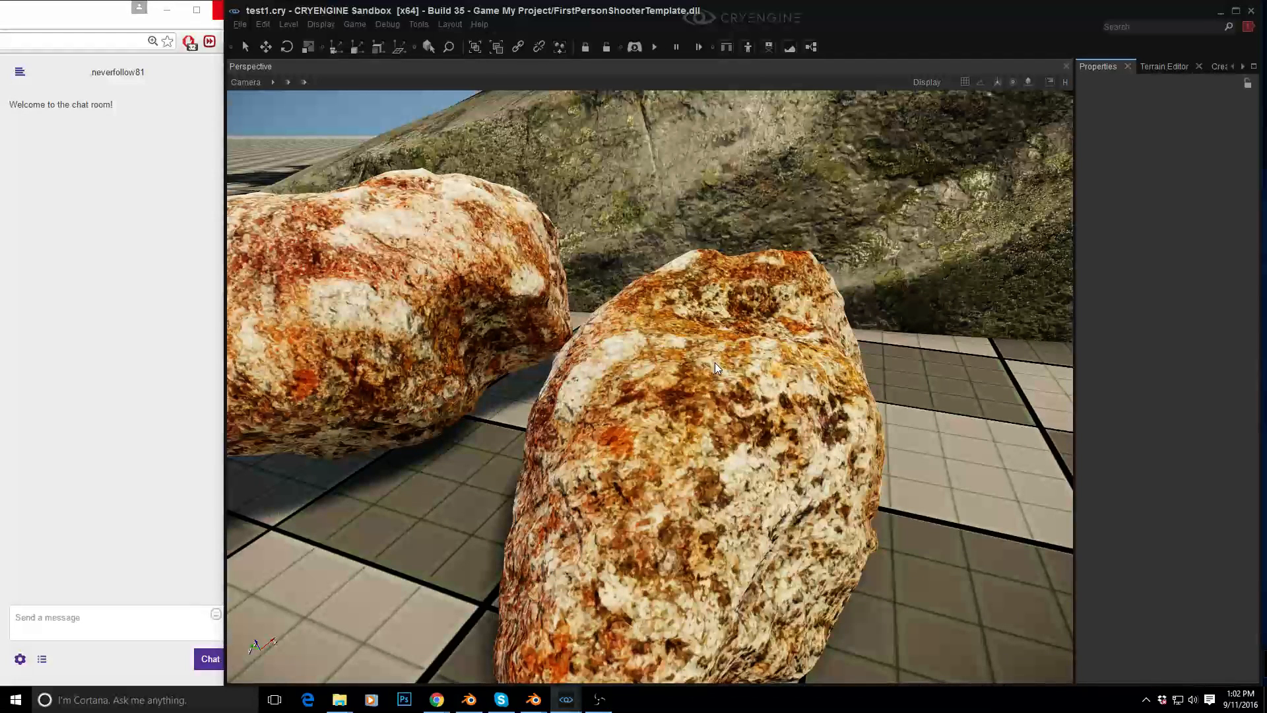
mouse_move(697, 411)
right_down()
mouse_move(697, 421)
mouse_move(697, 410)
right_up()
middle_drag(697, 411, 501, 464)
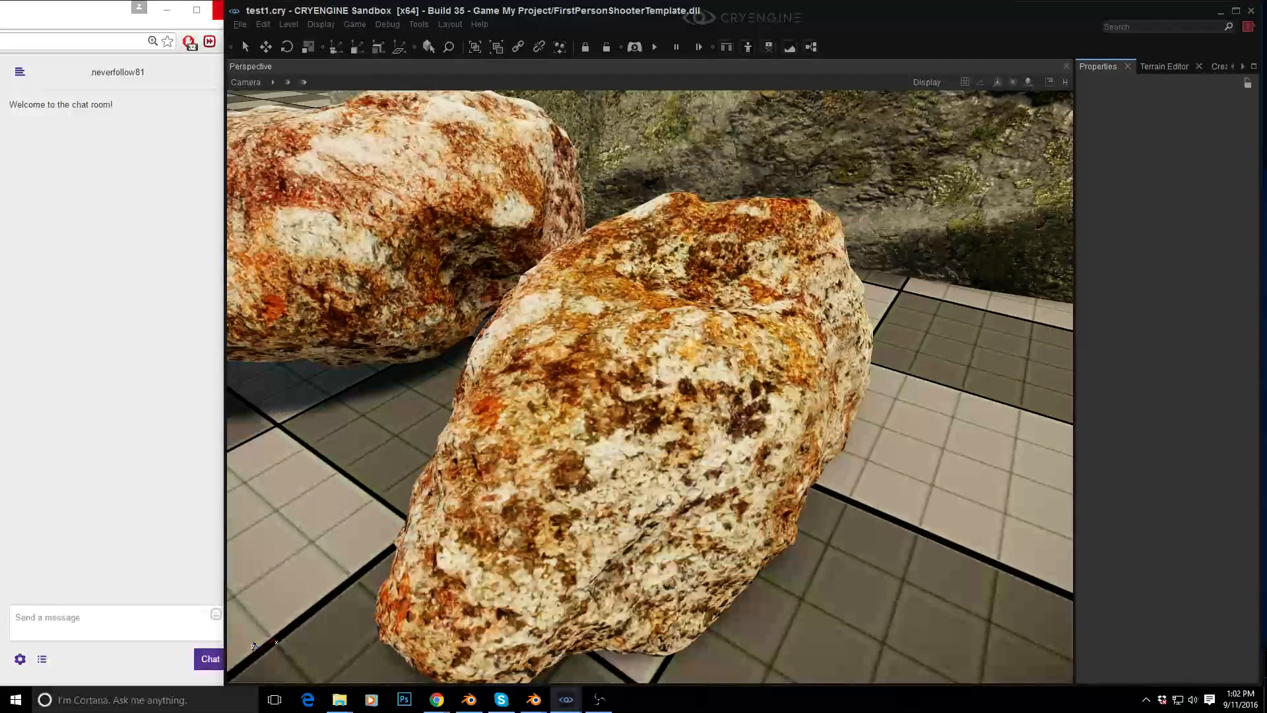
middle_drag(697, 410, 687, 357)
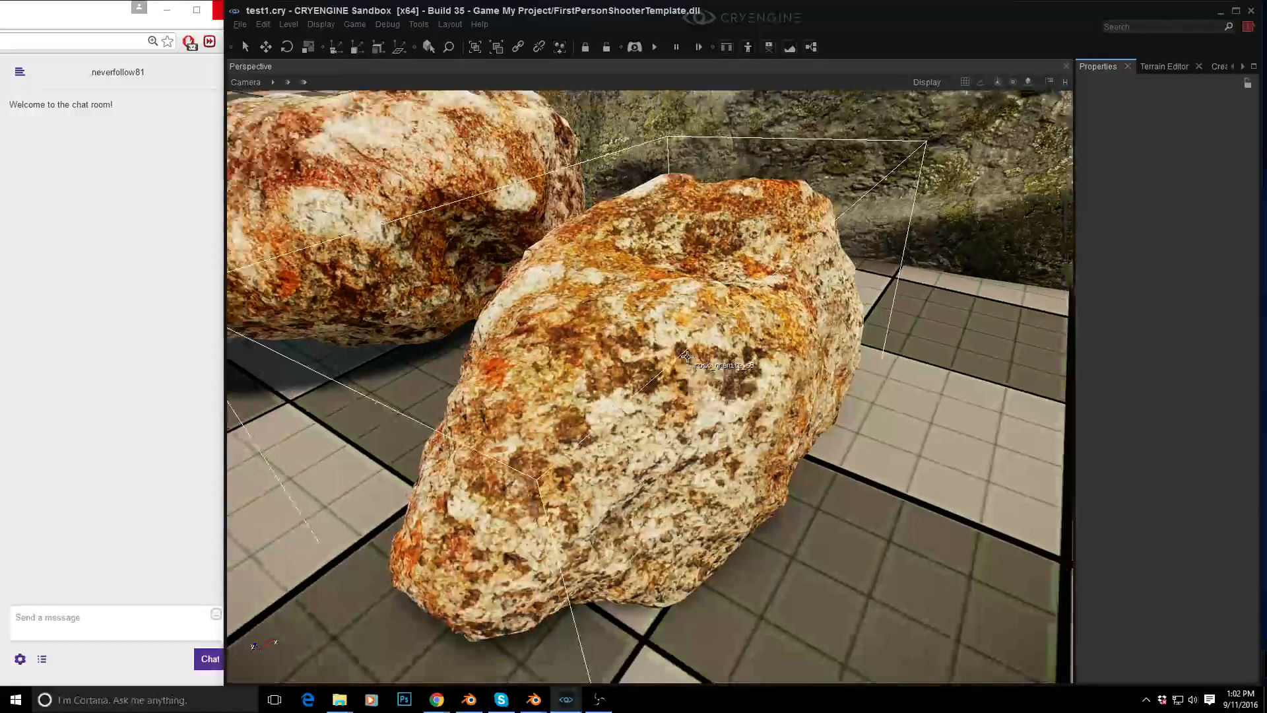
right_drag(687, 357, 708, 404)
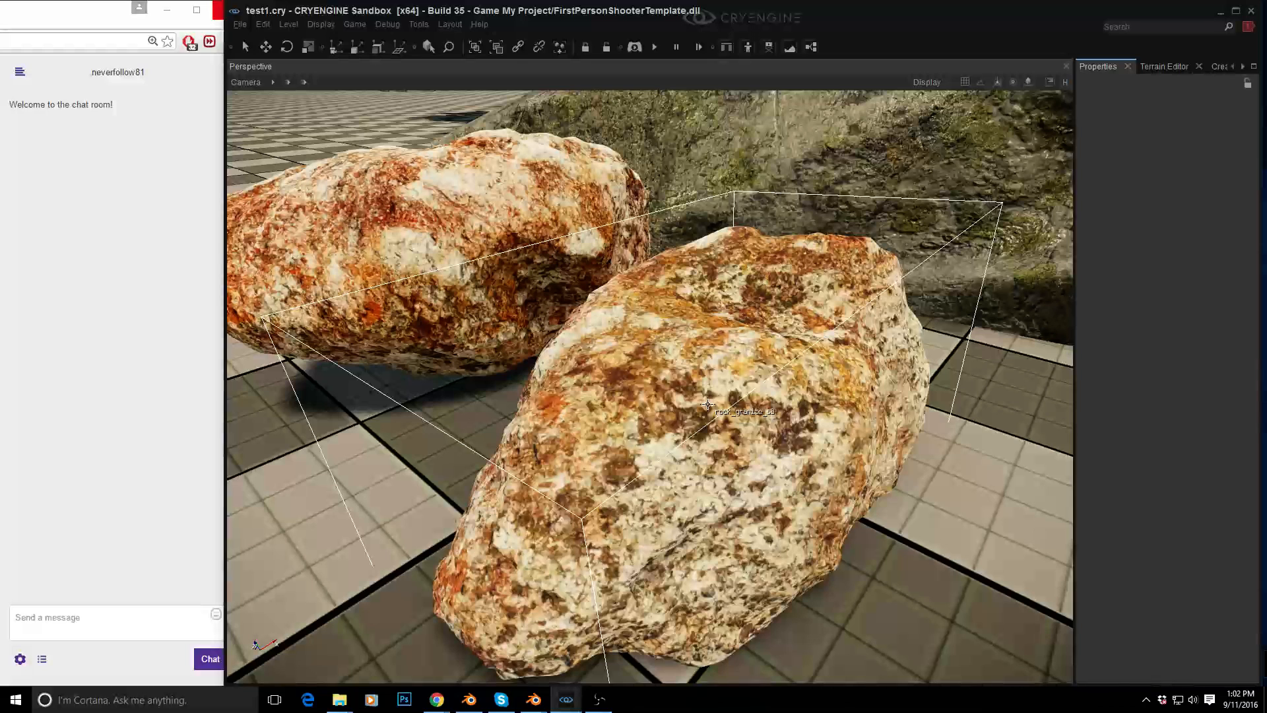
right_drag(707, 404, 709, 403)
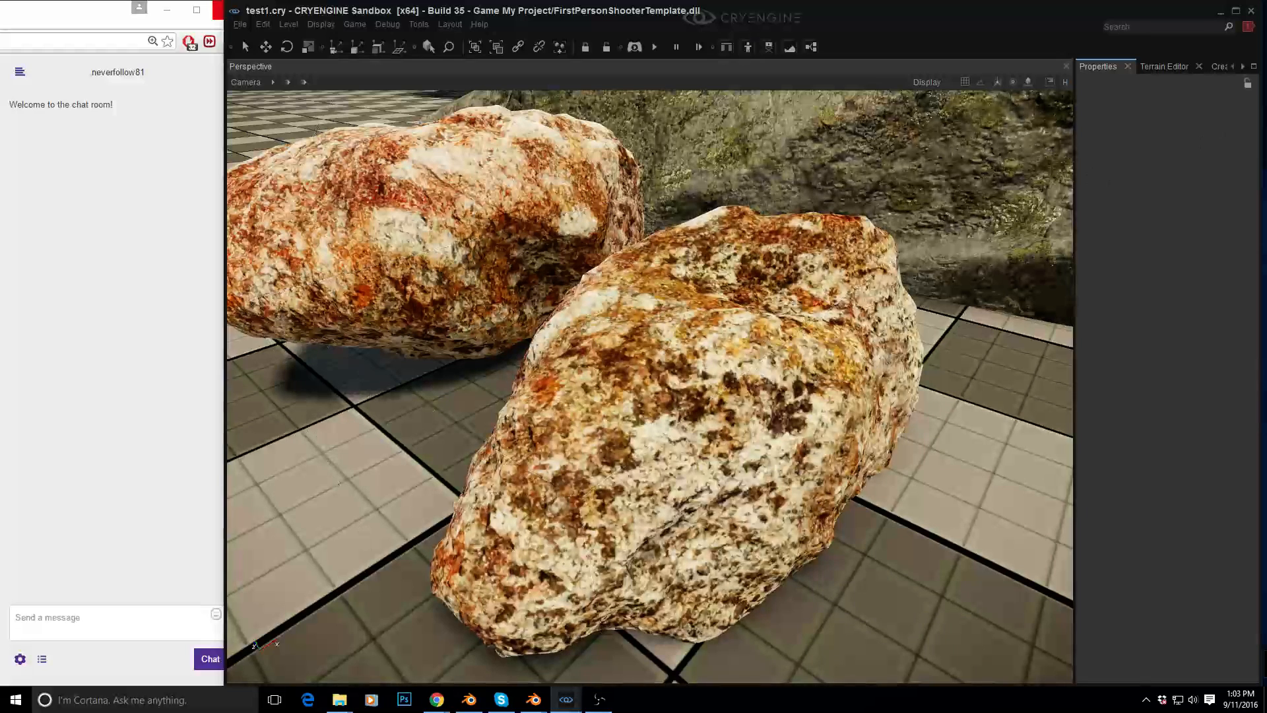
Switch to File Explorer, fit the Rock_Granite_piprw_4K_3d_ms folder window beside the chat, and inspect the High and LOD0 mesh files
click(340, 700)
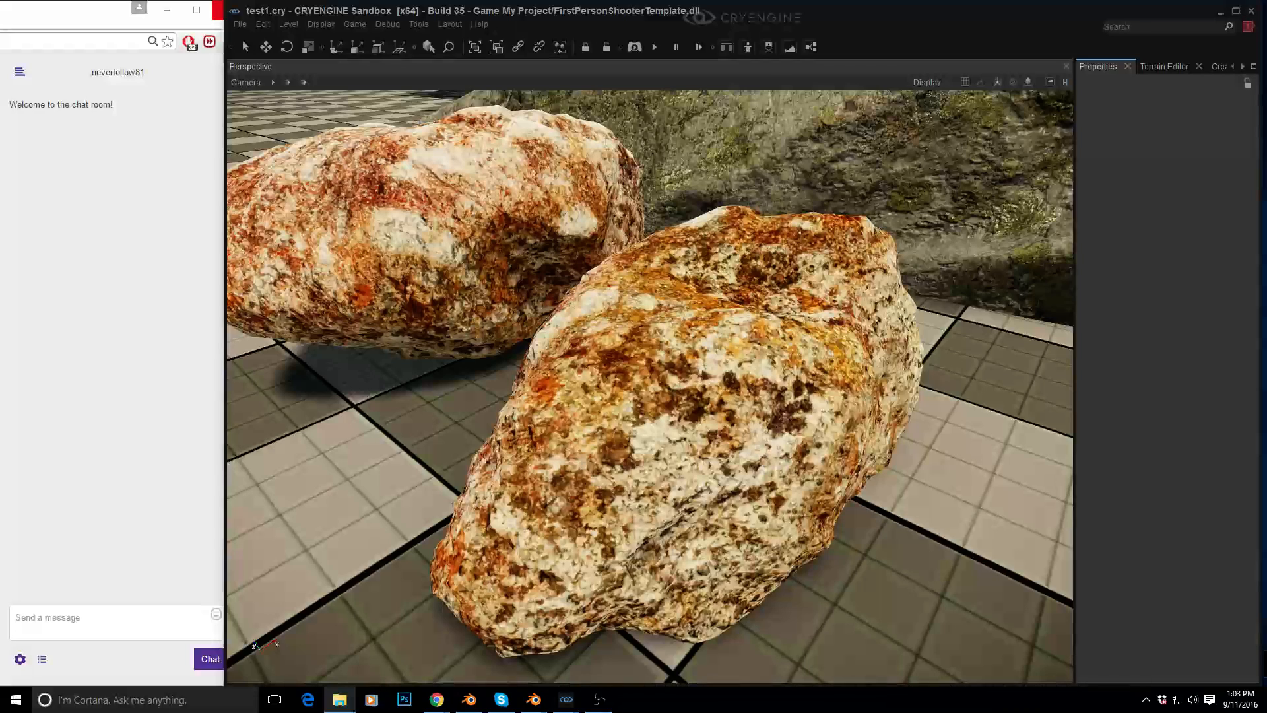
key(alt+Tab)
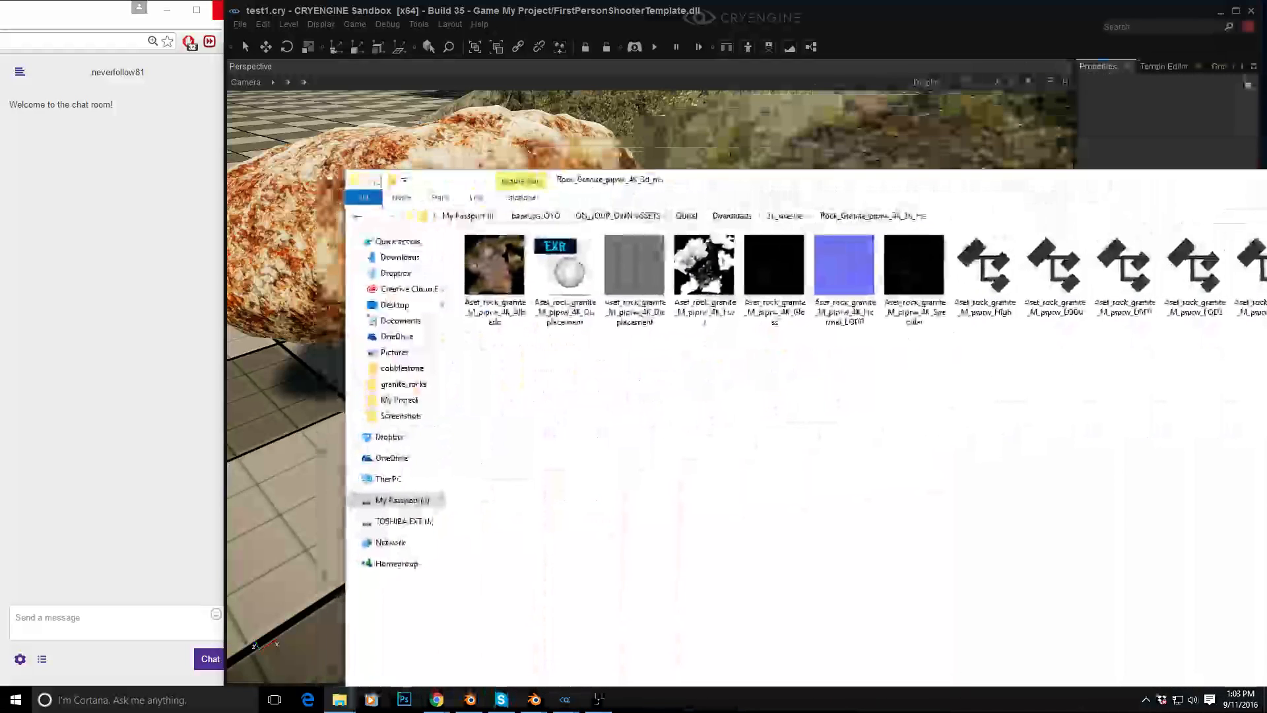
mouse_move(1193, 32)
mouse_down()
mouse_move(1220, 21)
mouse_move(1198, 13)
mouse_up()
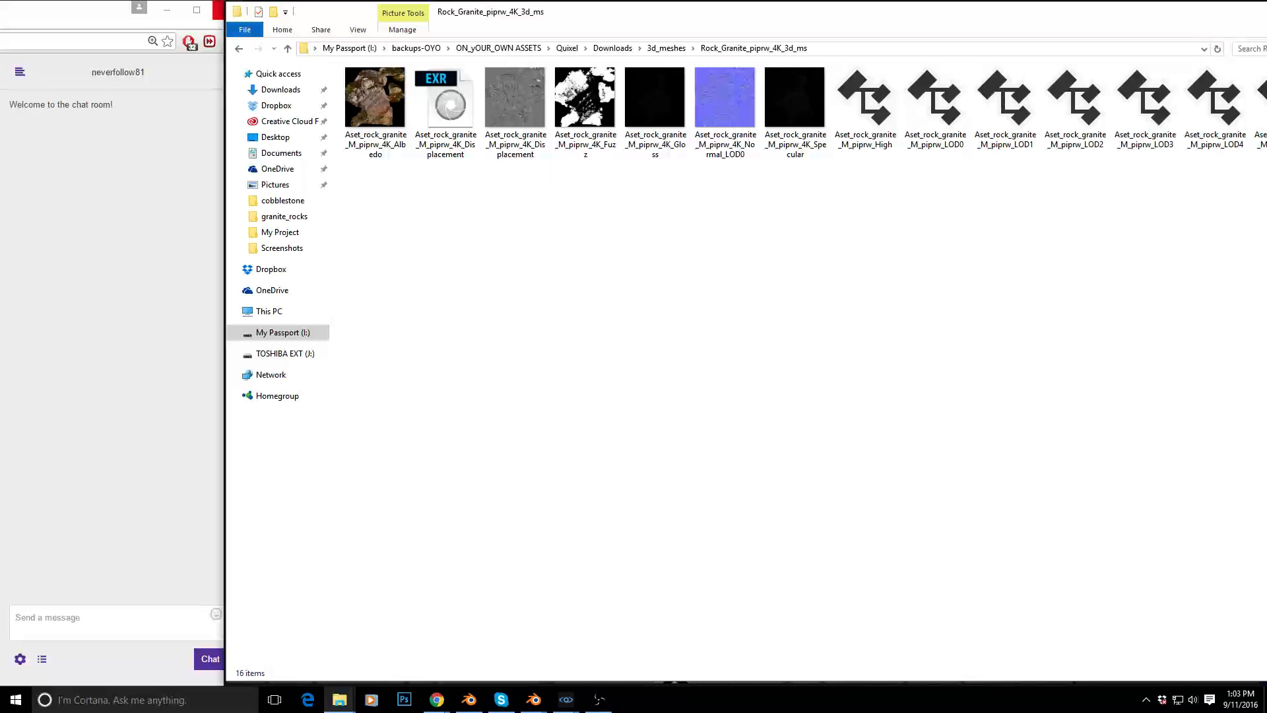
mouse_move(1266, 305)
mouse_down()
mouse_move(1216, 320)
mouse_move(1260, 300)
mouse_up()
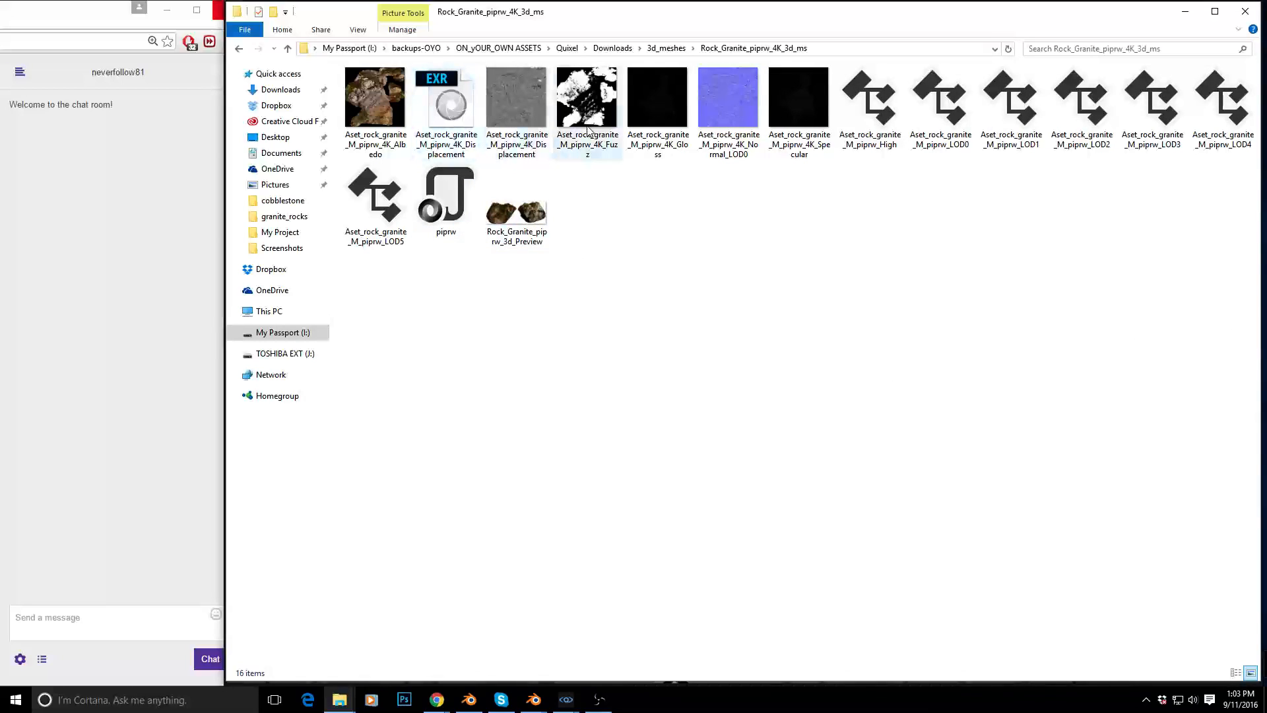
click(872, 109)
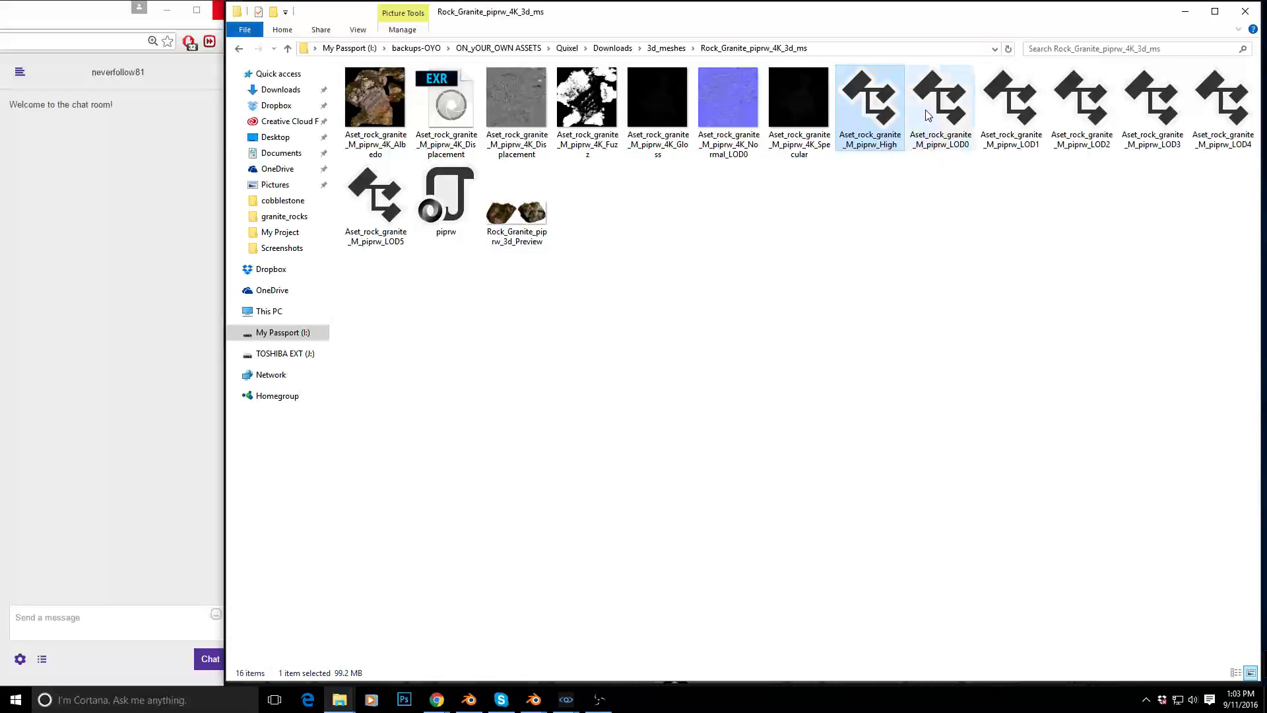
click(947, 104)
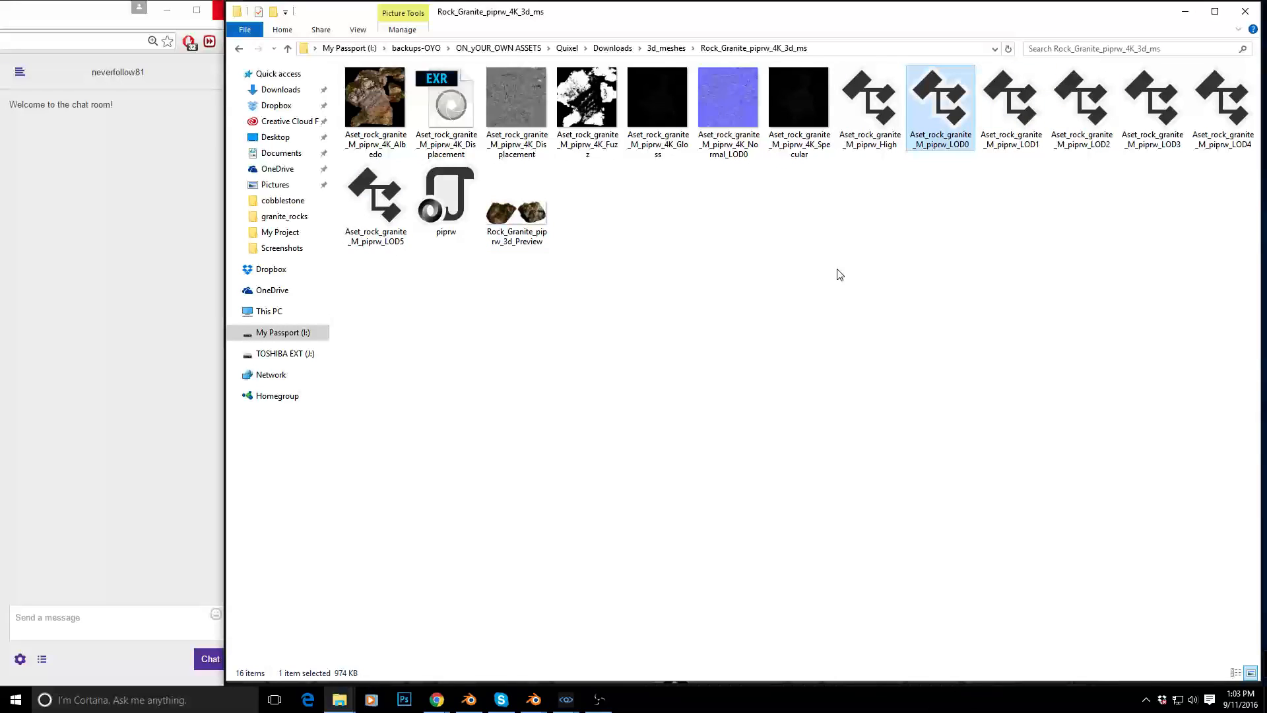
Switch to Blender's rock_granite_s.blend and examine the $lod5 mesh and the rock_granite_s_boxproxy around the rock, minimizing the window when done
drag(710, 19, 1266, 25)
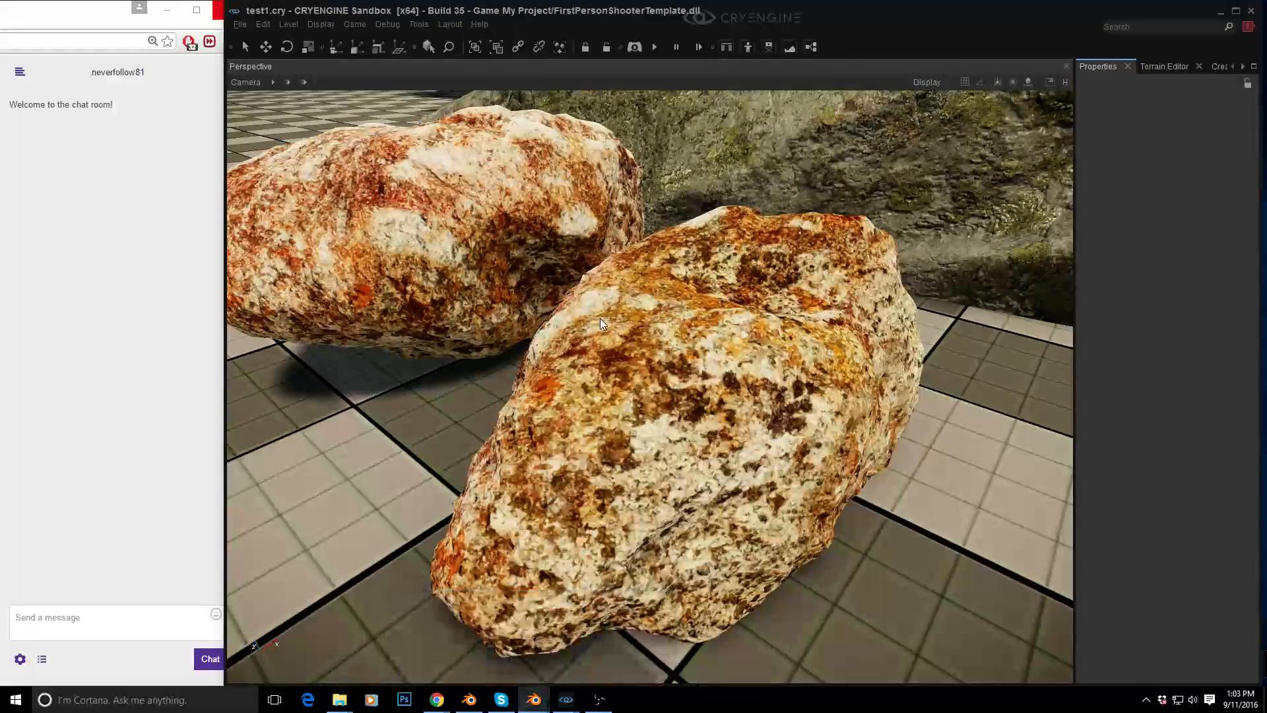
drag(0, 20, 1141, 0)
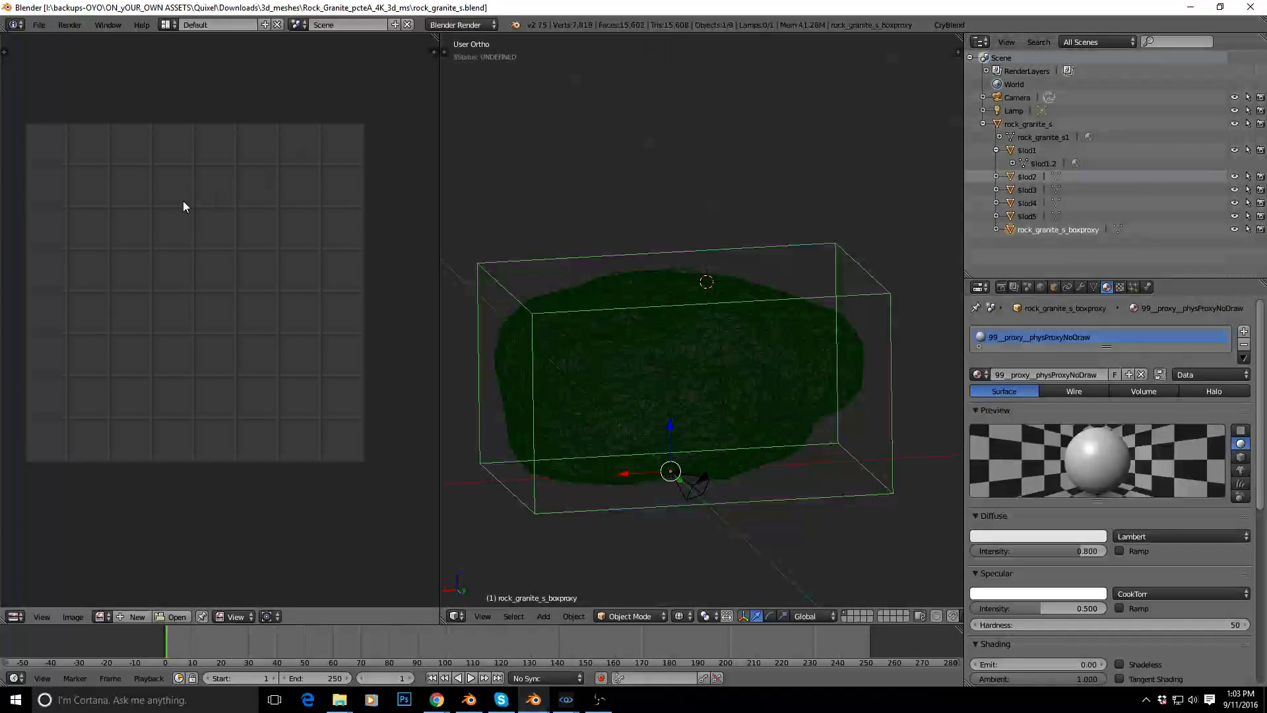
drag(493, 6, 557, 0)
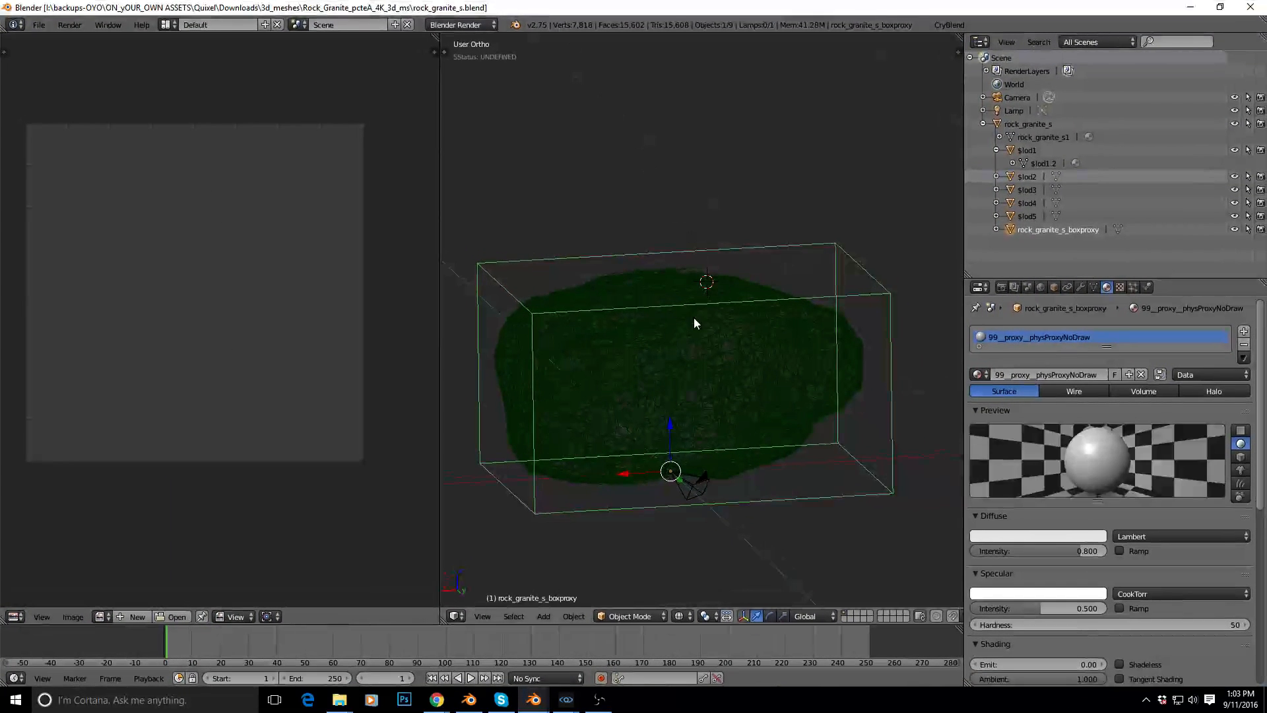
right_click(715, 390)
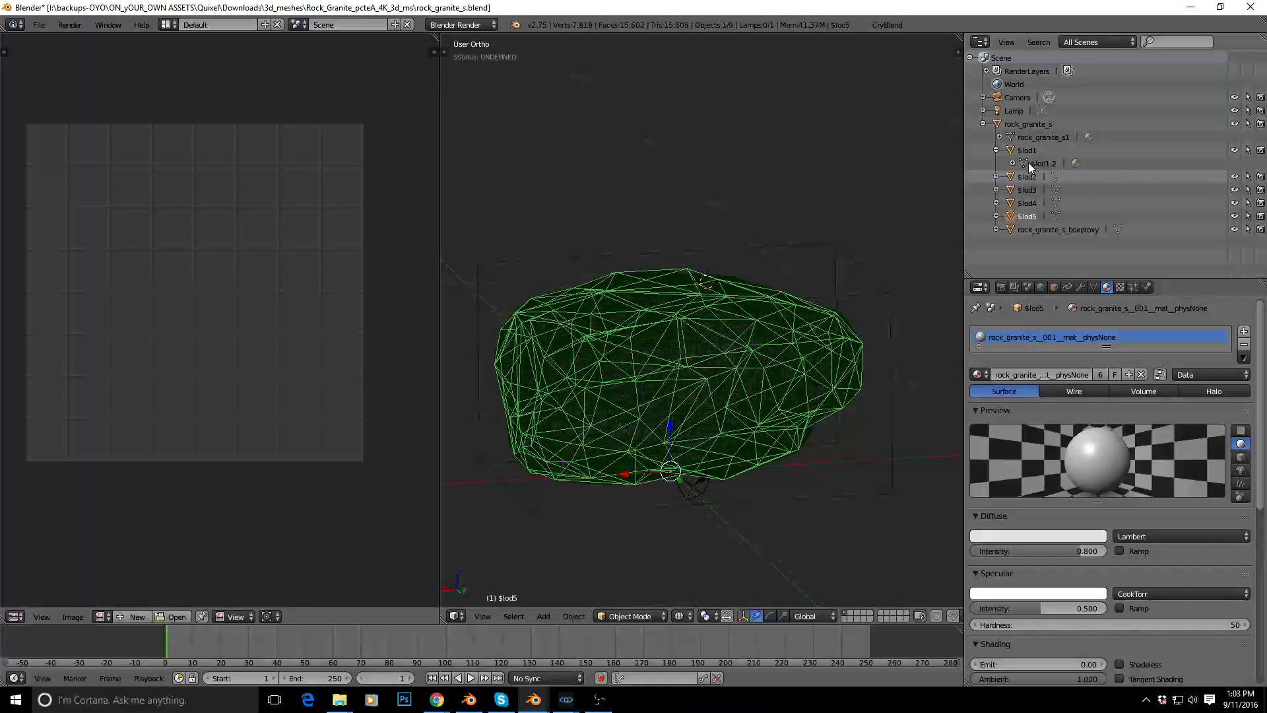
click(997, 151)
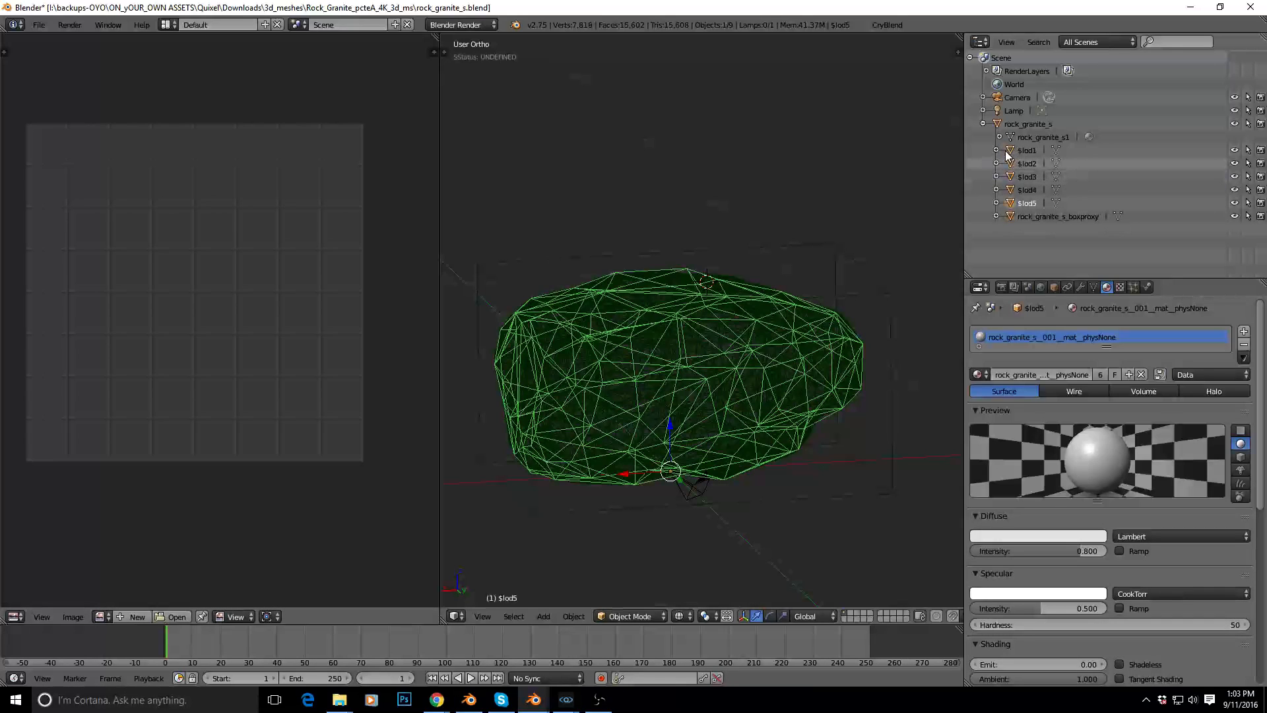
click(1024, 123)
click(1045, 216)
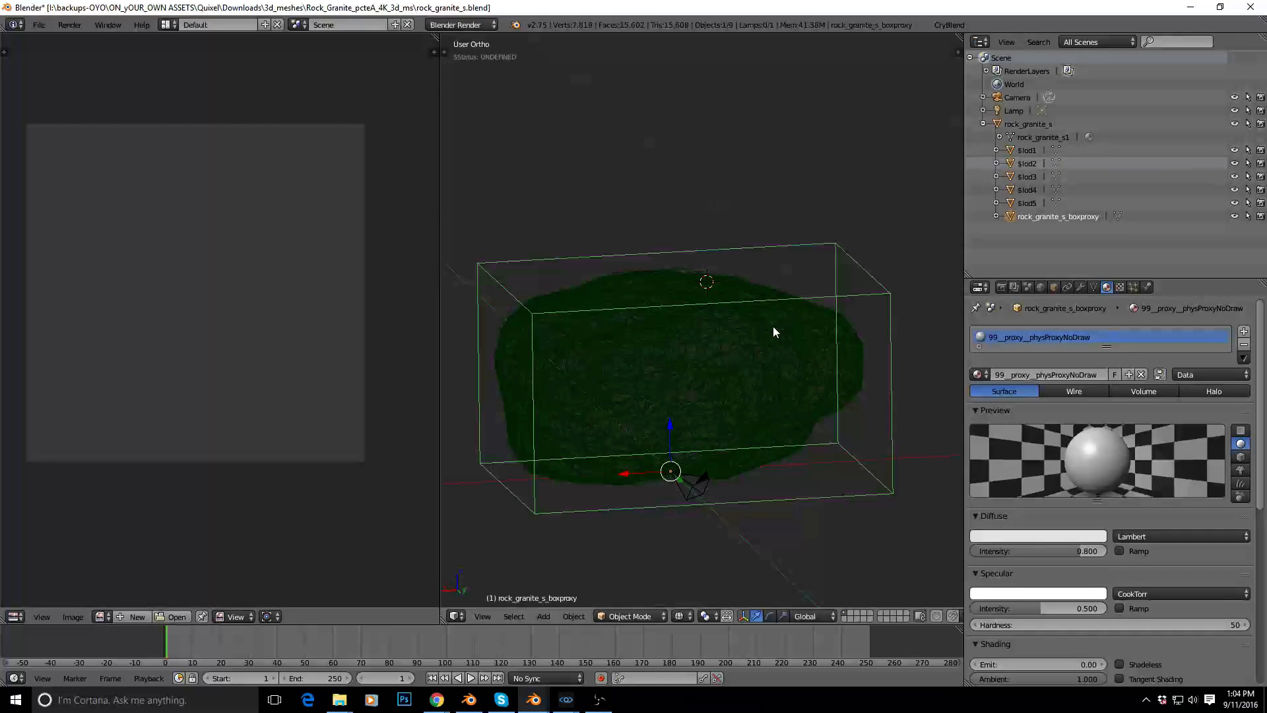
middle_drag(812, 340, 743, 389)
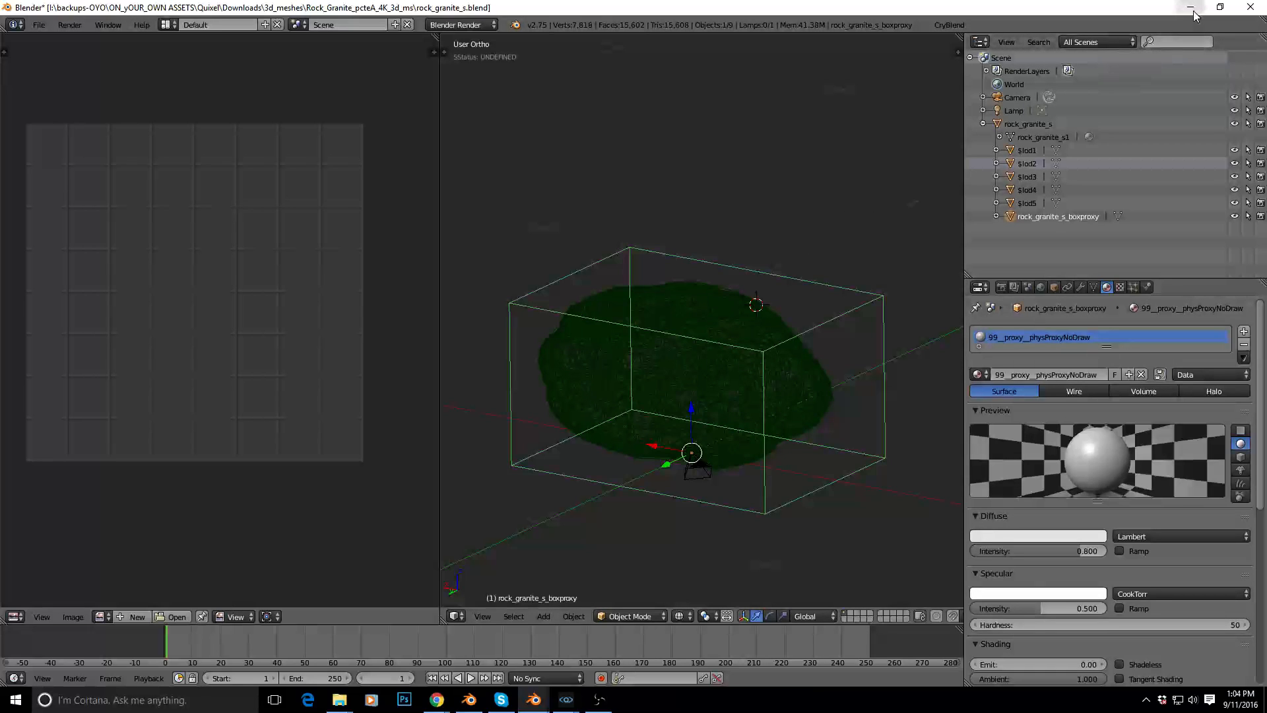
middle_drag(730, 335, 767, 330)
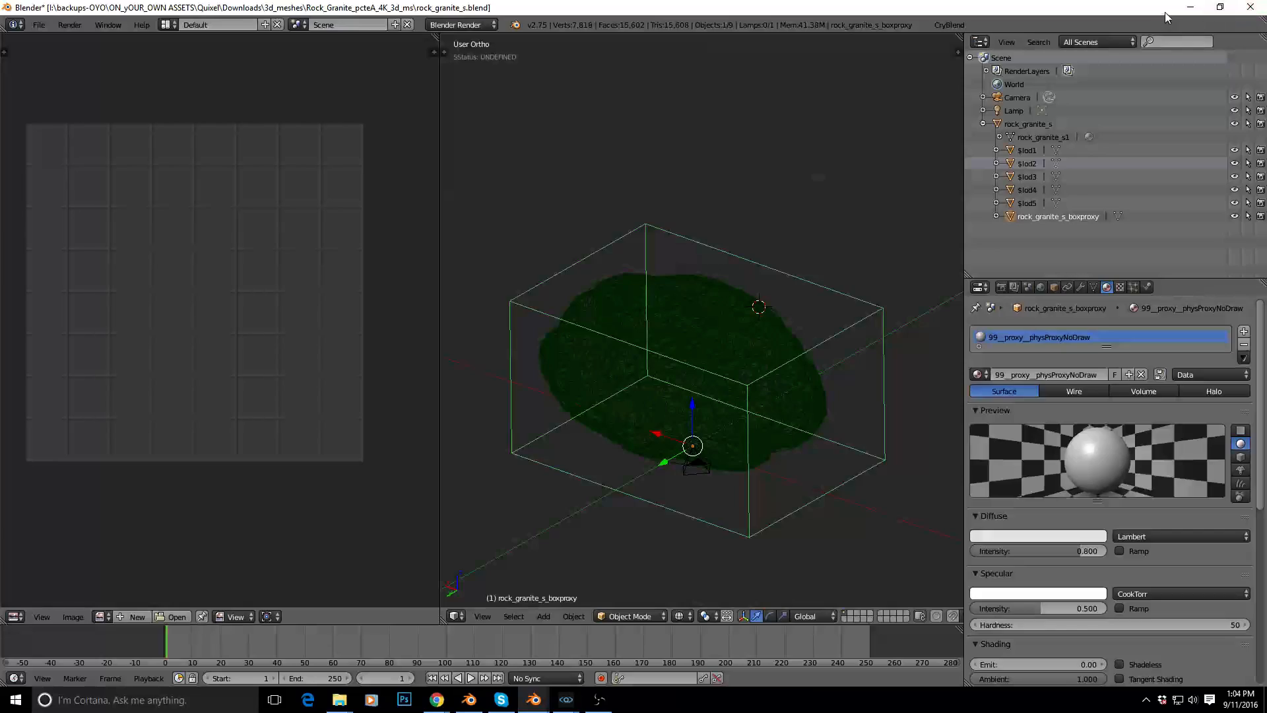
click(1190, 8)
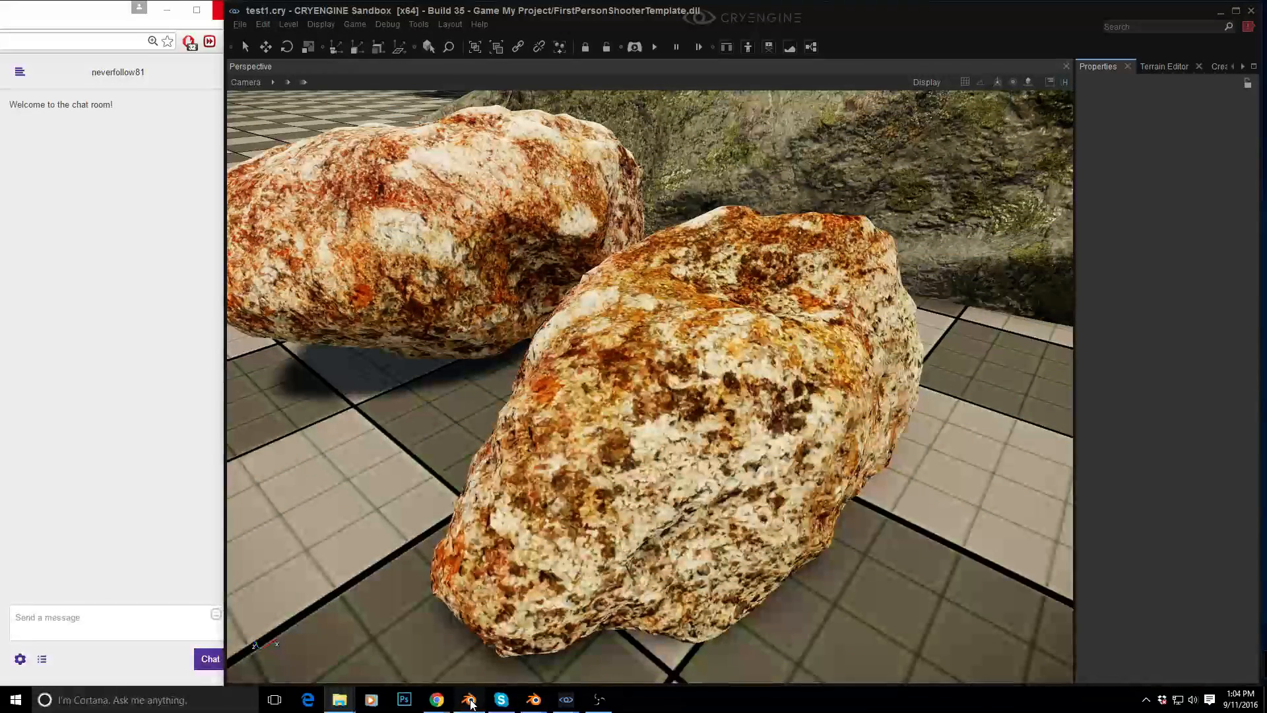
Switch to the empty Blender scene and fit its window into the space beside the chat
mouse_move(534, 700)
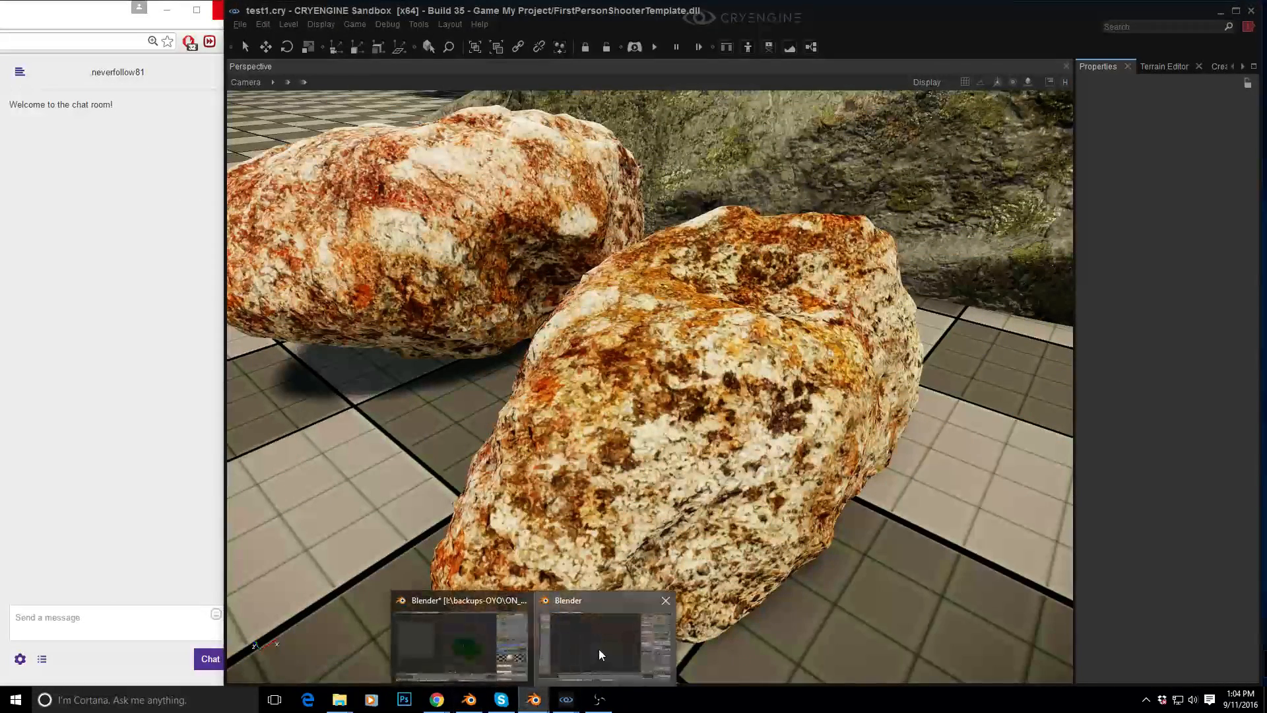
click(599, 648)
drag(648, 29, 887, 22)
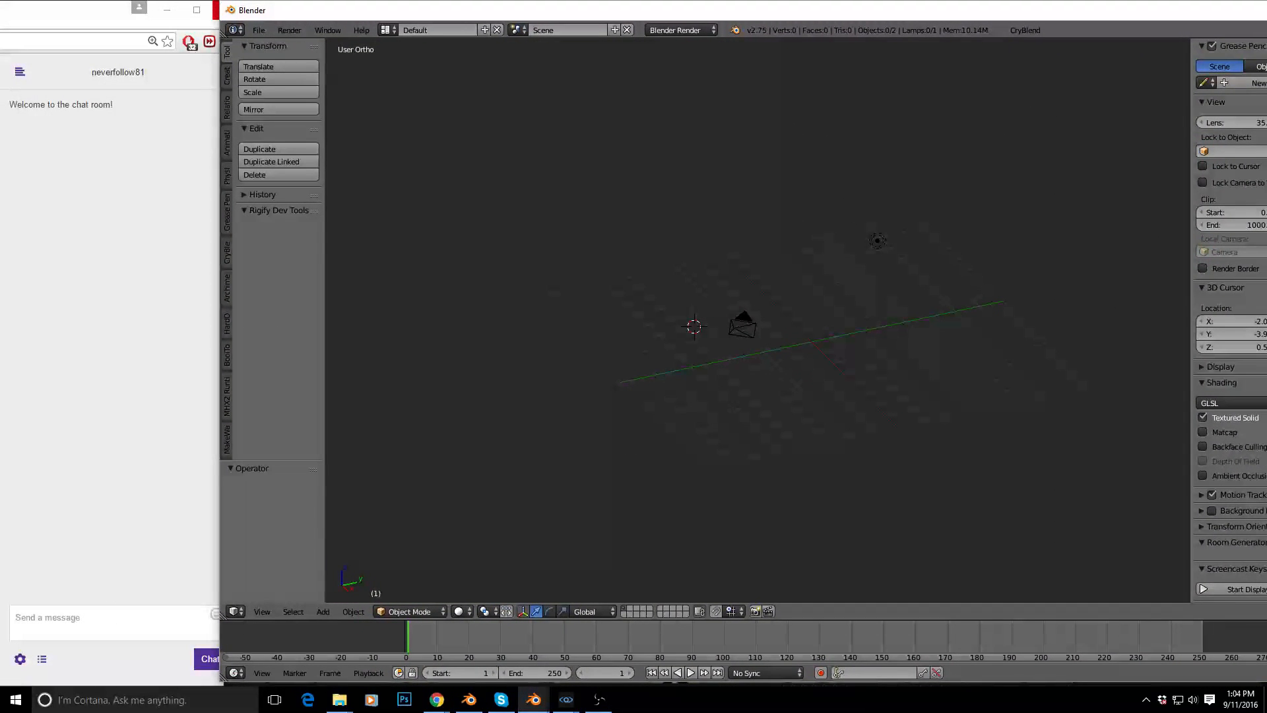
drag(1266, 357, 1265, 357)
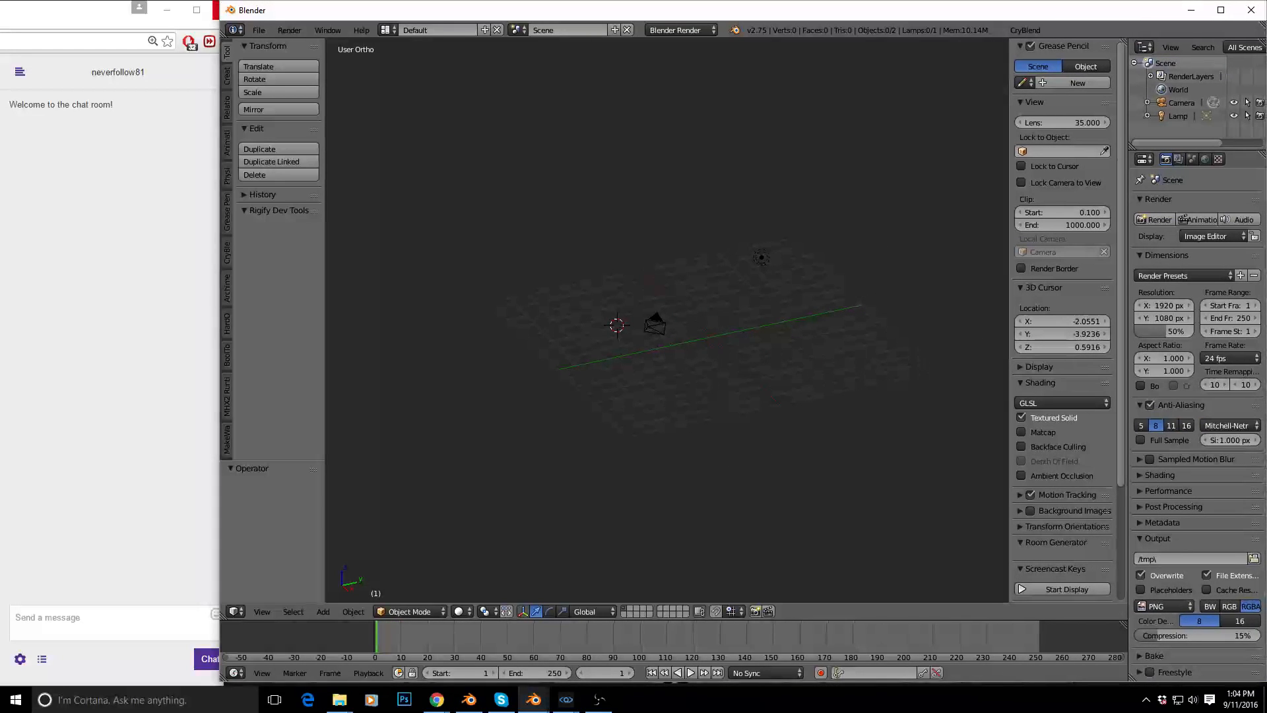
click(1027, 30)
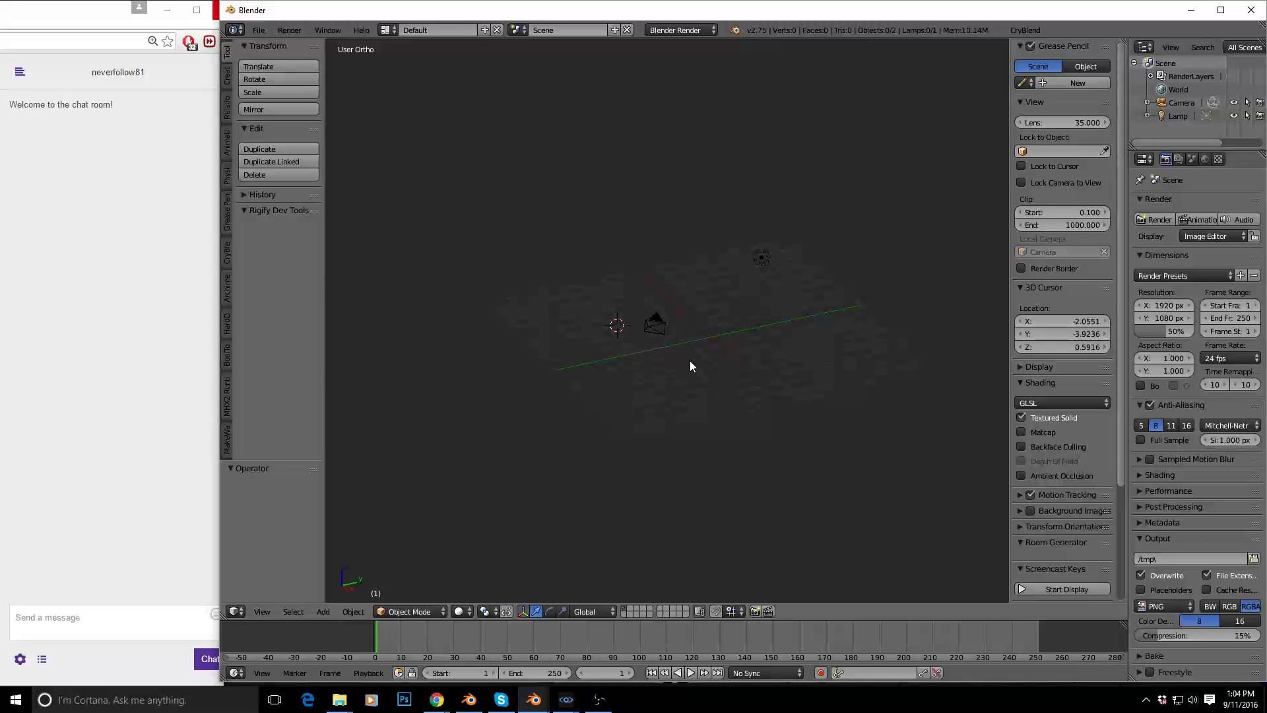
scroll(636, 364, up, 4)
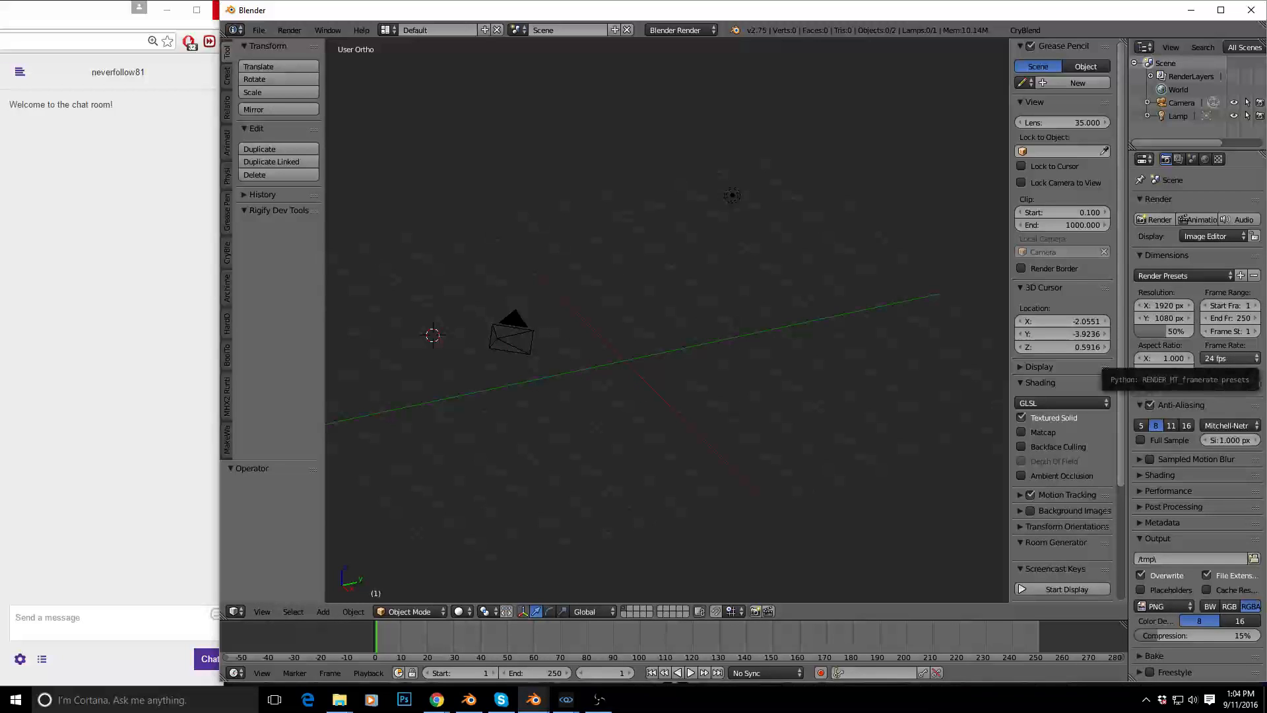
Assign Ctrl+Shift+` as the keyboard shortcut for the Wavefront (.obj) import
click(259, 33)
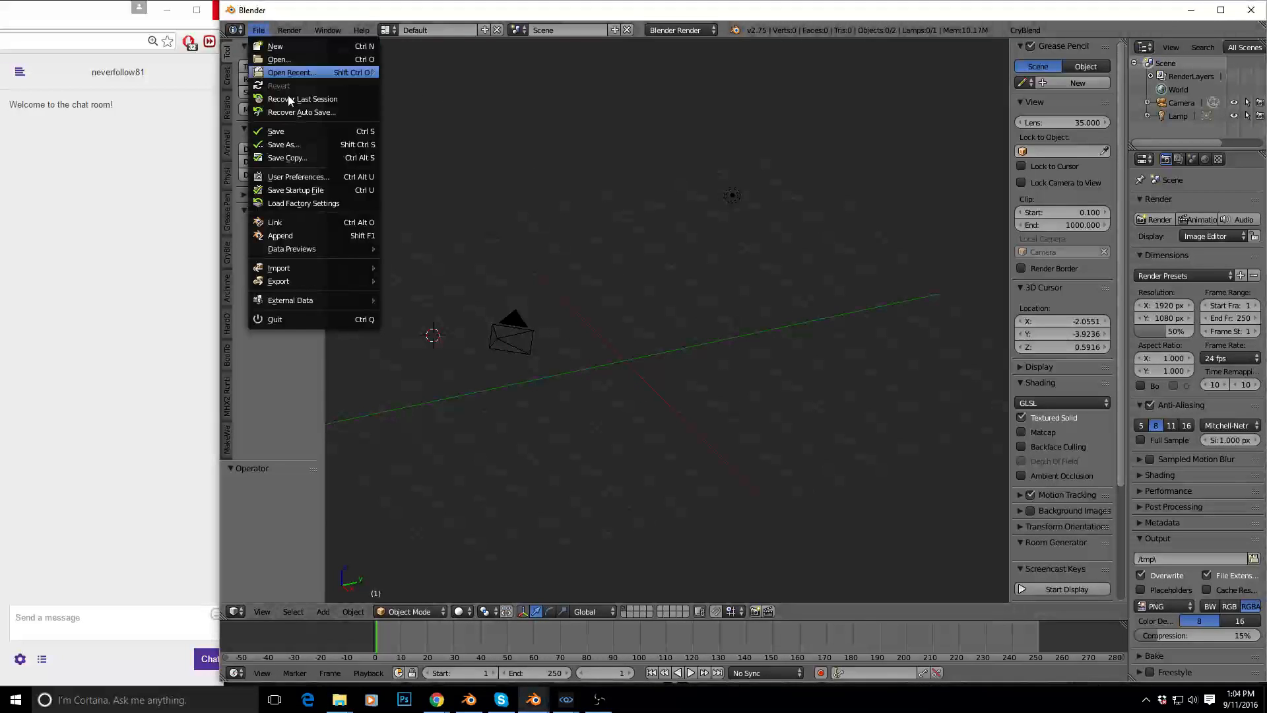
mouse_move(305, 264)
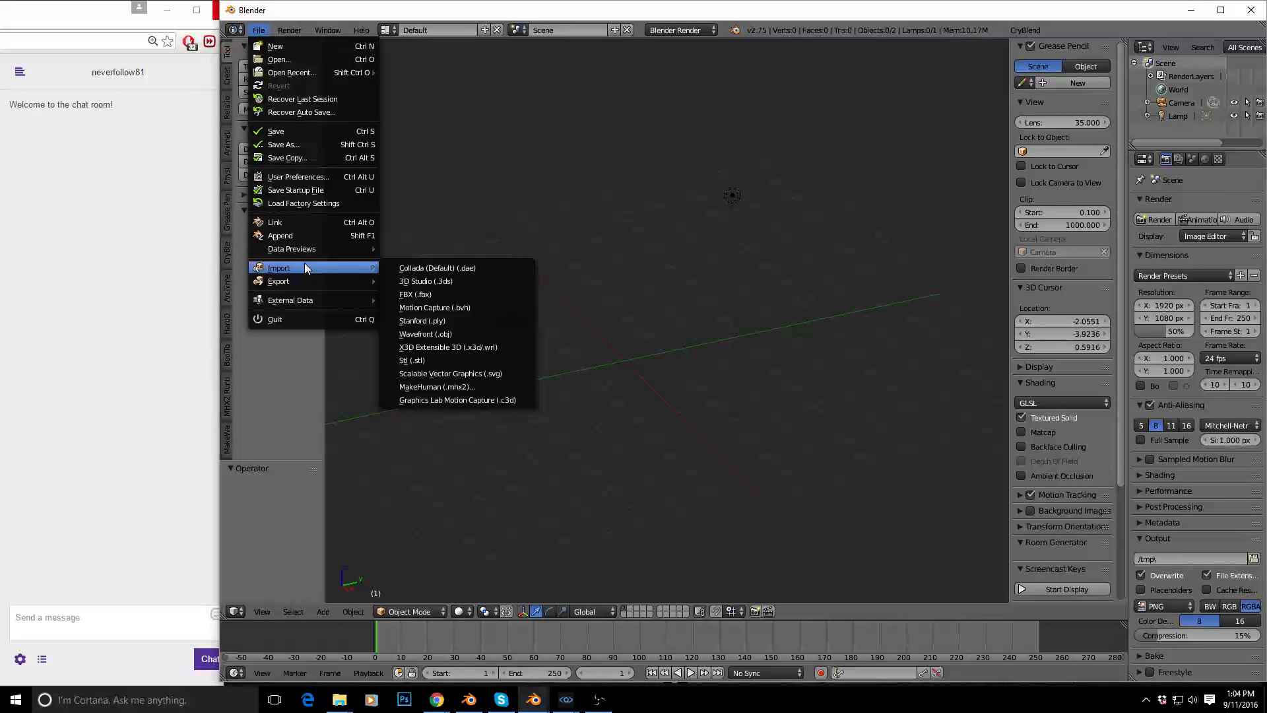
right_click(433, 336)
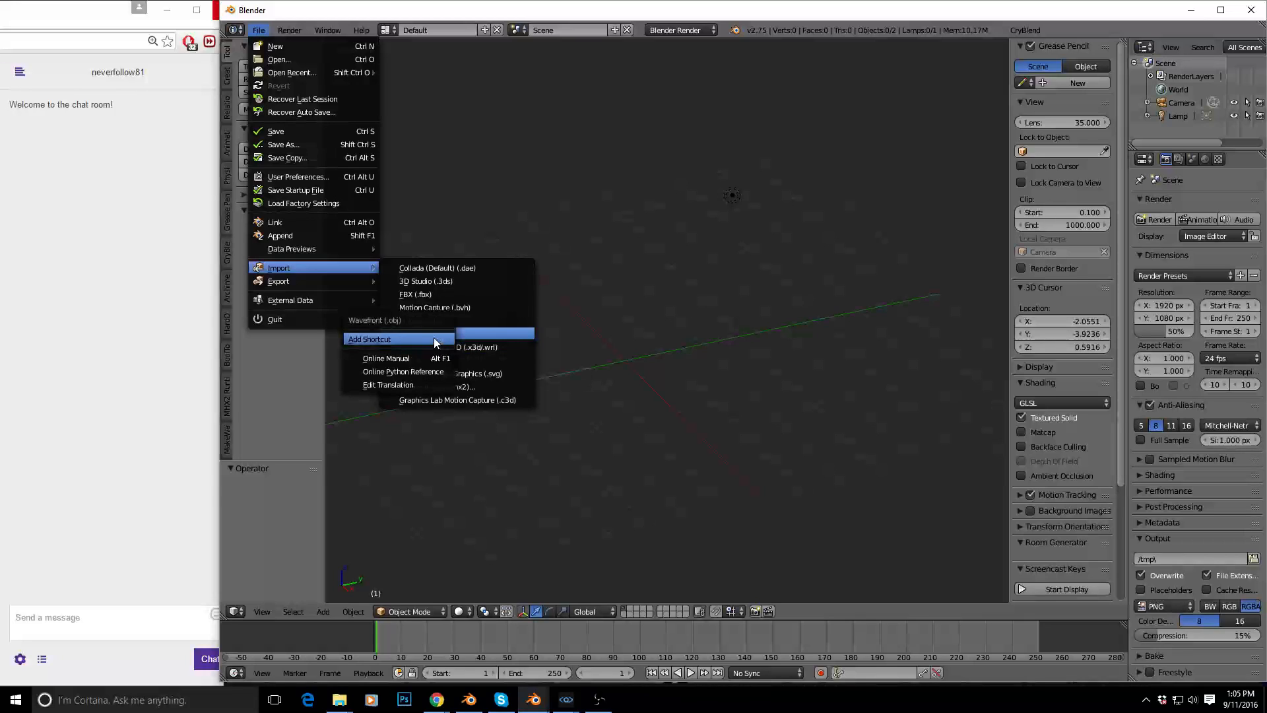
click(434, 339)
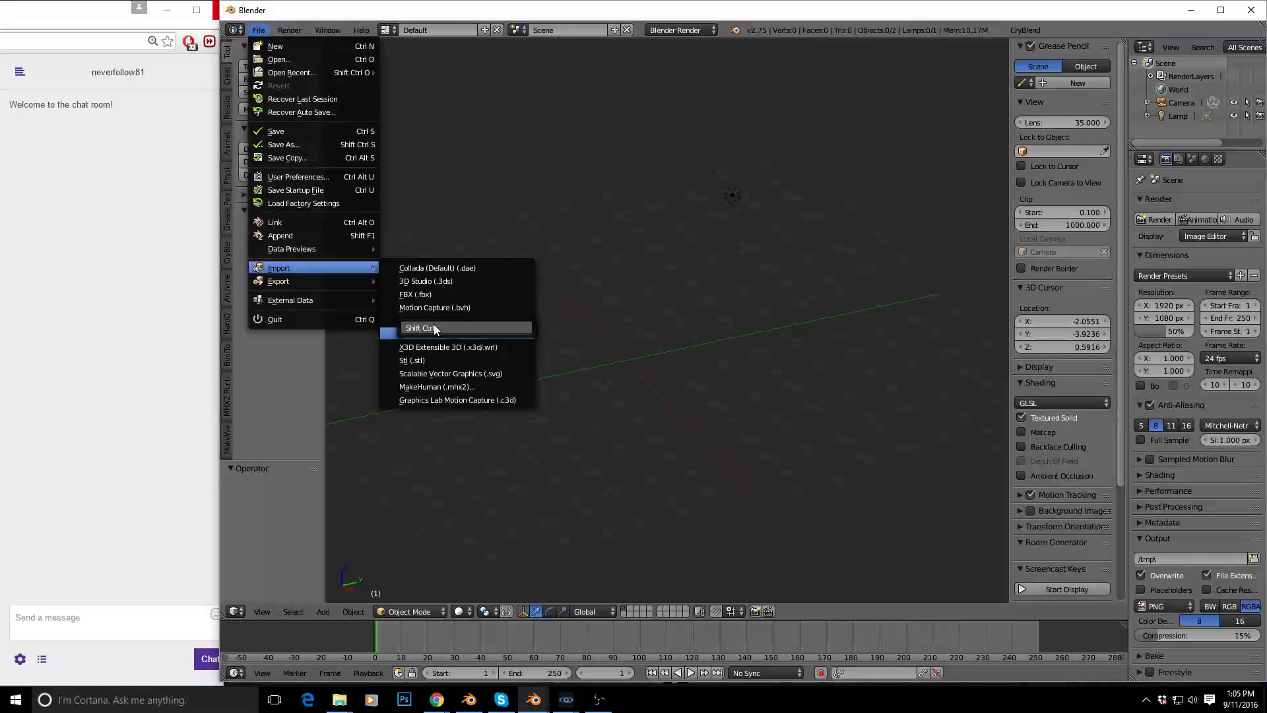
key(ctrl+shift+grave)
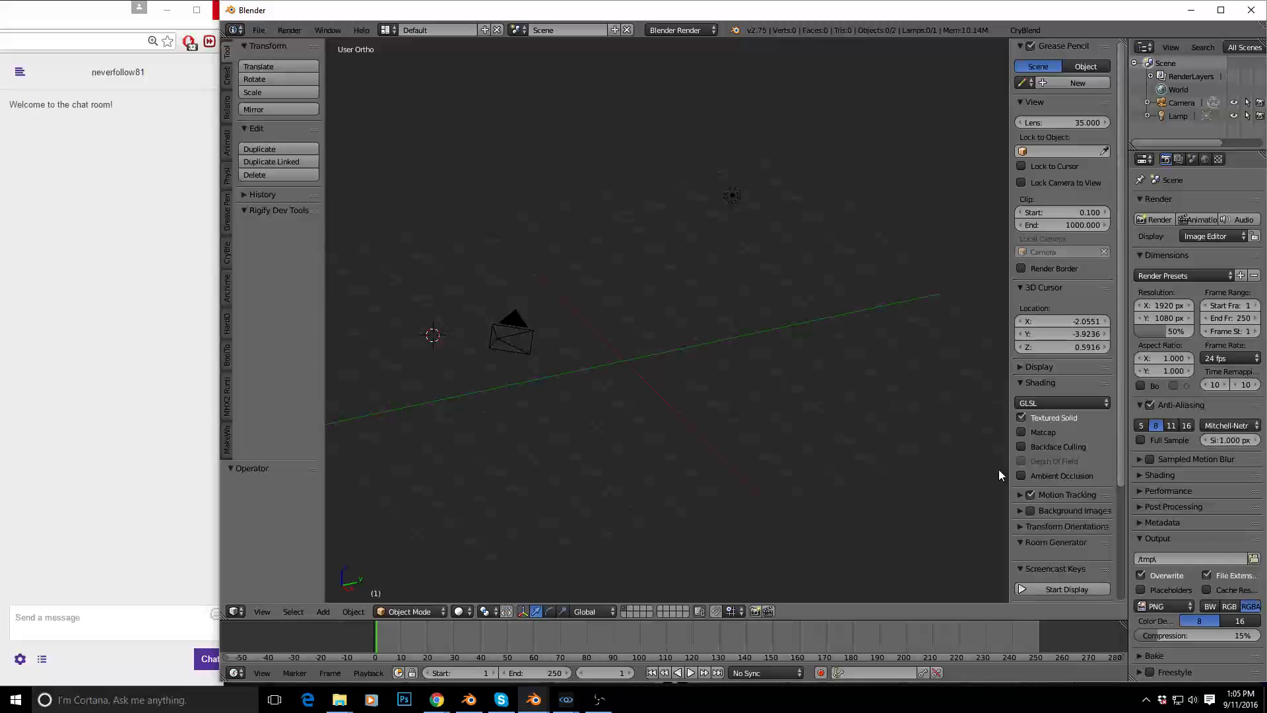
Turn on the Screencast Keys display in the 3D view
click(1072, 582)
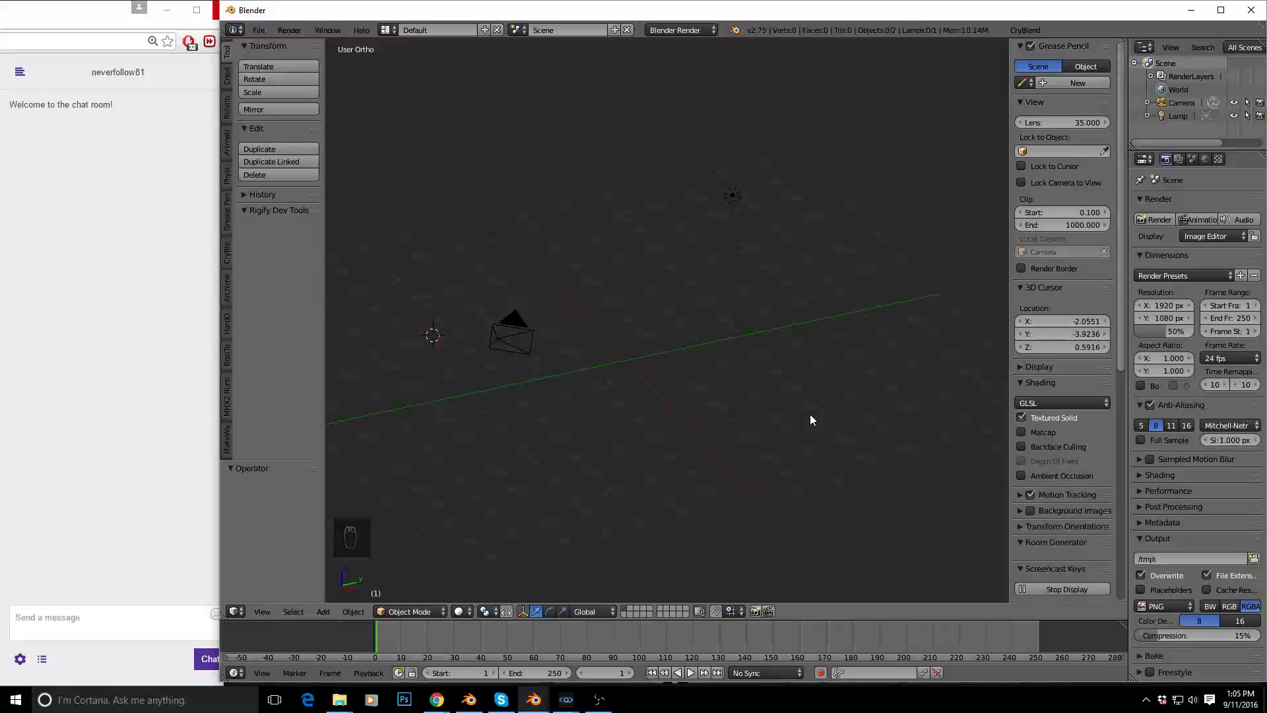
Hide the 3D view's properties, start an OBJ import and browse to the Rock_Granite_piprw_4K_3d_ms folder inside 3d_meshes
key(n)
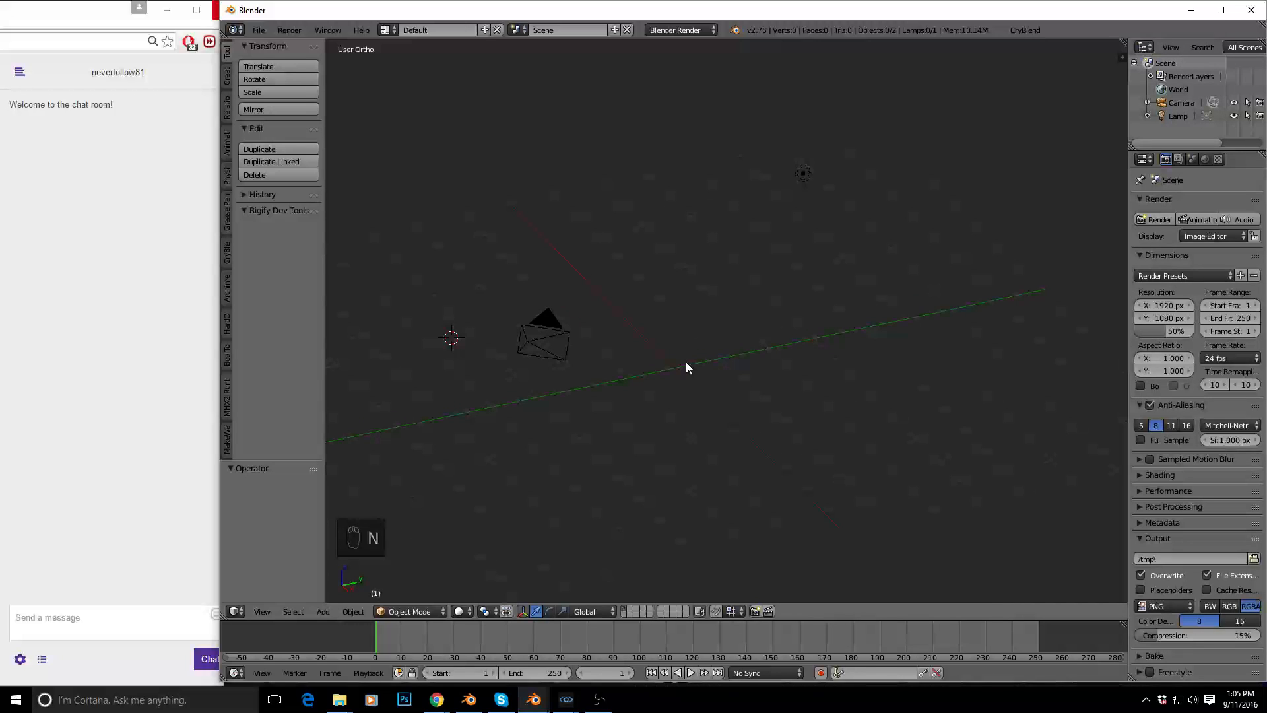
key(ctrl+i)
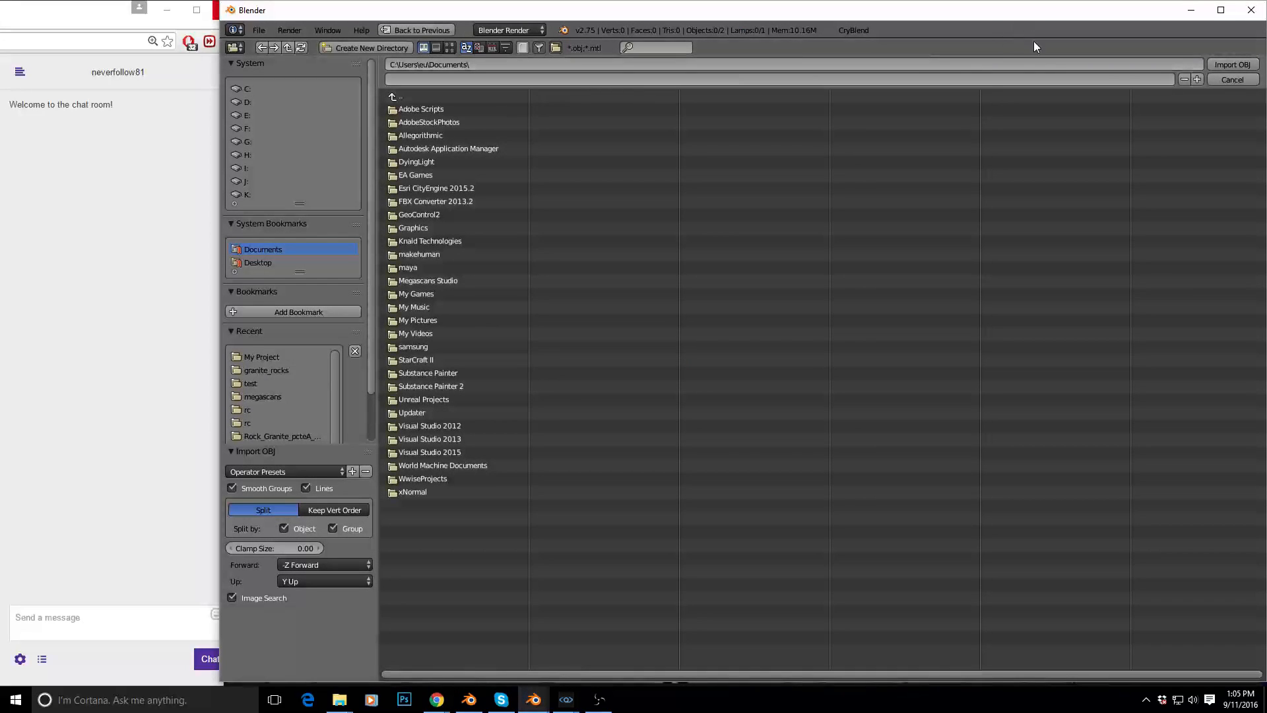
click(265, 359)
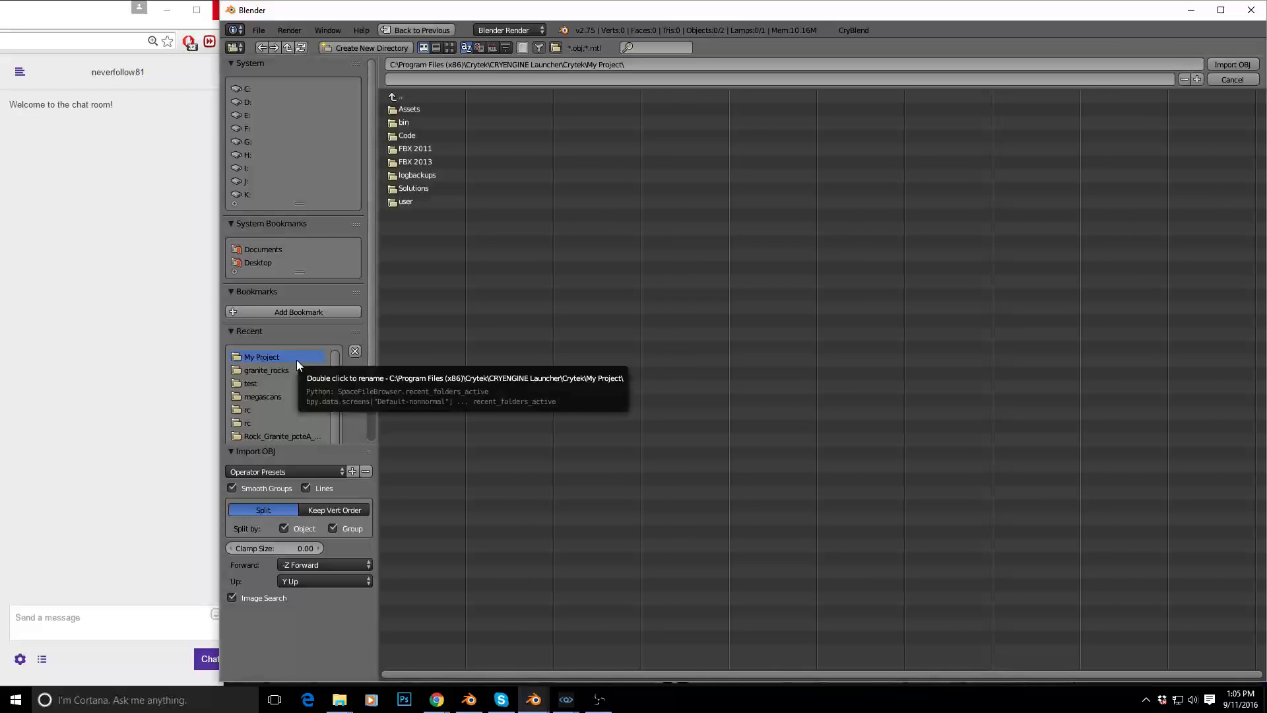
click(257, 396)
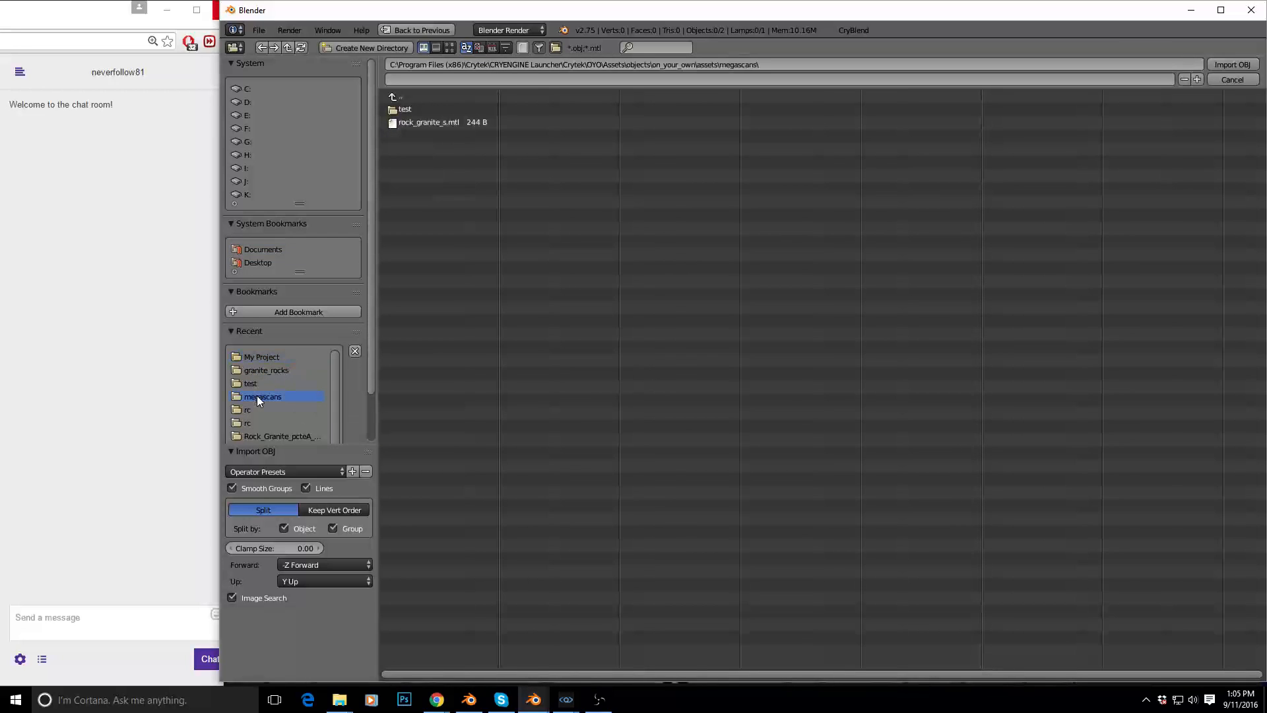
click(278, 435)
click(409, 97)
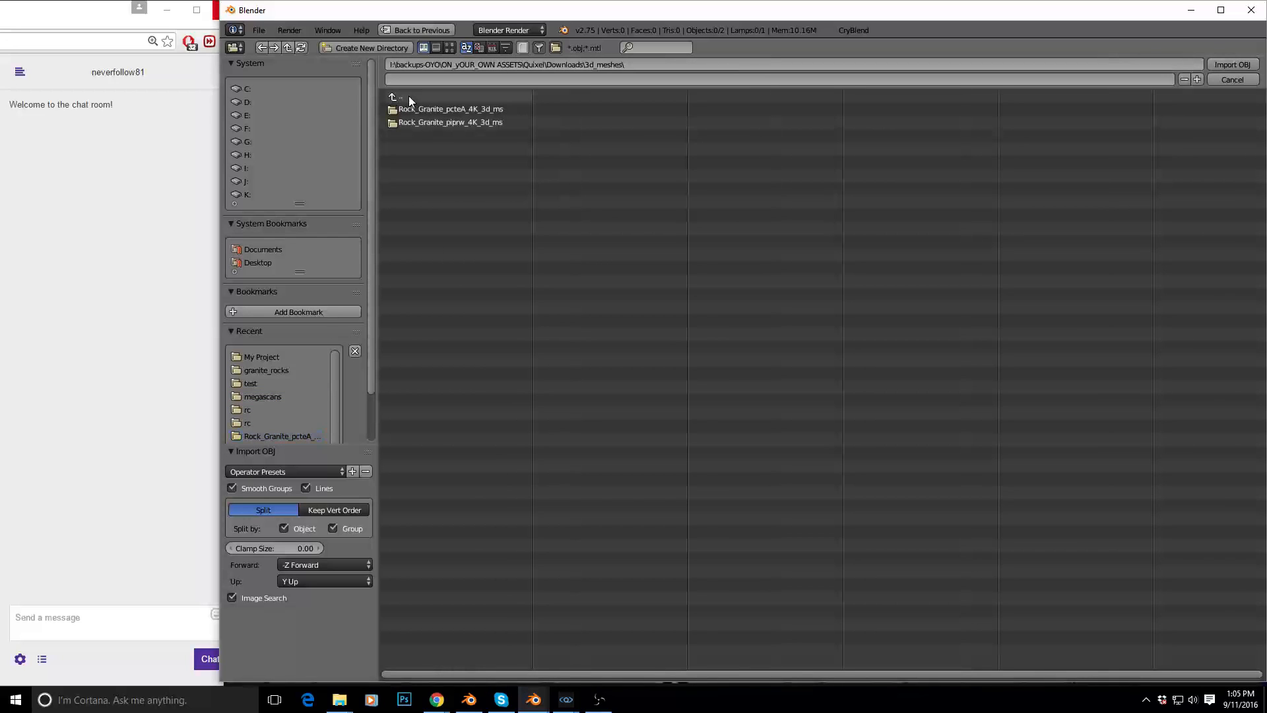
click(461, 121)
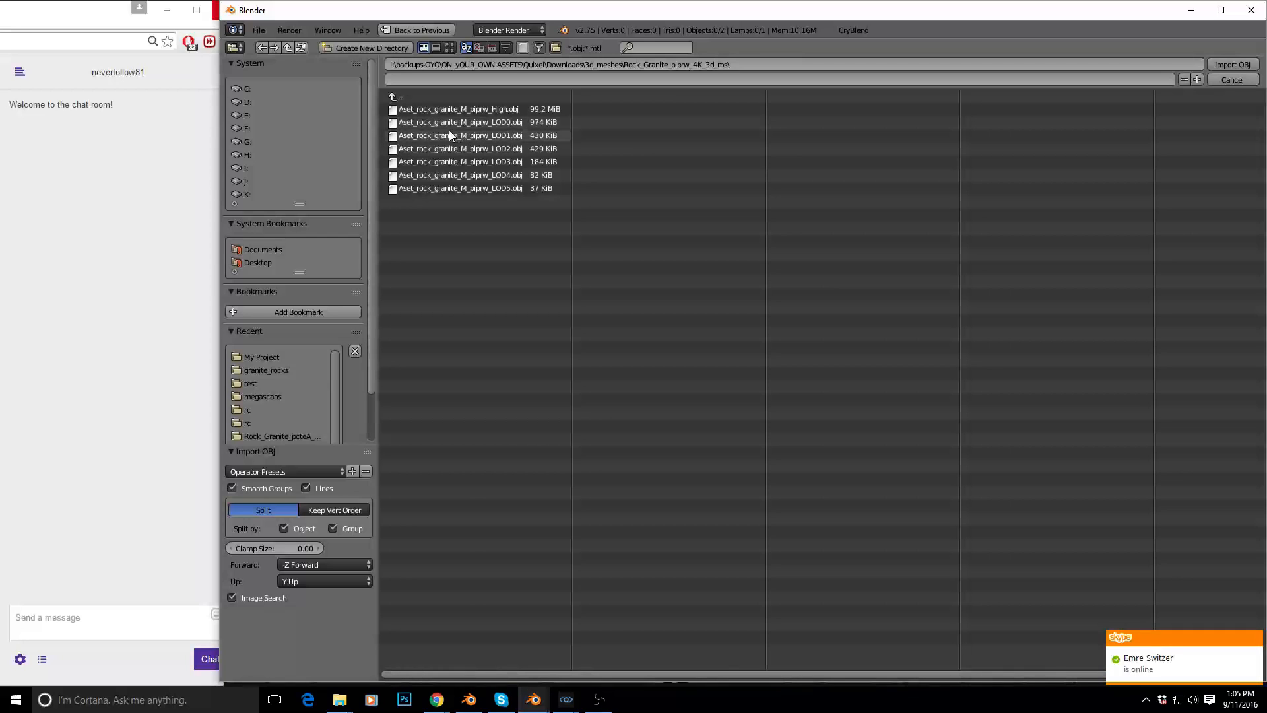
Close the Skype window and import Aset_rock_granite_M_piprw_LOD0.obj into the scene
right_click(502, 698)
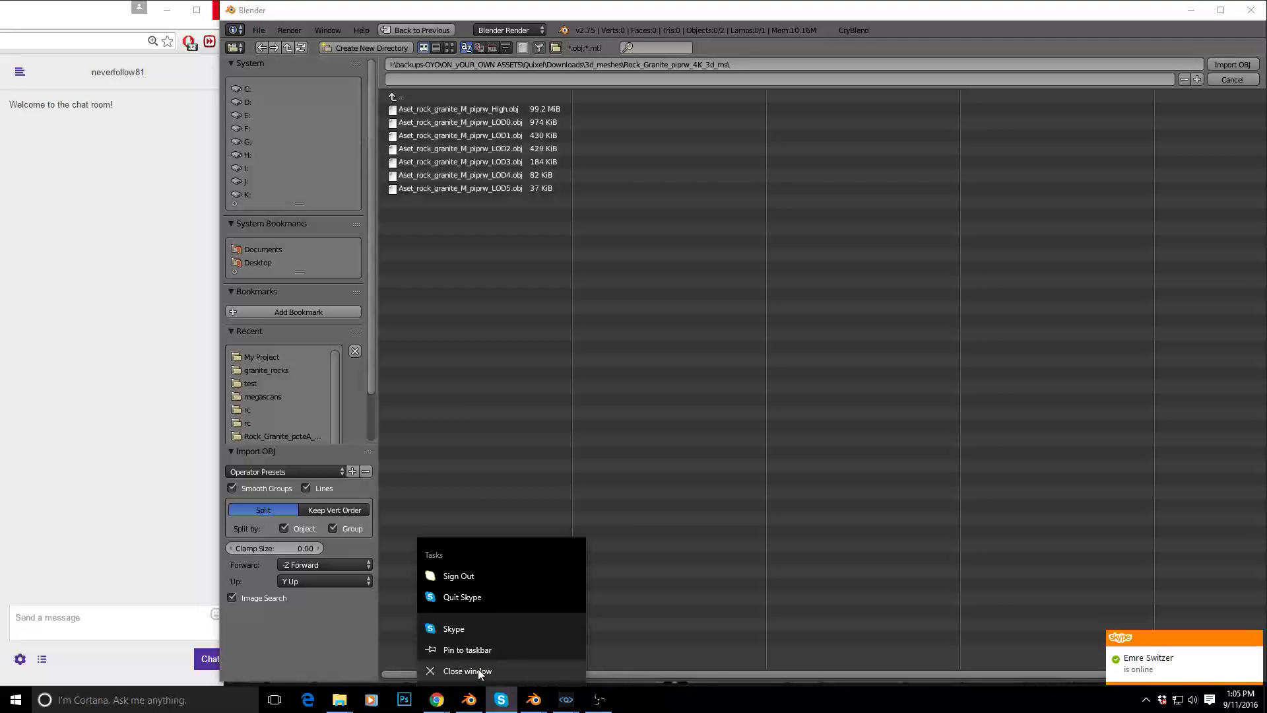
click(478, 670)
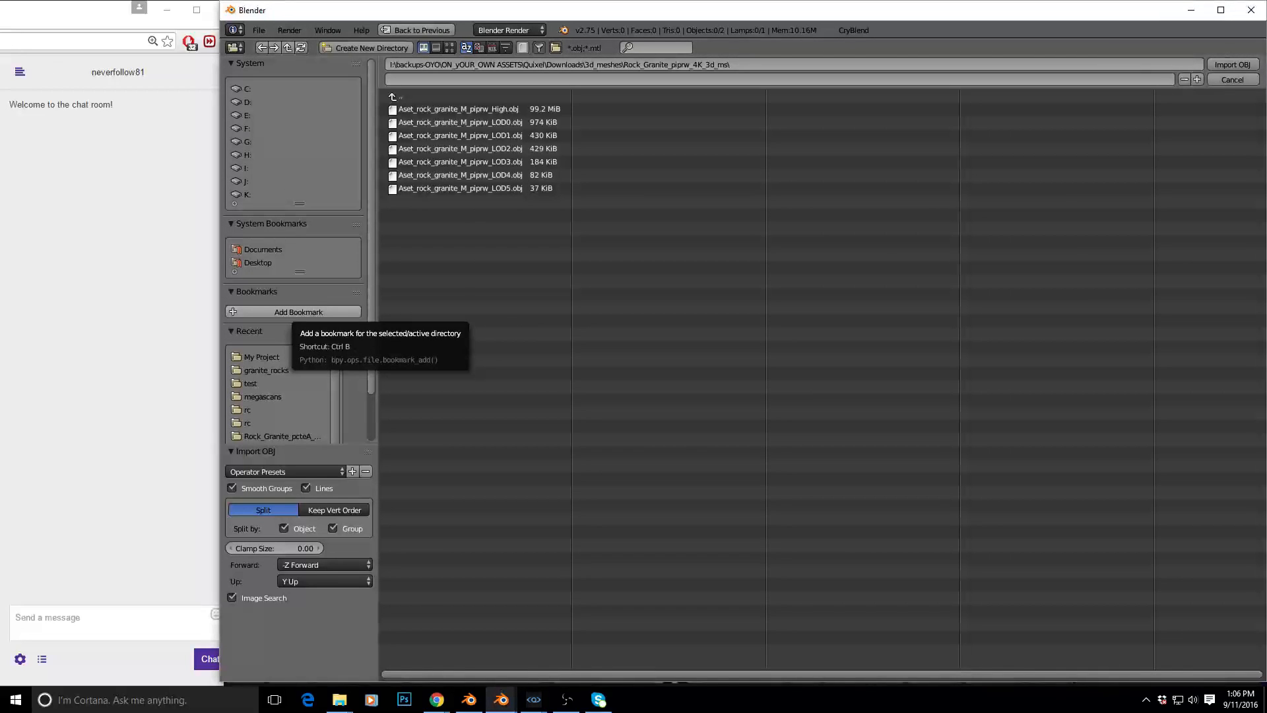
click(496, 122)
key(Return)
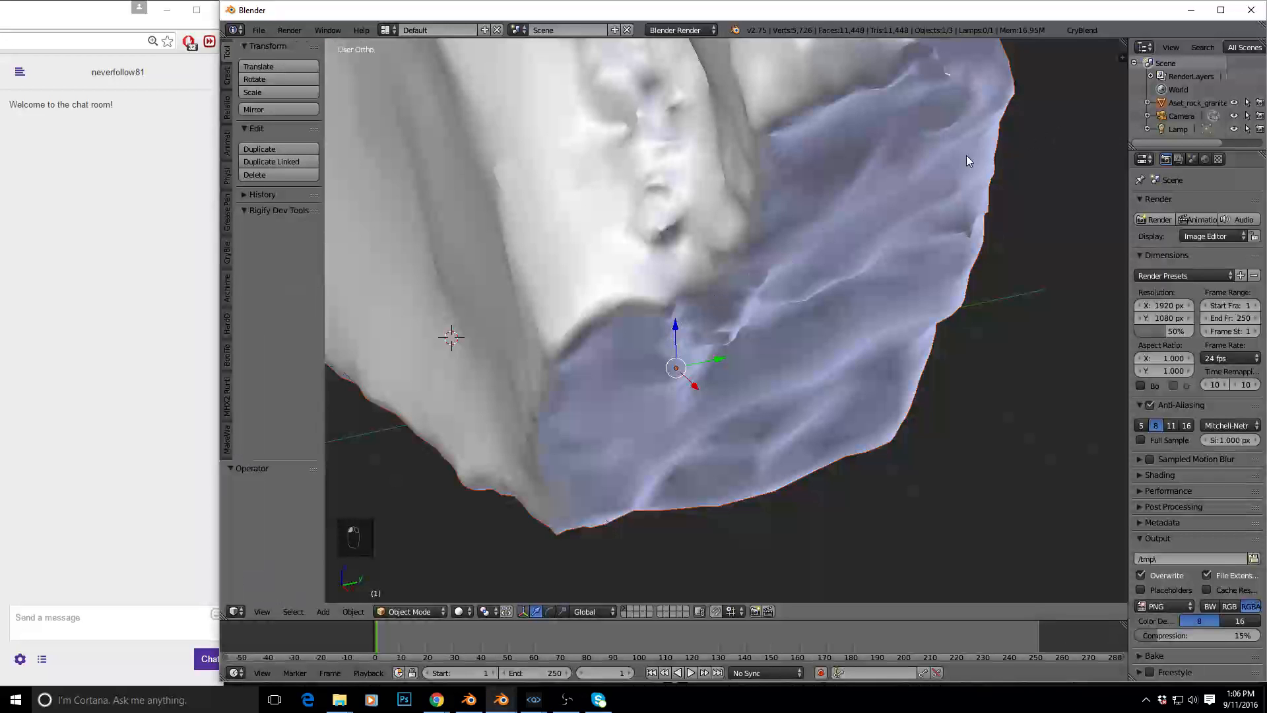
Select the imported LOD0 rock, show its transform properties and examine its dimensions and shape from several sides
middle_drag(778, 396, 593, 330)
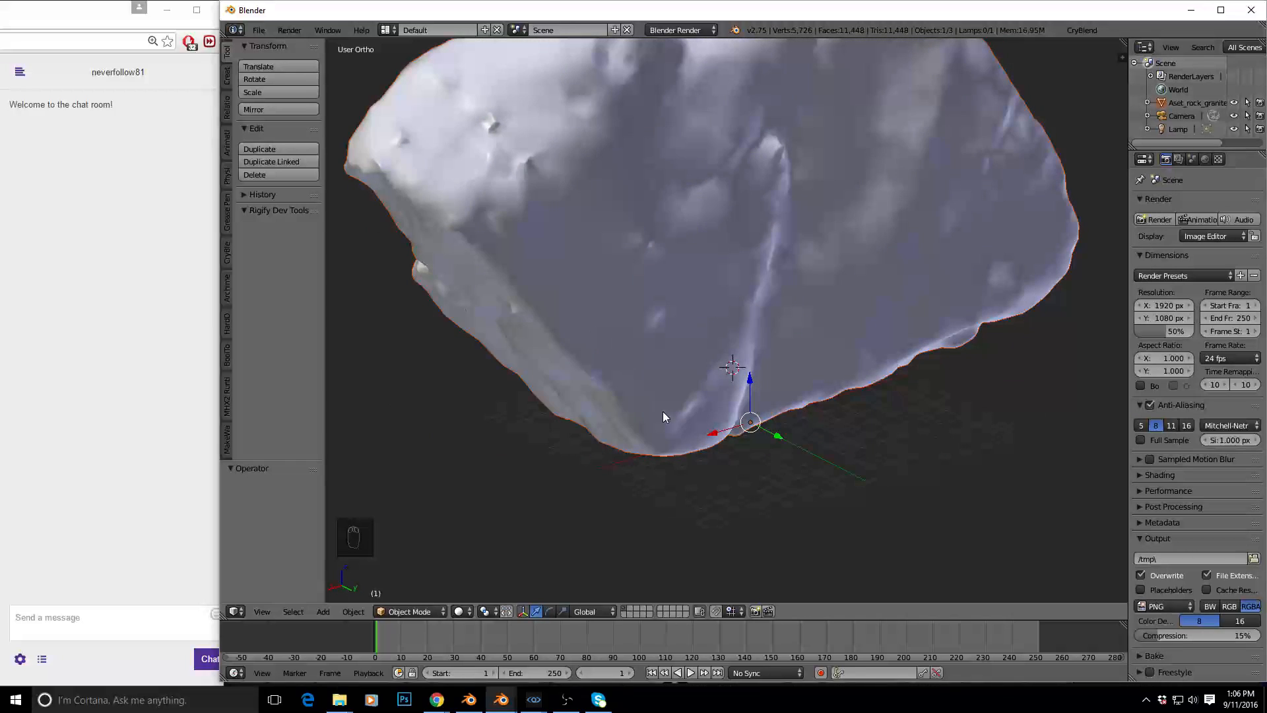
scroll(680, 400, down, 3)
scroll(681, 395, up, 3)
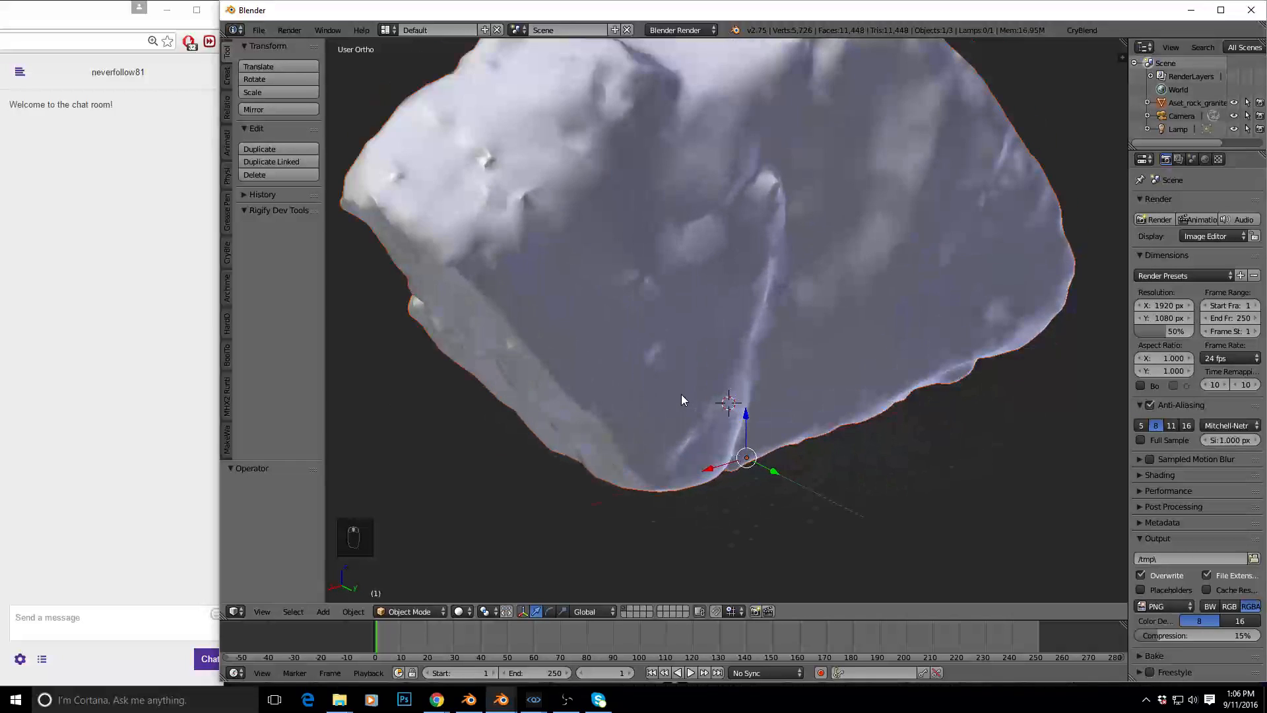
right_click(812, 340)
key(n)
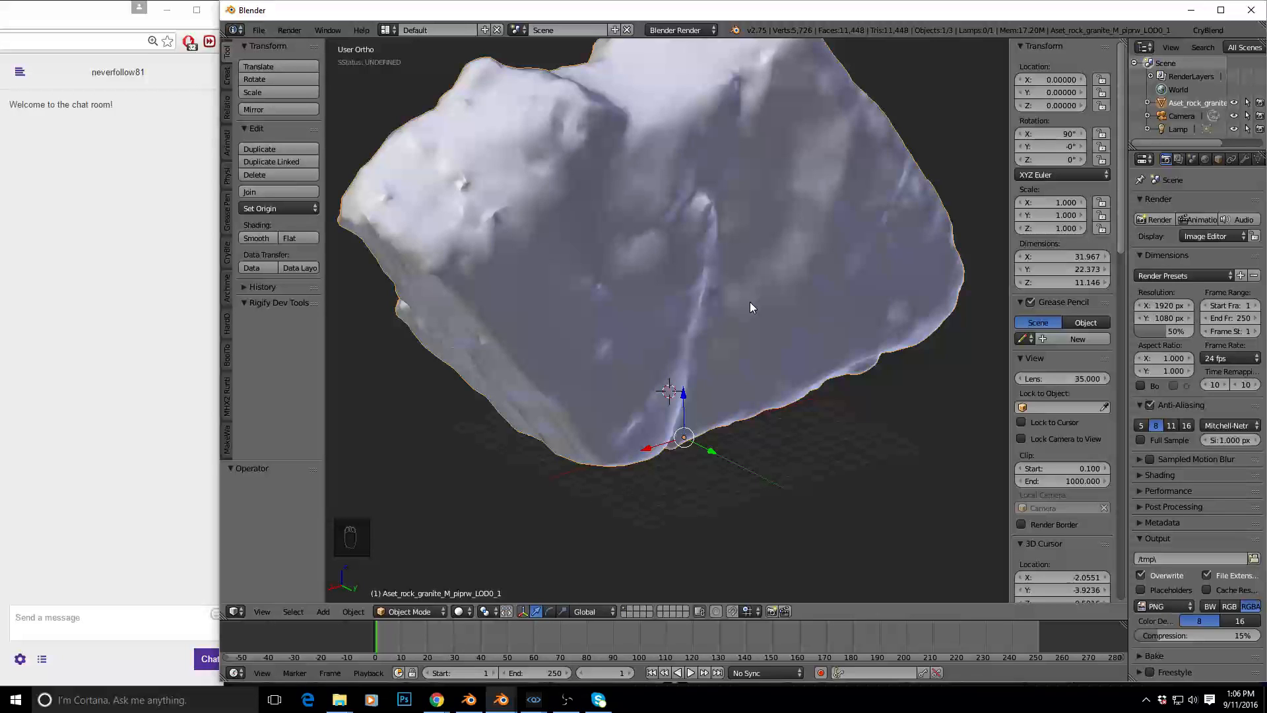
scroll(734, 378, down, 2)
mouse_move(734, 378)
middle_down()
mouse_move(677, 366)
mouse_move(727, 357)
middle_up()
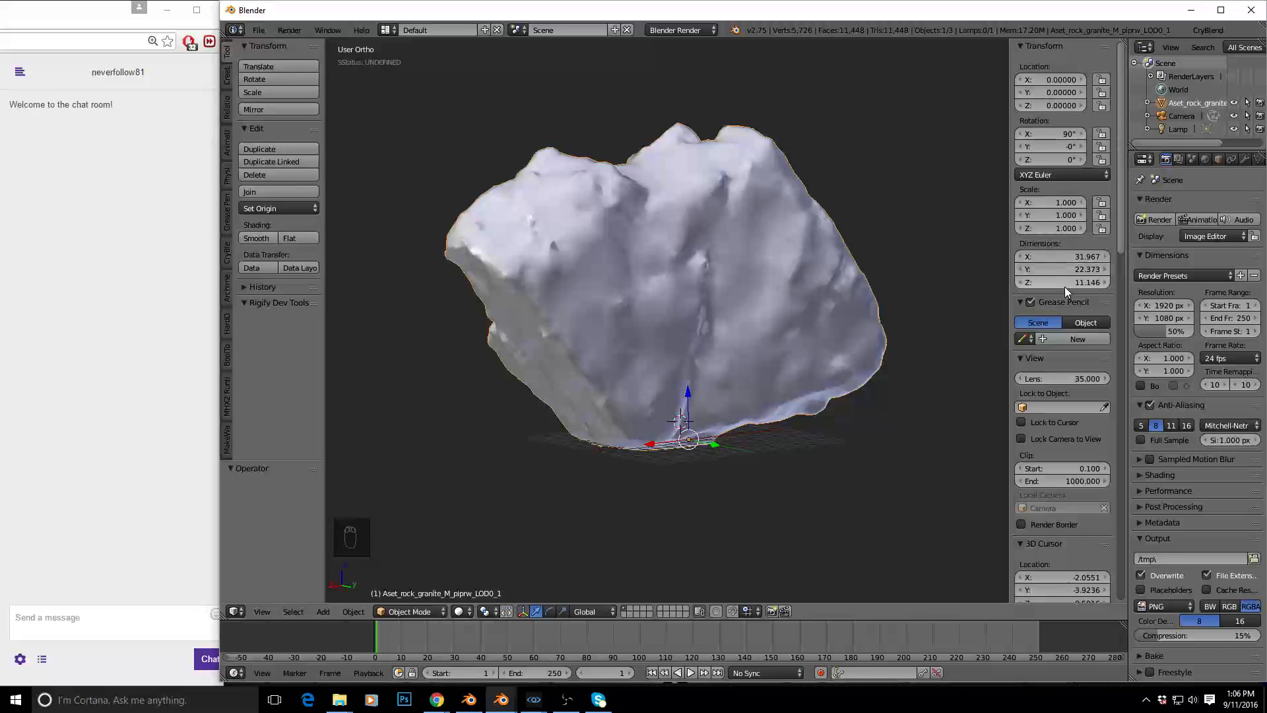
middle_drag(722, 335, 742, 360)
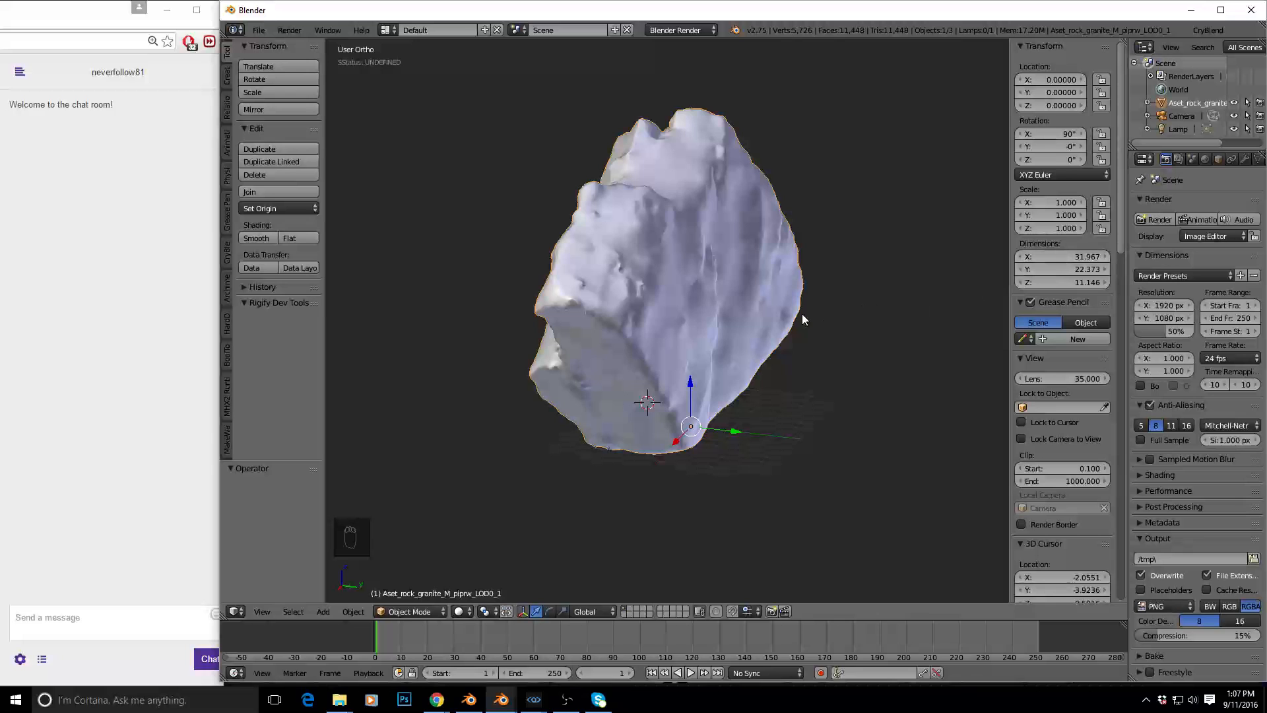
middle_drag(821, 355, 771, 348)
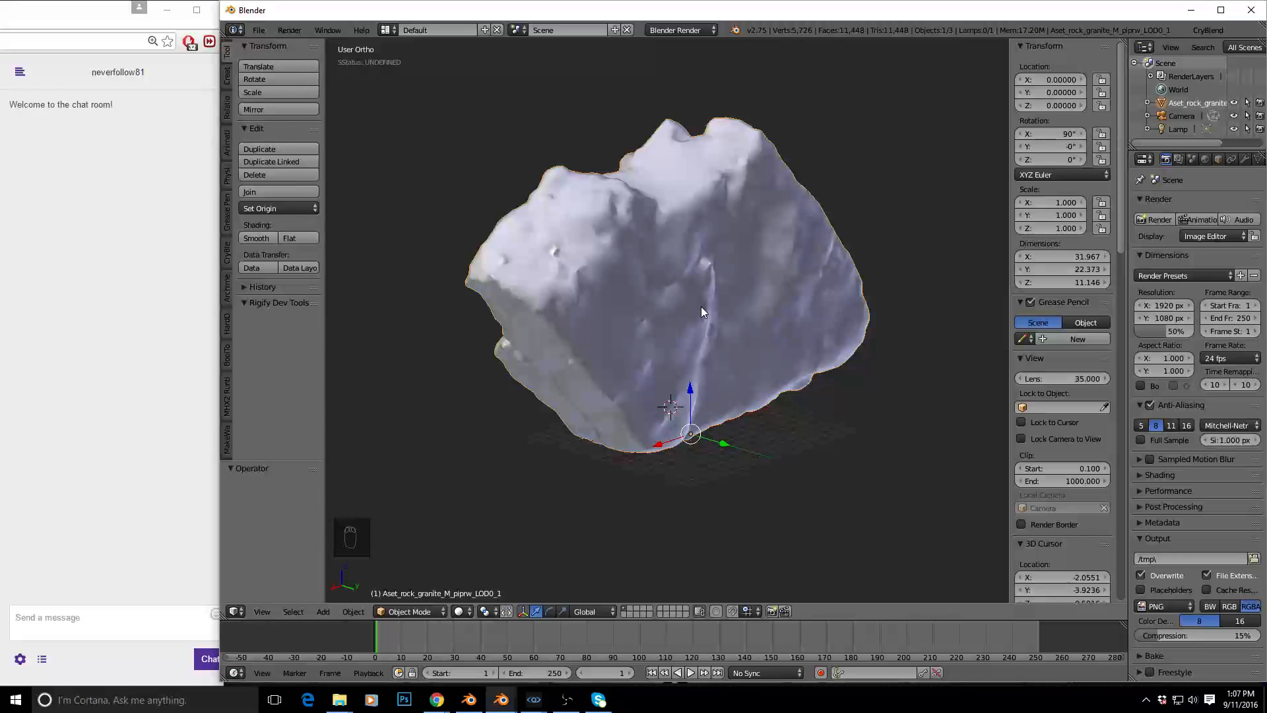
middle_drag(680, 342, 680, 362)
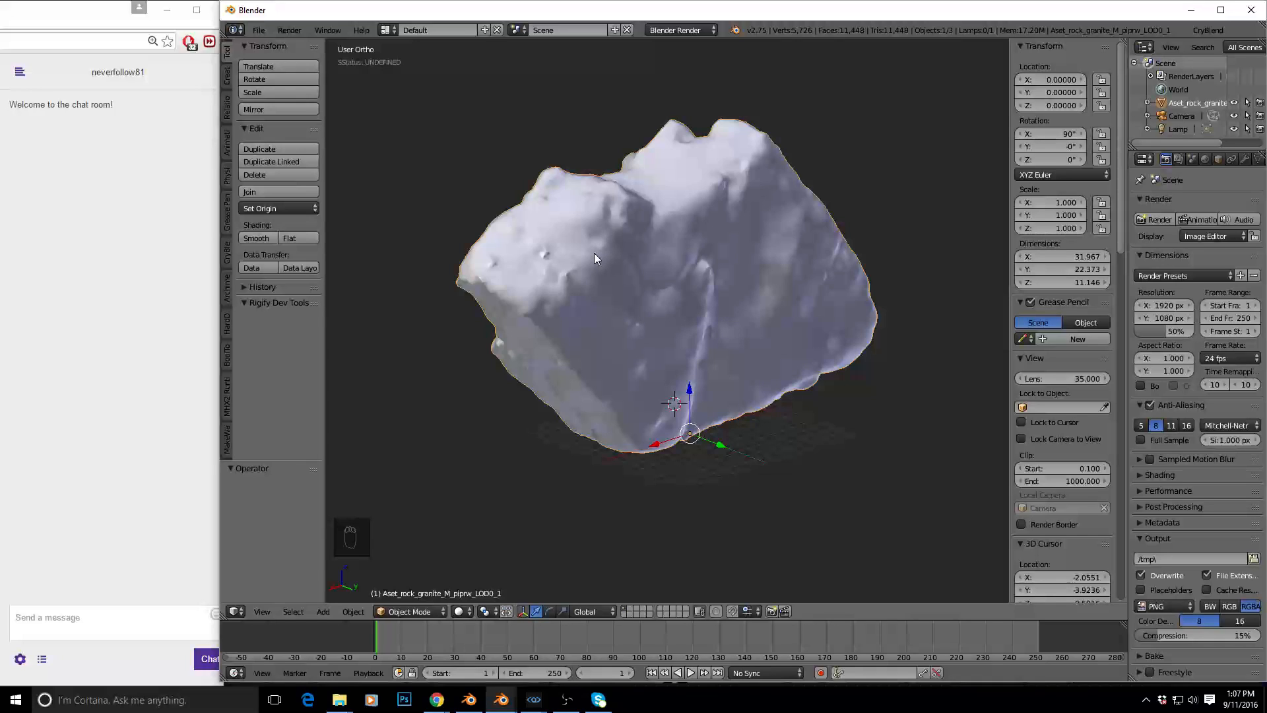
Import the LOD1, LOD2 and LOD3 OBJ meshes of Aset_rock_granite_M_piprw from the same folder
key(ctrl+shift+i)
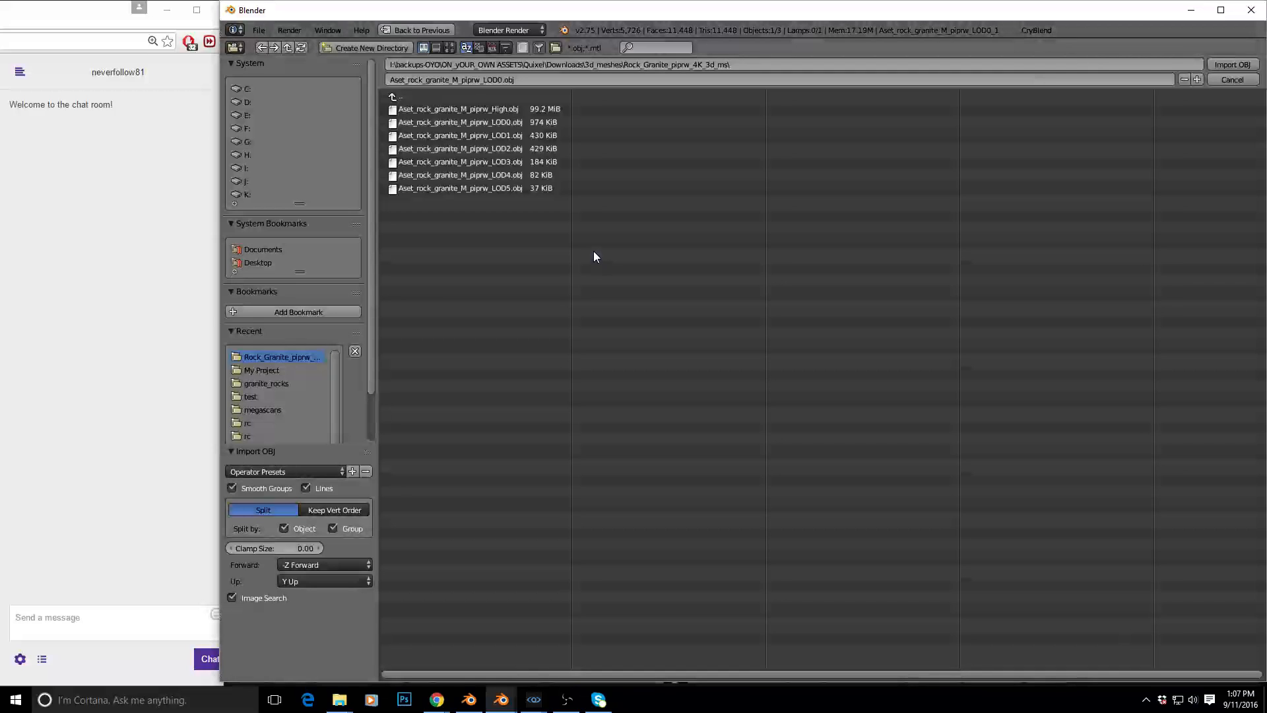
double_click(501, 136)
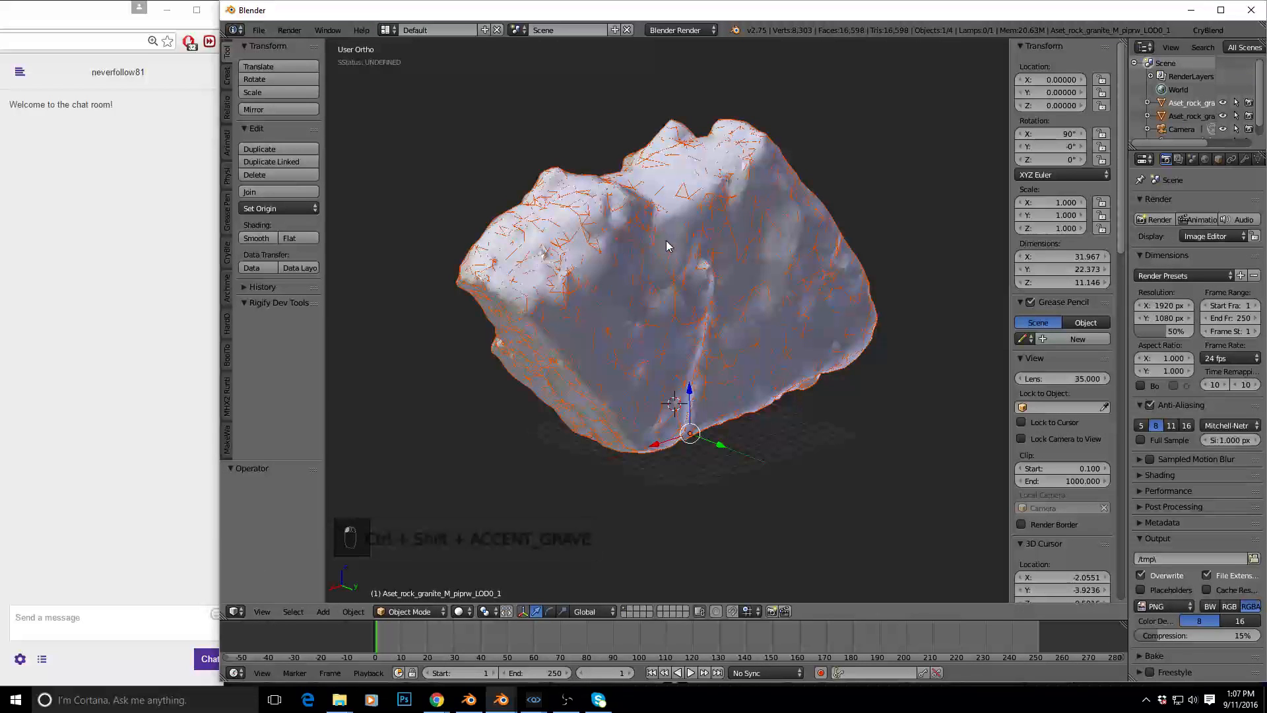
key(ctrl+shift+Tab)
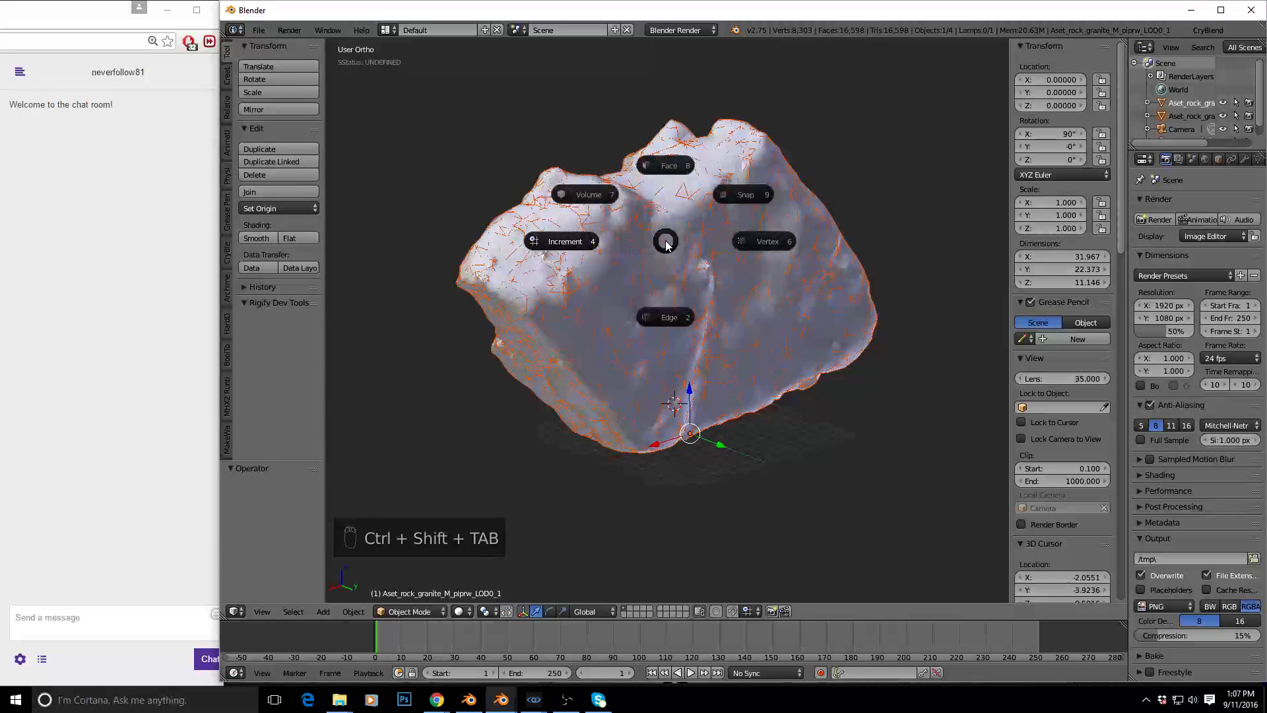
click(695, 197)
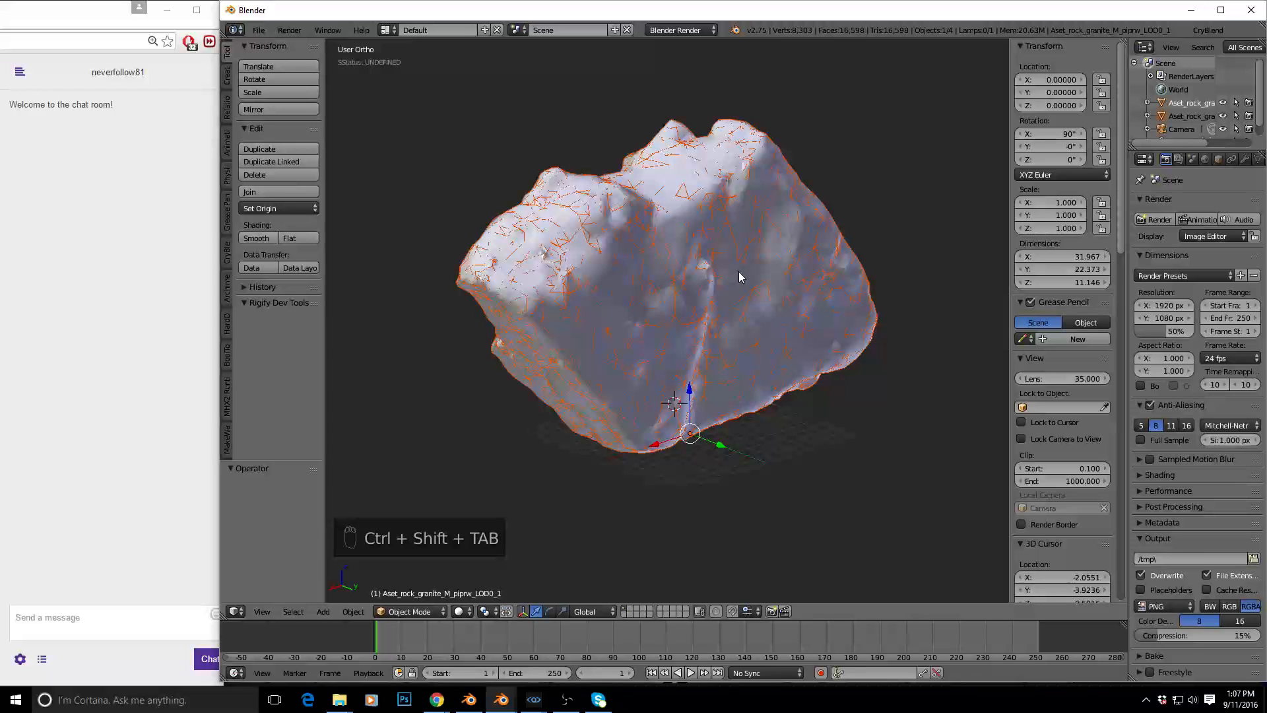
key(ctrl+shift+grave)
double_click(504, 149)
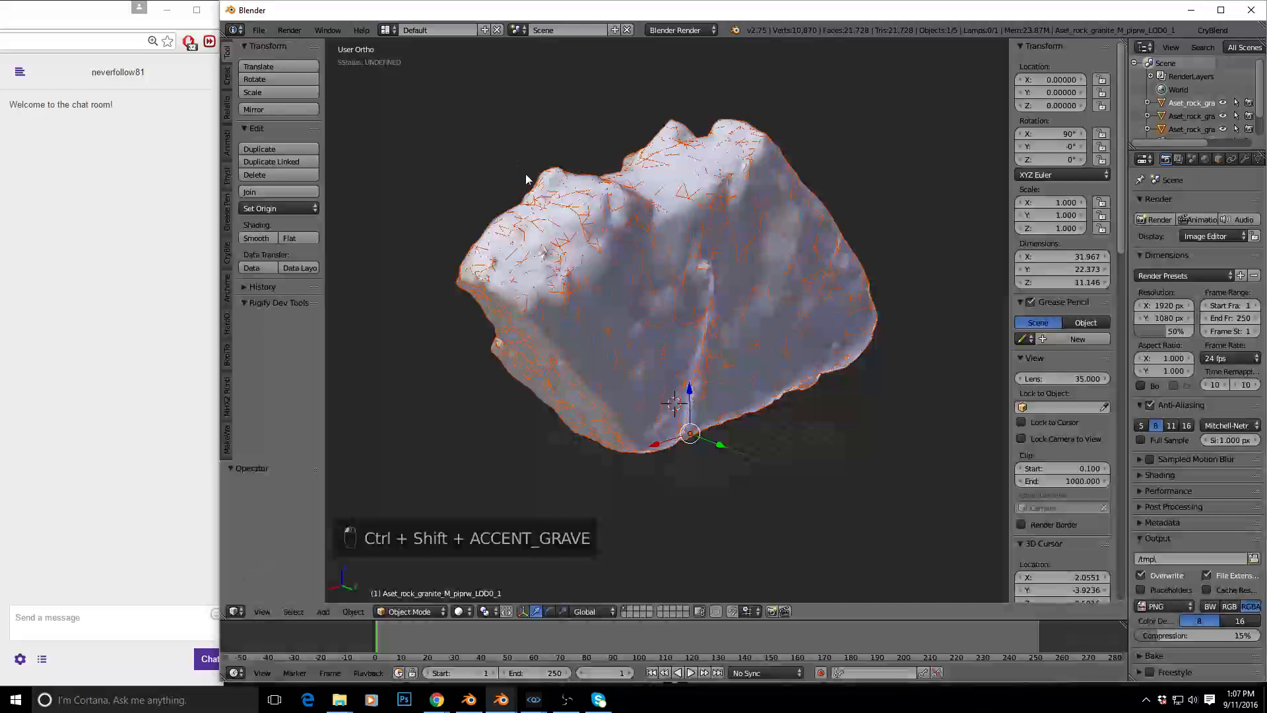
key(ctrl+shift+grave)
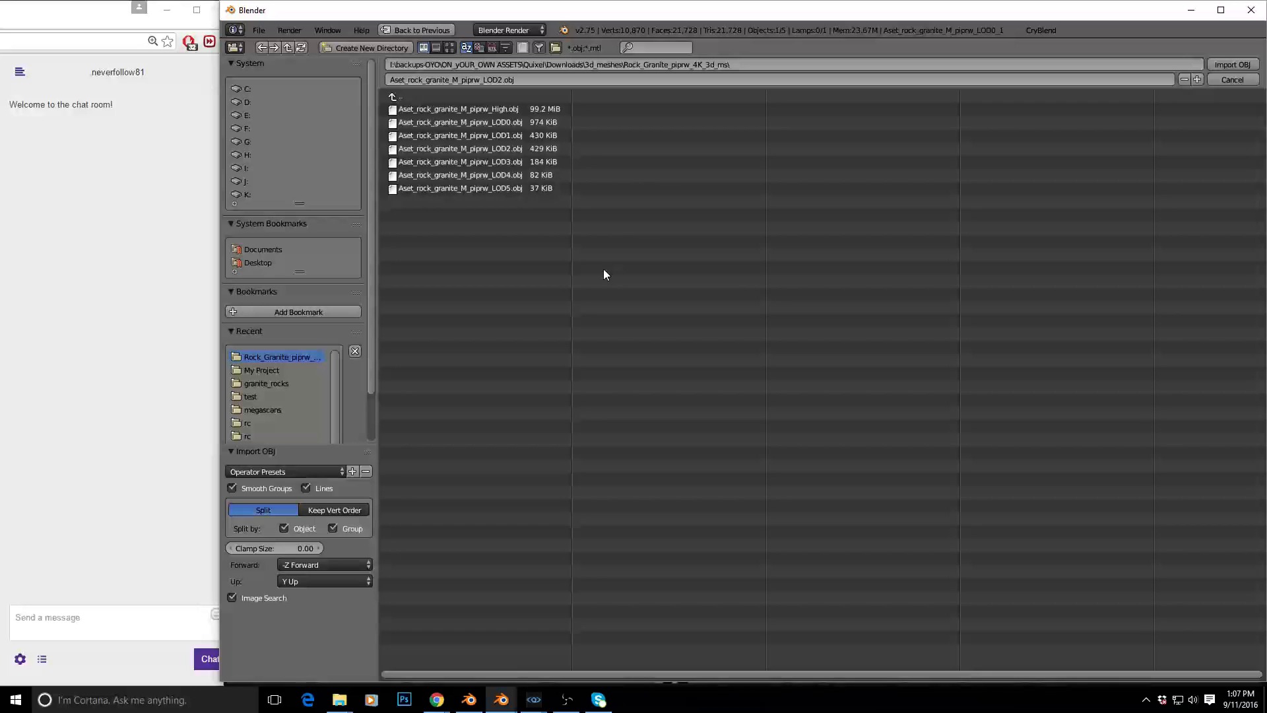
double_click(498, 161)
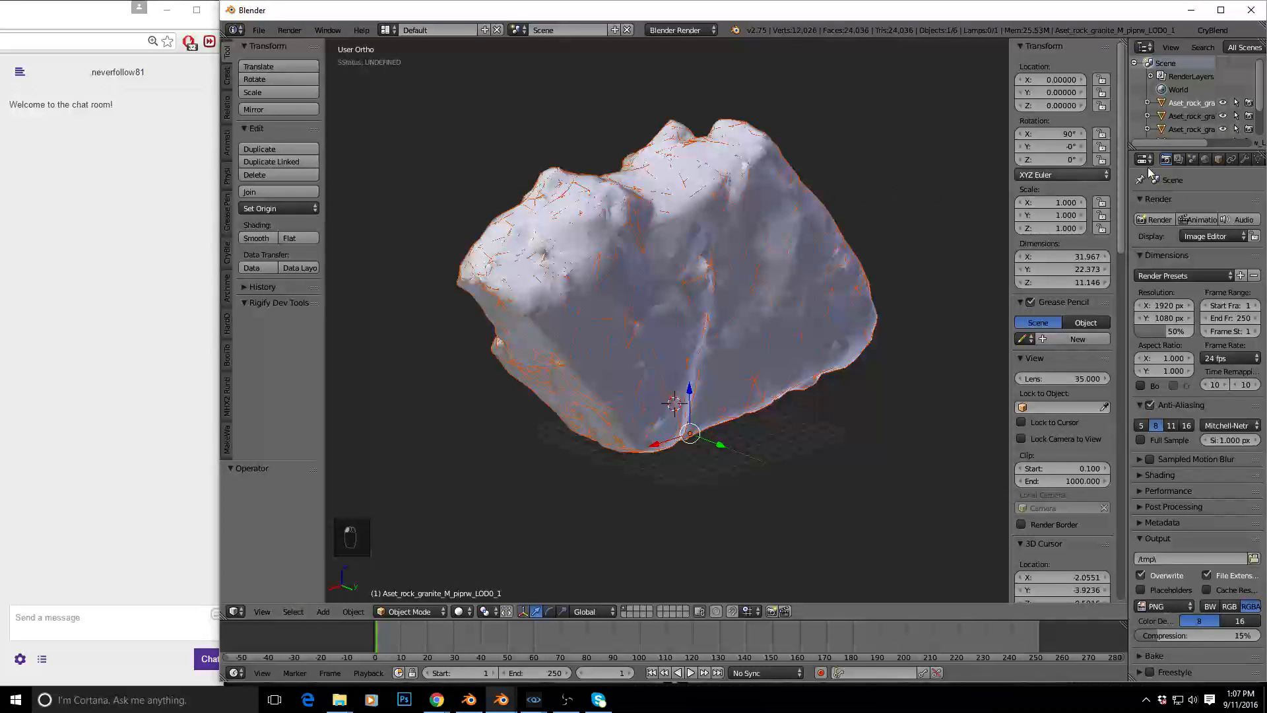
Enlarge the Outliner to show the full object names, and import the rock's LOD4 and LOD5 OBJ meshes
drag(1219, 151, 1215, 278)
drag(1130, 174, 1024, 179)
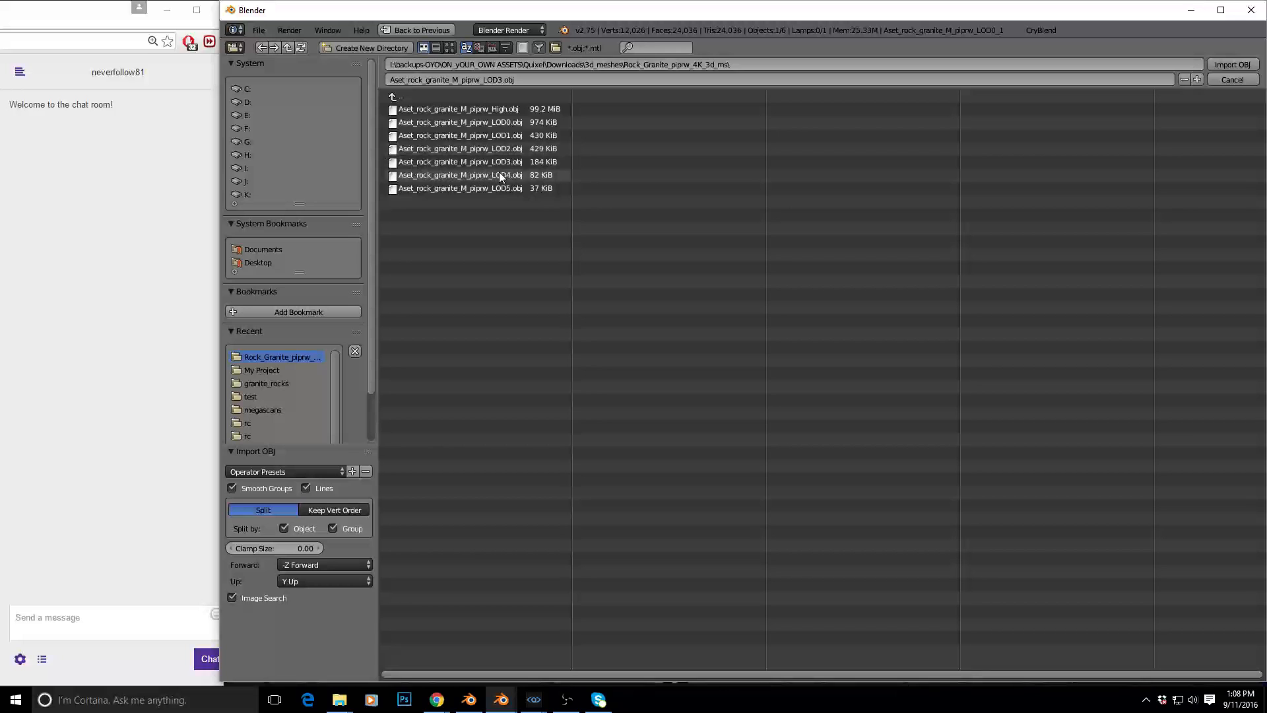
double_click(499, 175)
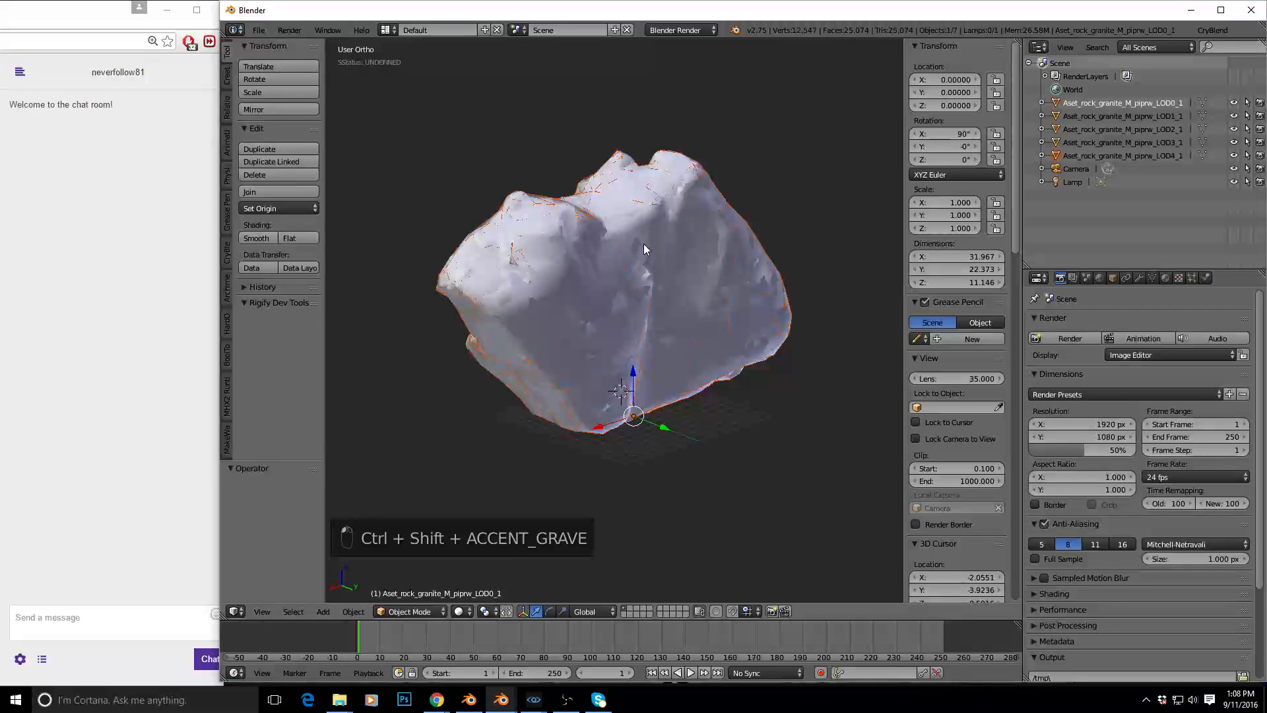
key(ctrl+shift+grave)
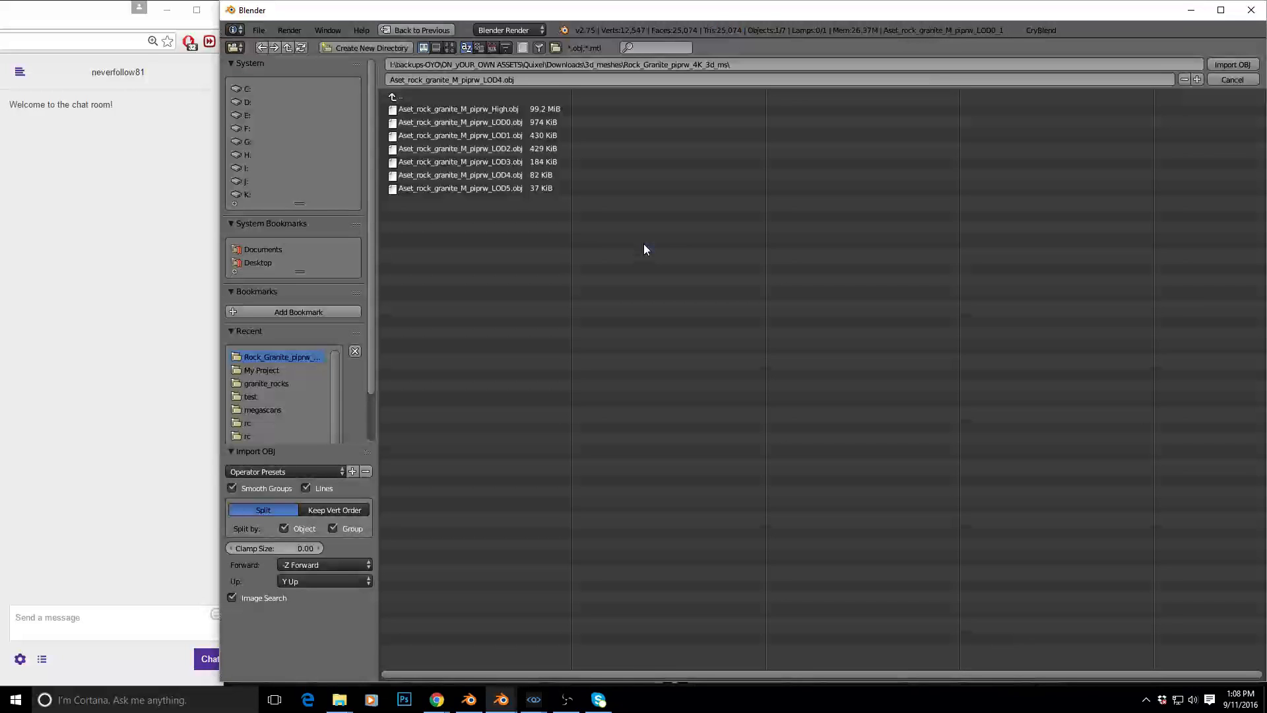
double_click(497, 188)
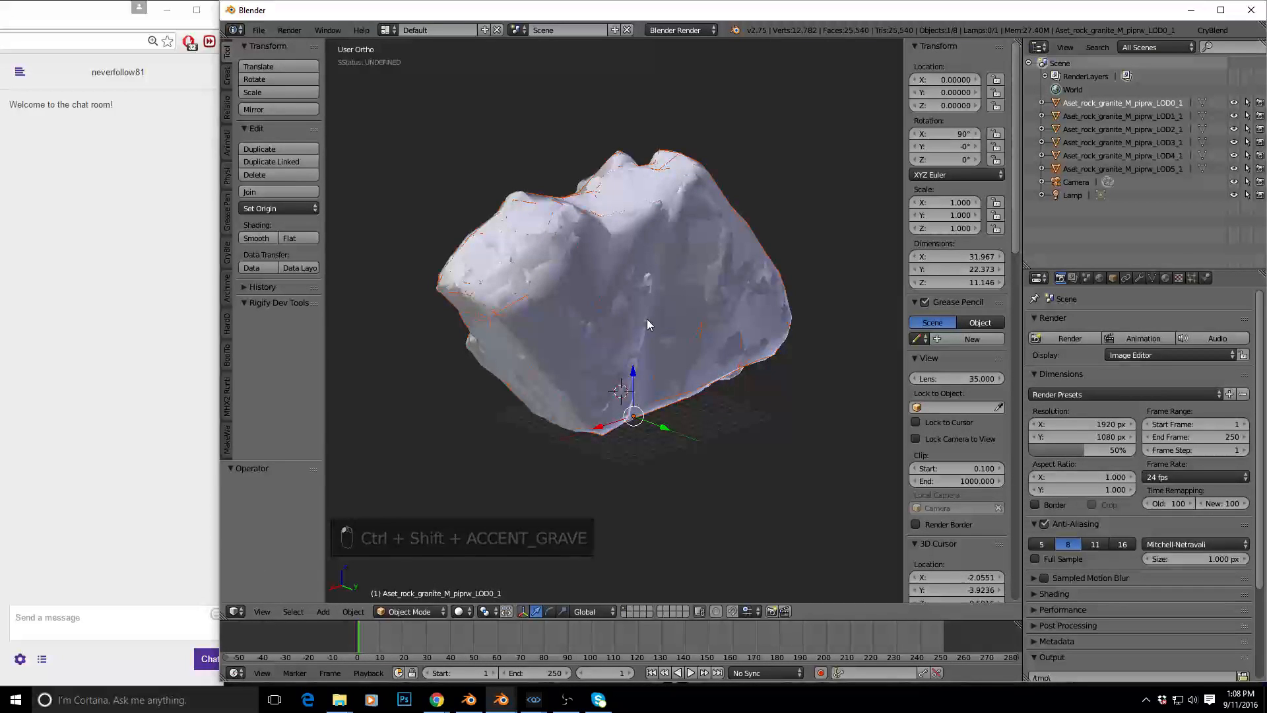
Select all six rock meshes, LOD0 through LOD5, and scale them down uniformly to about 0.032
middle_drag(608, 354, 637, 346)
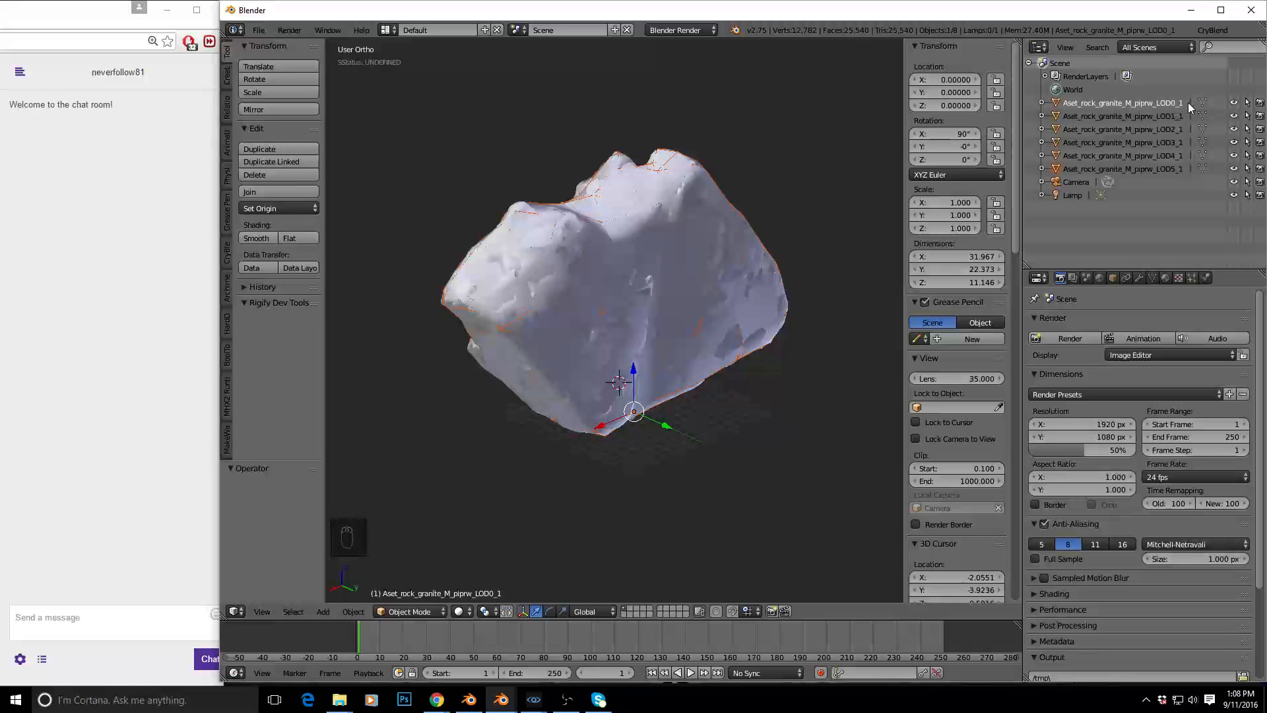
click(1171, 171)
ctrl+click(1140, 102)
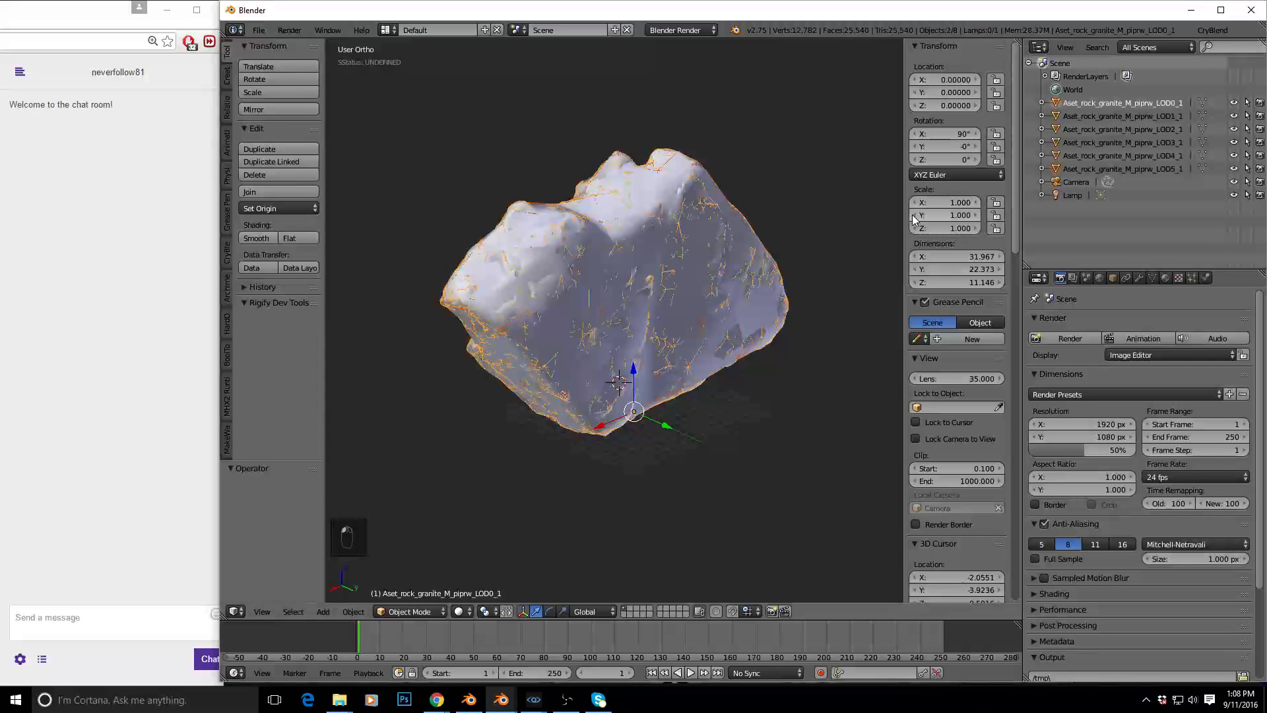
ctrl+click(1060, 117)
ctrl+click(1059, 130)
ctrl+click(1059, 143)
ctrl+click(1059, 156)
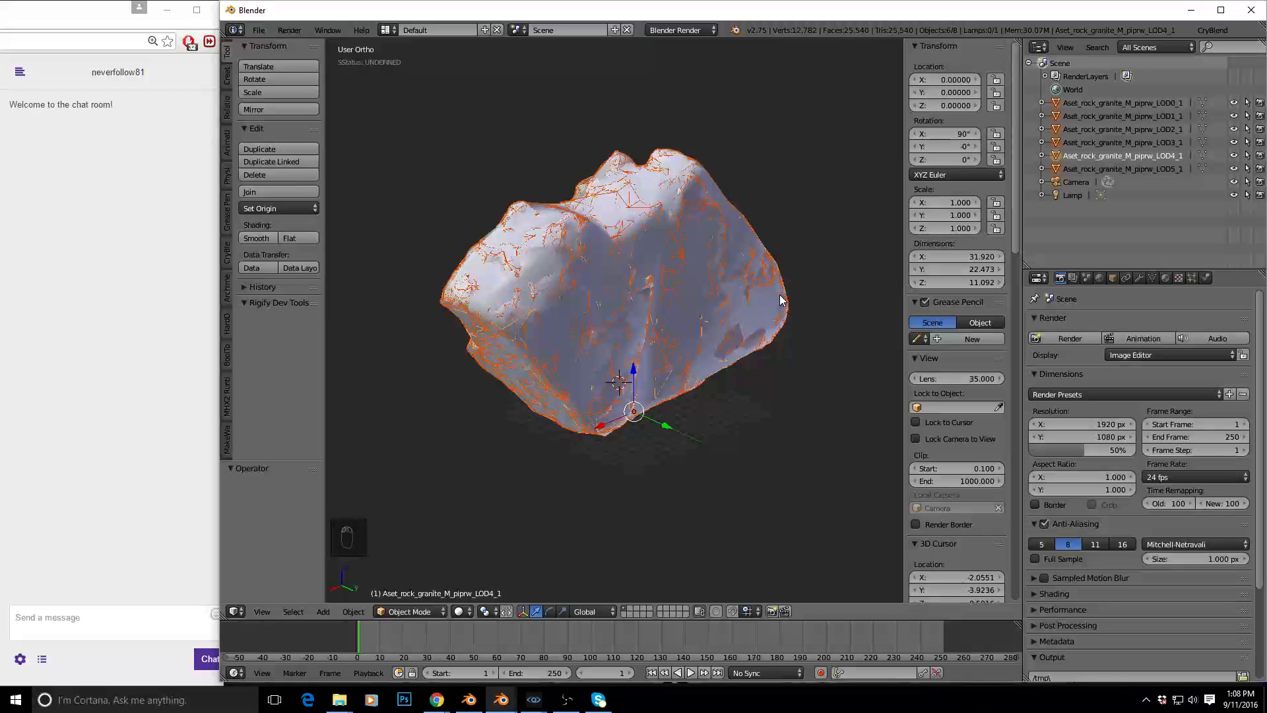
key(s)
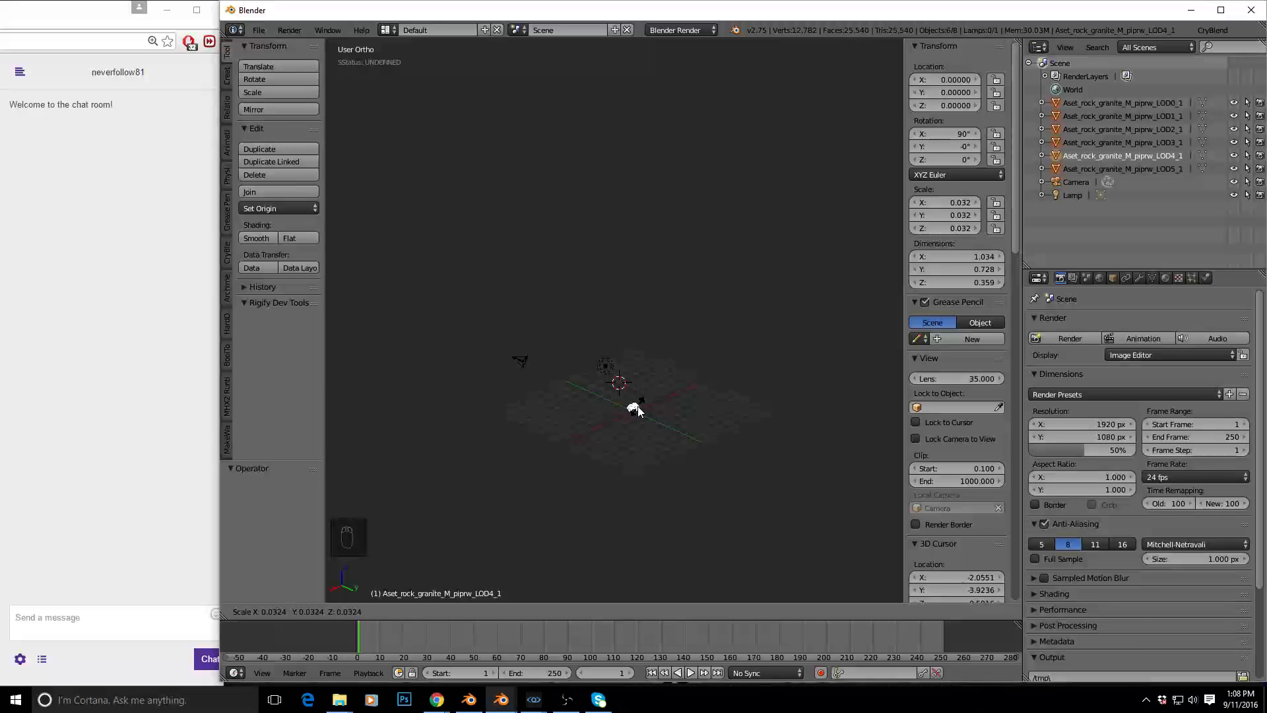
click(639, 412)
Apply the rotation and scale of the six selected rock meshes
scroll(635, 414, up, 10)
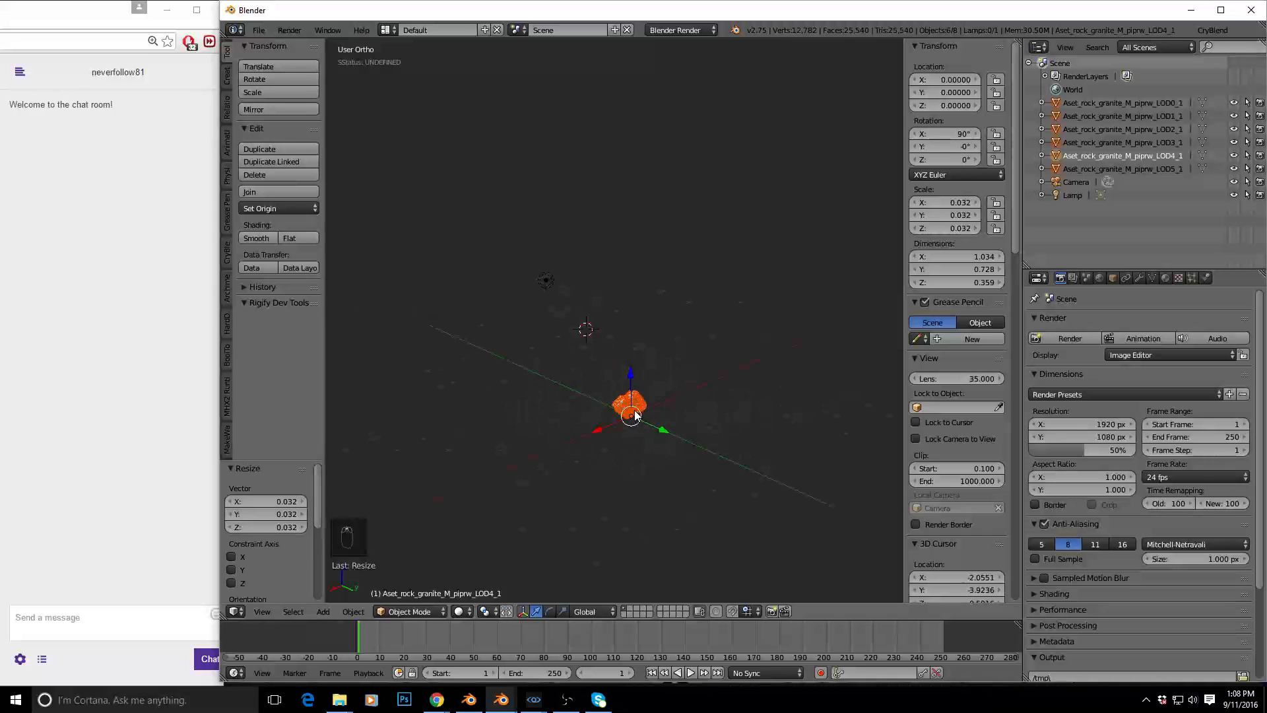
scroll(635, 415, up, 3)
mouse_move(635, 413)
middle_down()
mouse_move(722, 410)
mouse_move(617, 415)
middle_up()
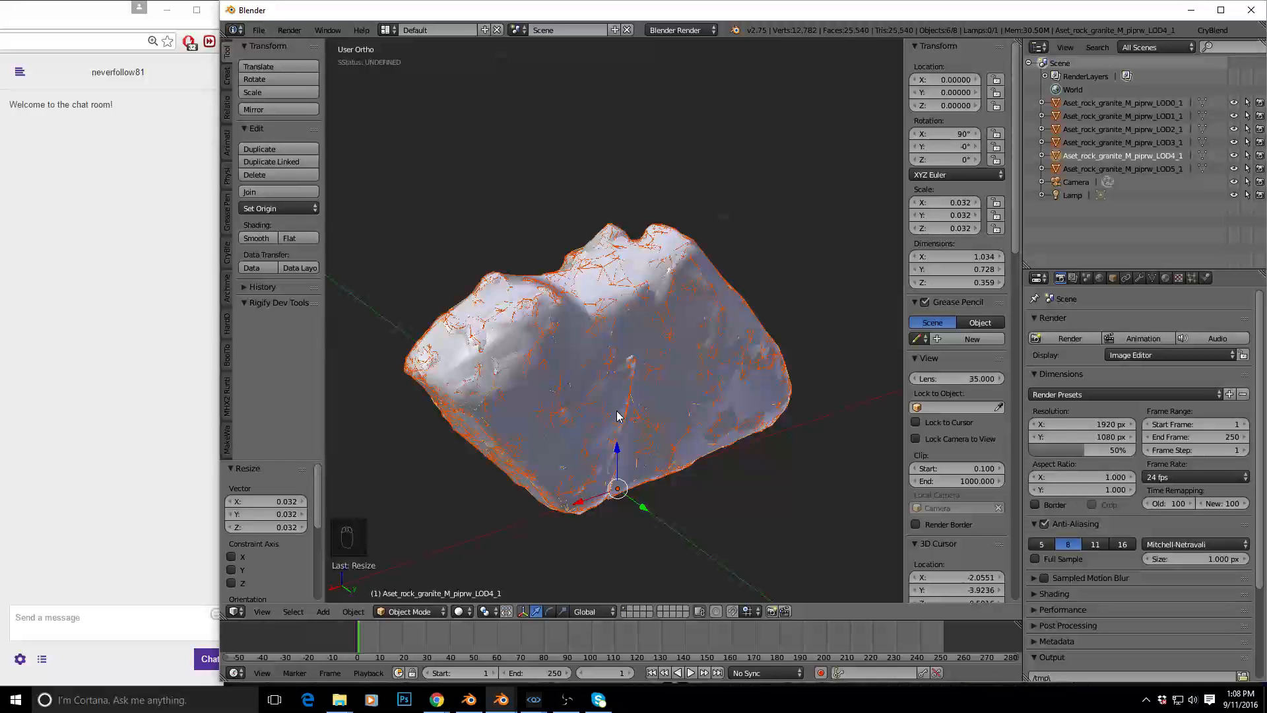
key(ctrl+a)
click(602, 451)
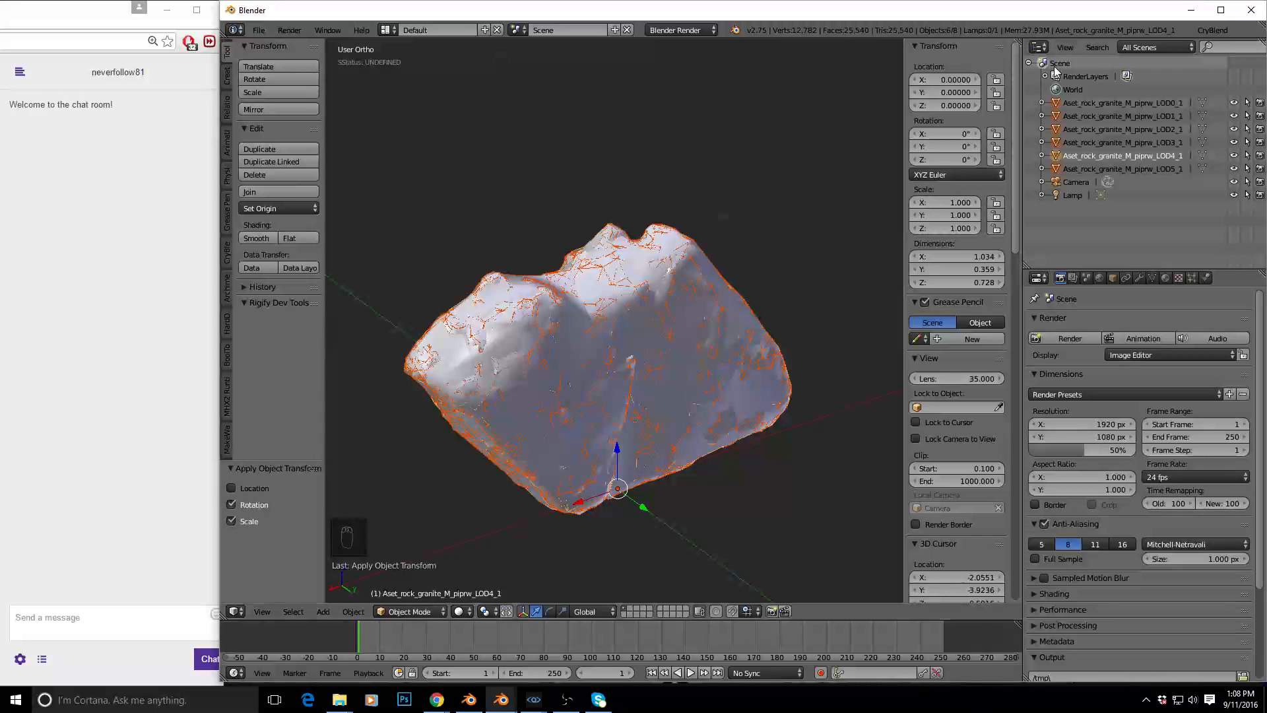
Add a CryBlend export node of type CGF named rock_granite_m for the selected rock meshes
click(1204, 29)
click(1162, 66)
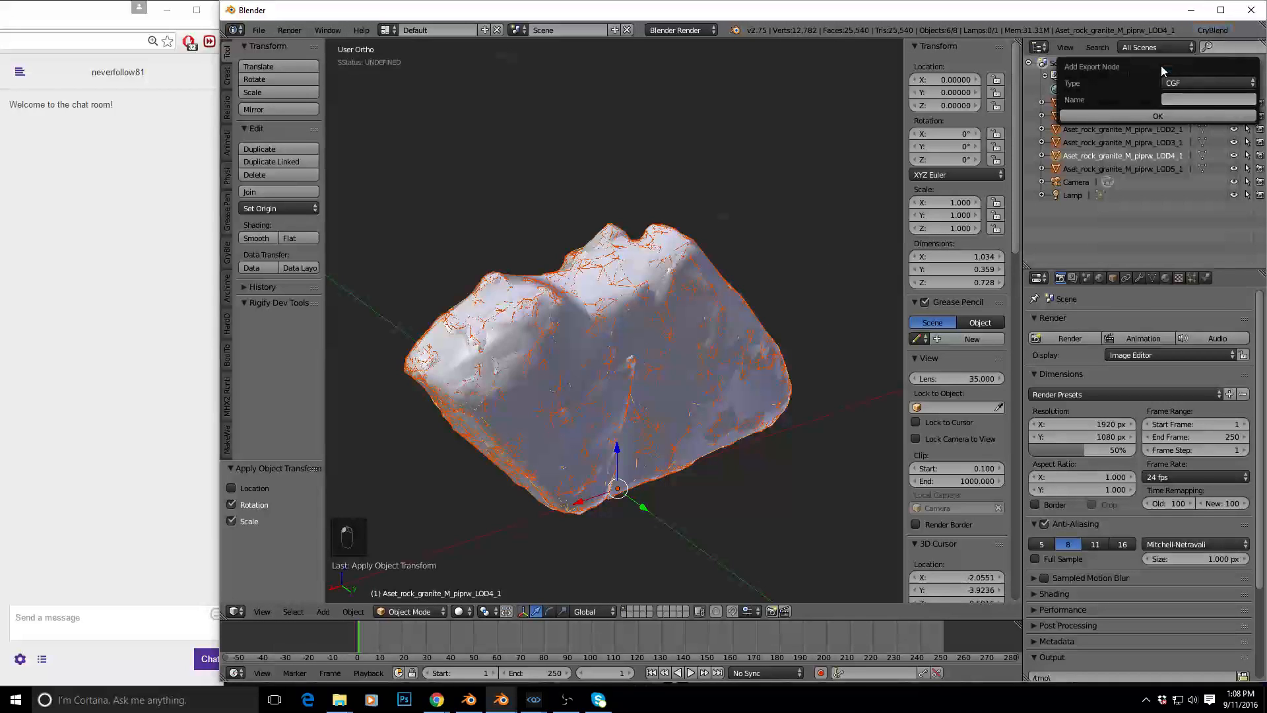
click(1180, 99)
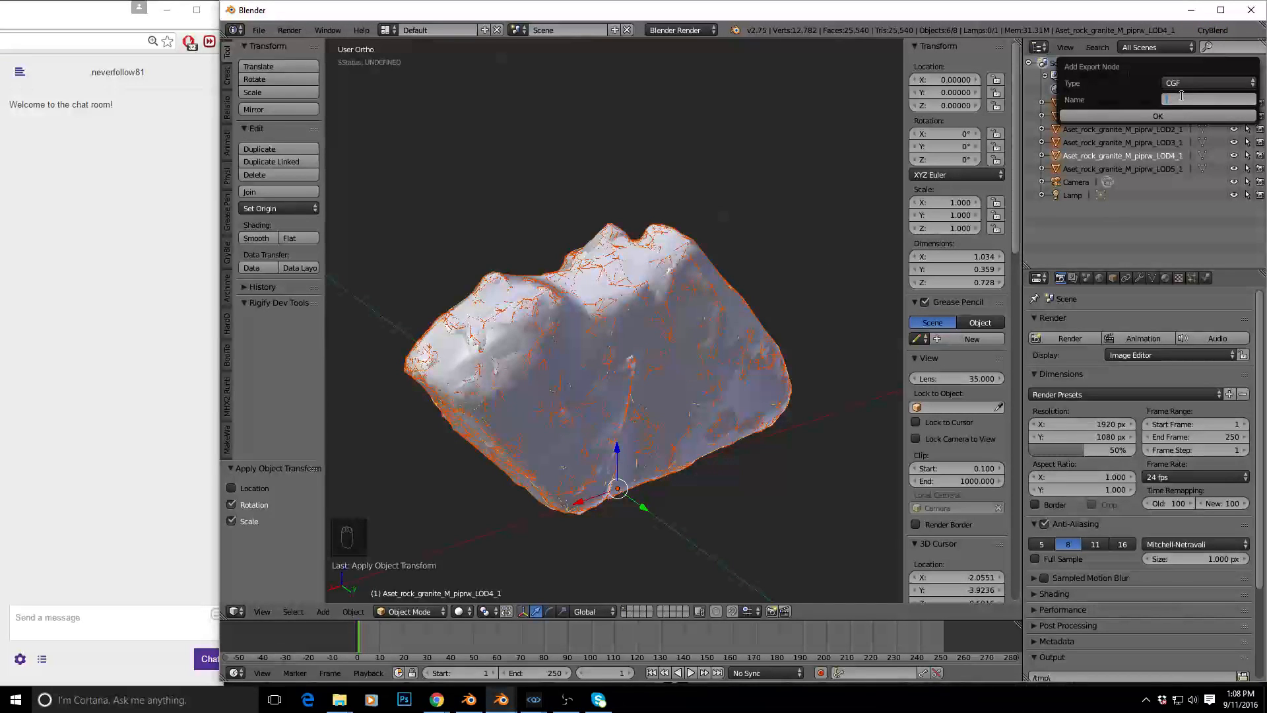
text(rock_granite_m)
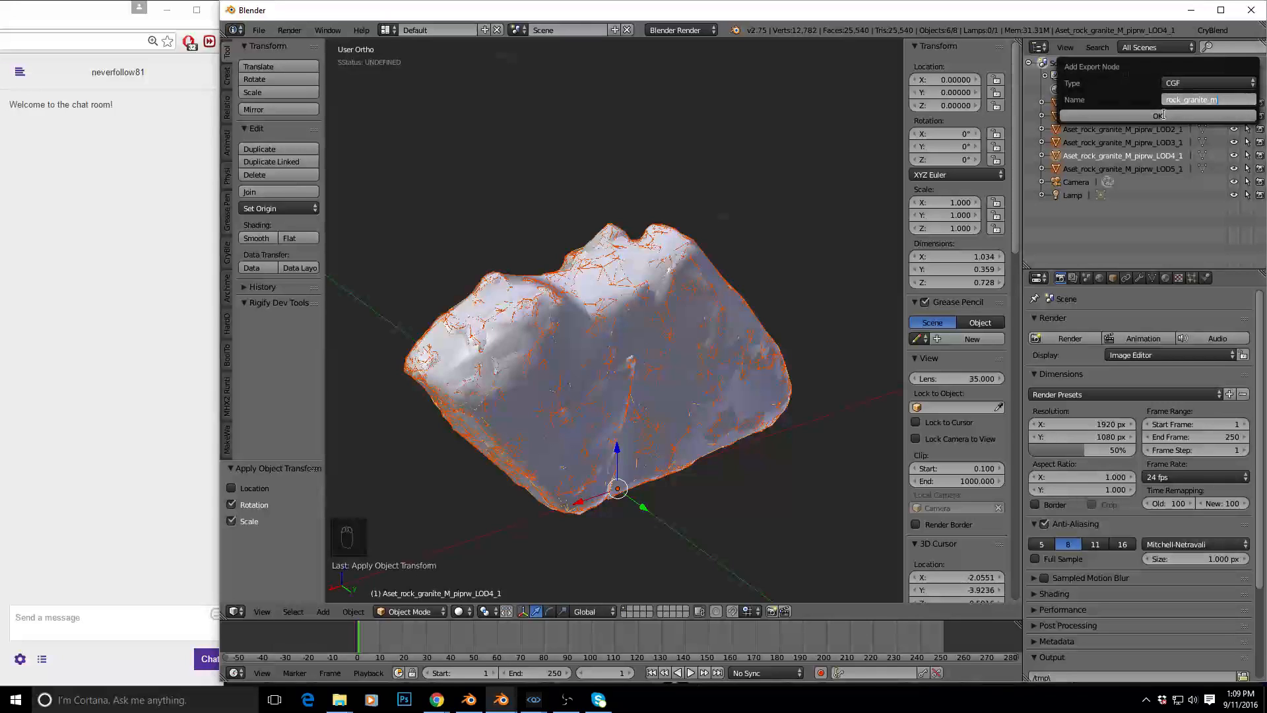
click(1163, 115)
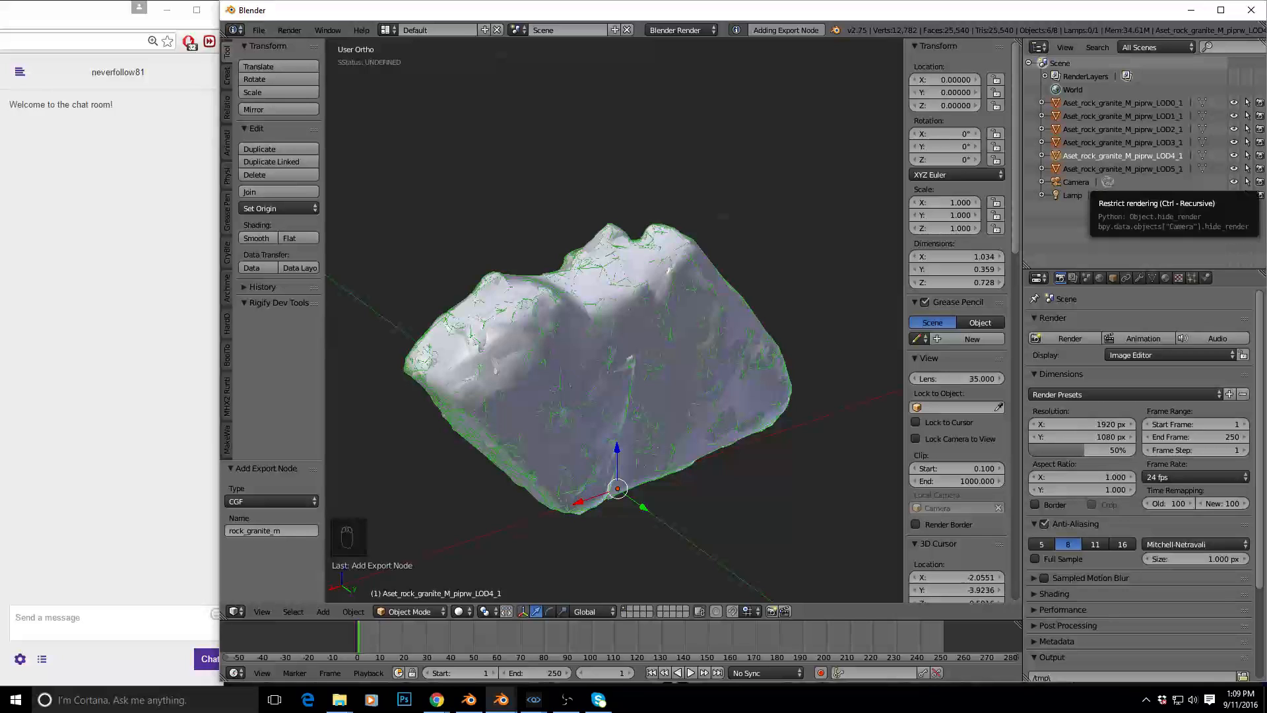
Switch to File Explorer, check the file names in Rock_Granite_pcteA_4K_3d_ms, reopen Rock_Granite_piprw_4K_3d_ms and return to Blender
key(alt+Tab)
drag(1241, 60, 574, 50)
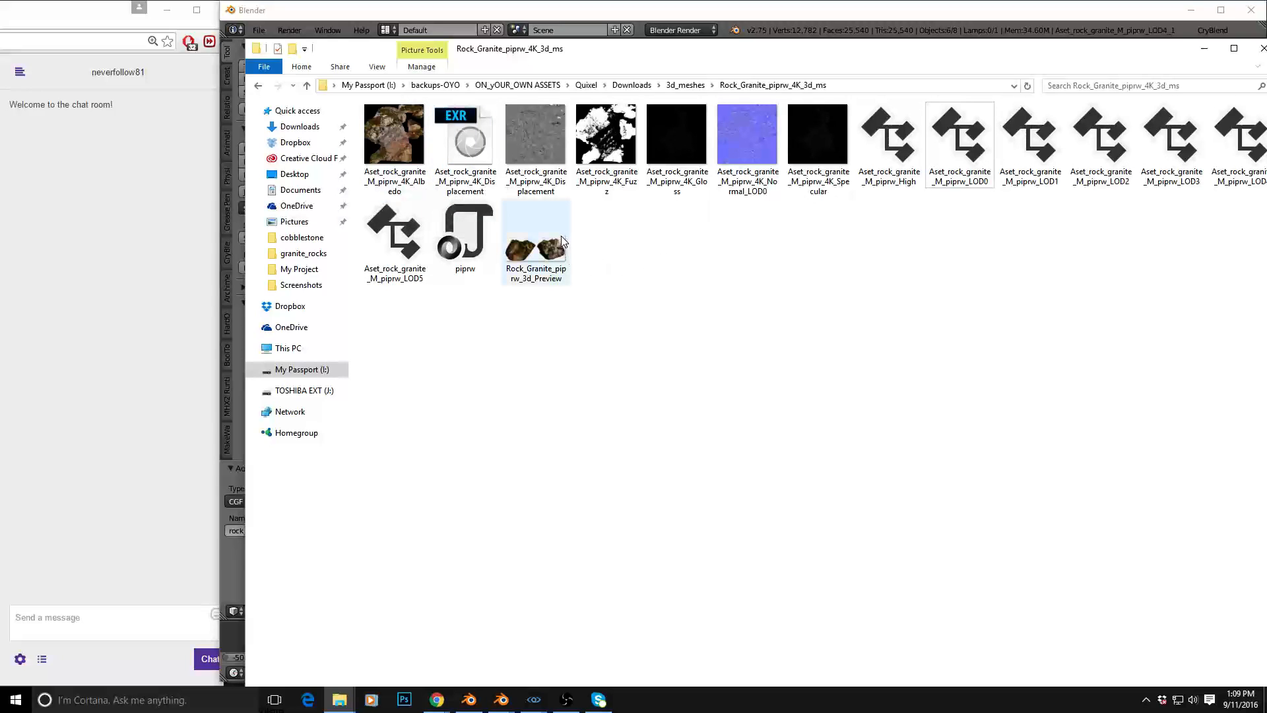
click(685, 85)
click(470, 129)
double_click(470, 131)
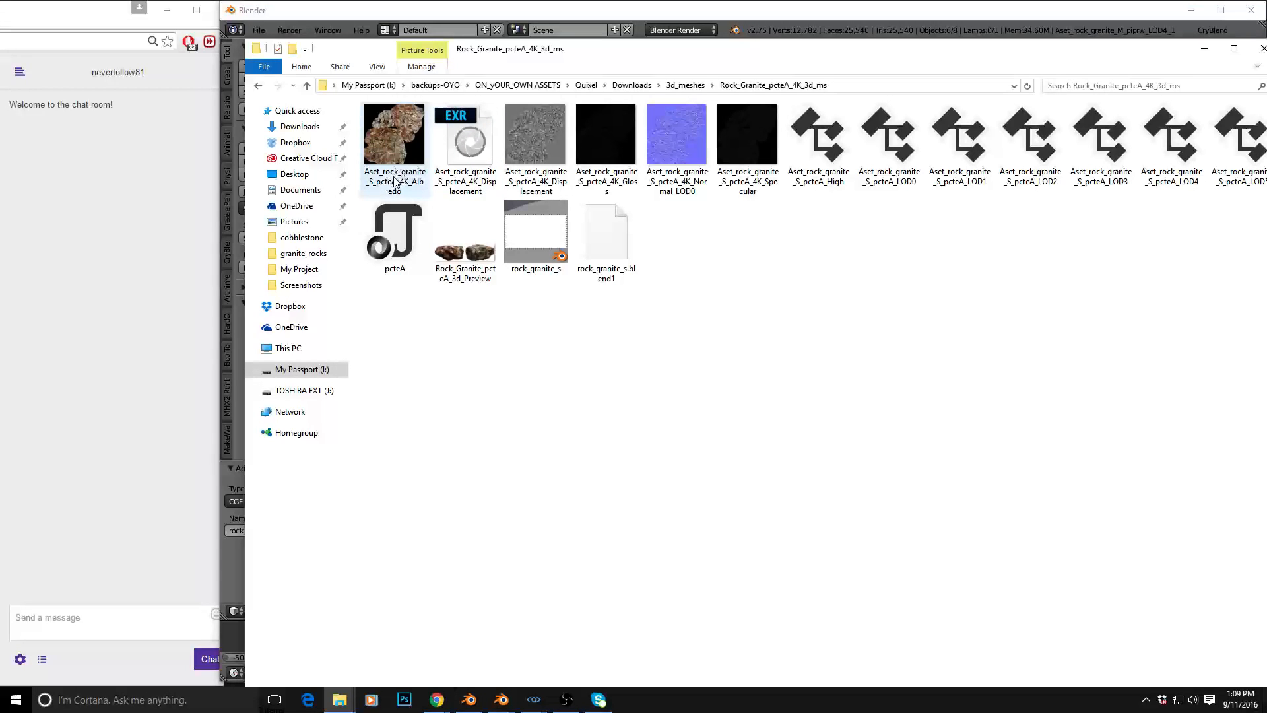
click(685, 85)
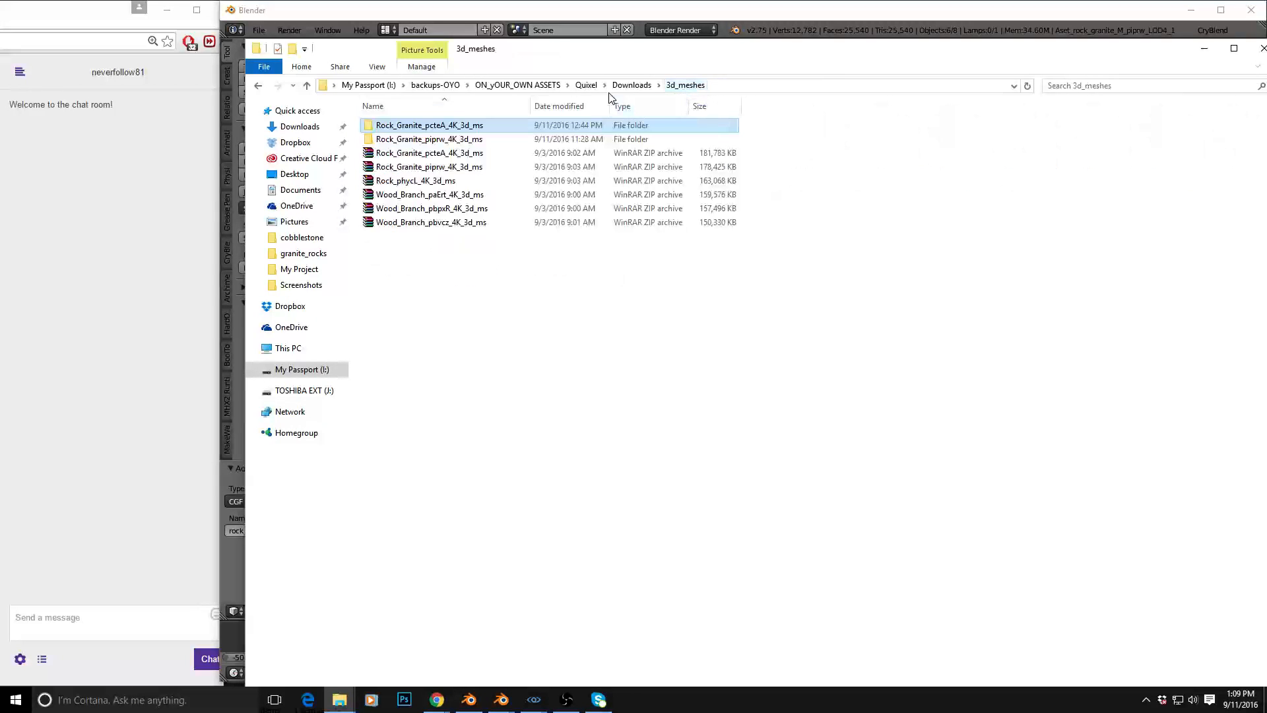
double_click(456, 139)
drag(576, 53, 1266, 79)
Inspect the overlapping rock meshes in wireframe with the properties sidebar hidden, and return to solid shading
mouse_move(611, 362)
middle_down()
mouse_move(633, 356)
mouse_move(642, 374)
middle_up()
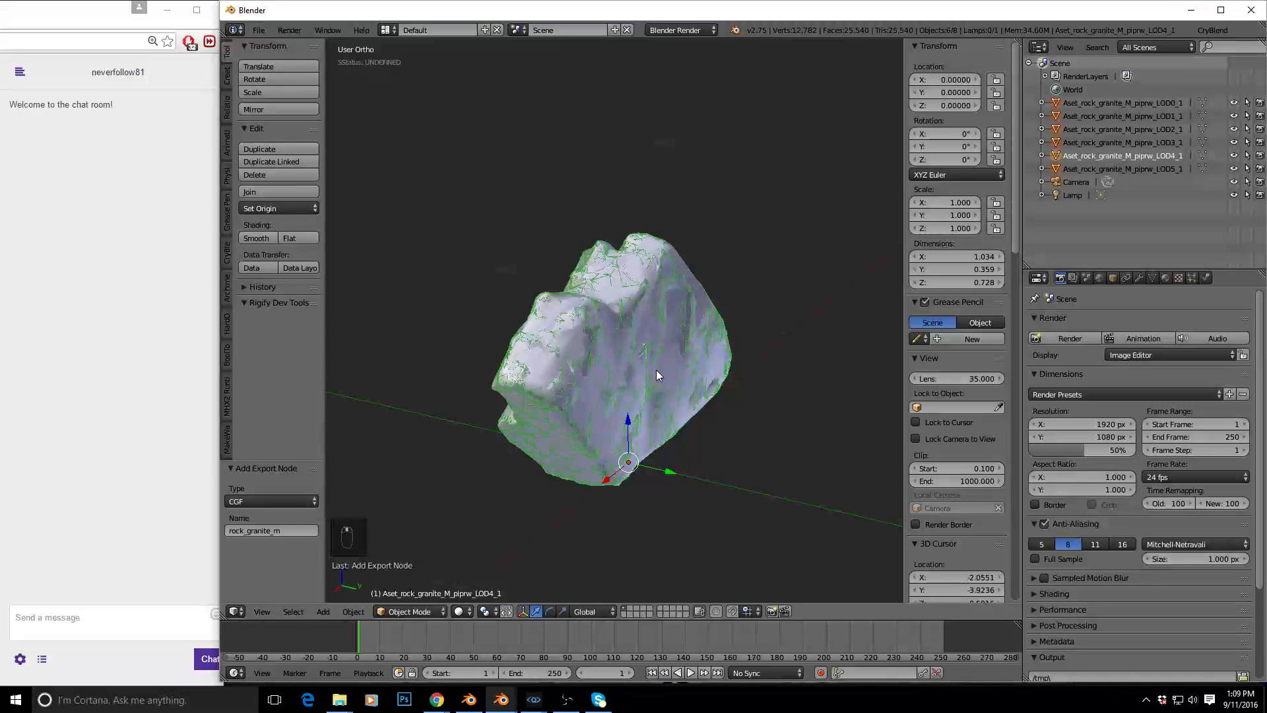
key(z)
click(767, 374)
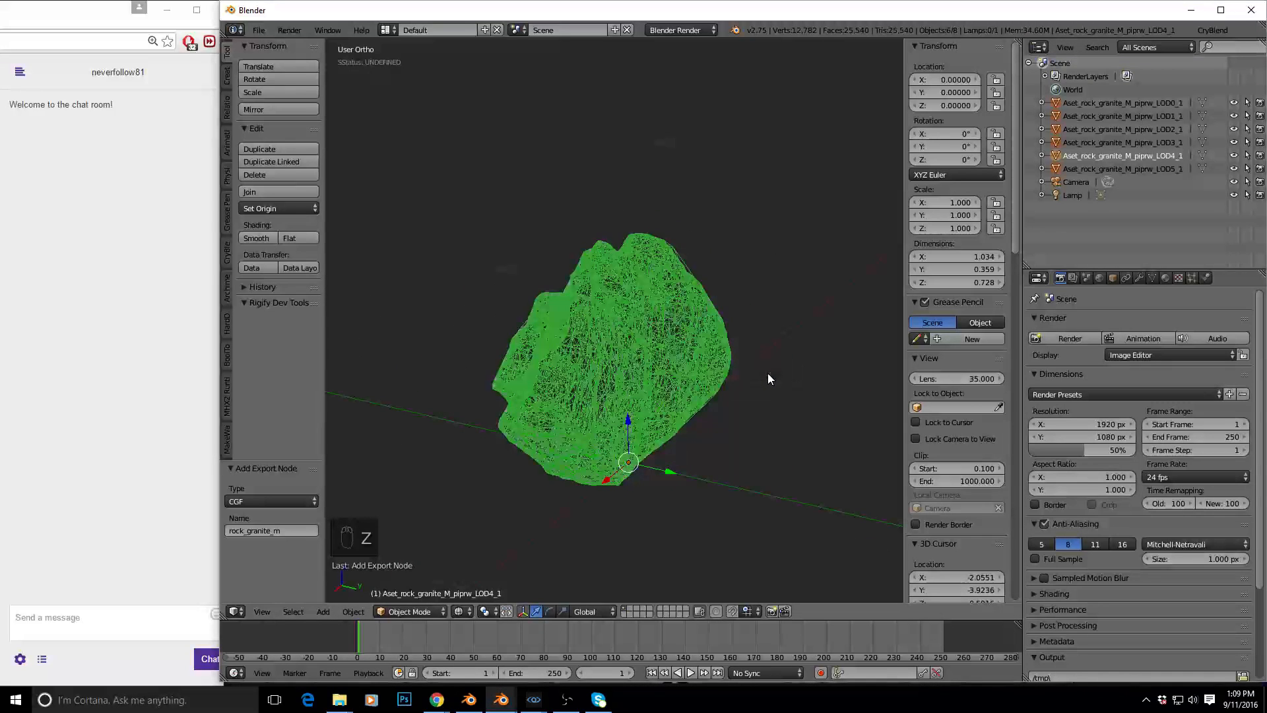
middle_drag(680, 379, 652, 384)
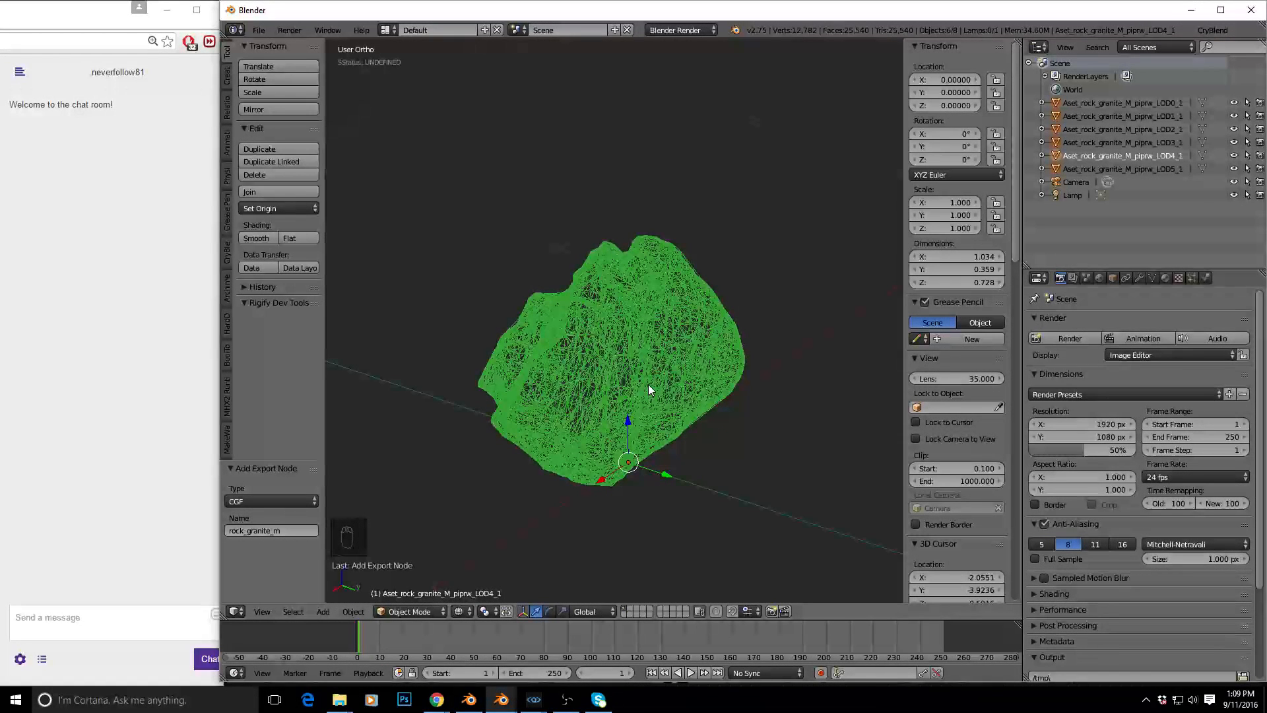
key(n)
middle_drag(718, 395, 683, 403)
key(z)
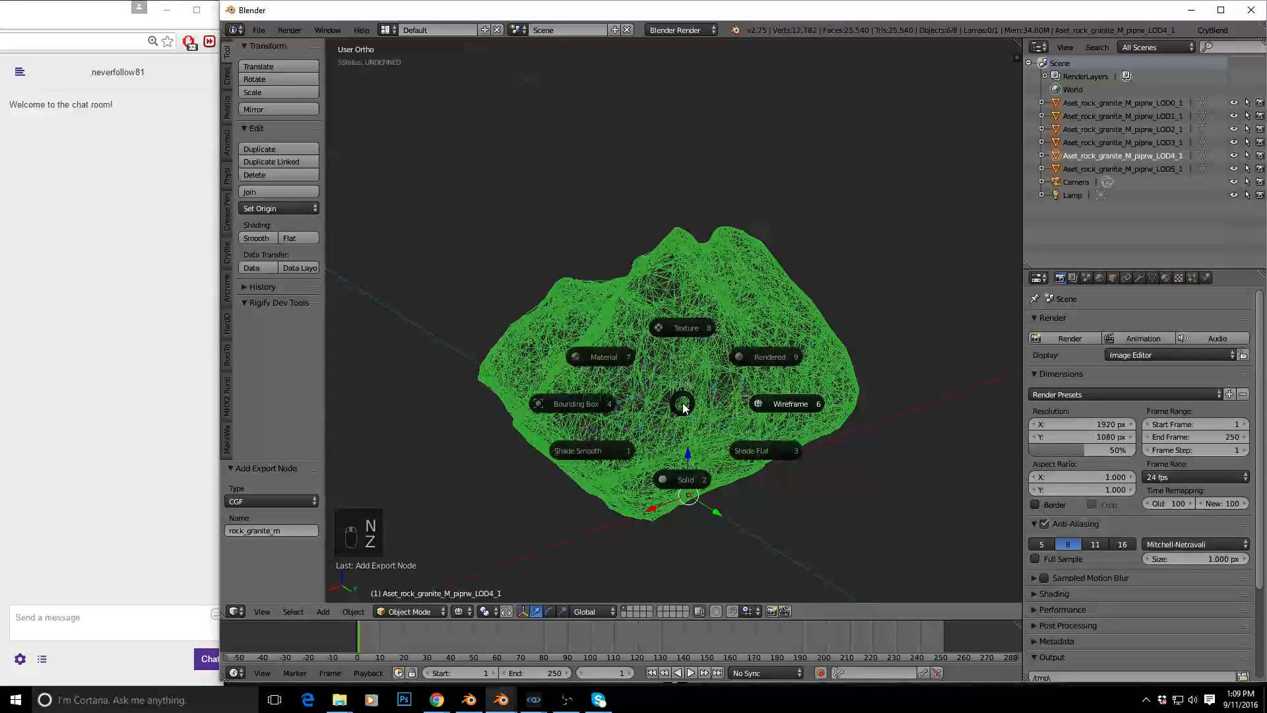
click(680, 480)
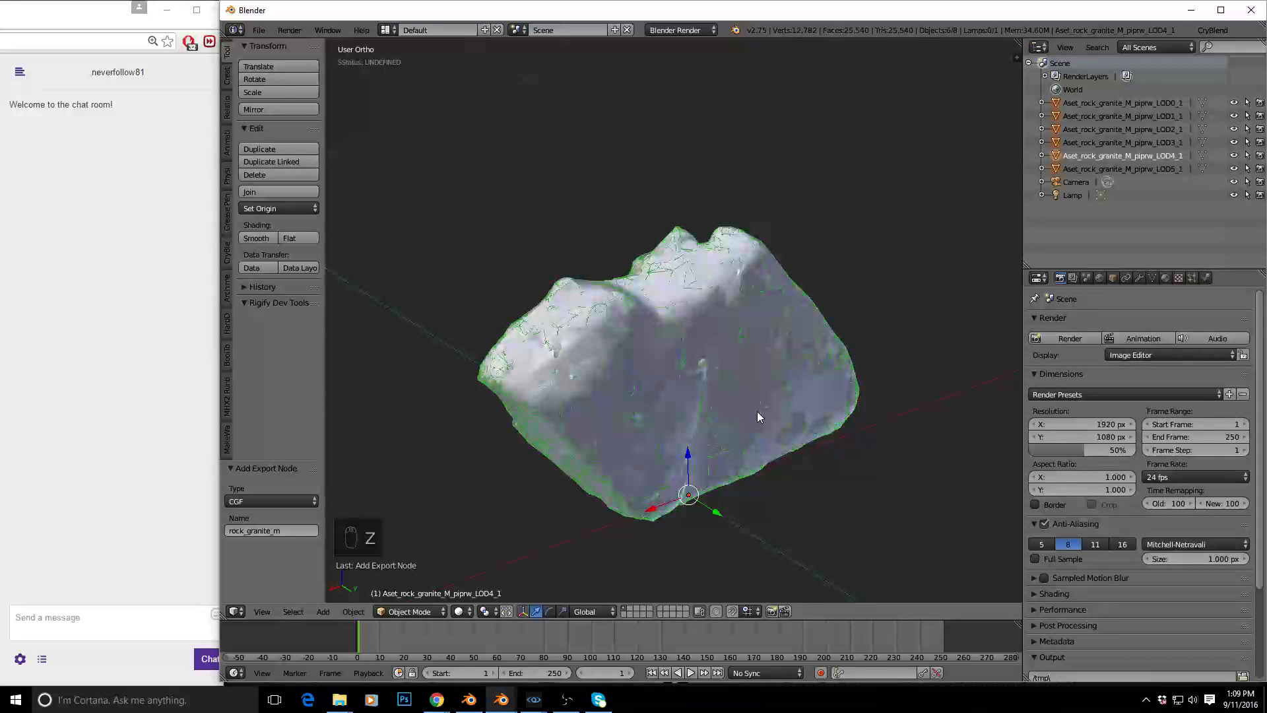
Rename the LOD0 rock mesh object to rock_granite_m
click(1099, 115)
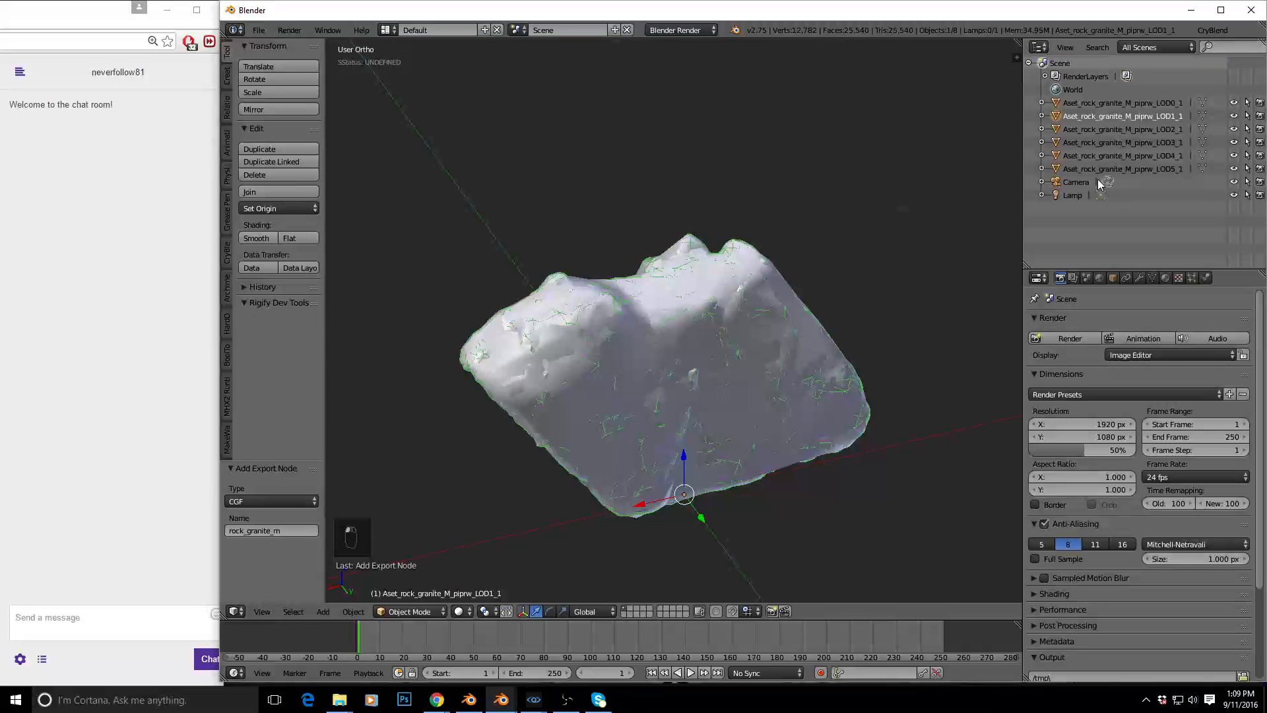
double_click(1092, 101)
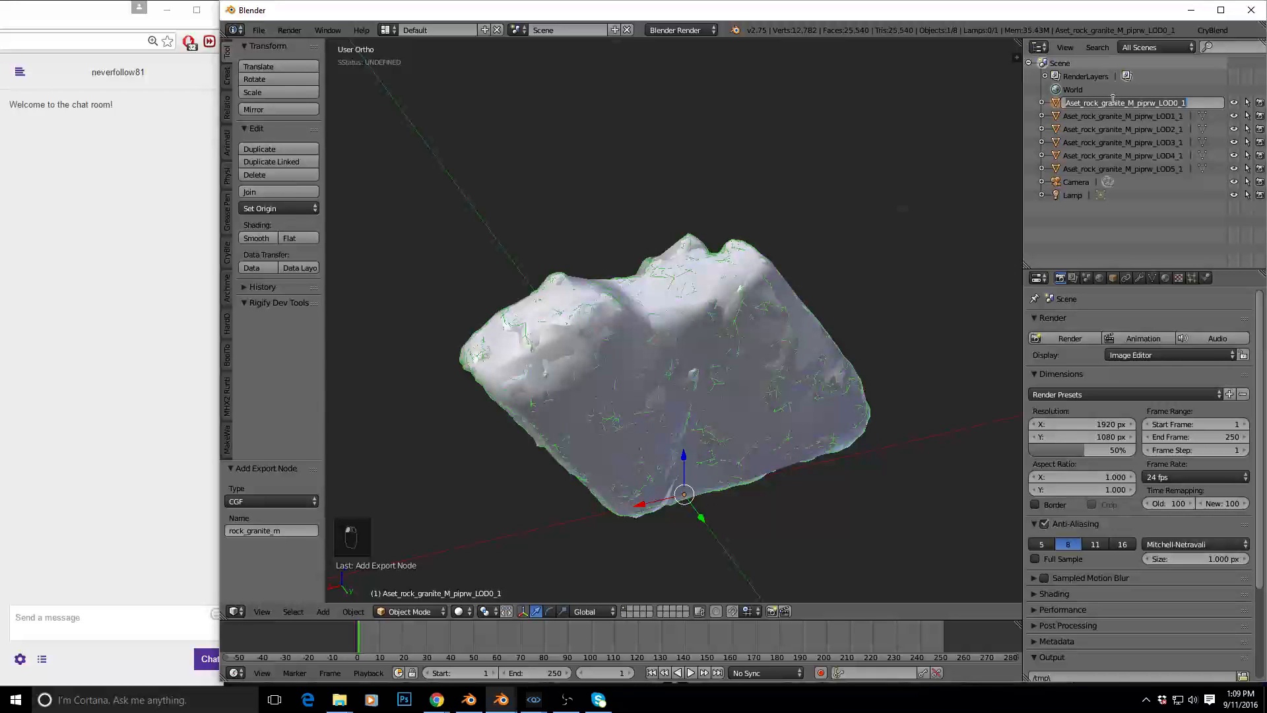
key(BackSpace)
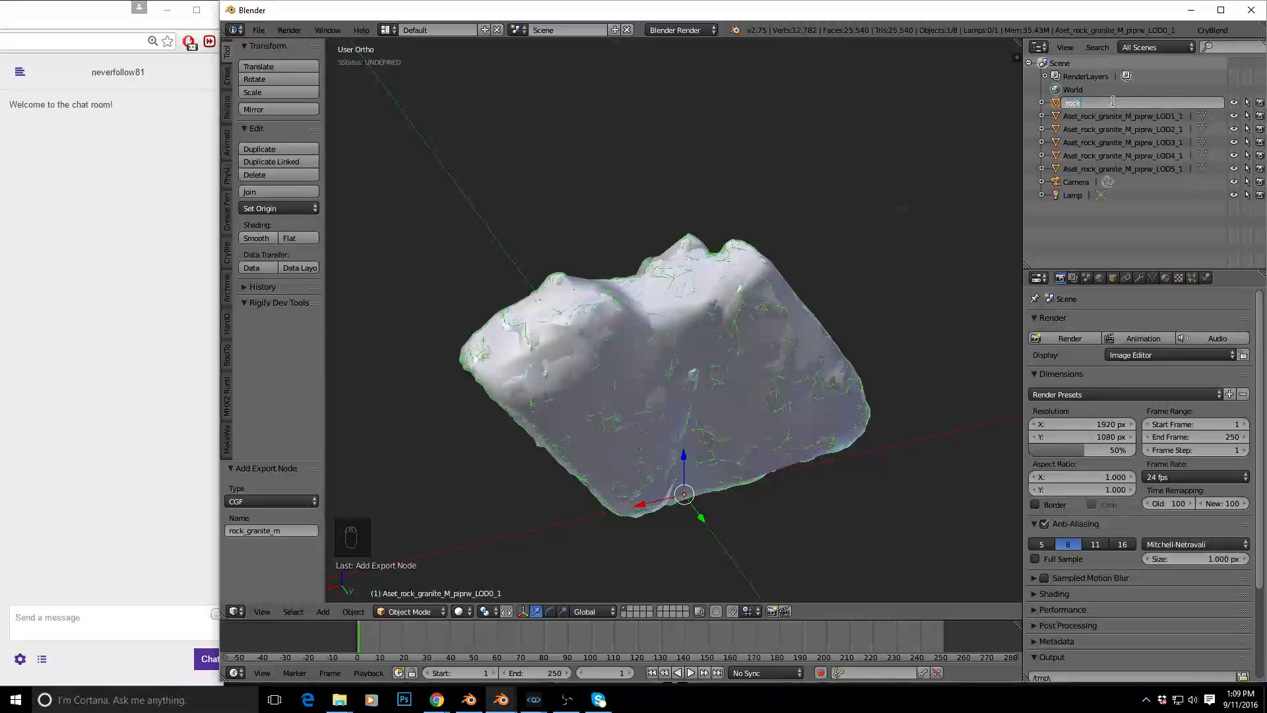
text(rock_granite_m)
key(Return)
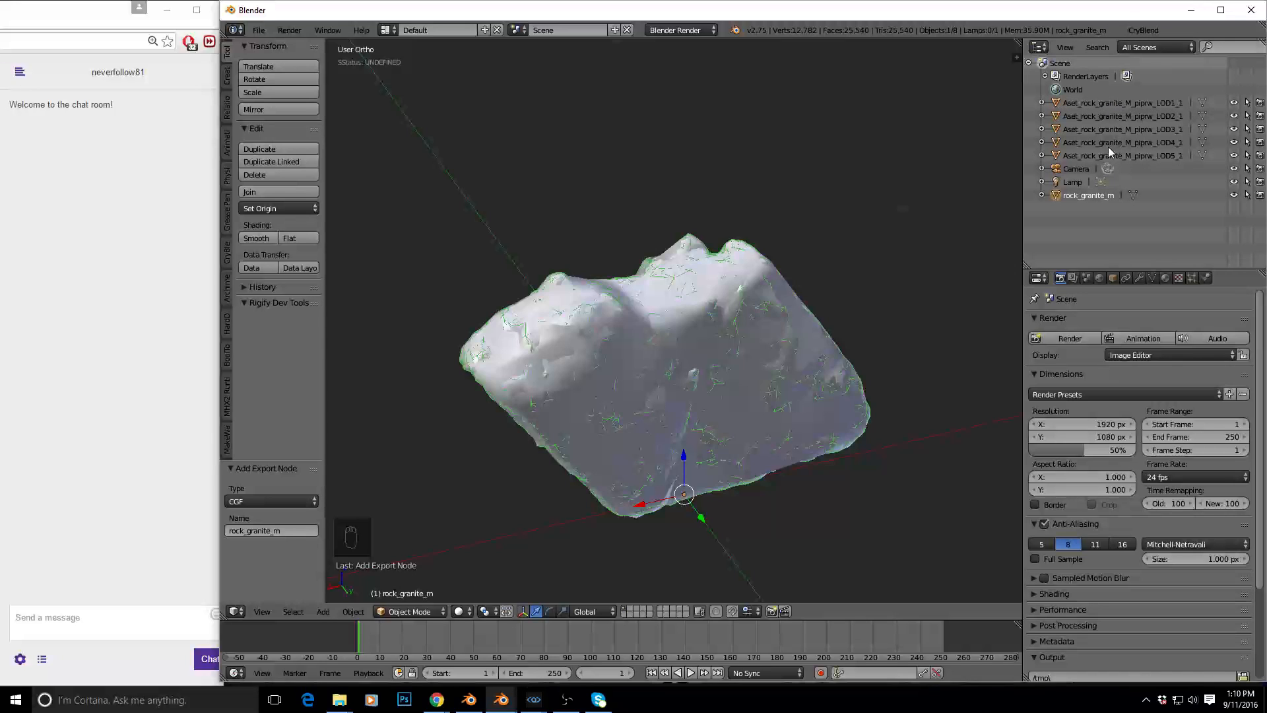
Select the LOD1 through LOD5 rock meshes and parent the LOD1 mesh to rock_granite_m
click(1058, 157)
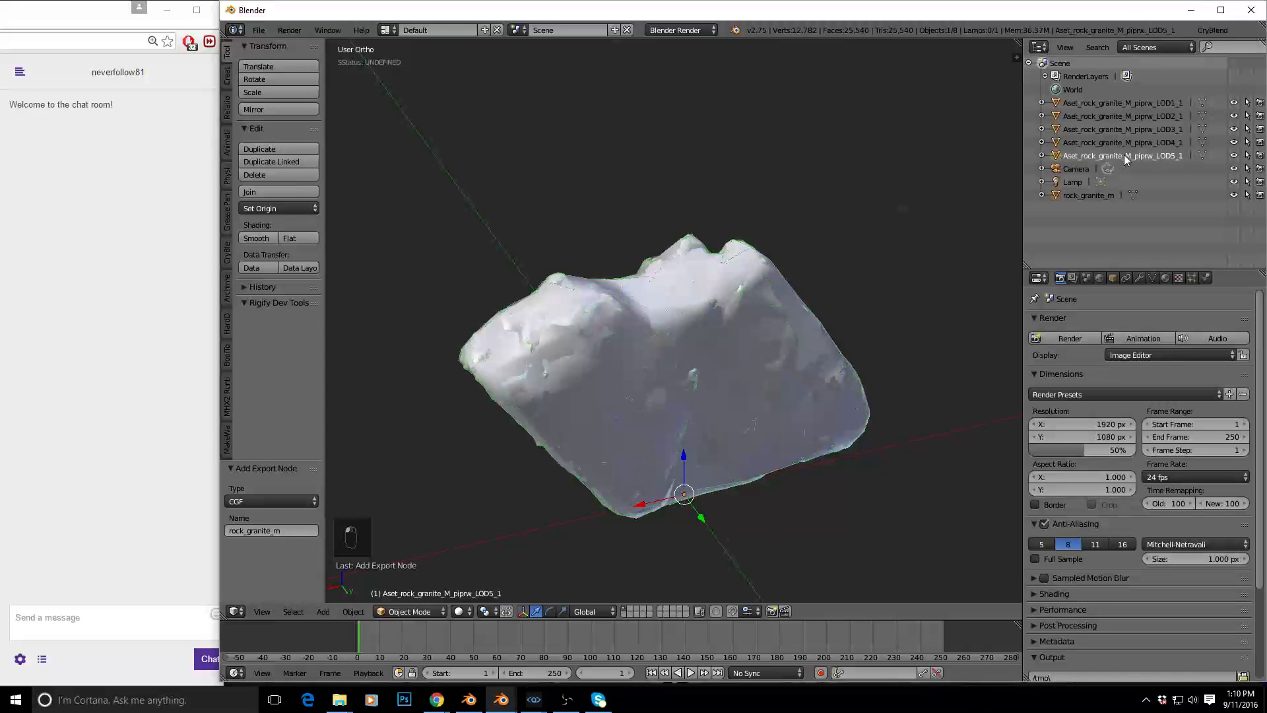
shift+click(1059, 143)
shift+click(1058, 130)
shift+click(1058, 117)
shift+click(1058, 103)
drag(1058, 106, 1059, 196)
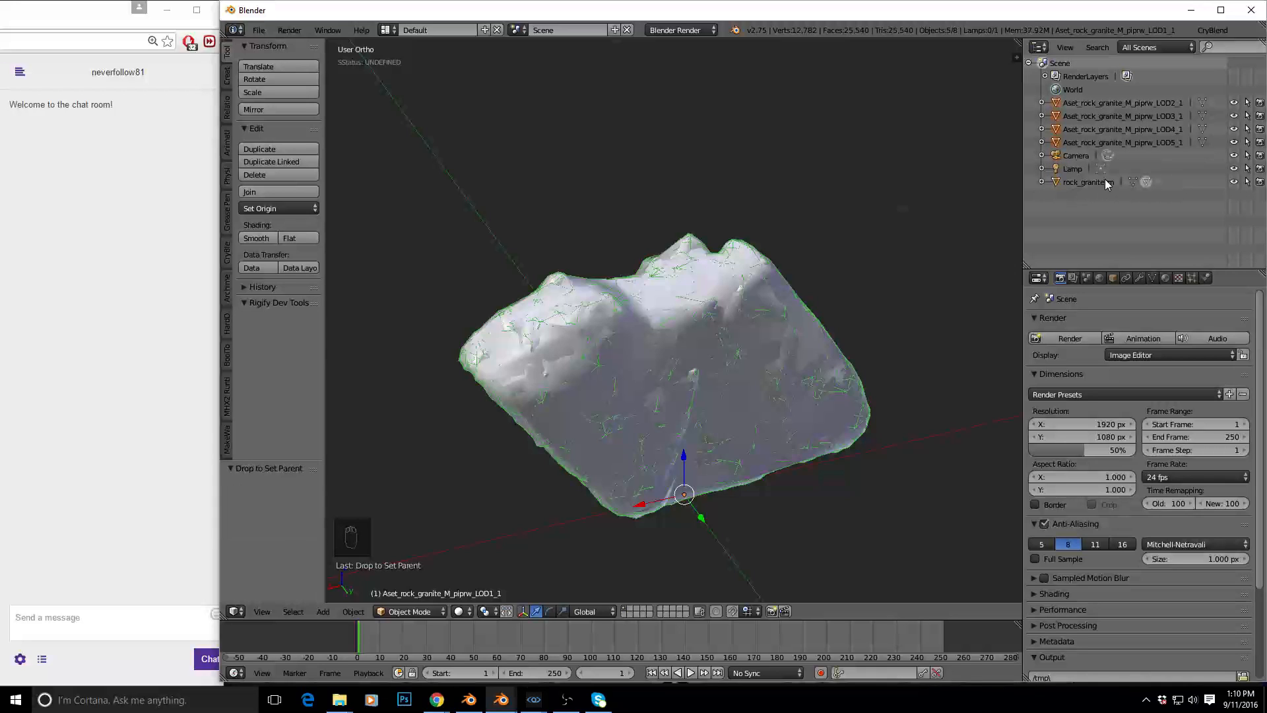
Parent the remaining LOD5, LOD4, LOD3 and LOD2 meshes to rock_granite_m and expand its hierarchy
click(1059, 130)
drag(1059, 143, 1059, 182)
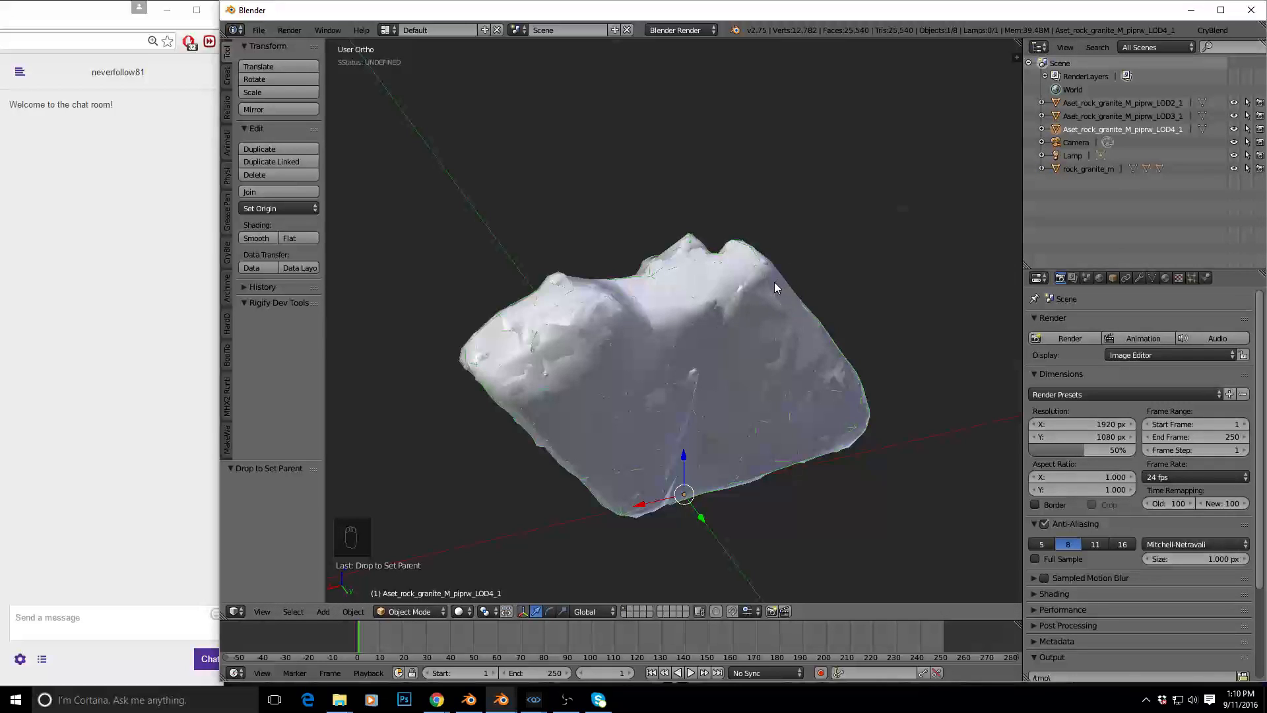
drag(1056, 129, 1090, 170)
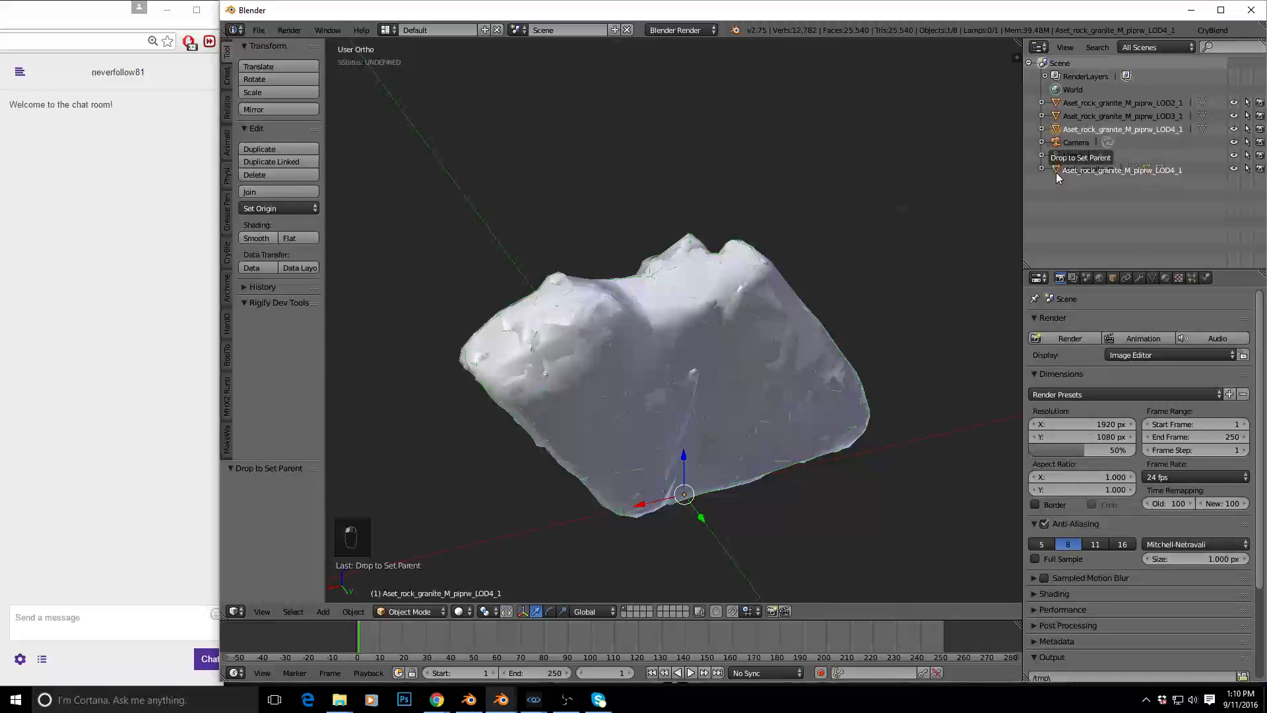
drag(1060, 116, 1089, 156)
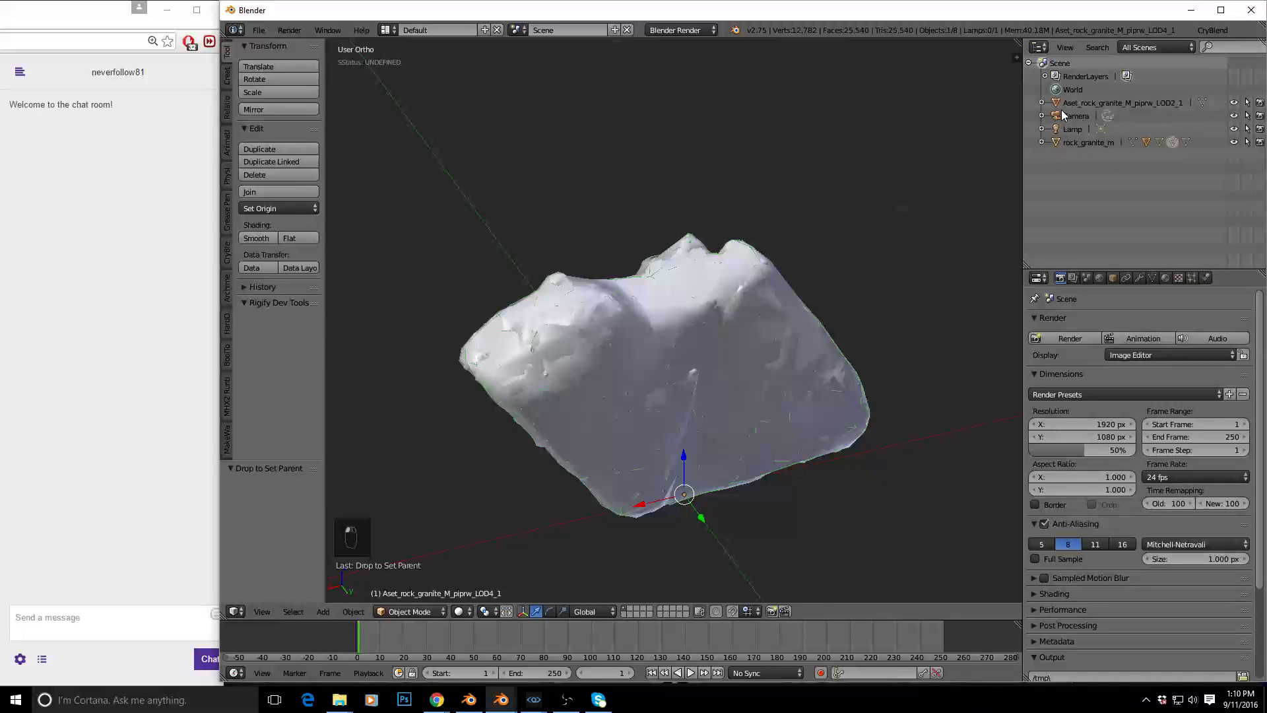
drag(1056, 106, 1056, 145)
click(1042, 129)
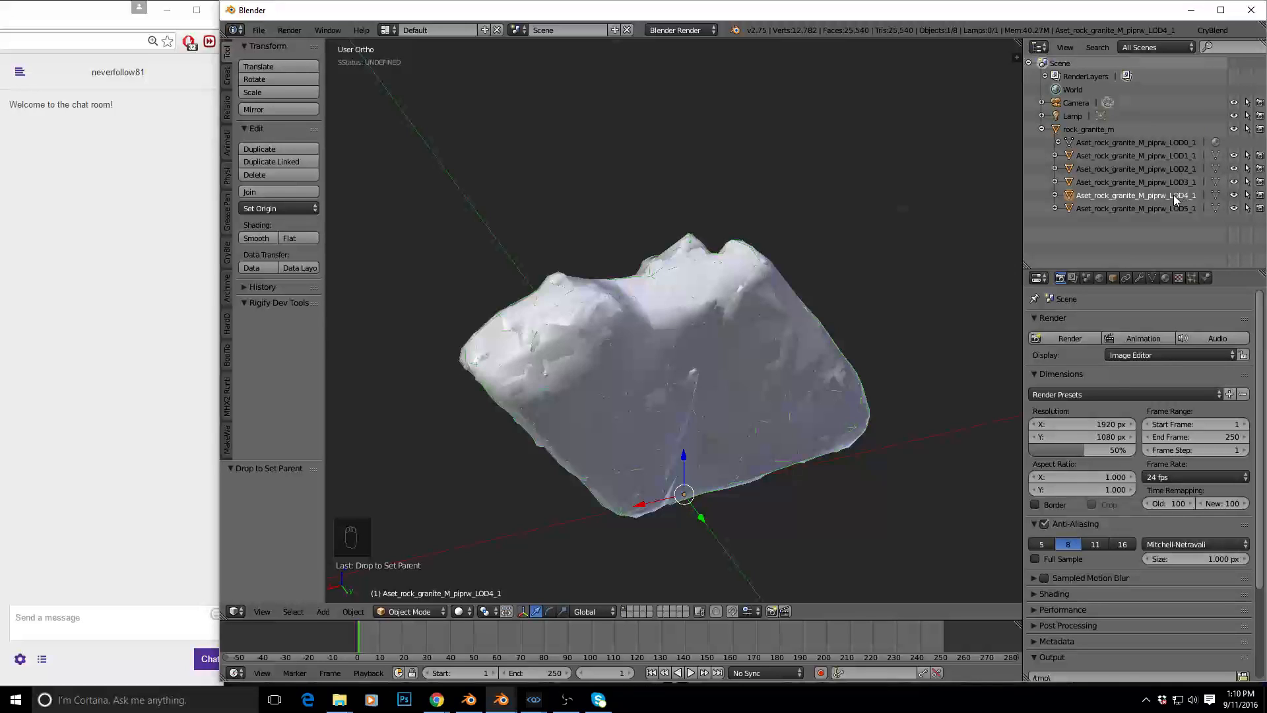
Rename the LOD1 and LOD2 child meshes to $lod1 and $lod2
double_click(1118, 155)
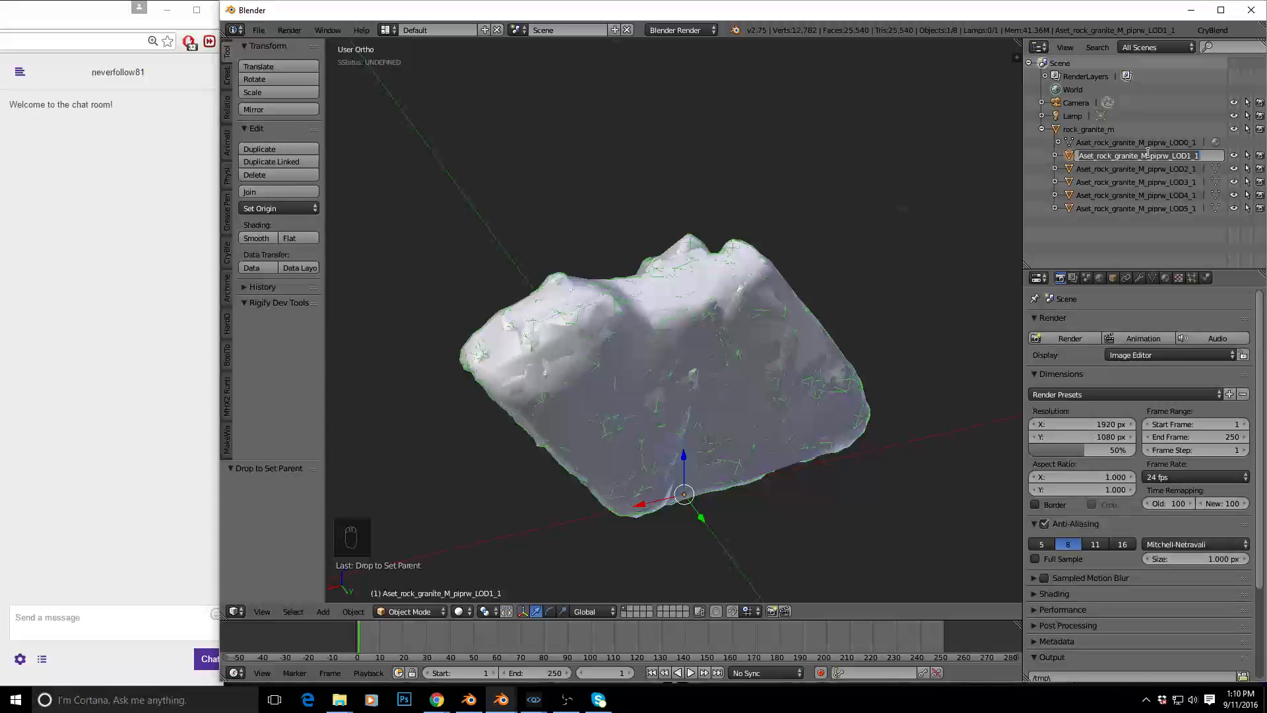
text(s)
key(Return)
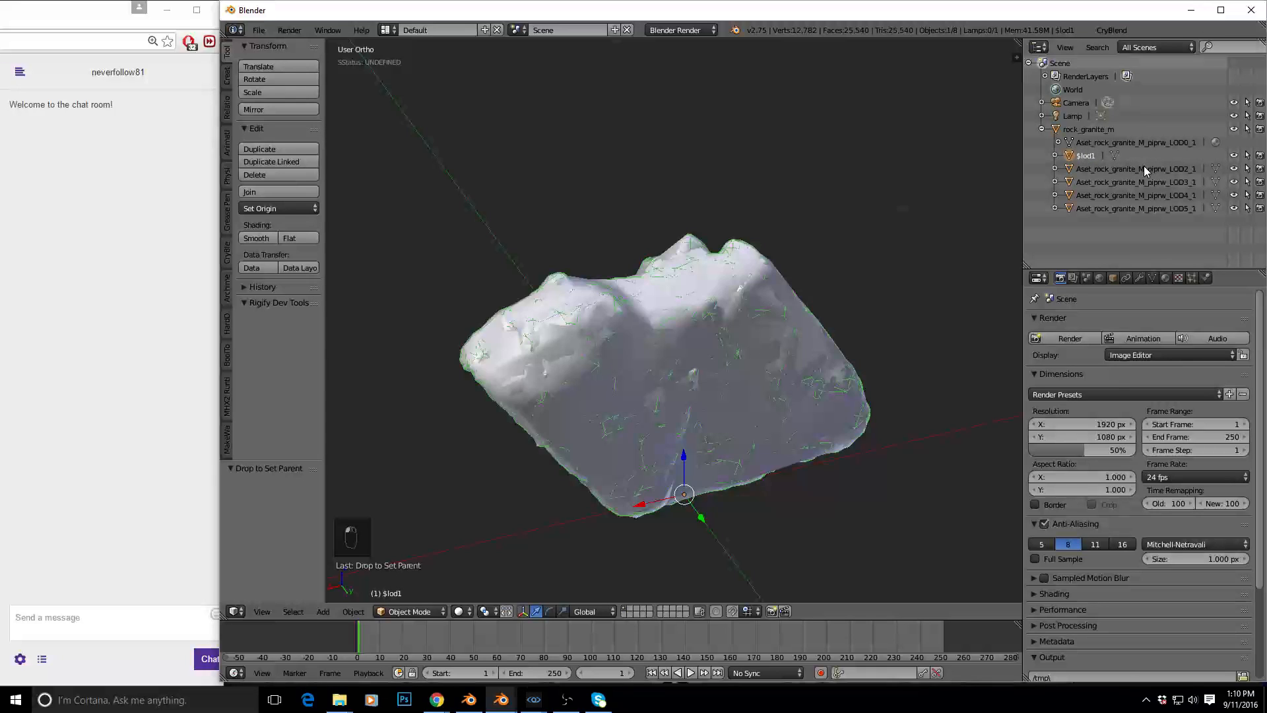
double_click(1143, 165)
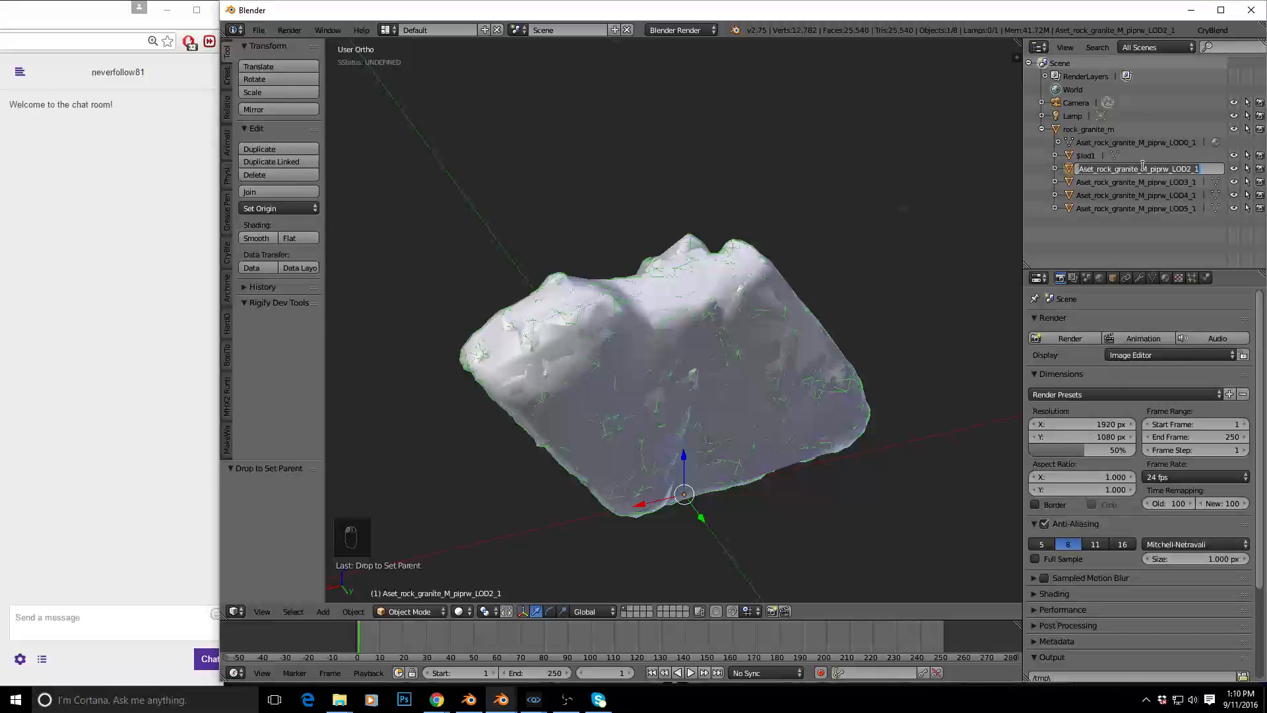
text($lod2)
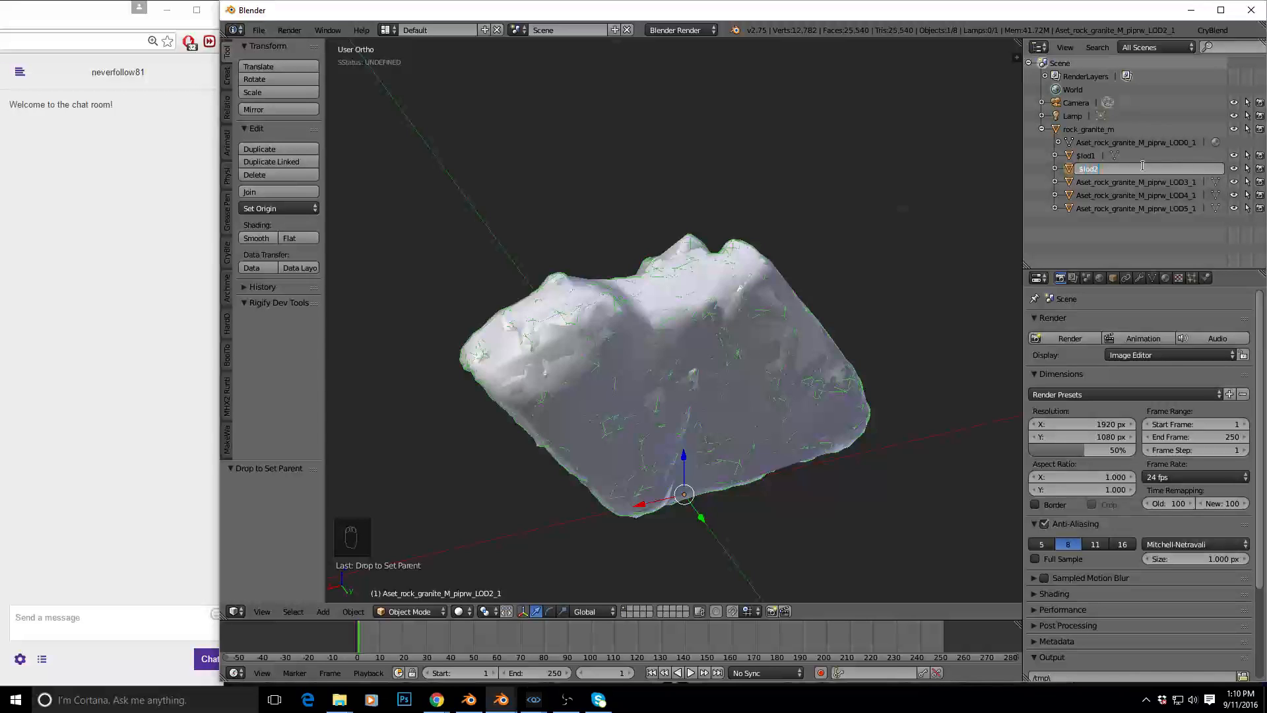
key(Return)
Rename the LOD3, LOD4 and LOD5 child meshes to $lod3, $lod4 and $lod5
double_click(1144, 183)
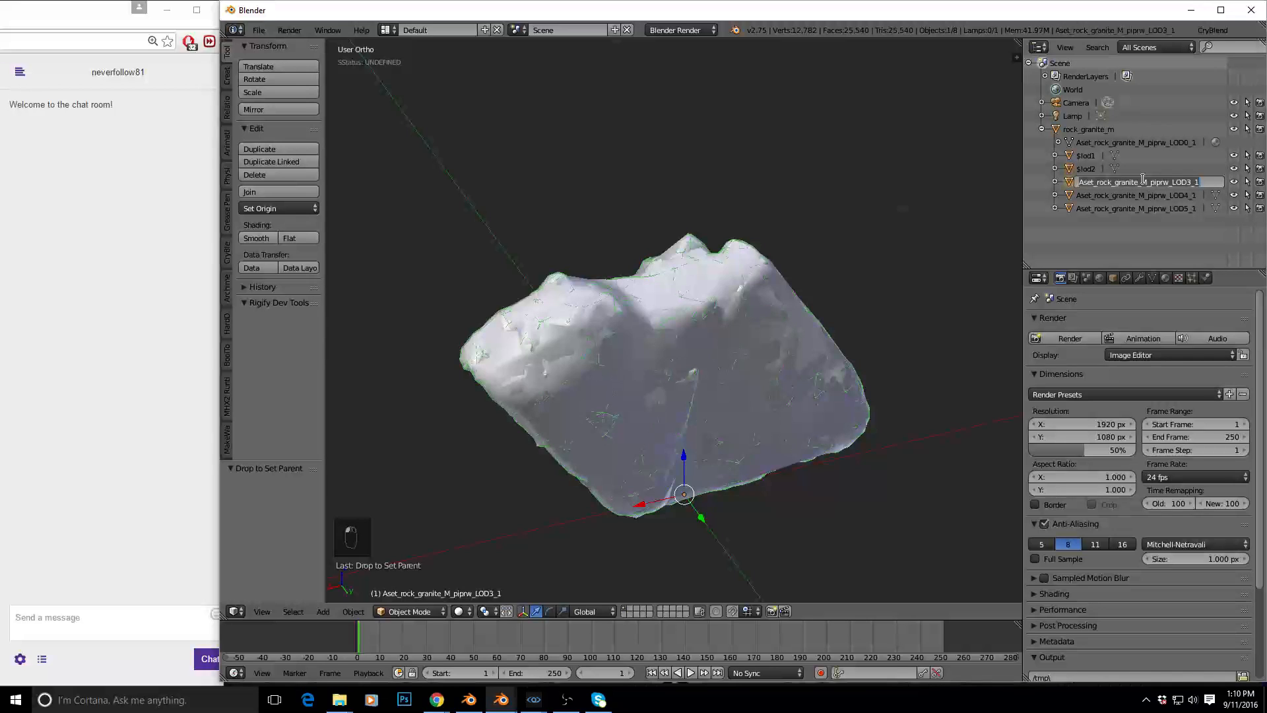
text($lod3)
key(Return)
double_click(1150, 199)
text($lod4)
key(Return)
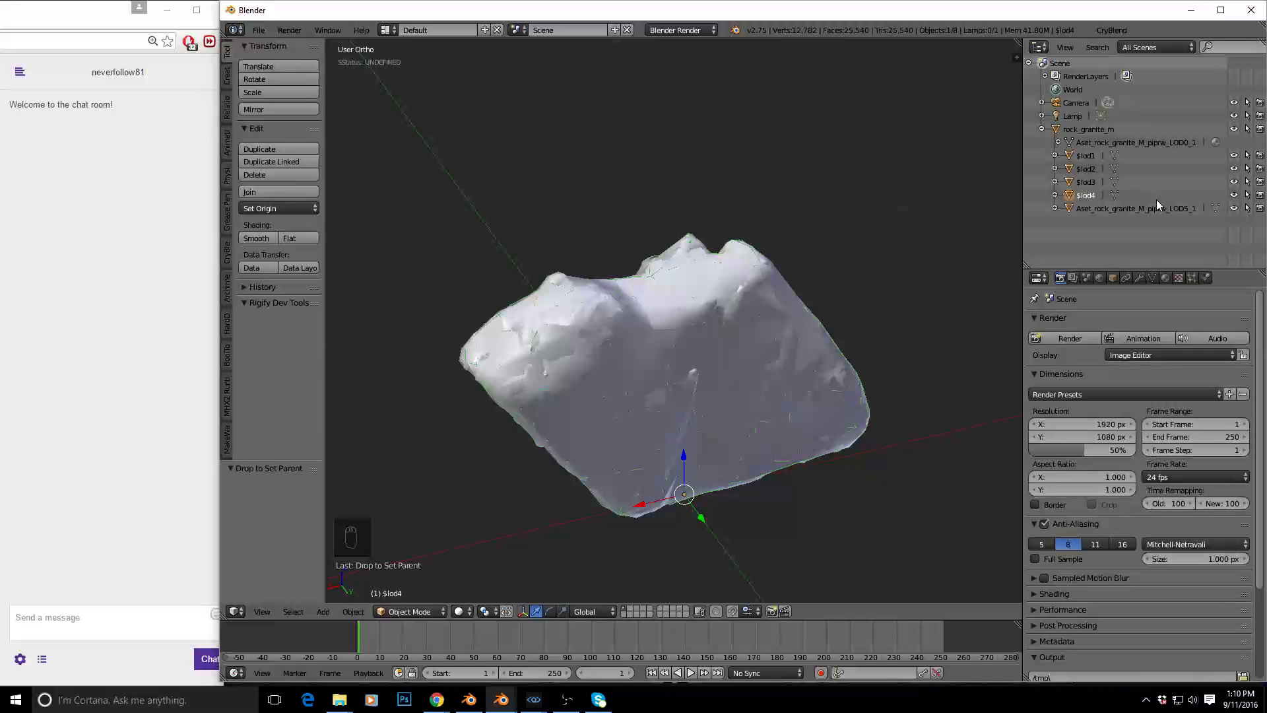
double_click(1155, 207)
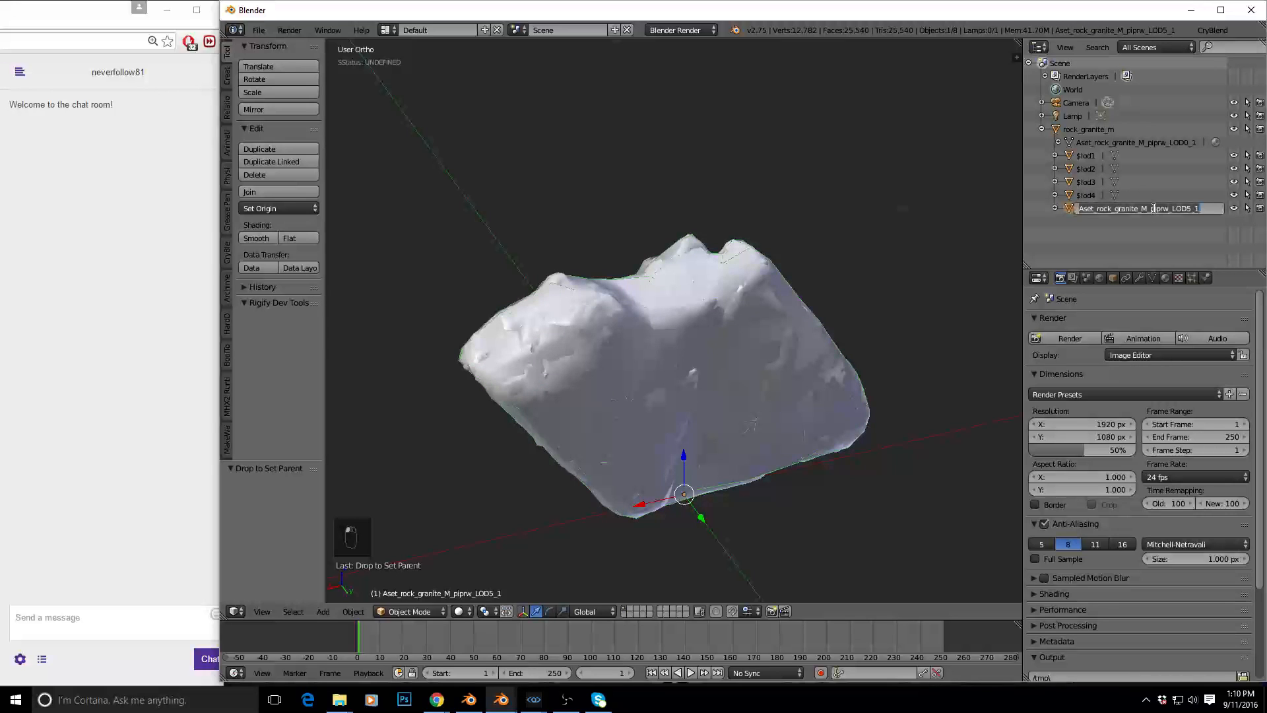
text($lod)
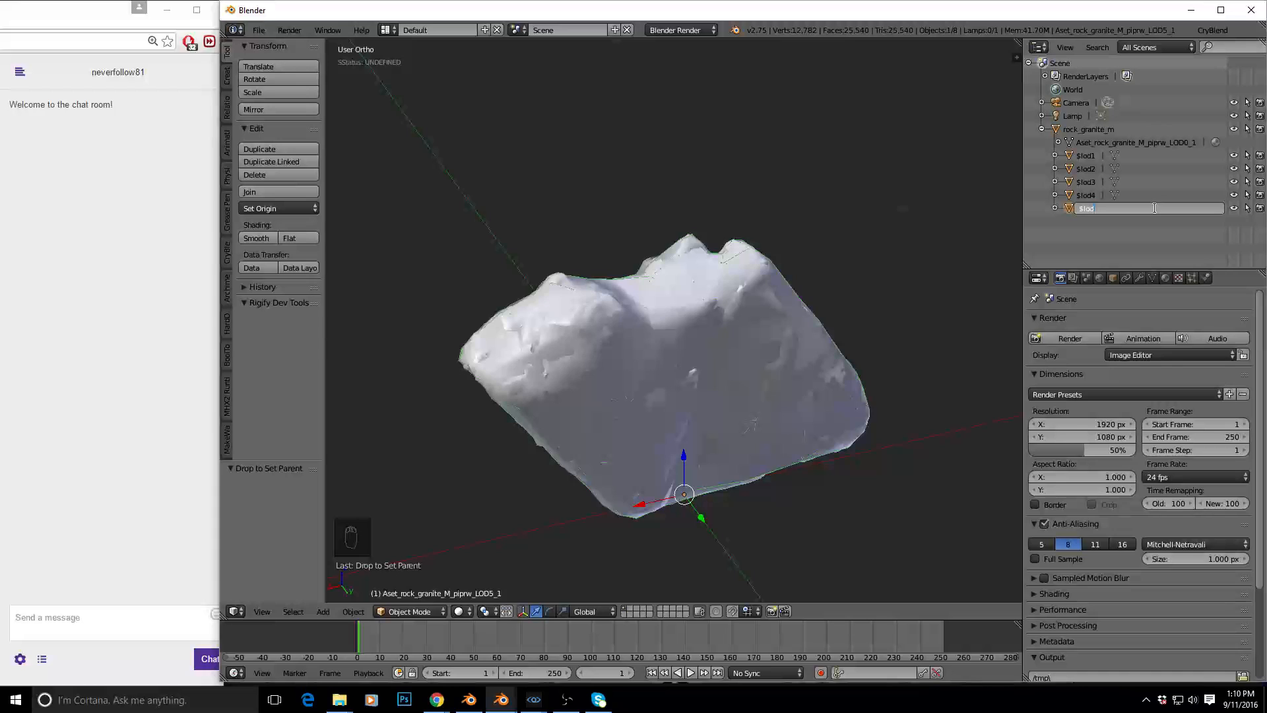
text(5)
key(Return)
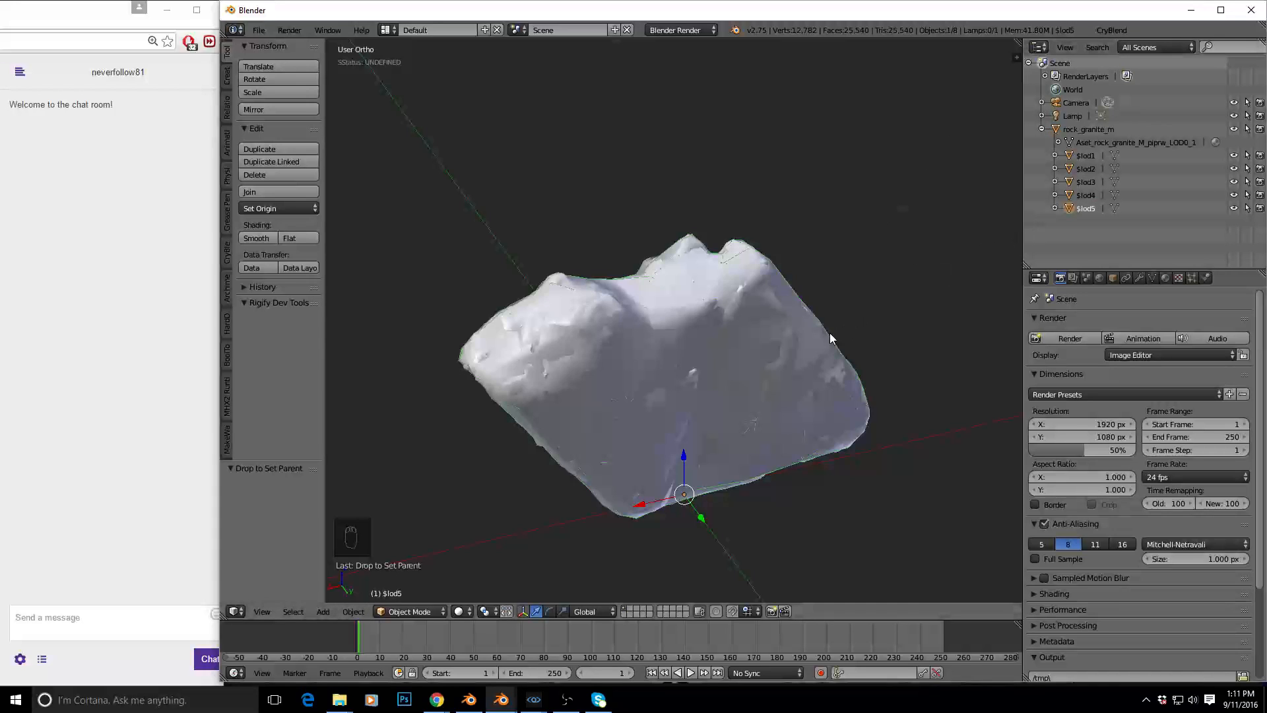
Inspect the materials assigned to rock_granite_m and its $lod child meshes, enlarging the material slot list
mouse_move(693, 414)
middle_down()
mouse_move(780, 405)
mouse_move(612, 404)
mouse_move(762, 405)
mouse_move(717, 411)
middle_up()
click(1089, 129)
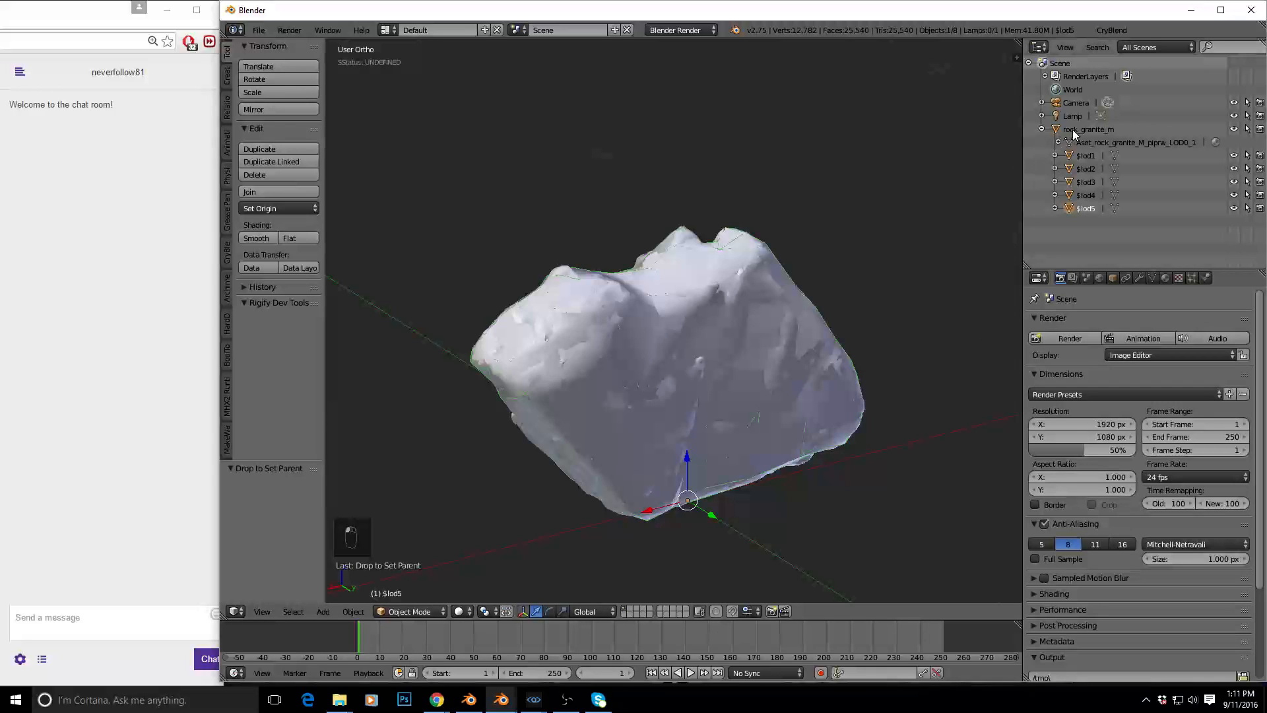
middle_drag(727, 417, 735, 422)
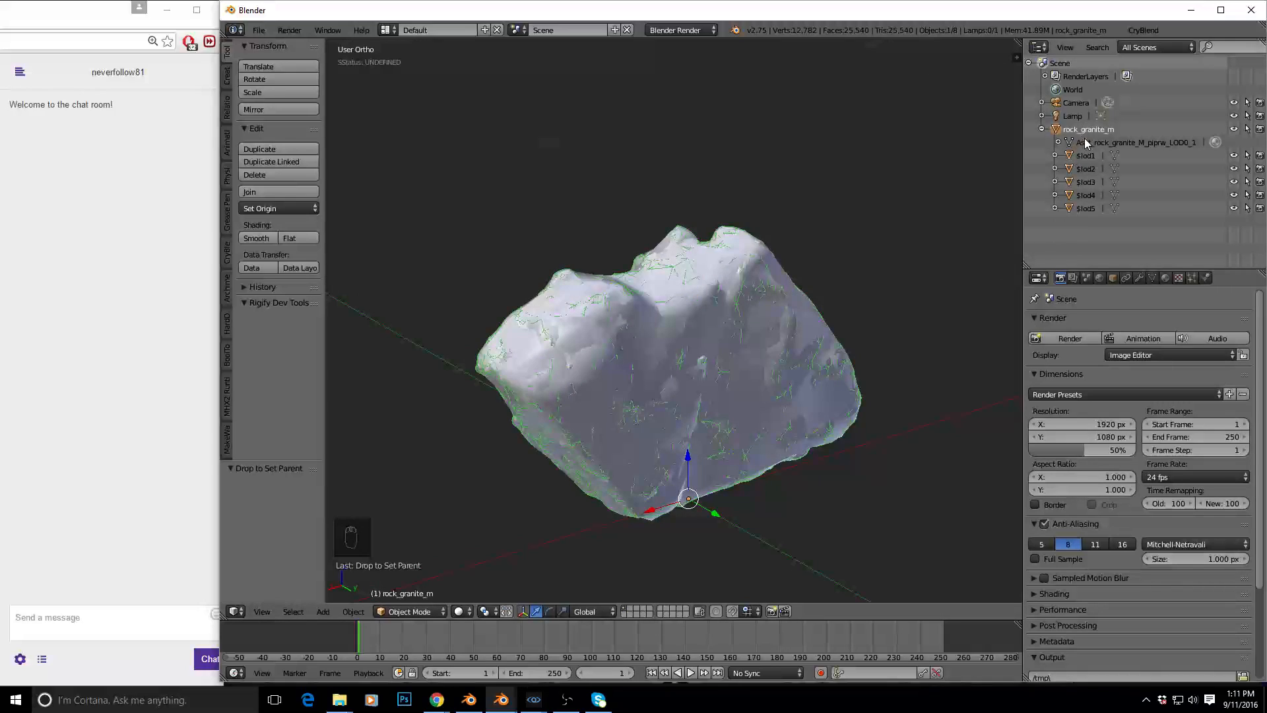
click(1166, 276)
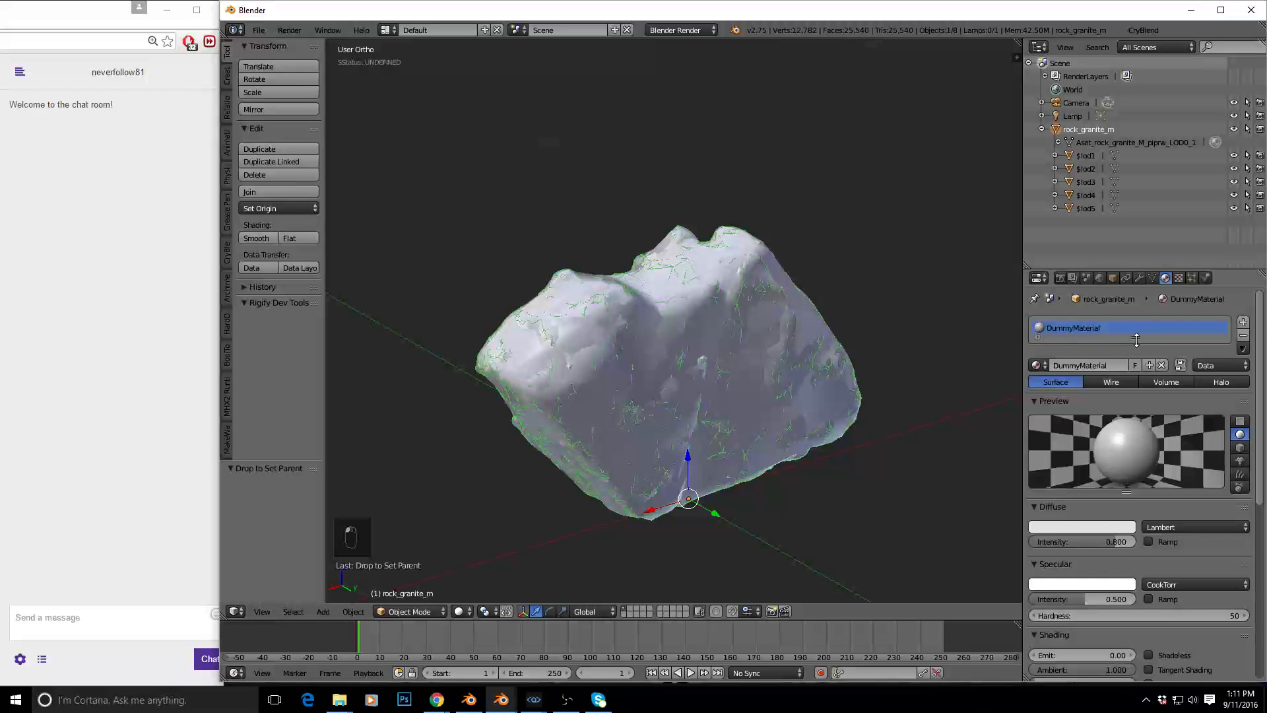
drag(1136, 338, 1133, 363)
click(1086, 156)
click(1081, 194)
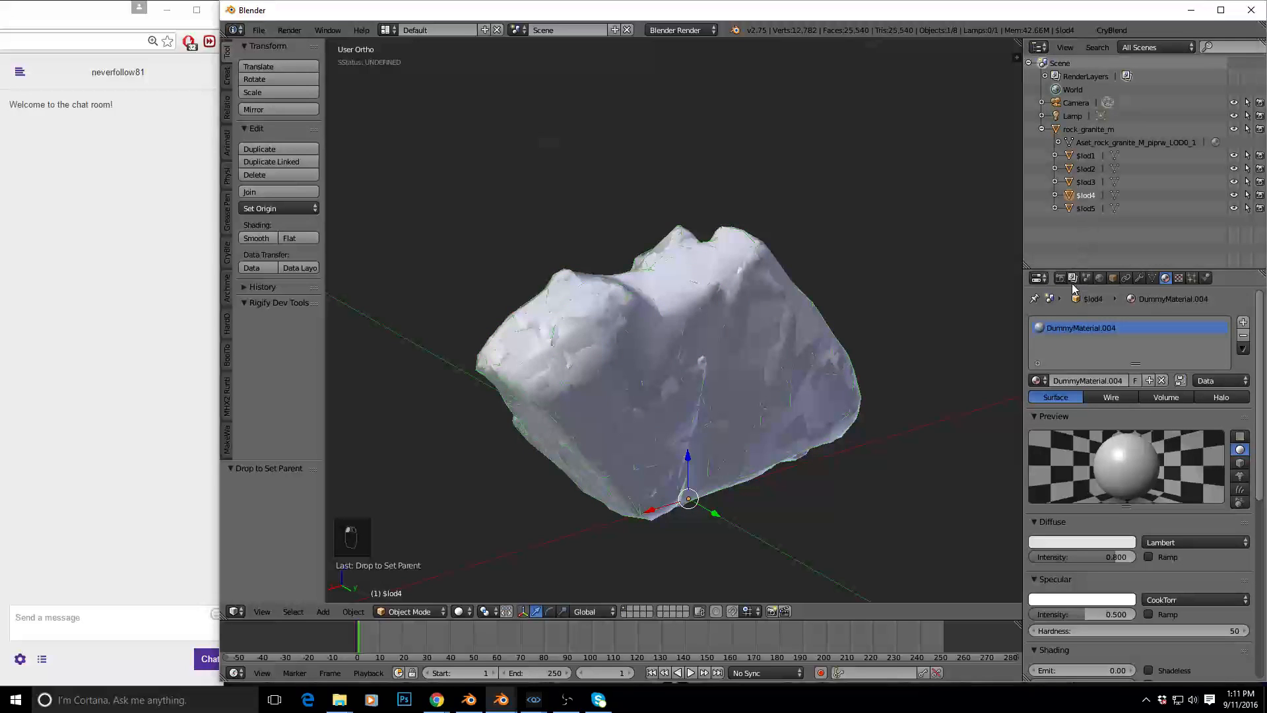
click(1084, 182)
click(1083, 169)
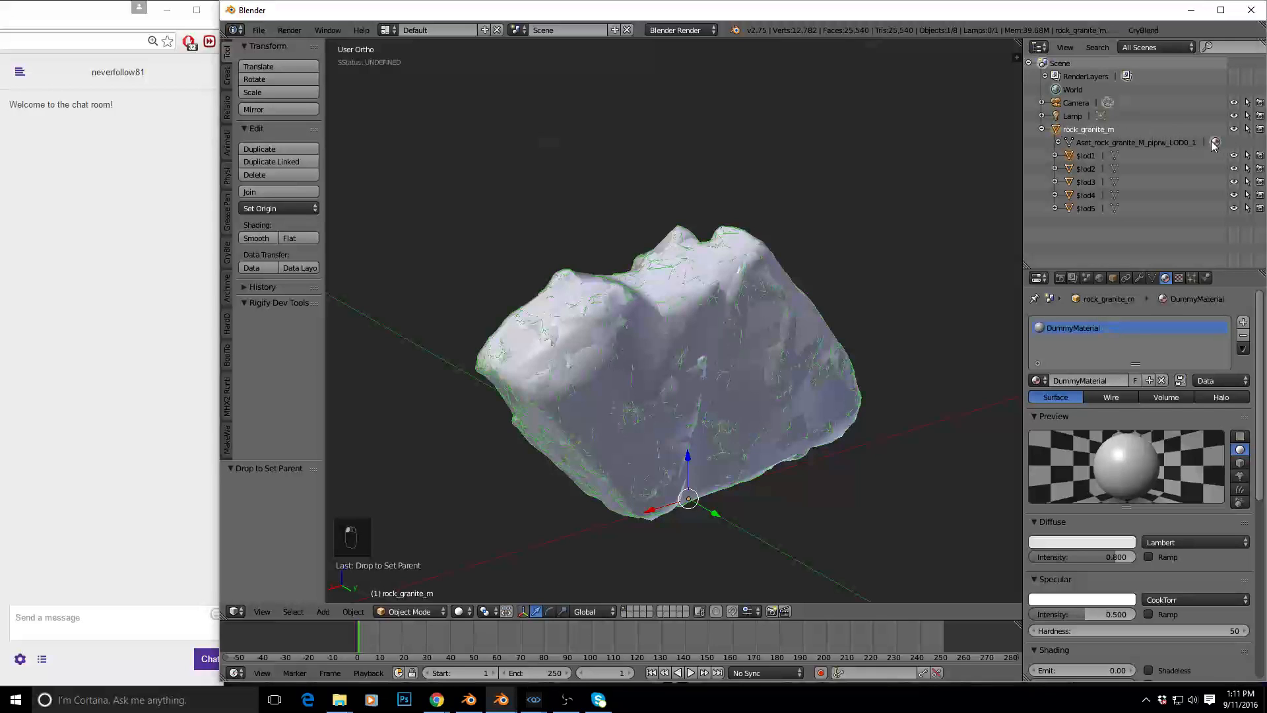
Add a CryBlend node material named mat with physics None to rock_granite_m and remove its DummyMaterial slot
right_click(1085, 129)
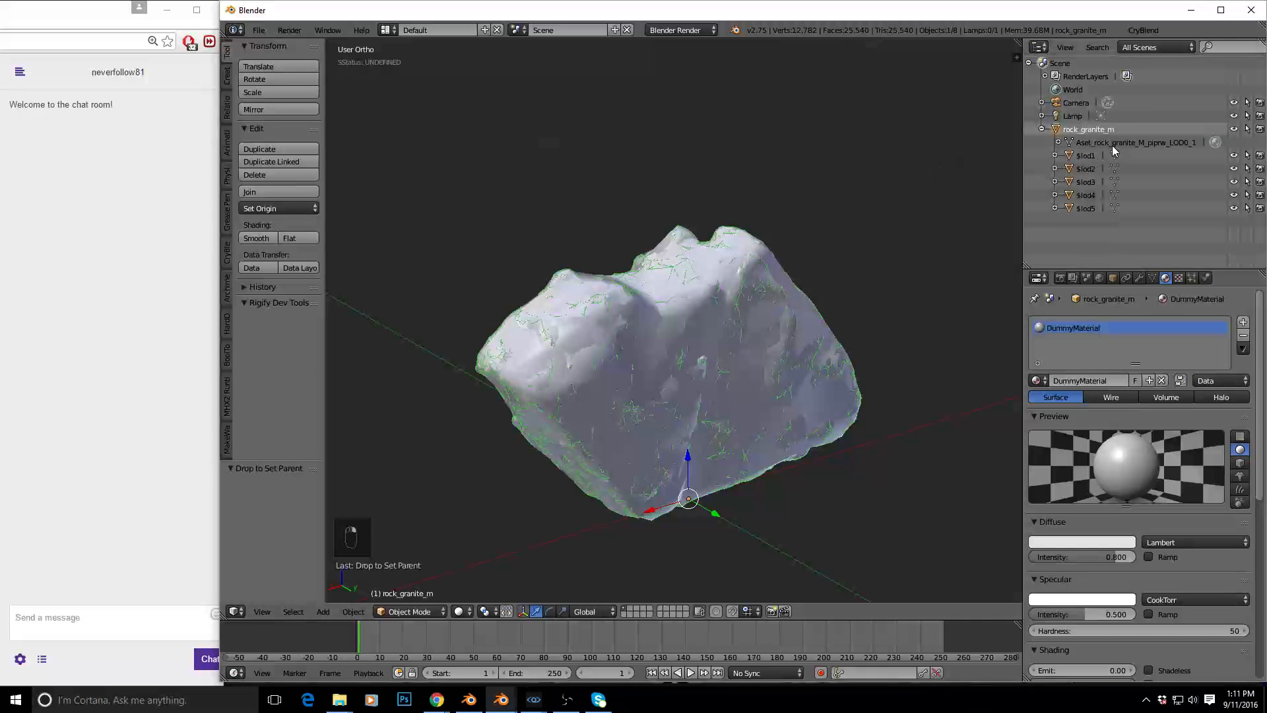
click(1143, 30)
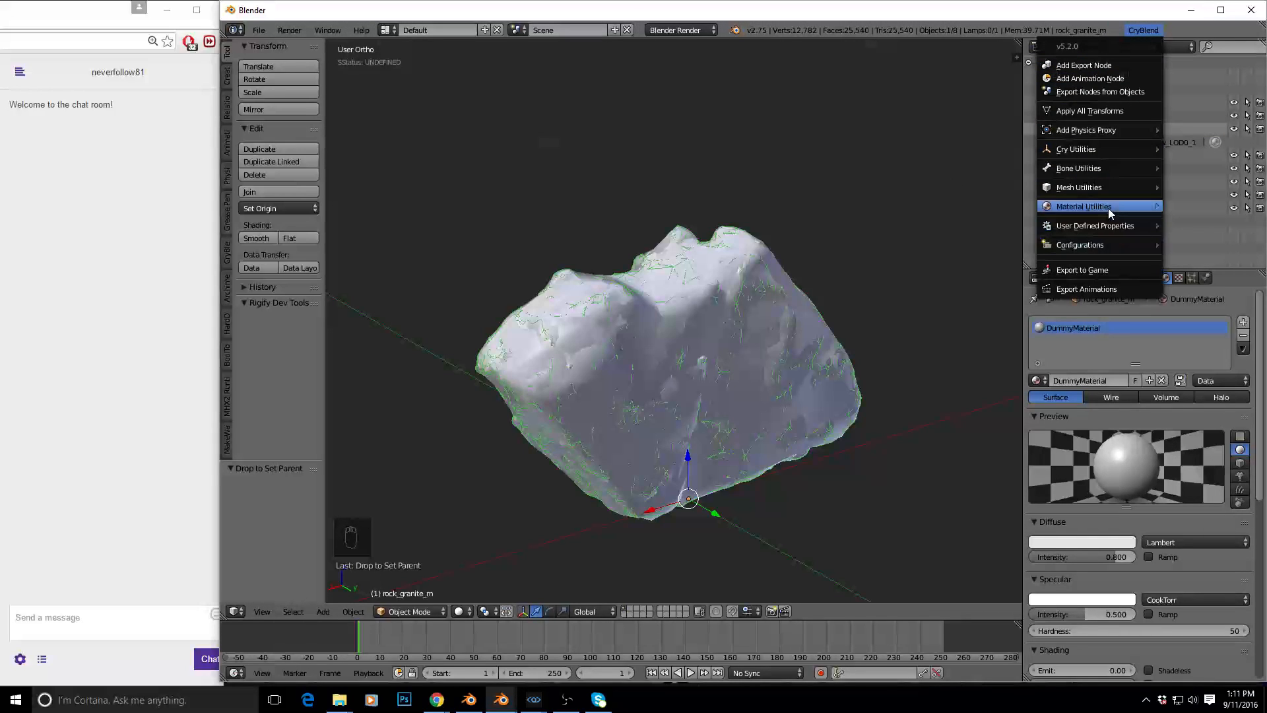
mouse_move(1108, 208)
click(1007, 208)
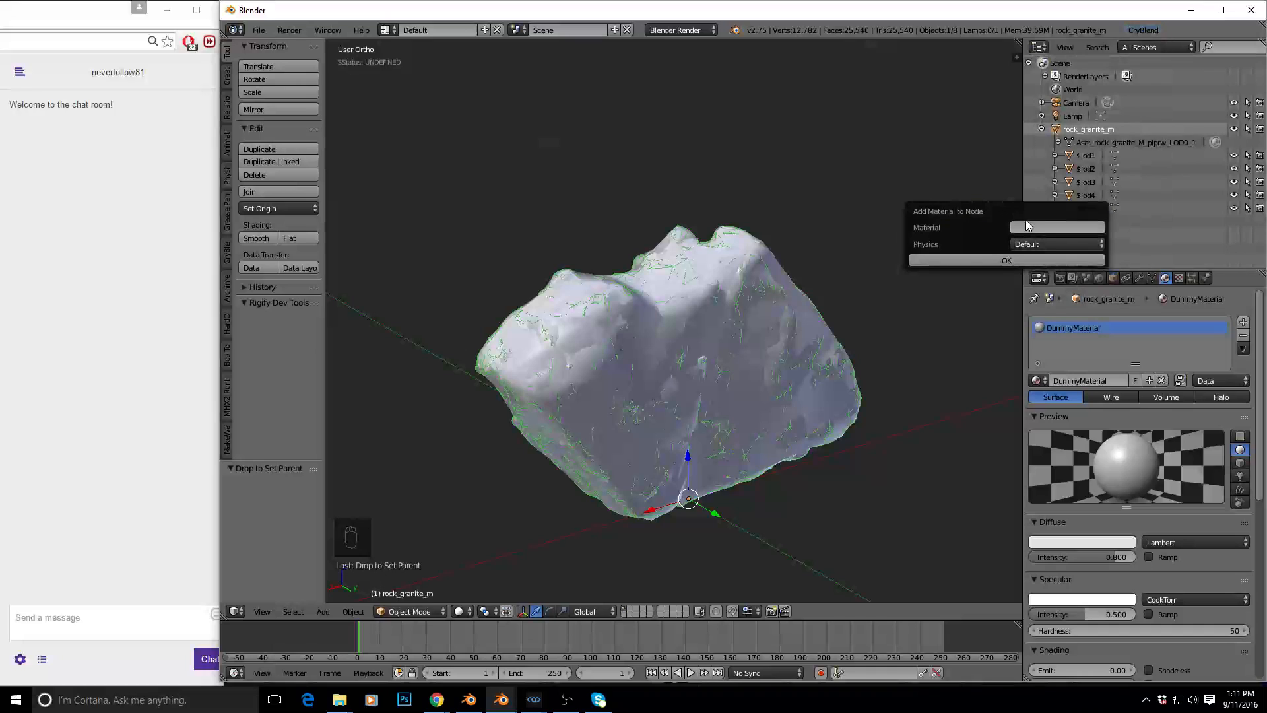
click(1031, 226)
text(mat)
click(1057, 244)
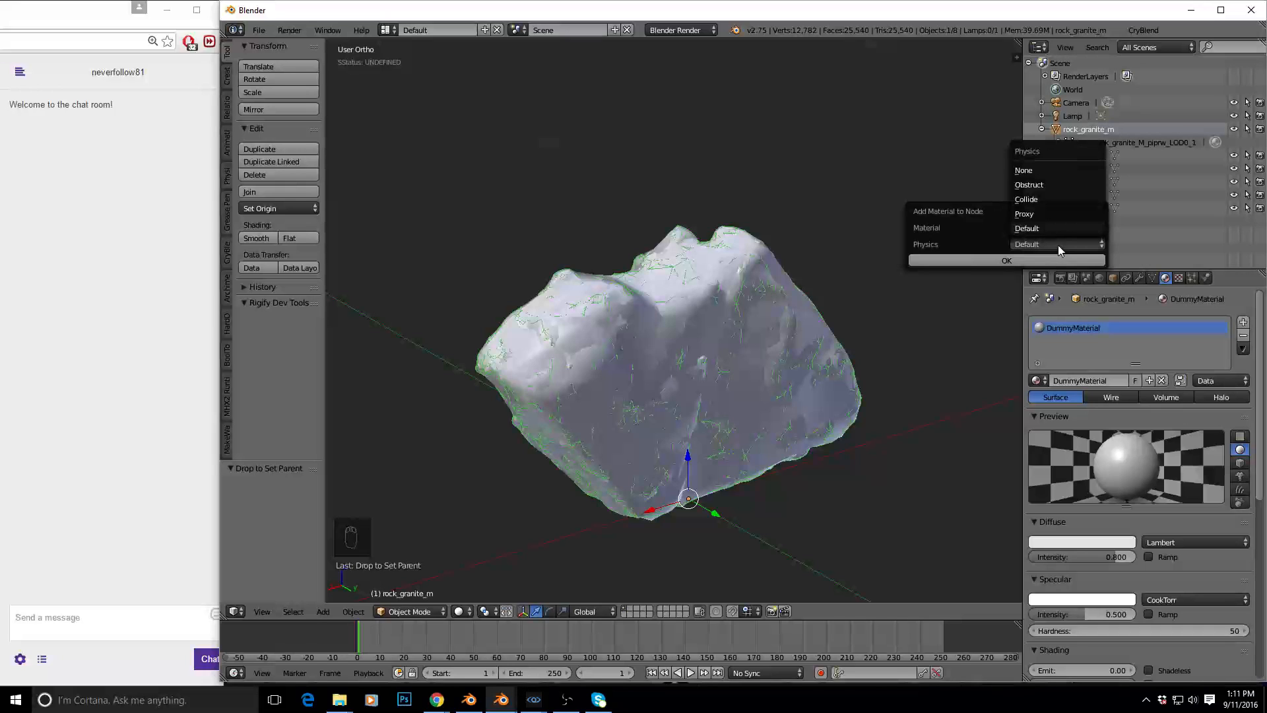
click(1048, 171)
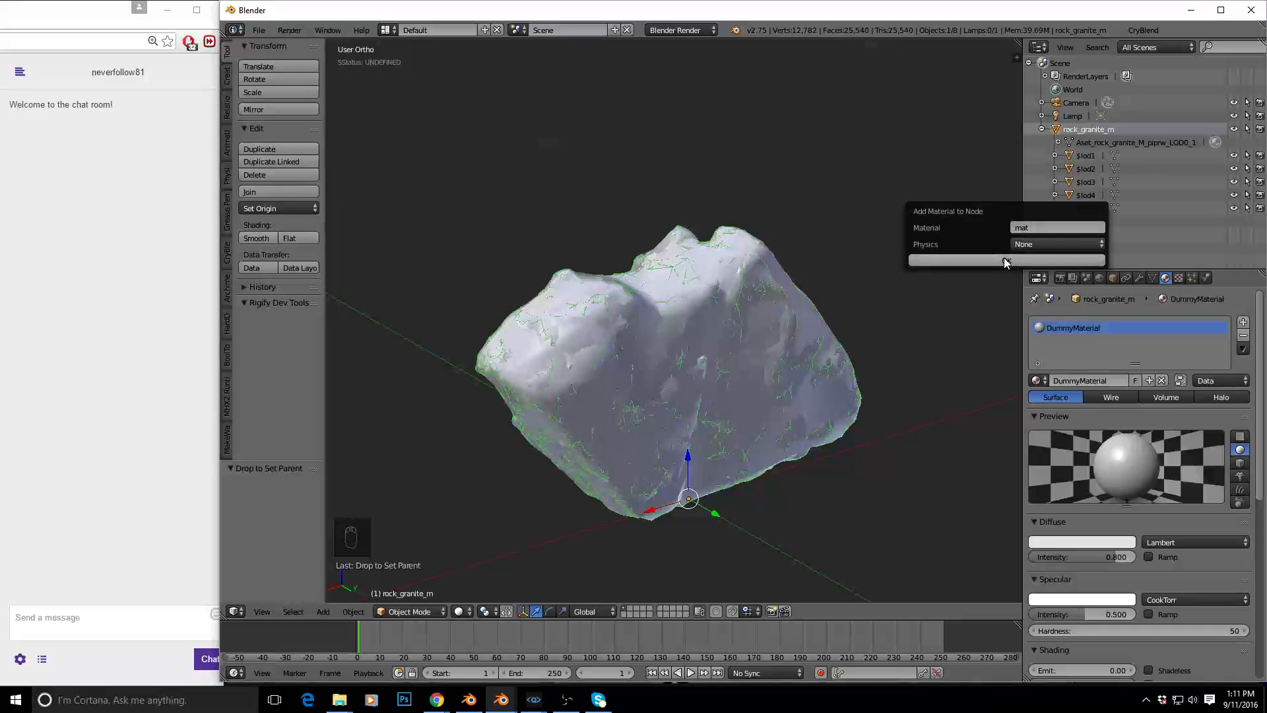
click(1004, 260)
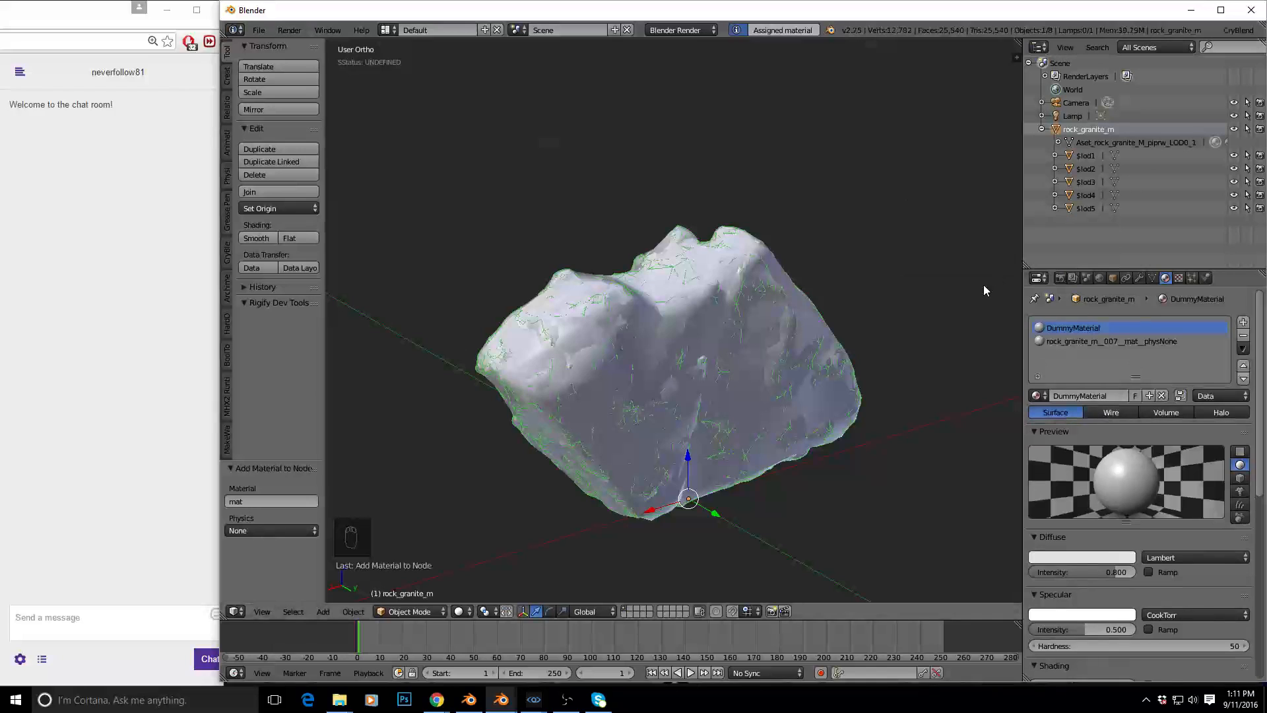
click(1244, 336)
Replace the dummy material on $lod1 with rock_granite_m__007__mat__physNone
click(1091, 156)
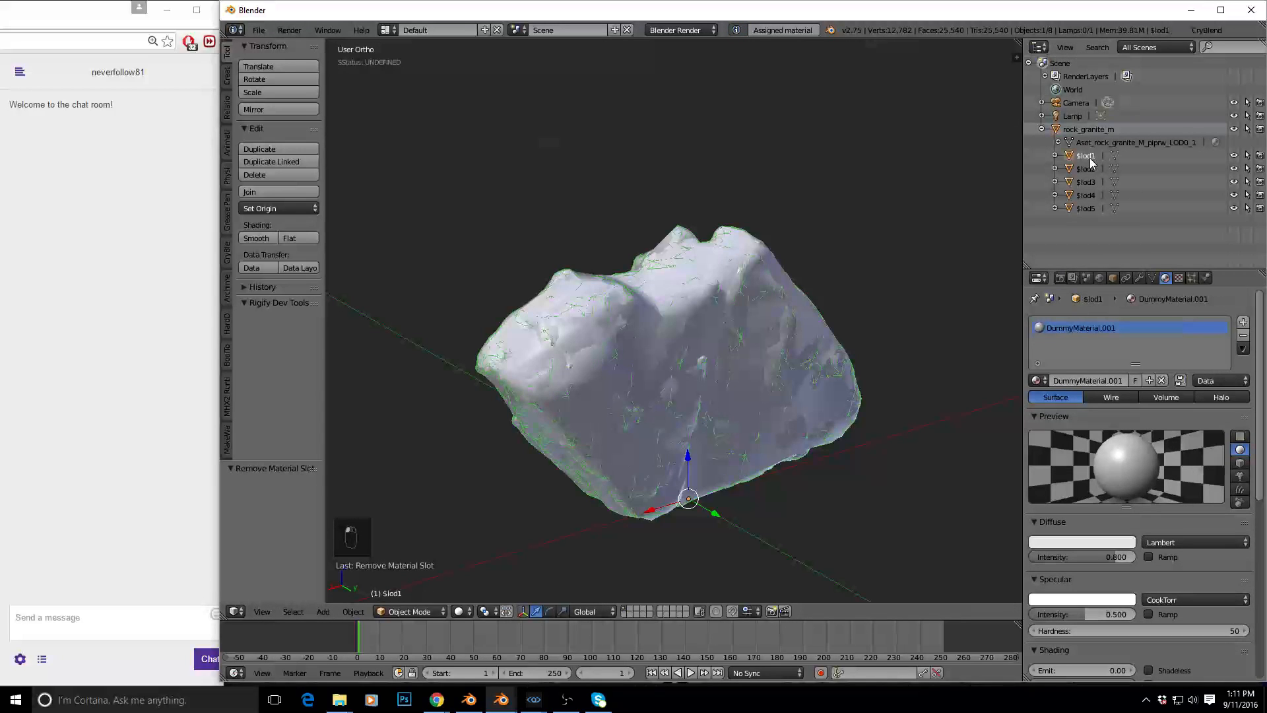
click(1243, 335)
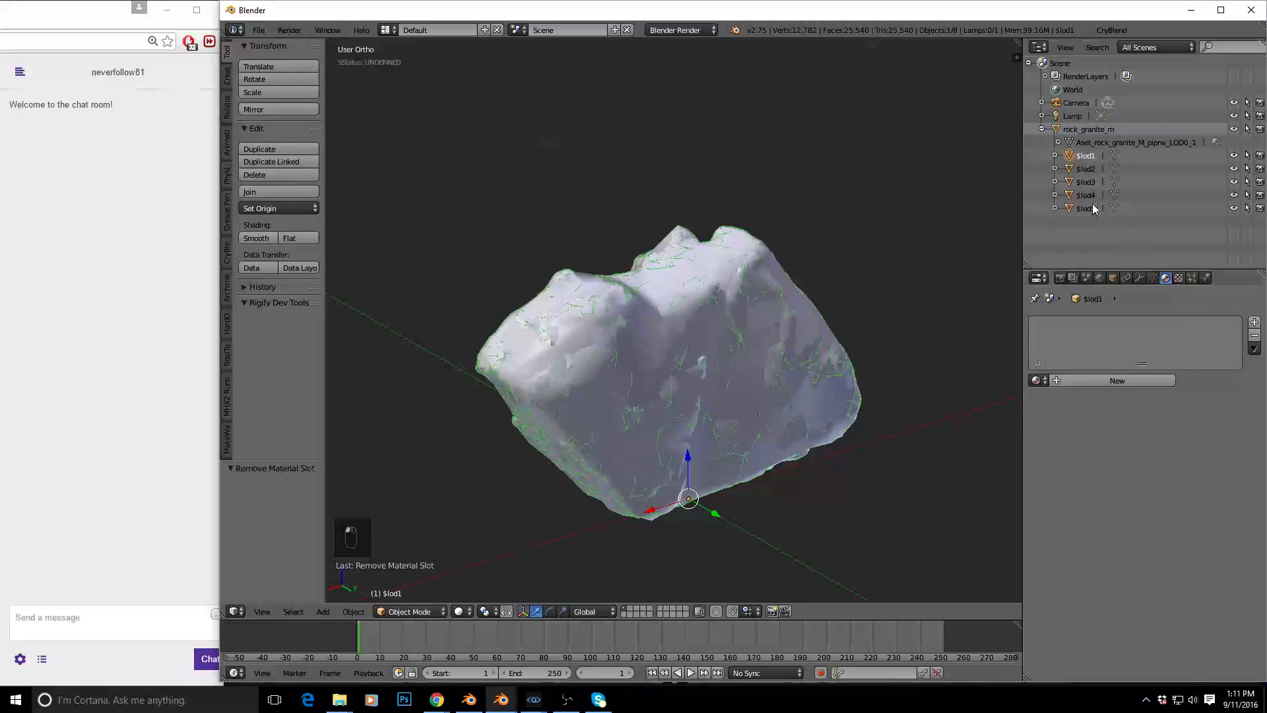
click(1038, 380)
click(1045, 482)
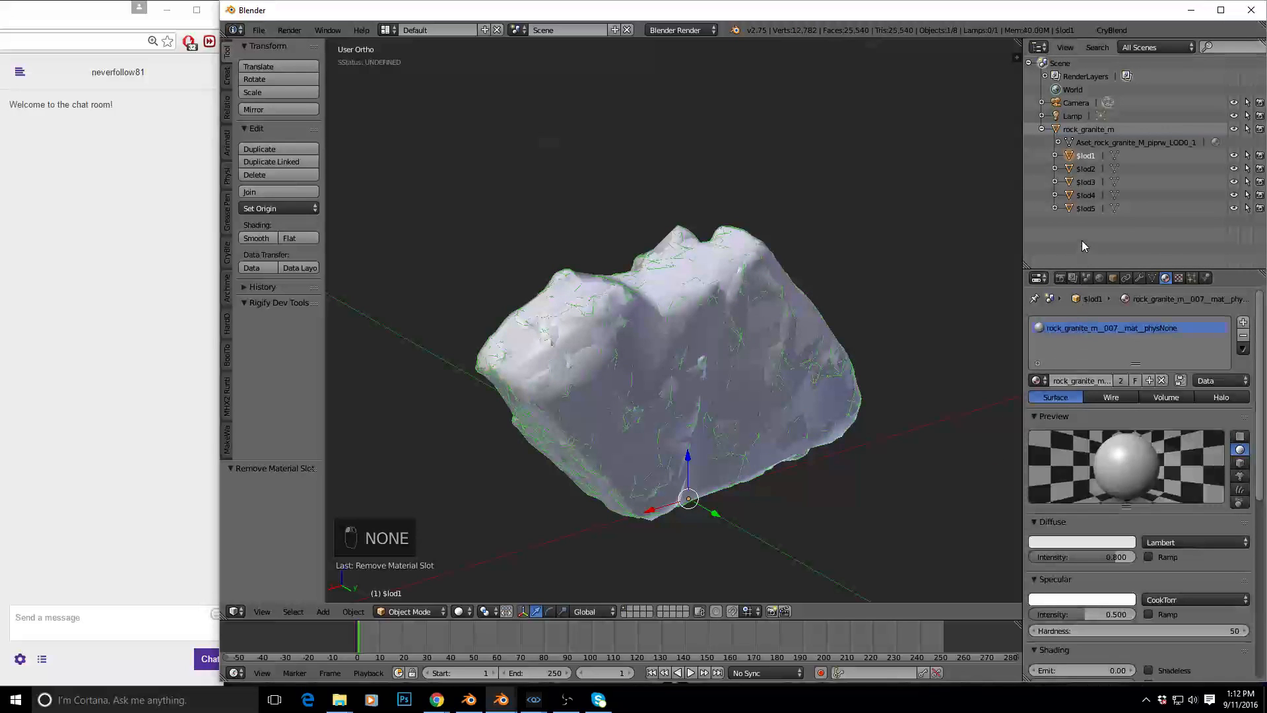
Widen the properties area and rename the rock's shared material to rock_granite_m__001__mat__physNone
click(1083, 381)
drag(1066, 380, 1095, 379)
click(1120, 329)
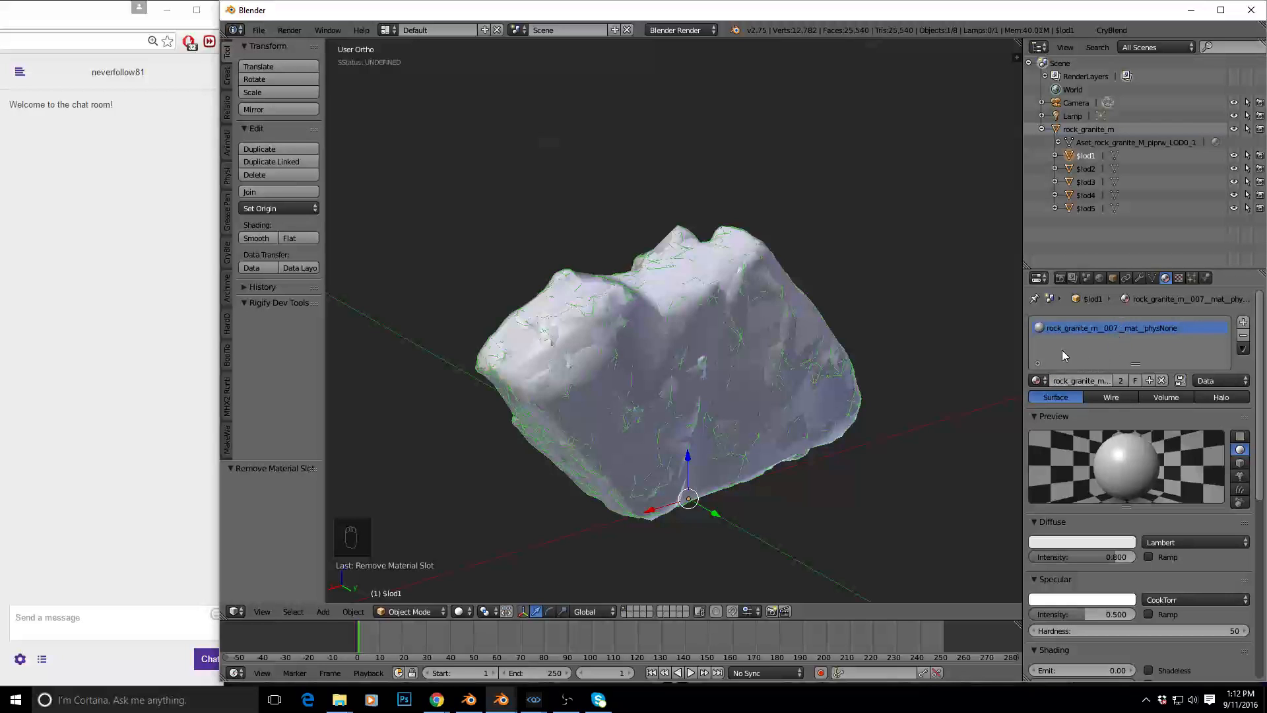
drag(1025, 344, 961, 344)
click(1036, 381)
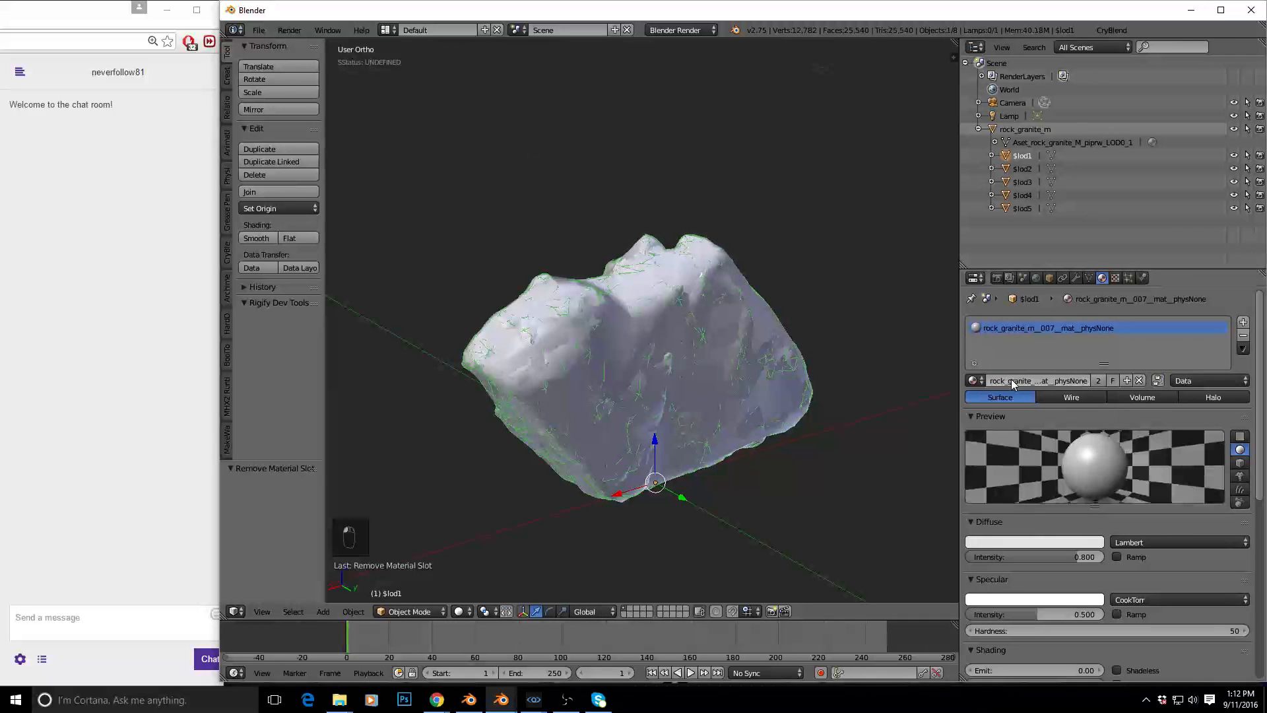
click(1031, 381)
key(BackSpace)
text(1)
key(Return)
Replace the dummy materials on $lod2 and $lod3 with rock_granite_m__001__mat__physNone
click(1022, 167)
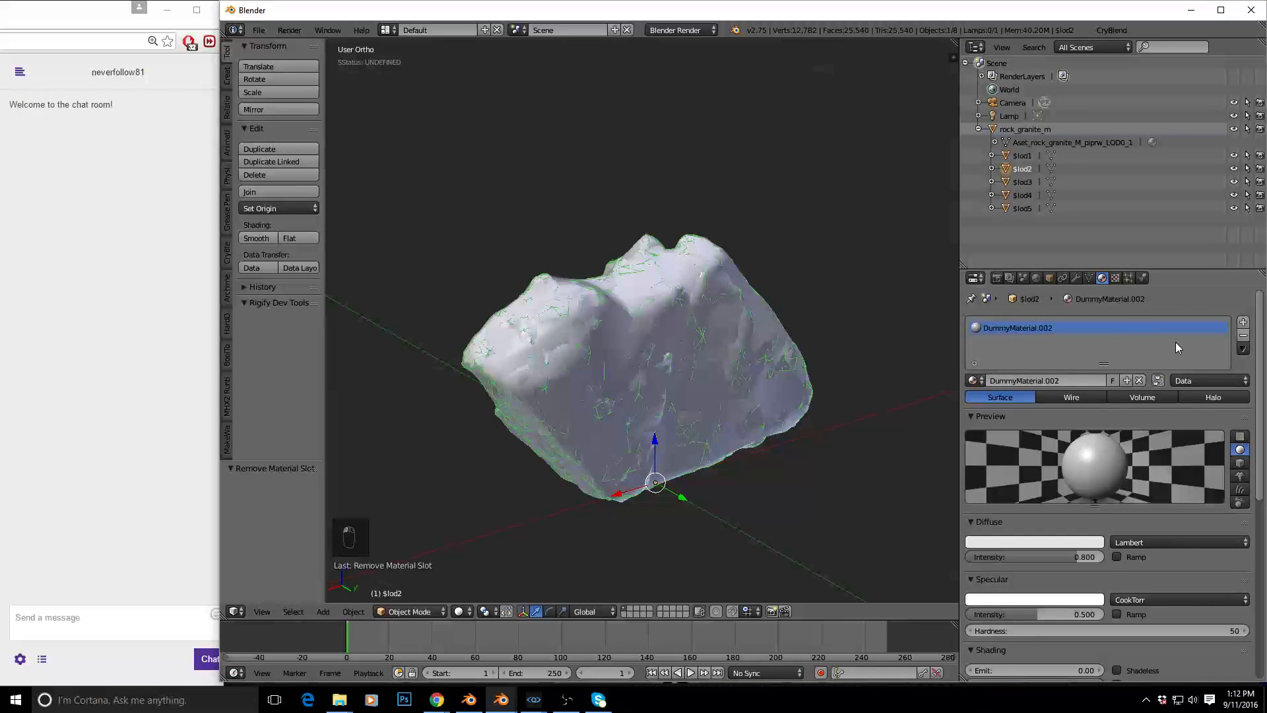
click(1244, 335)
click(973, 381)
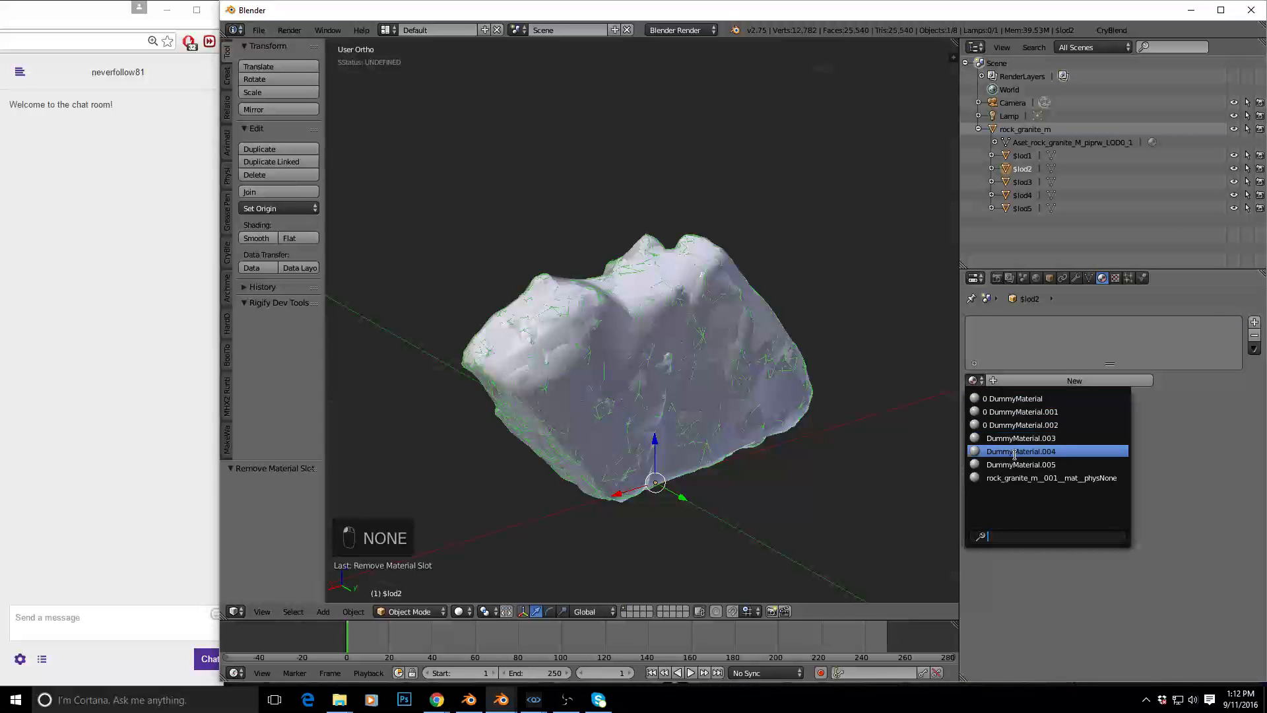
click(1023, 477)
click(1021, 185)
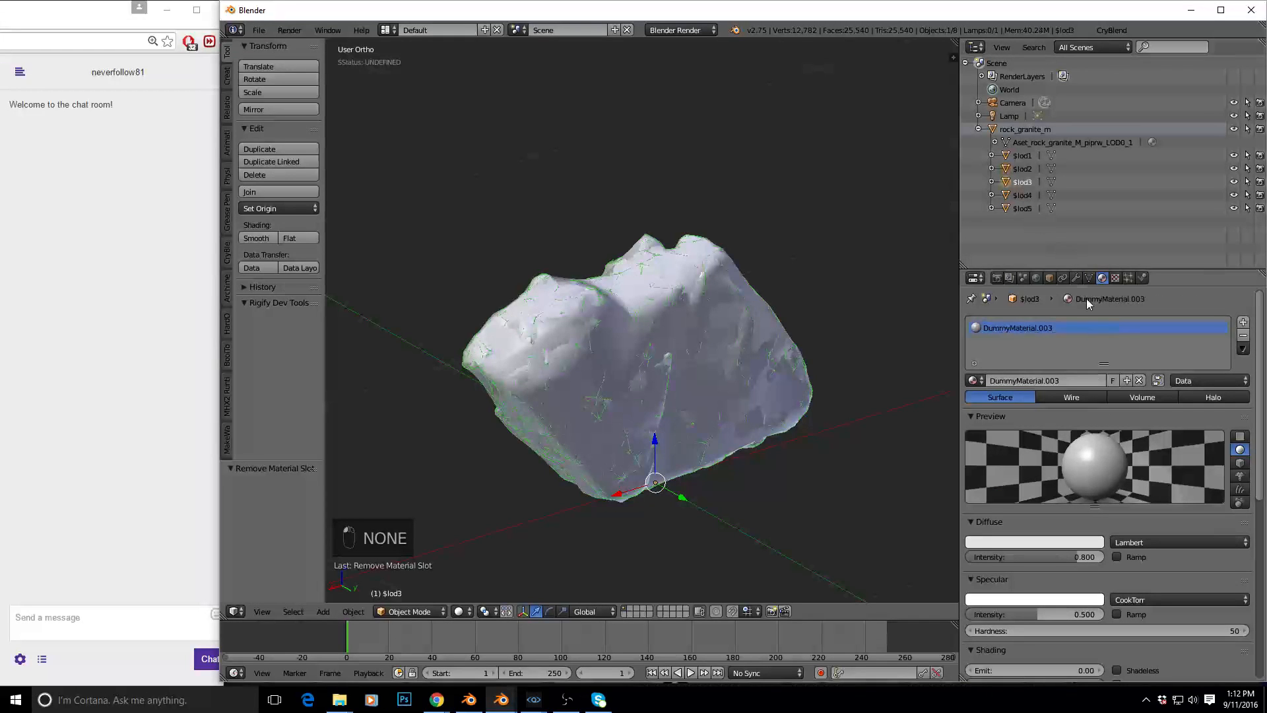
click(1244, 335)
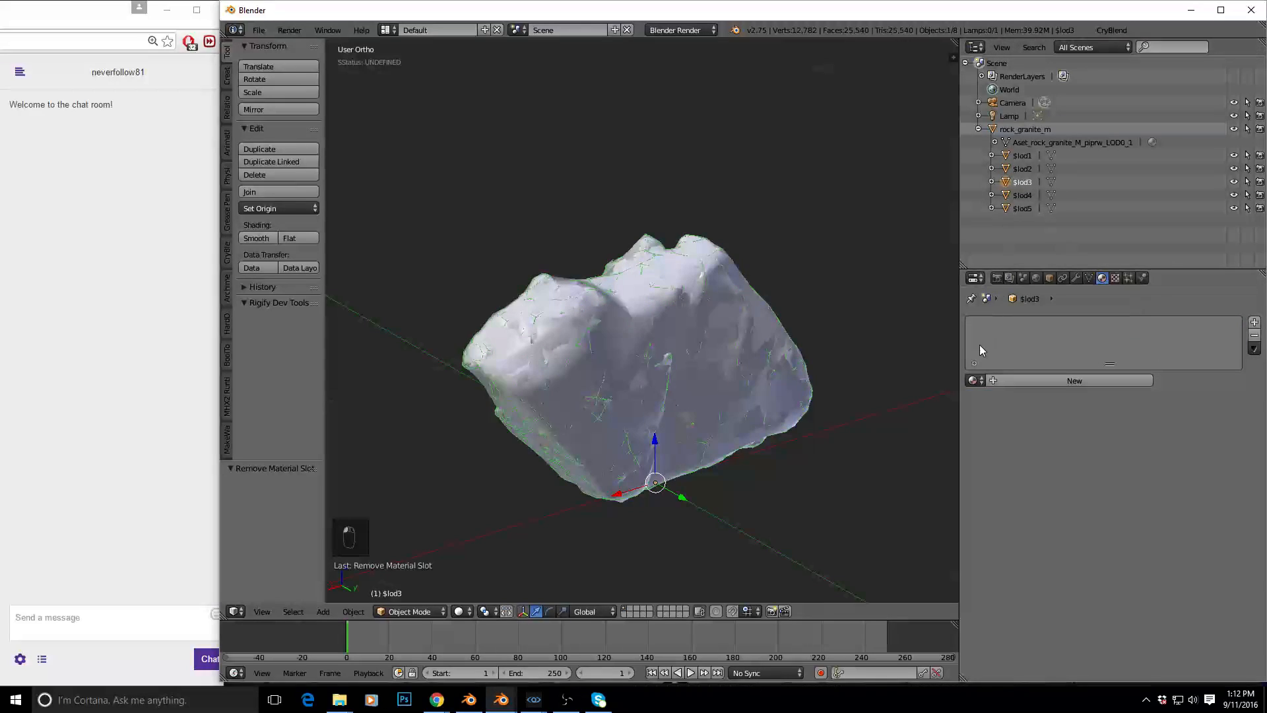
click(974, 382)
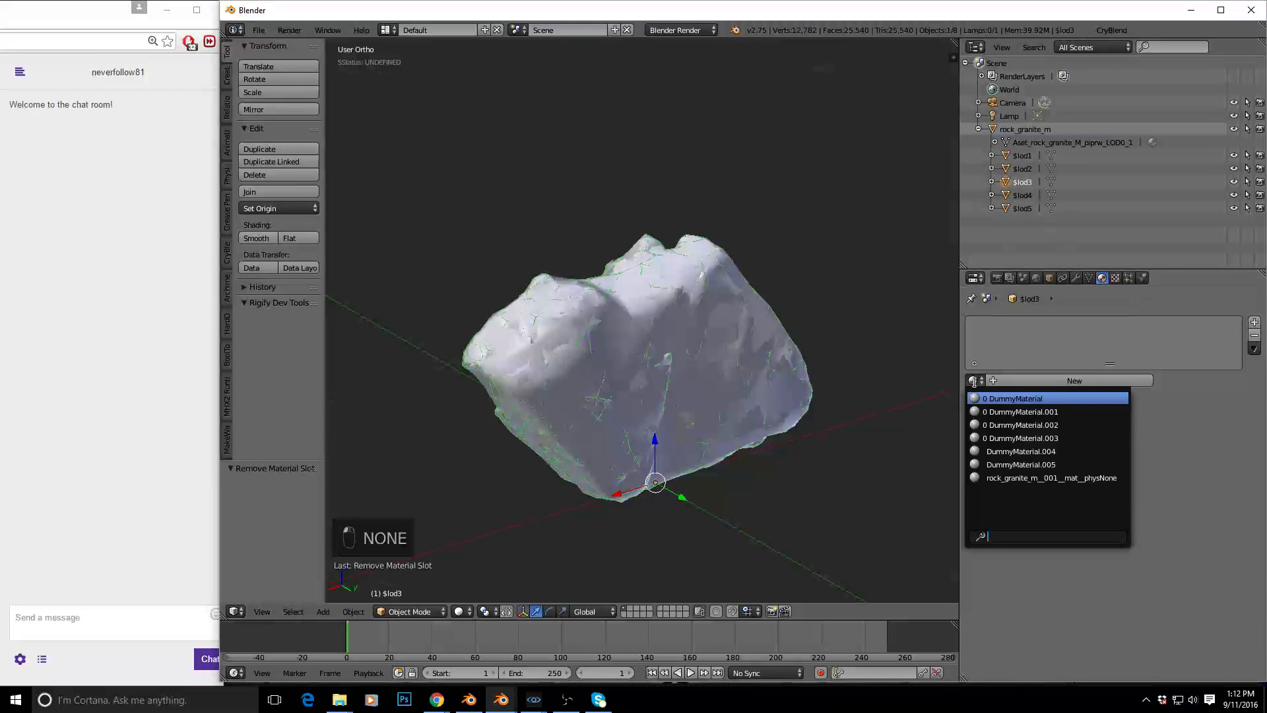
click(1023, 479)
Replace the dummy materials on $lod4 and $lod5 with rock_granite_m__001__mat__physNone
click(1022, 195)
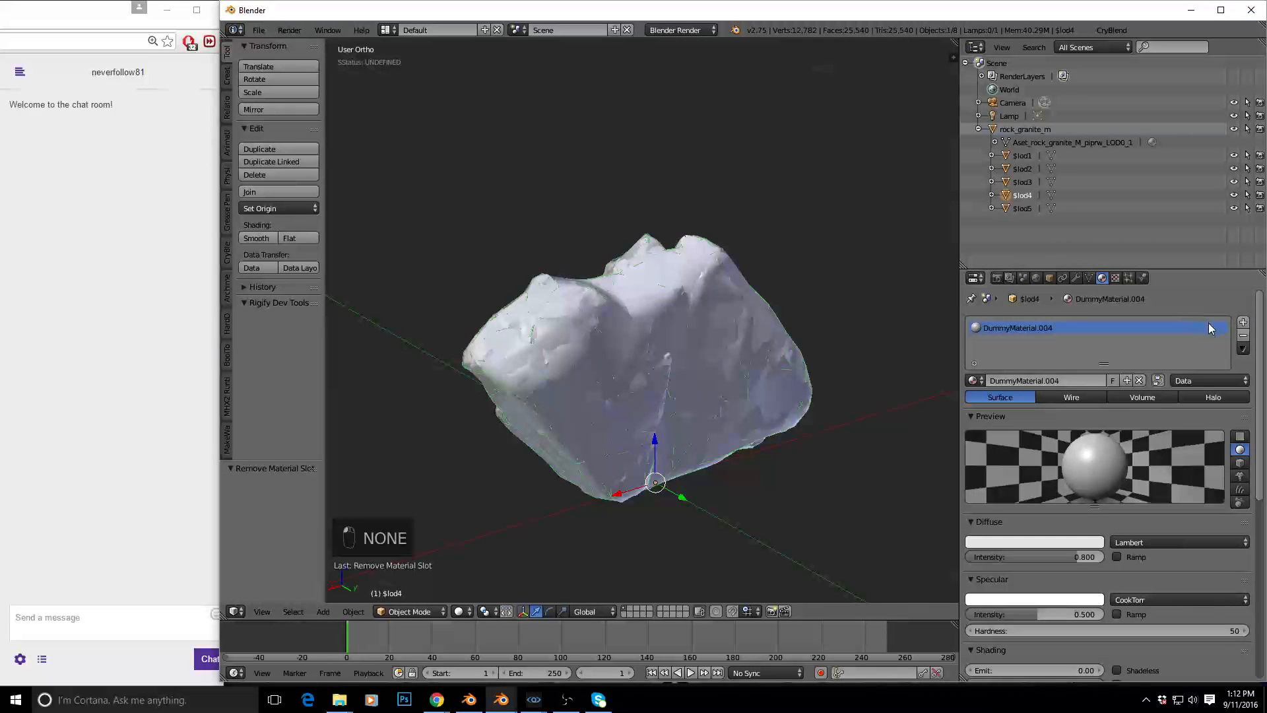
click(1244, 335)
click(972, 381)
click(1029, 478)
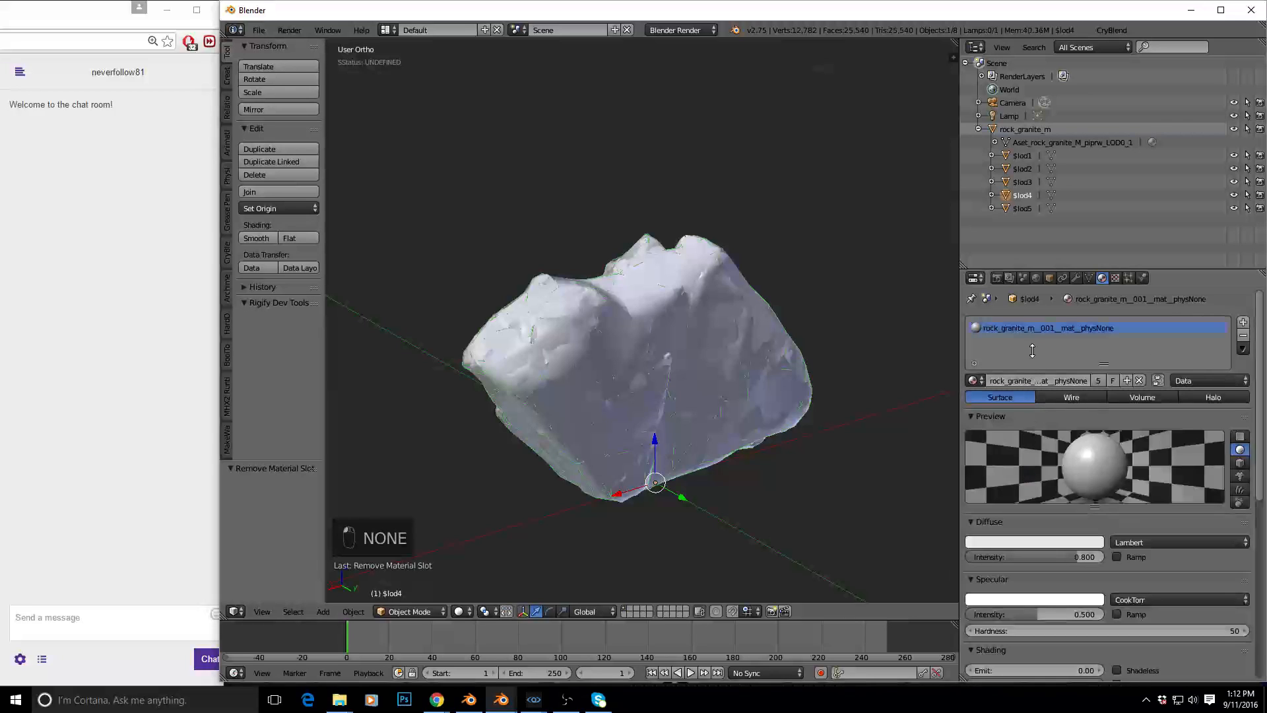
click(1017, 209)
click(1243, 335)
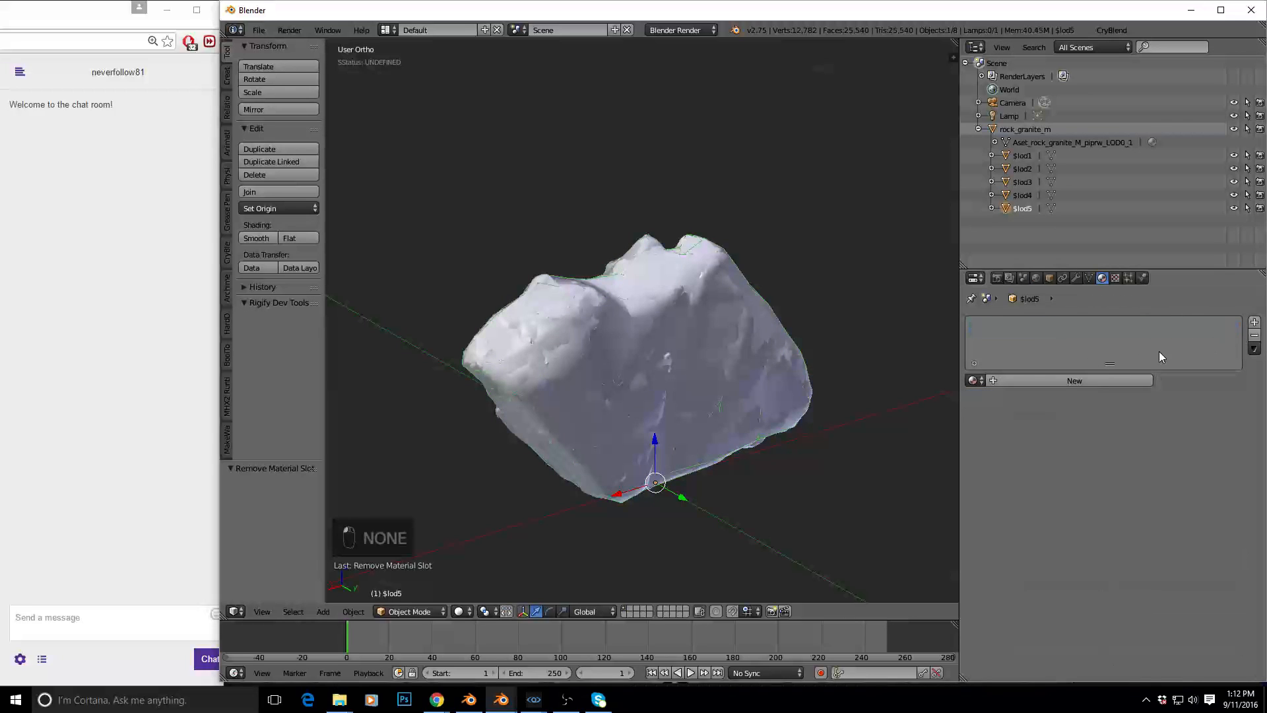
click(973, 381)
click(1037, 478)
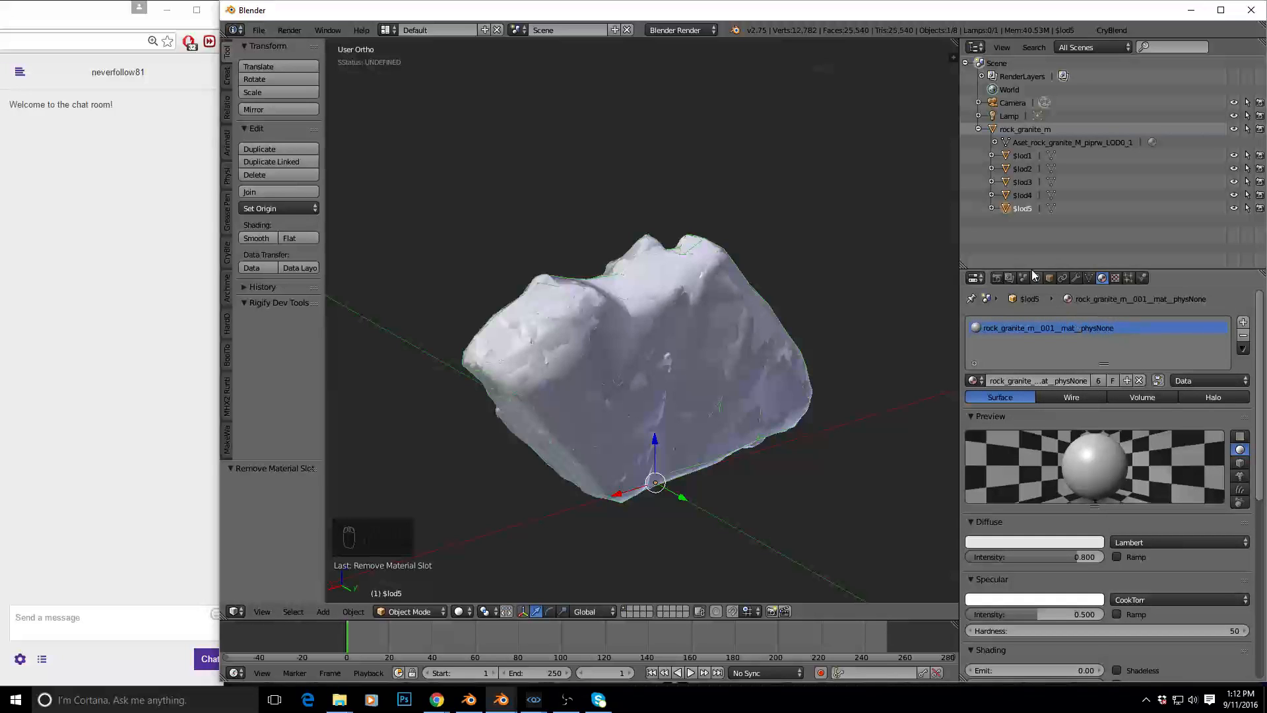
Check the material assignments on the $lod meshes and on the parent rock_granite_m
click(1022, 183)
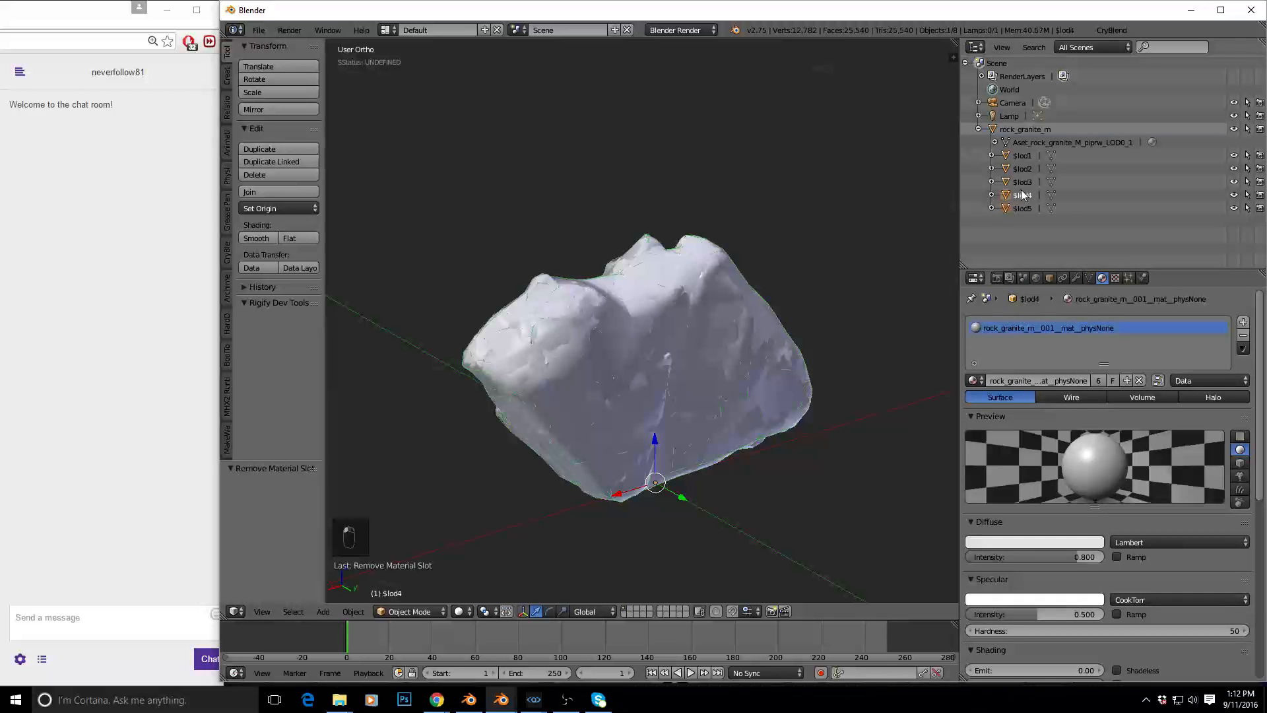
click(1021, 169)
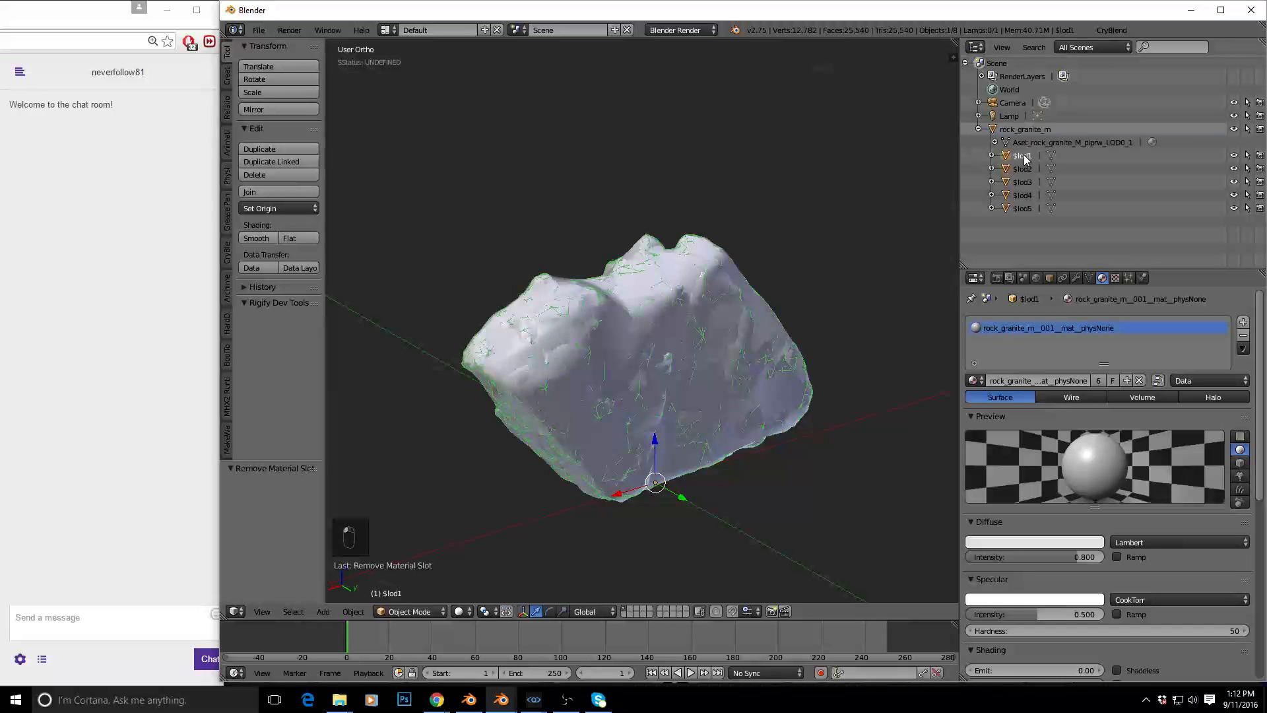
double_click(1022, 129)
key(Return)
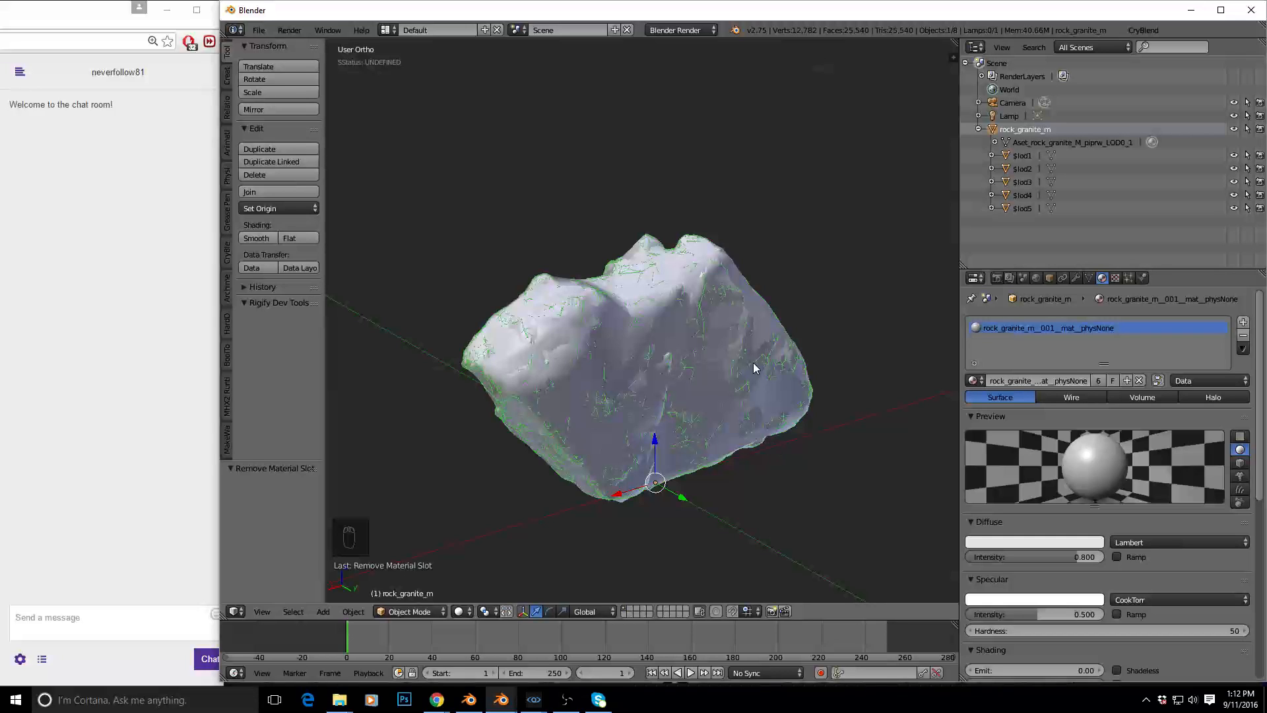
middle_drag(606, 391, 651, 398)
middle_drag(812, 315, 648, 359)
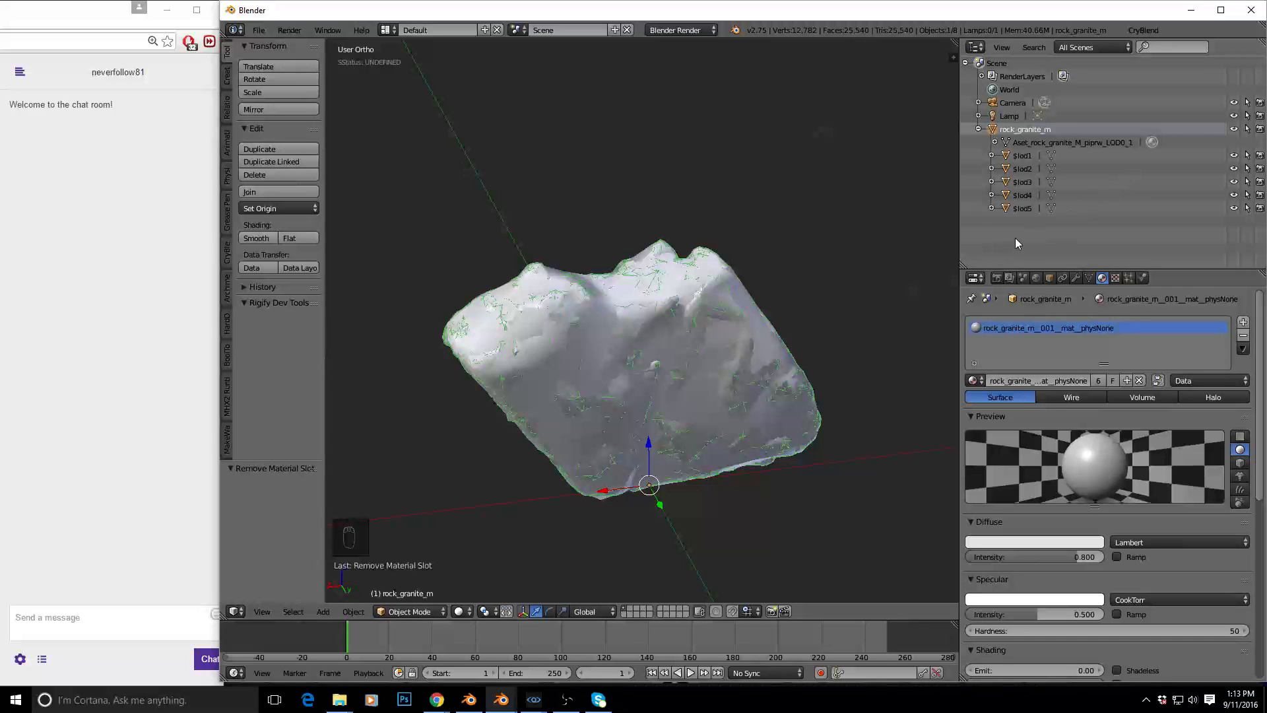
Start the CryBlend Export to Game and choose My Project\Assets\Objects\megascans\granite_rocks as the destination folder
click(1146, 32)
click(1144, 32)
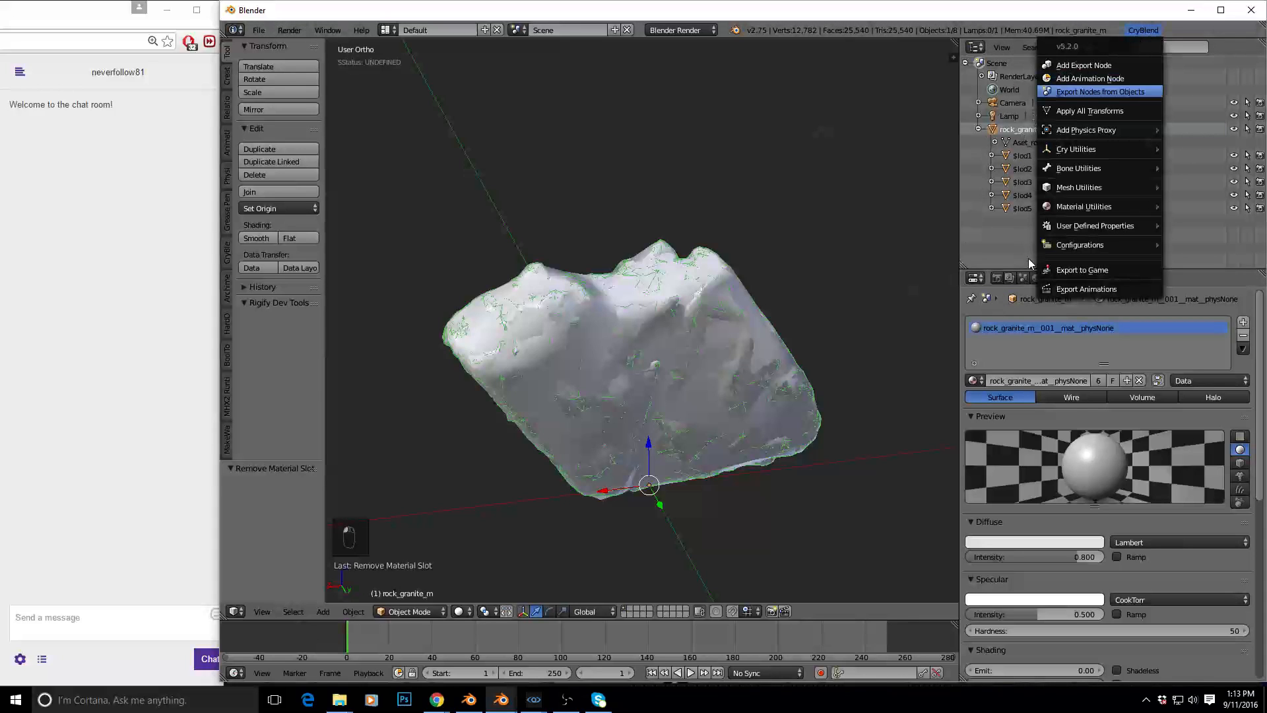
click(1094, 270)
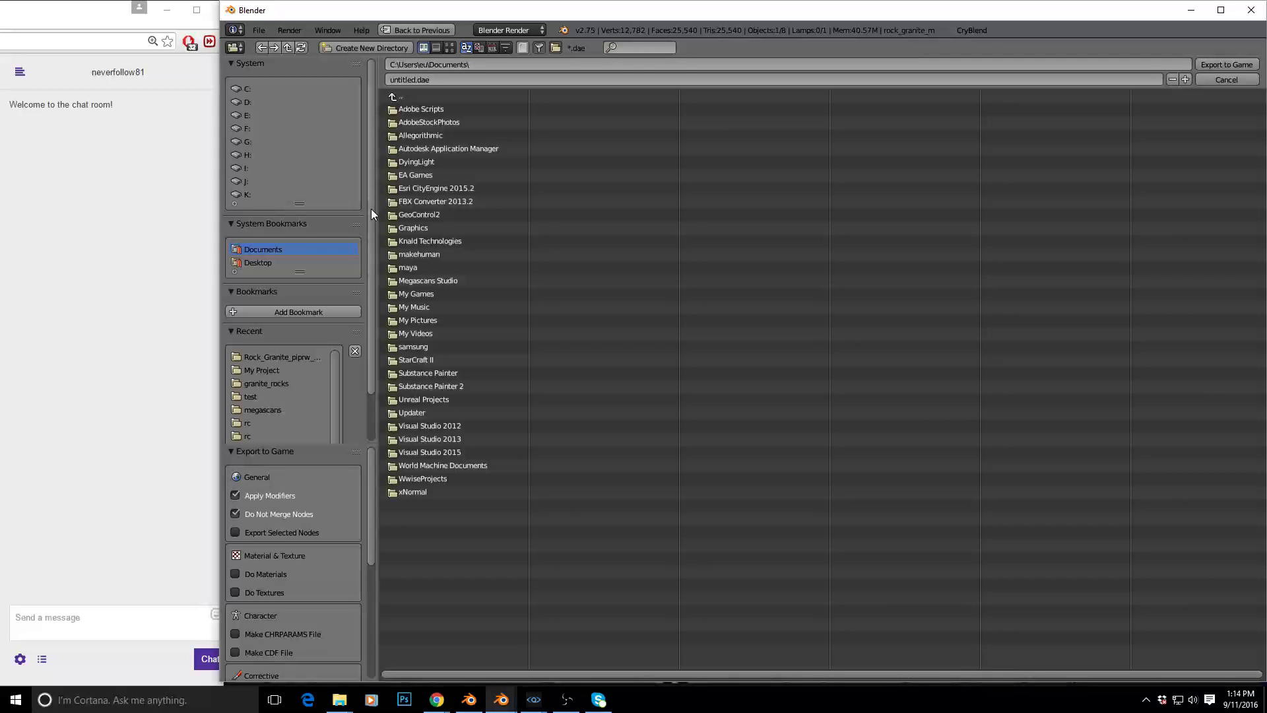
click(266, 383)
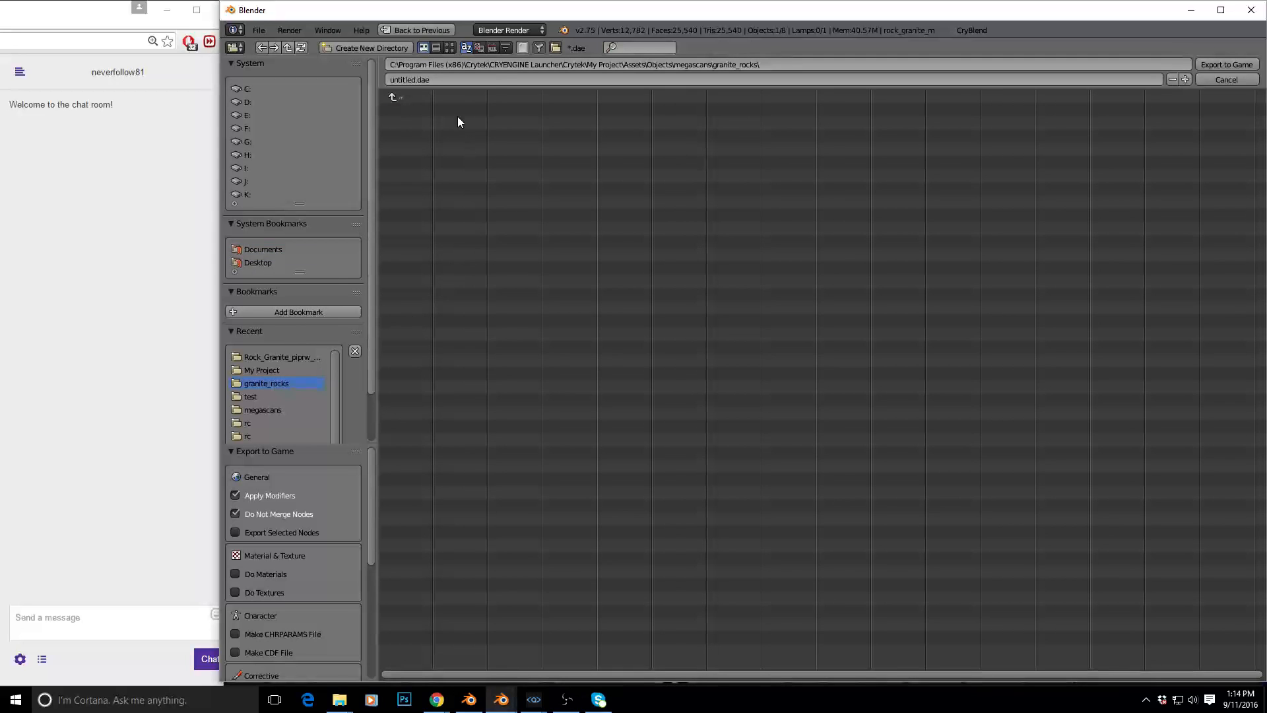
click(267, 410)
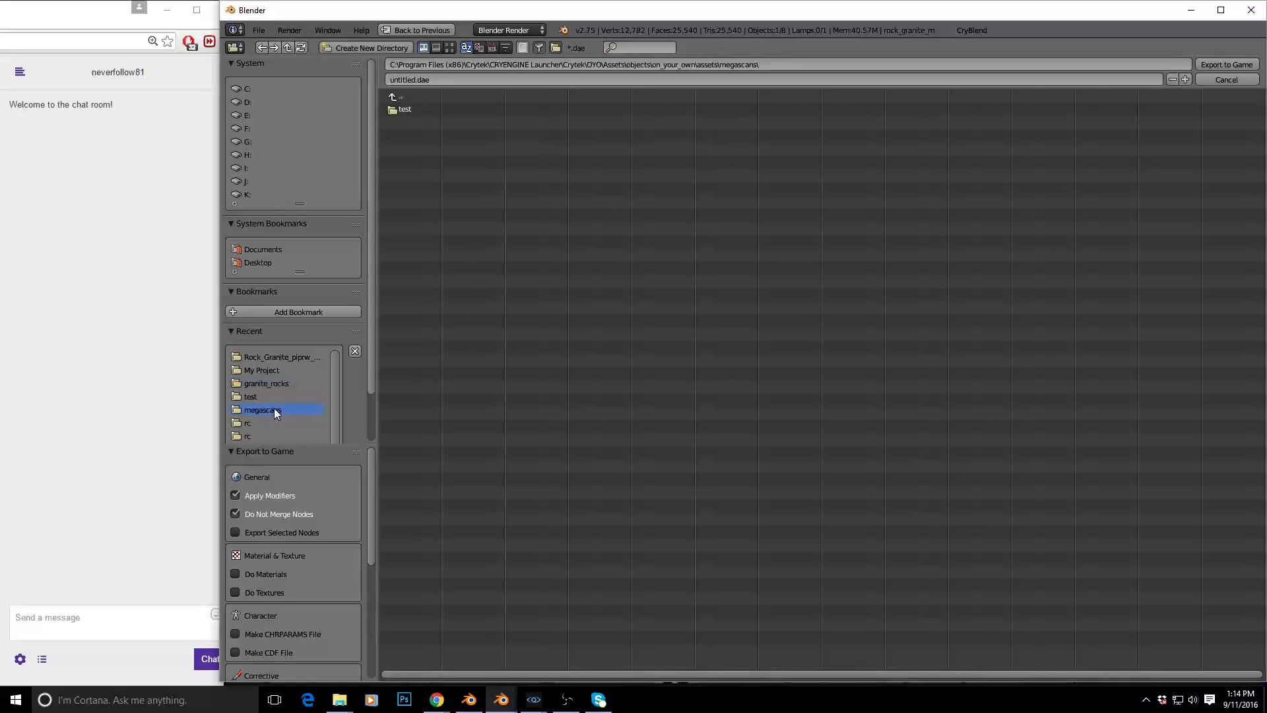
click(281, 357)
click(267, 371)
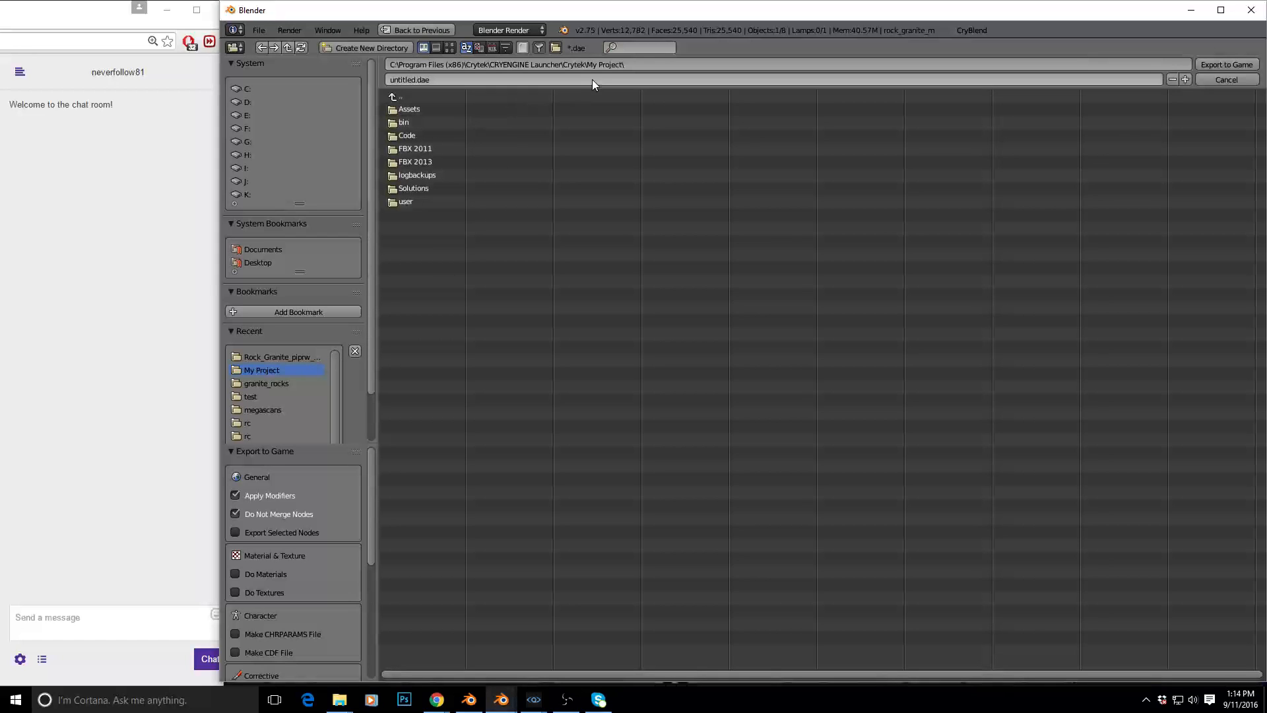
click(414, 108)
click(408, 175)
click(438, 149)
click(427, 110)
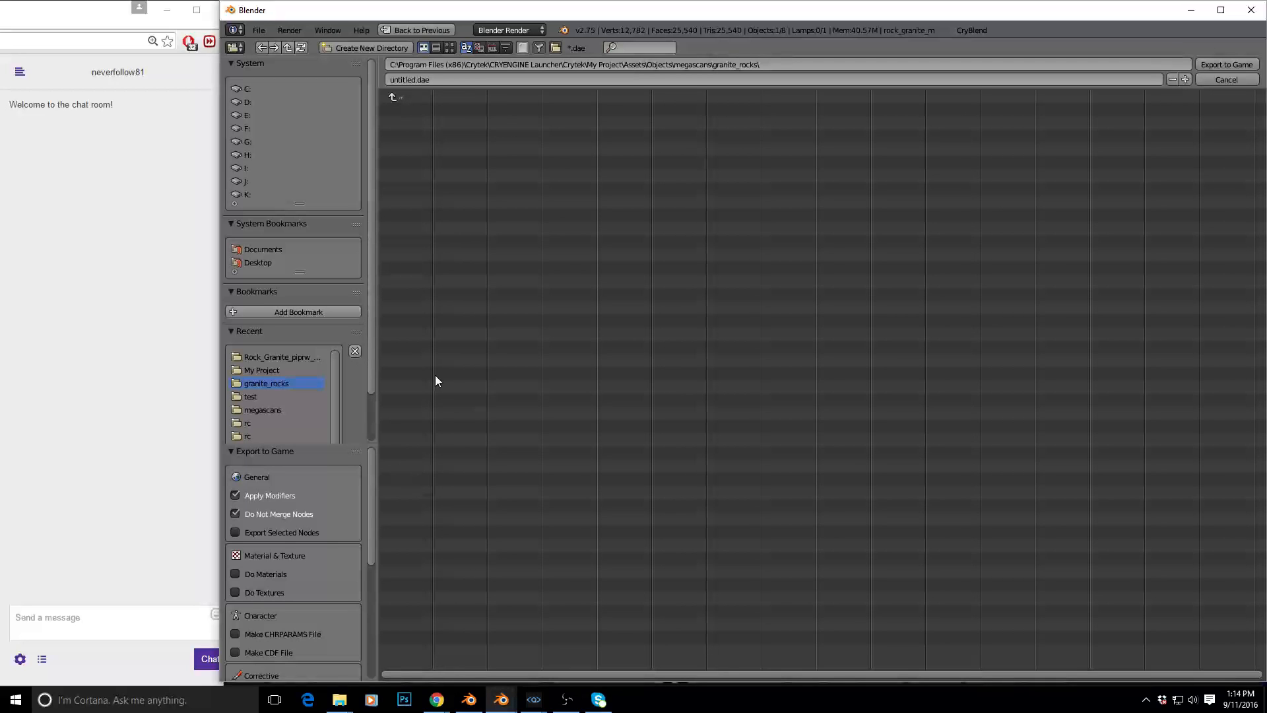
Show the system console, export the rock to the granite_rocks folder, and review the CryBlend export log
click(328, 30)
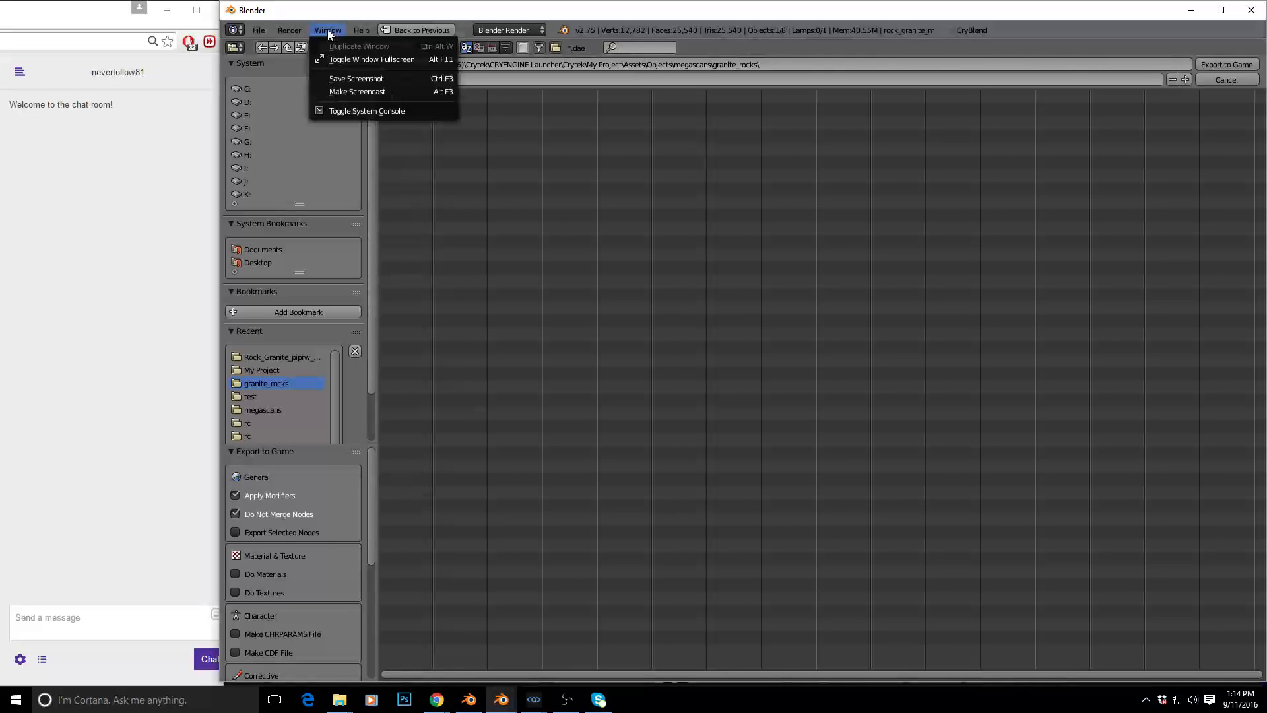
click(358, 113)
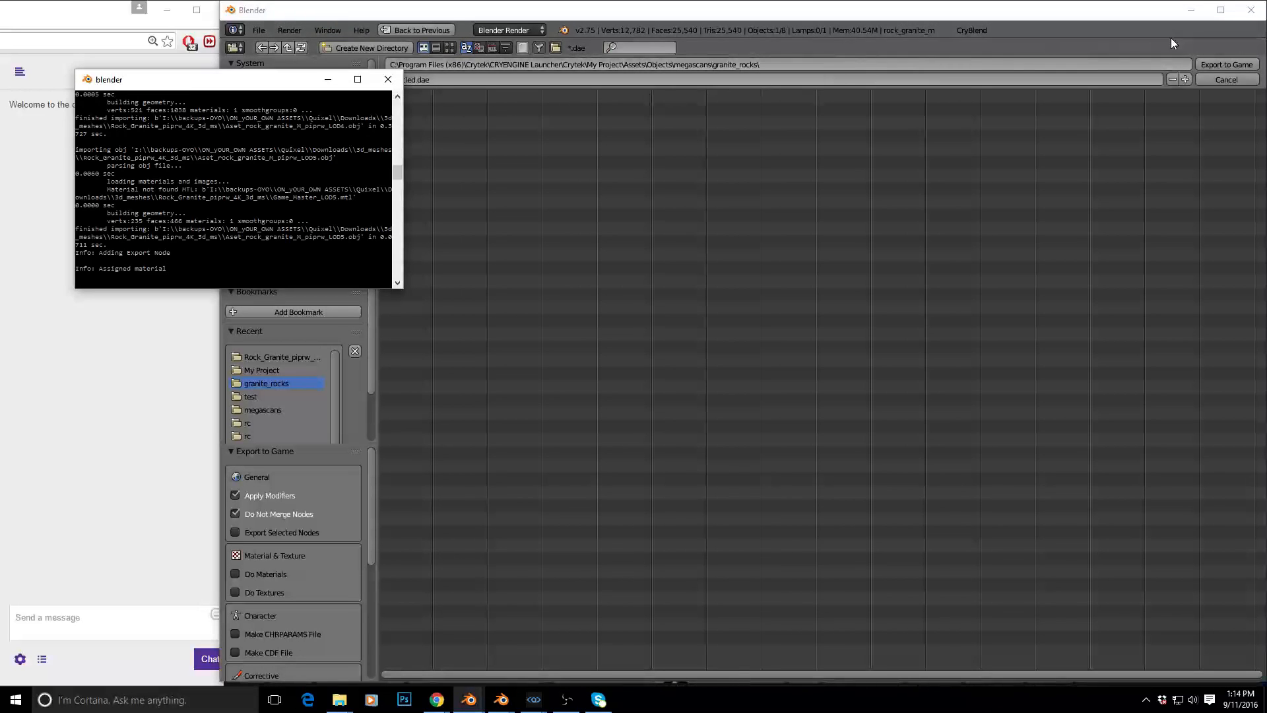
click(1228, 63)
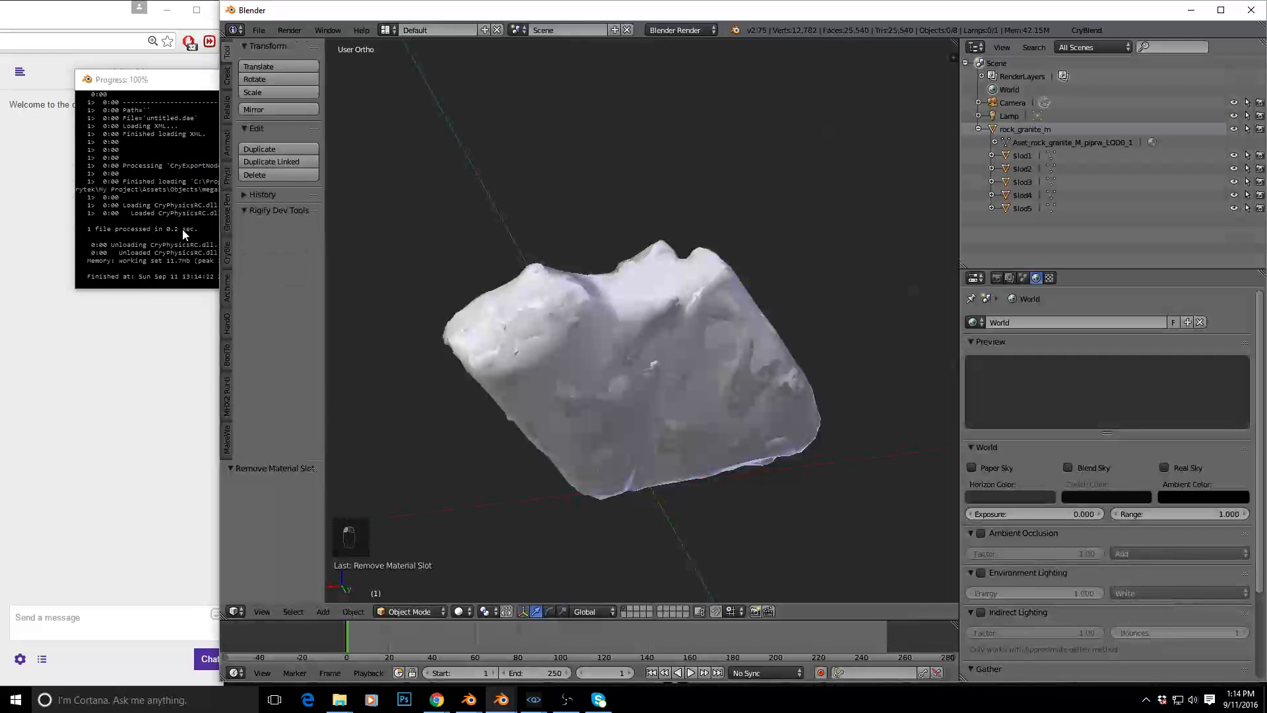
click(184, 234)
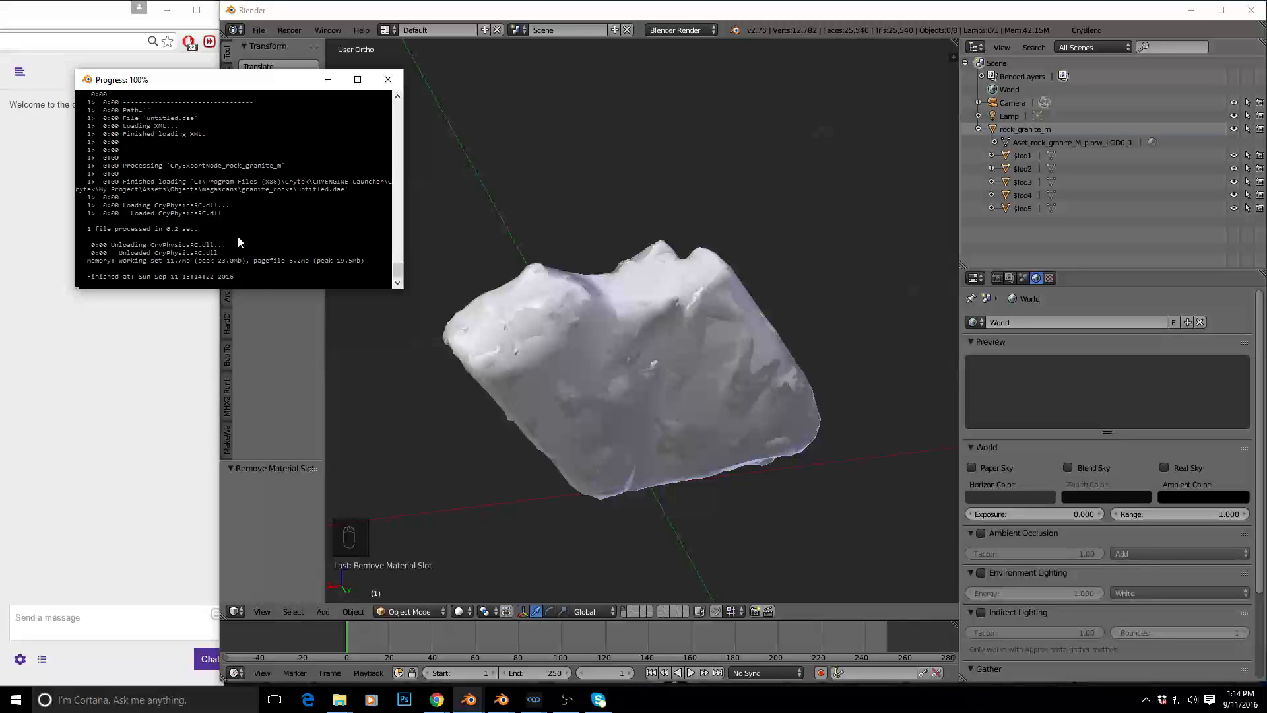
drag(398, 273, 405, 204)
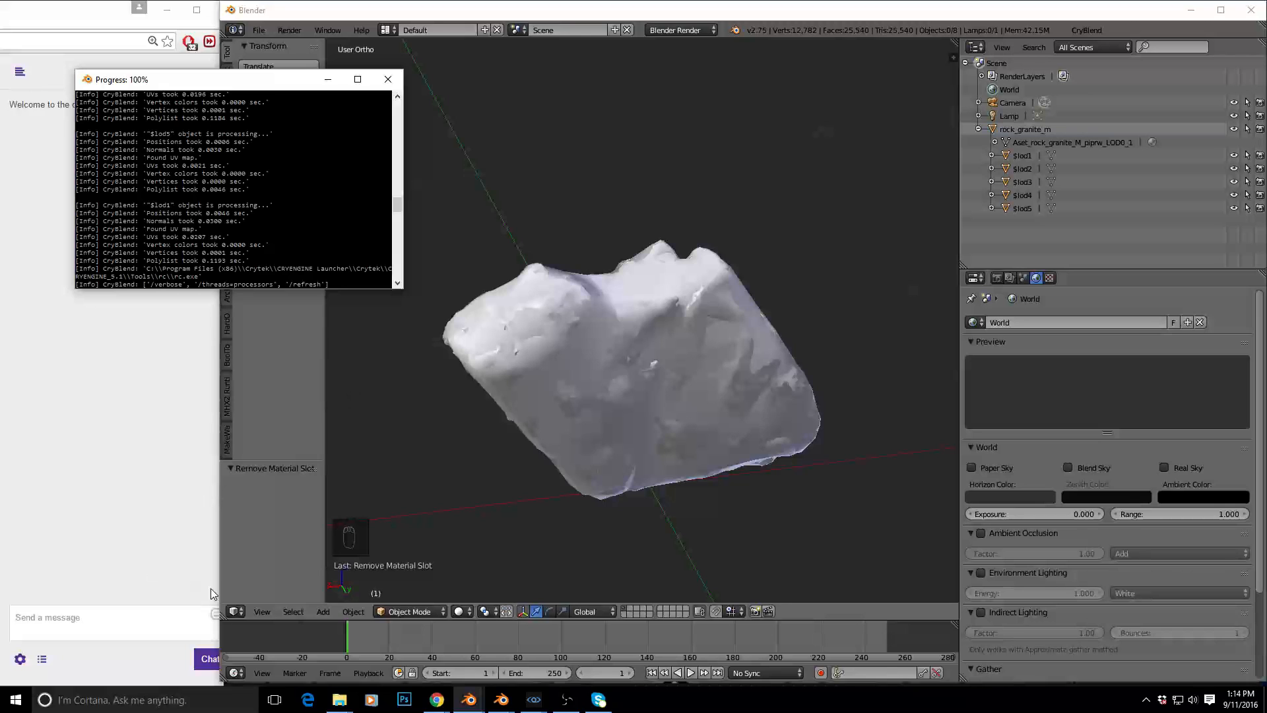
Switch to the CRYENGINE Sandbox, search the brush objects for "granite", and expand Objects\megascans\granite_rocks
mouse_move(534, 699)
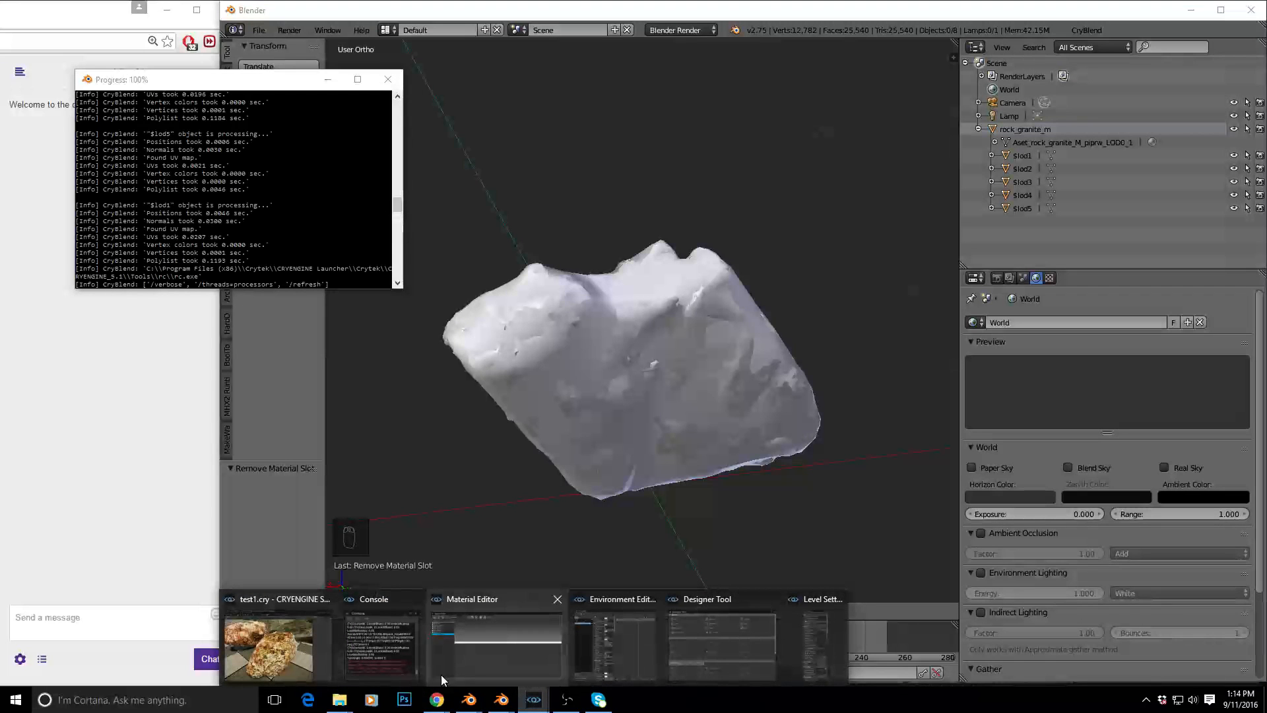
click(277, 651)
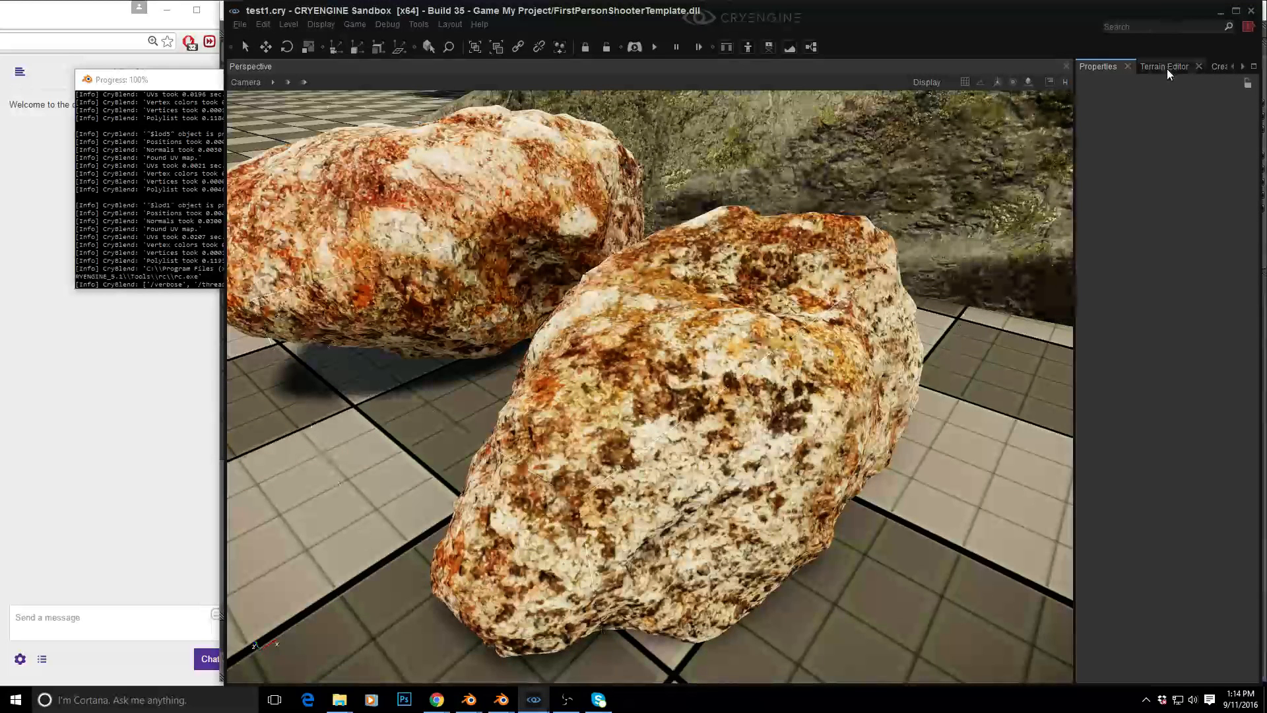
click(1214, 69)
click(1128, 99)
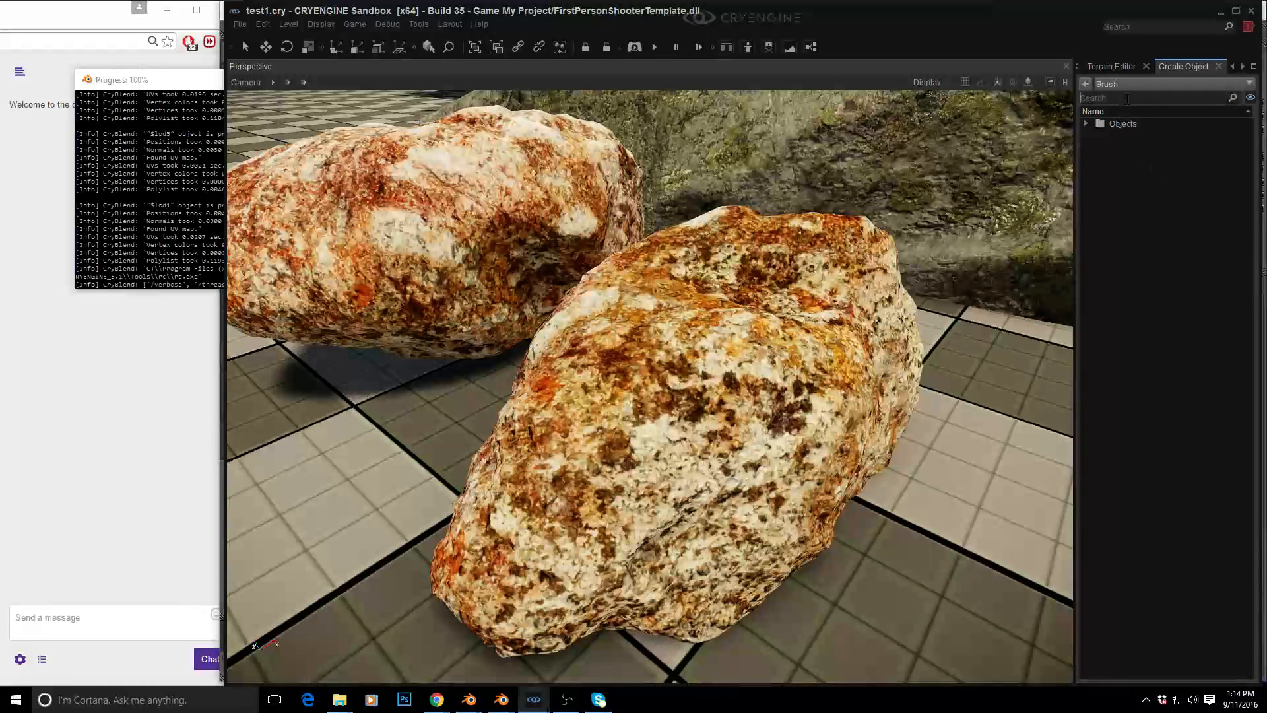
text(granite)
click(1085, 123)
click(1099, 134)
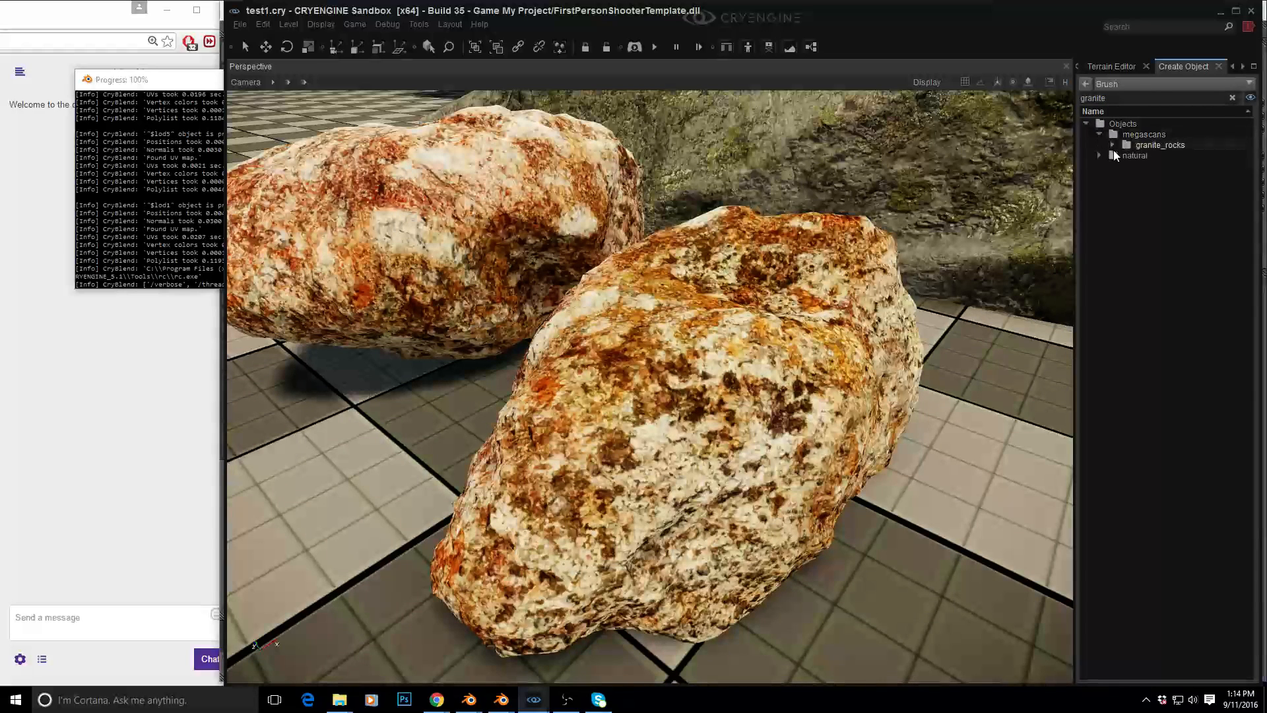
click(1113, 145)
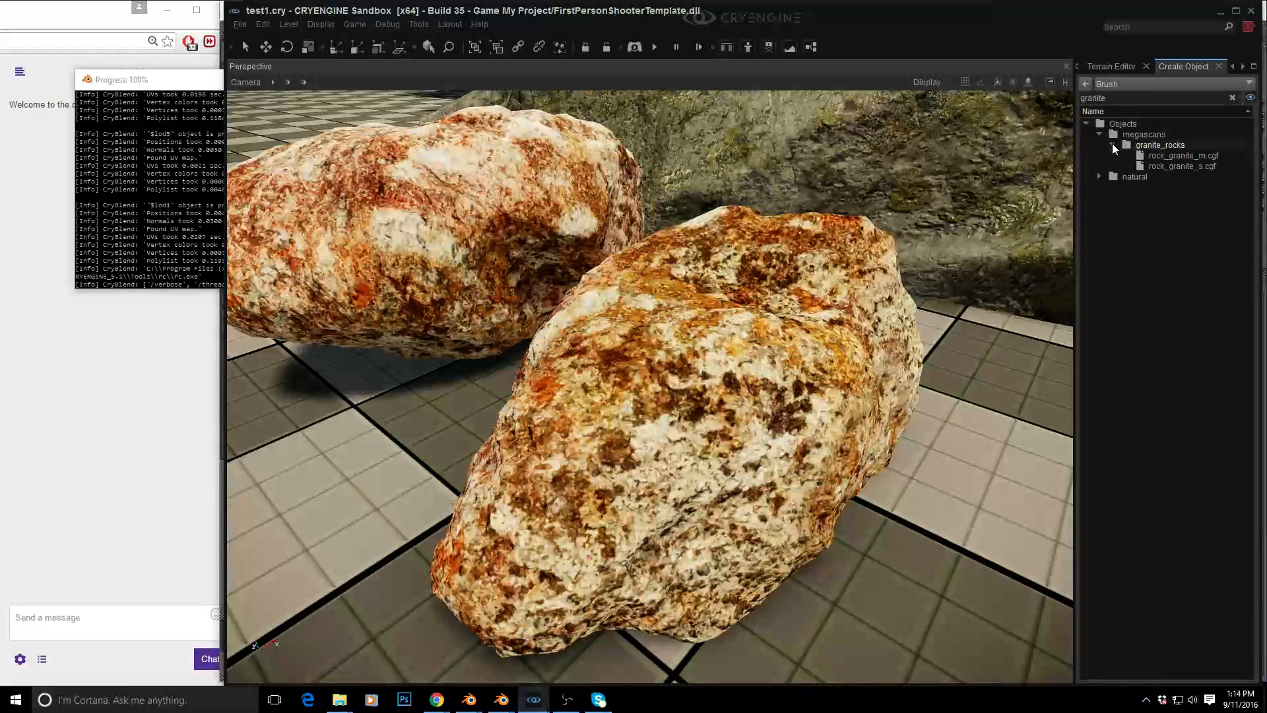
Place a rock_granite_m.cgf brush on the checkered floor beside the two textured granite rocks
click(1176, 157)
right_drag(1019, 206, 1061, 195)
key(s)
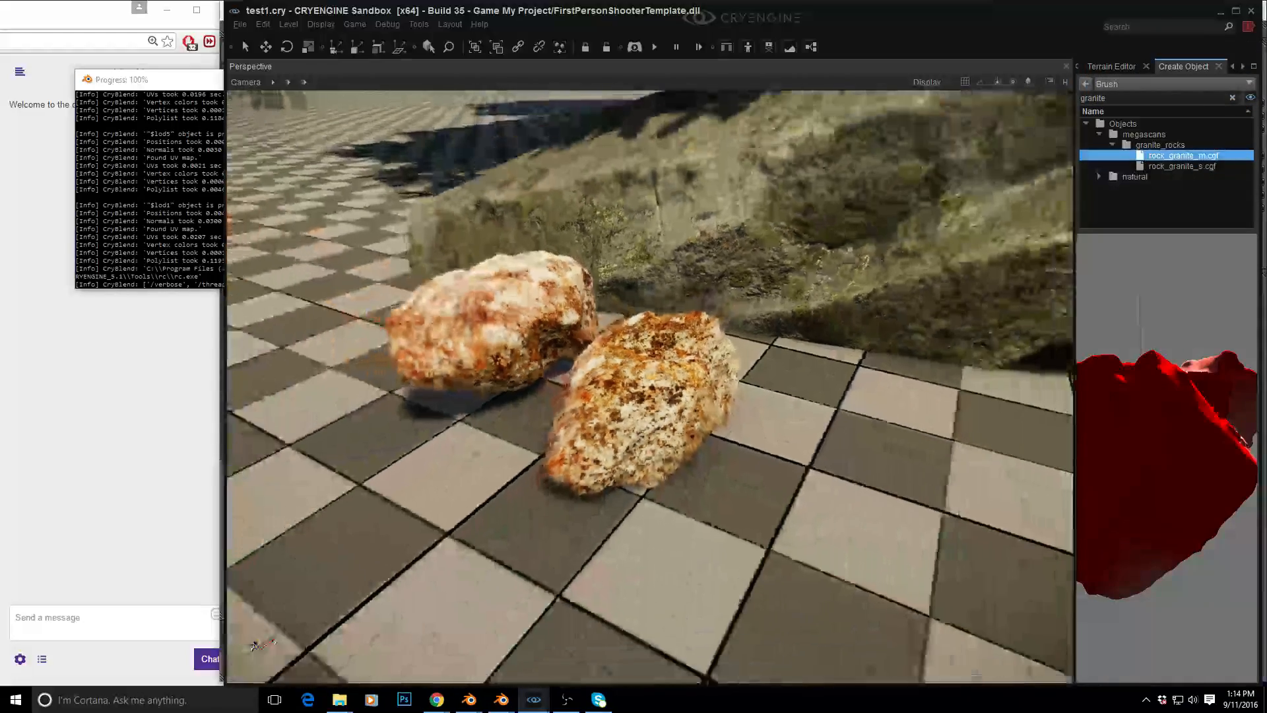
key(d)
click(522, 394)
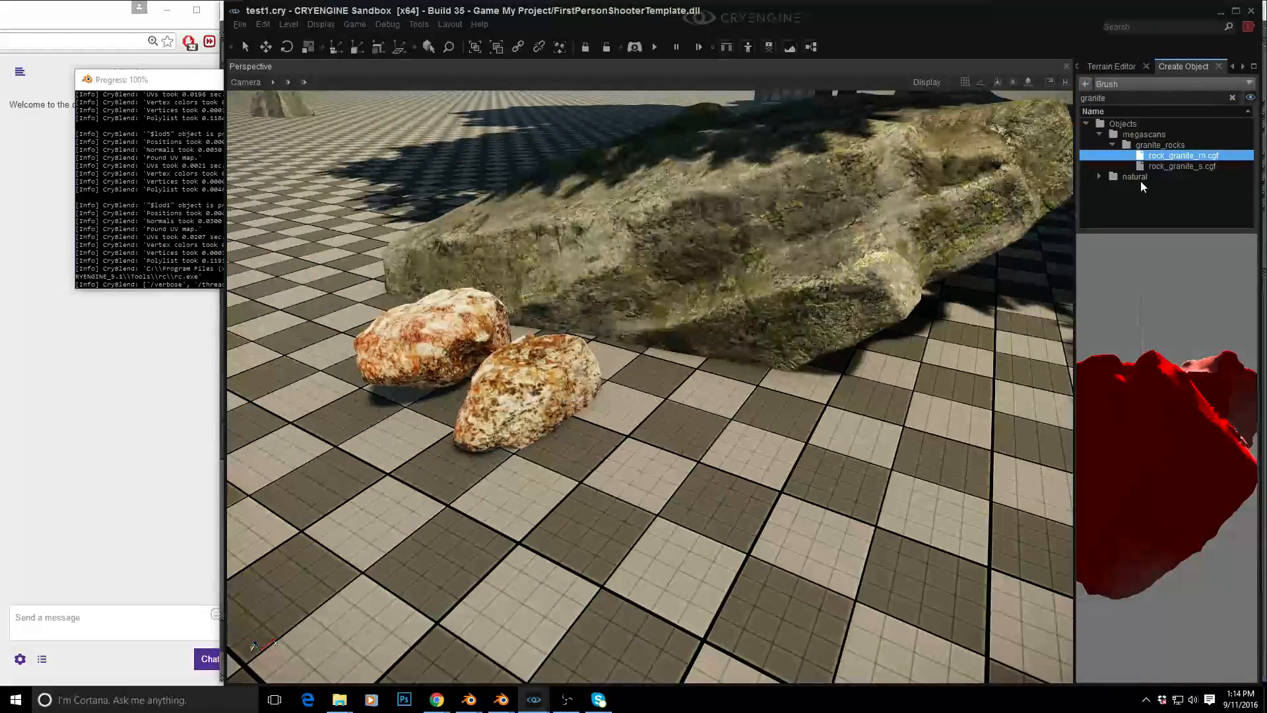
click(1166, 155)
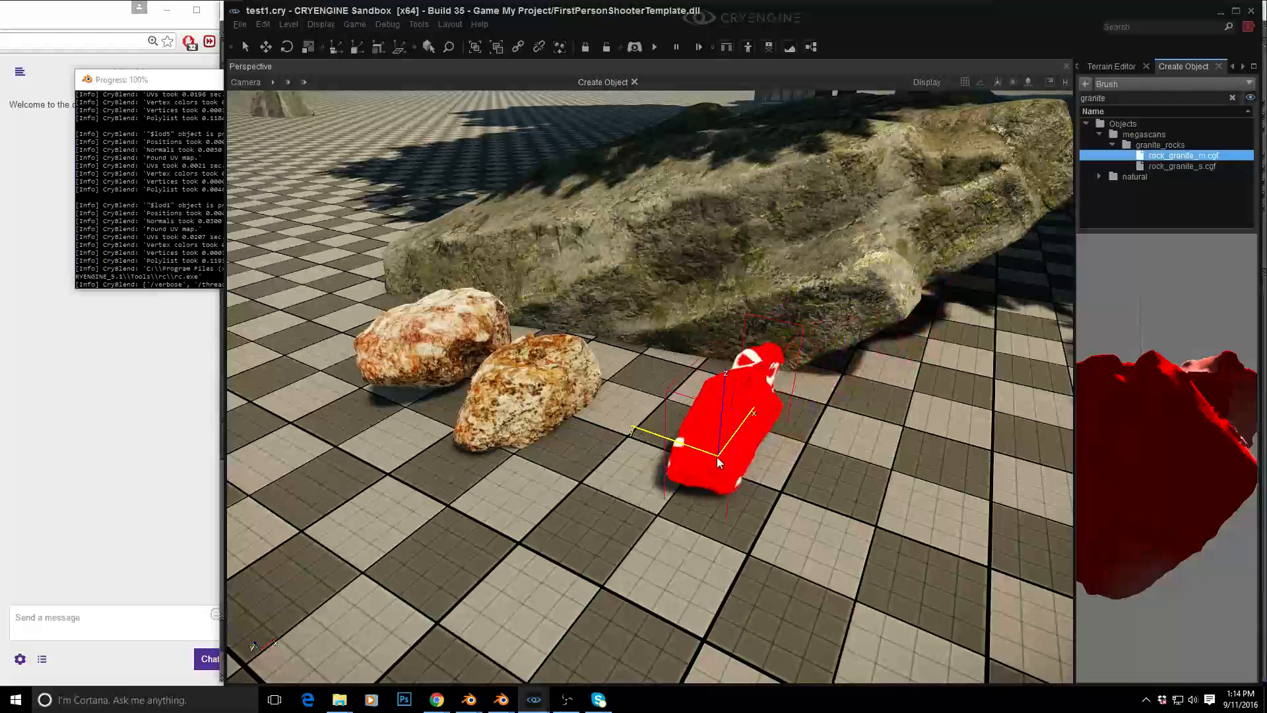
click(671, 481)
right_drag(671, 480, 712, 460)
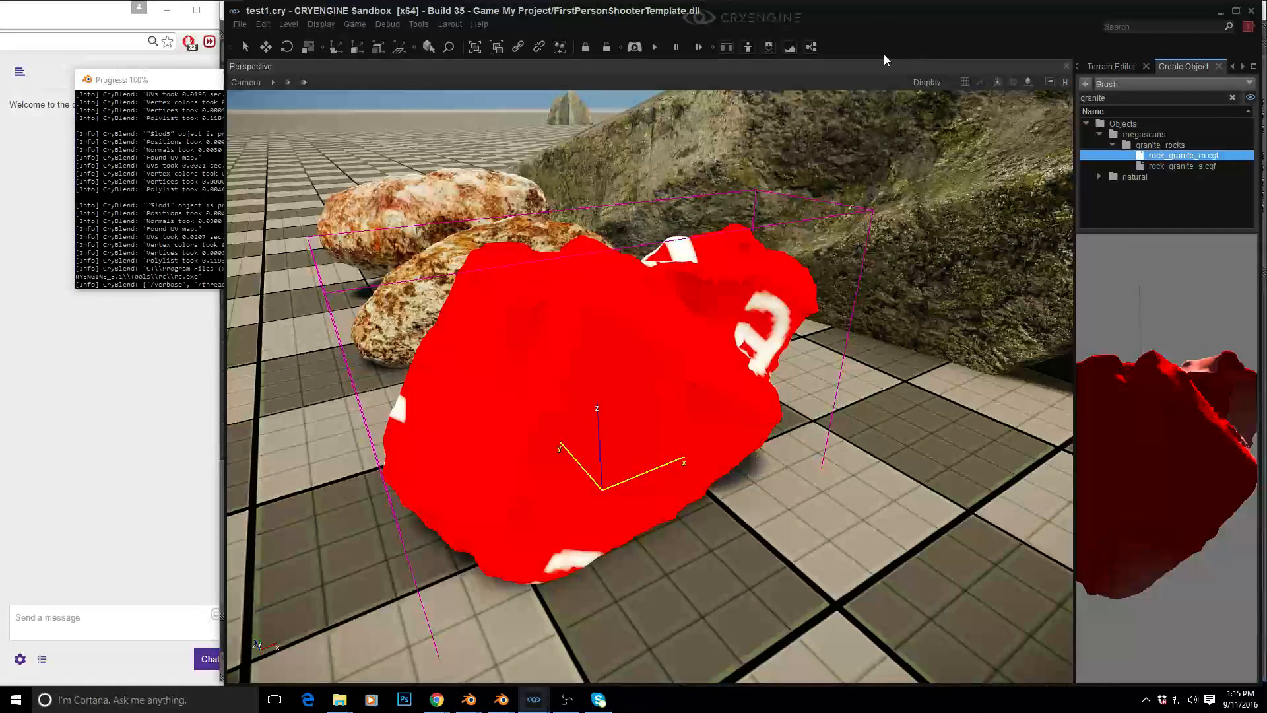
Enable the Constraints, Standard and ViewModes toolbars in the Sandbox
right_click(848, 51)
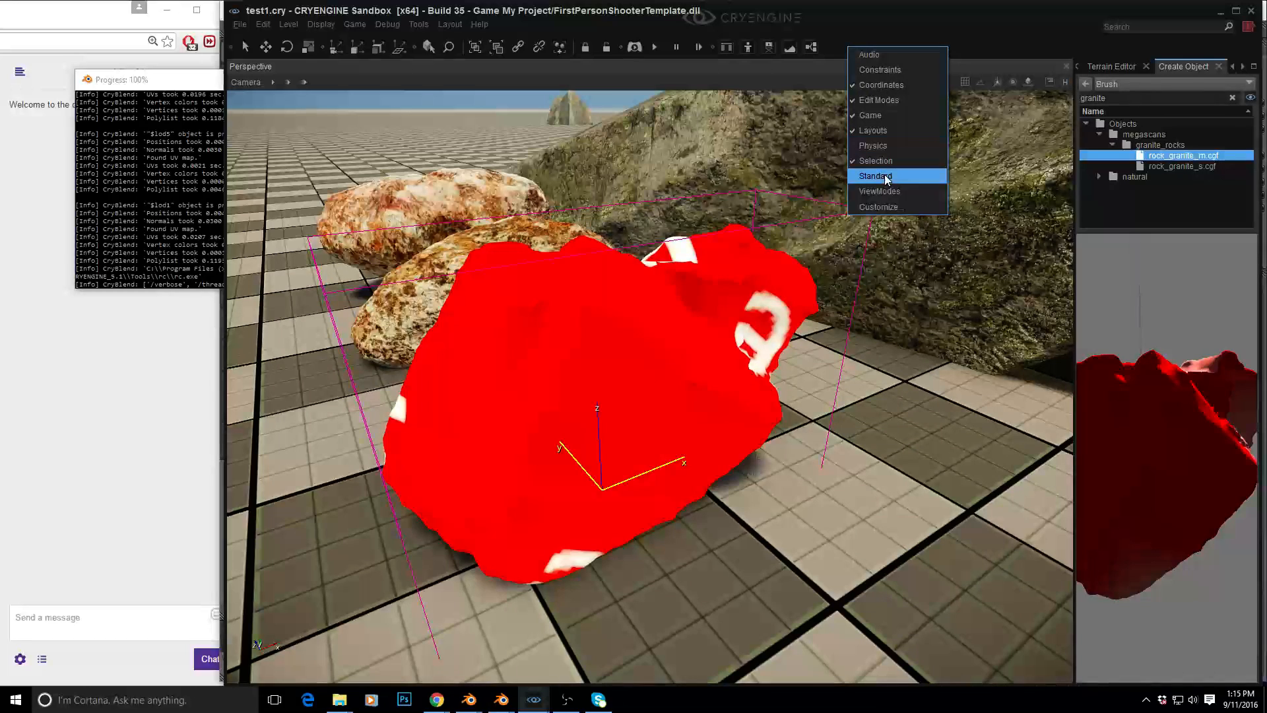
click(894, 68)
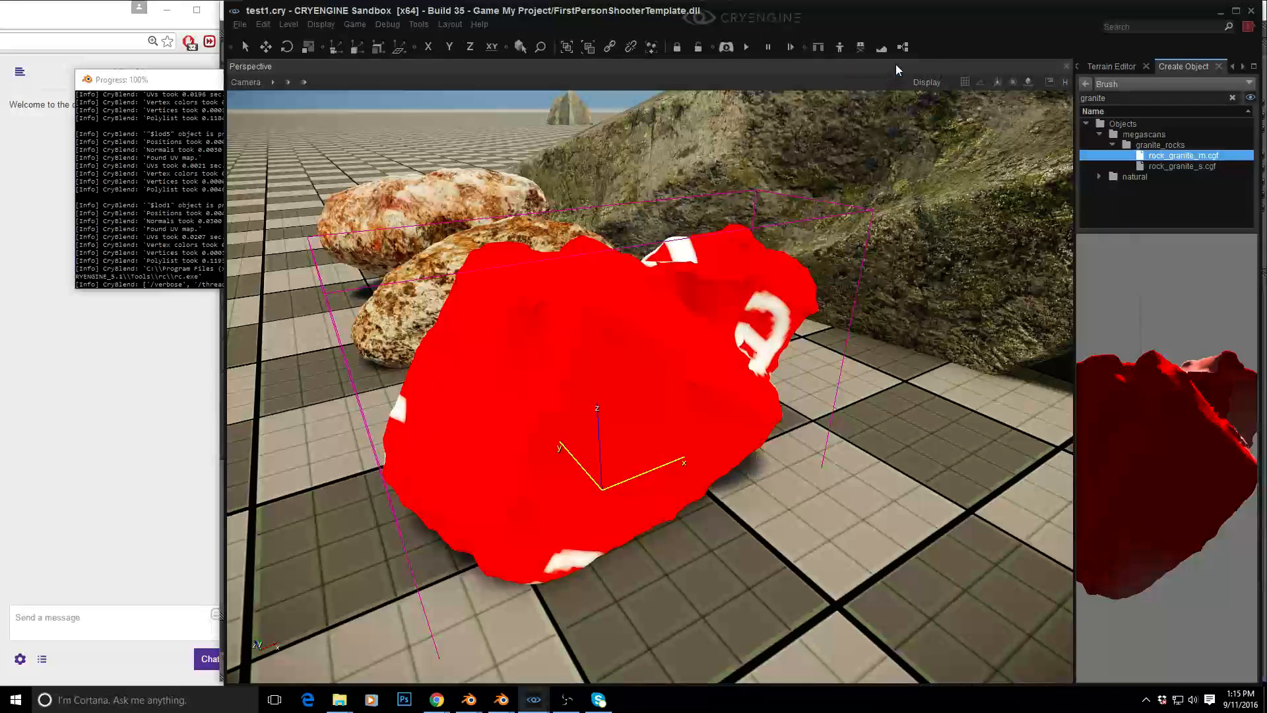
right_click(969, 45)
click(1004, 174)
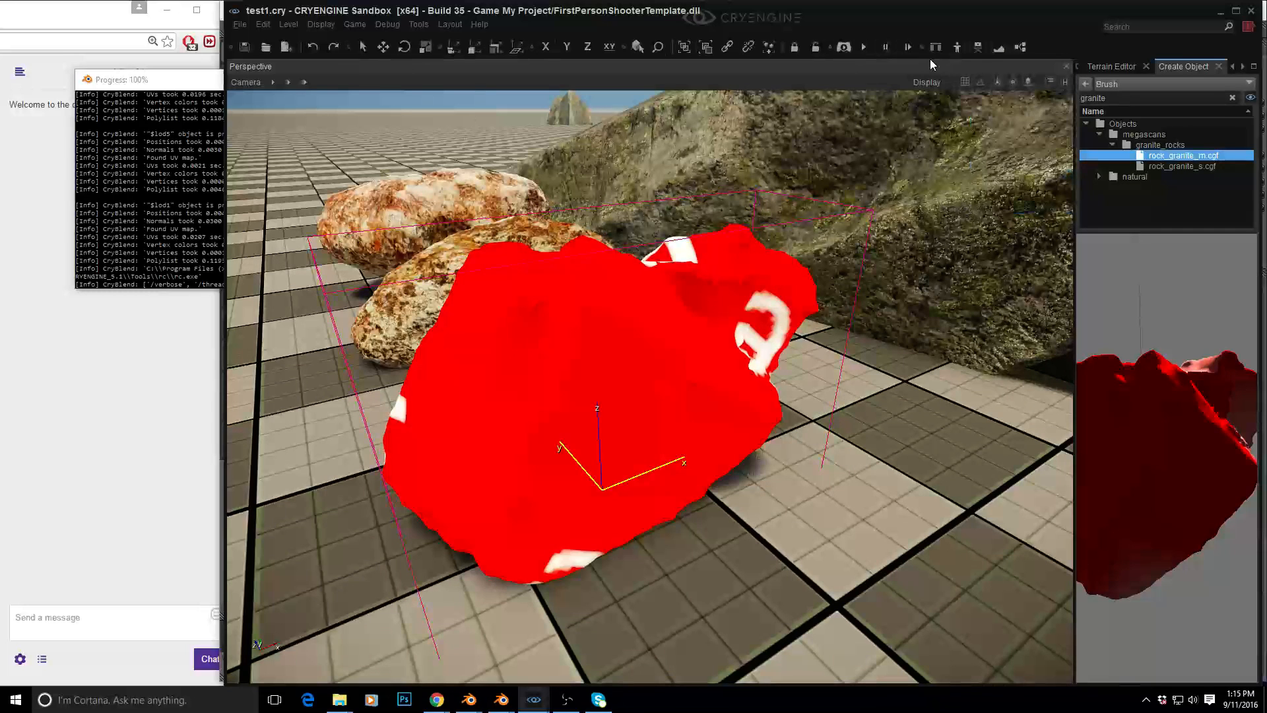
right_click(1050, 43)
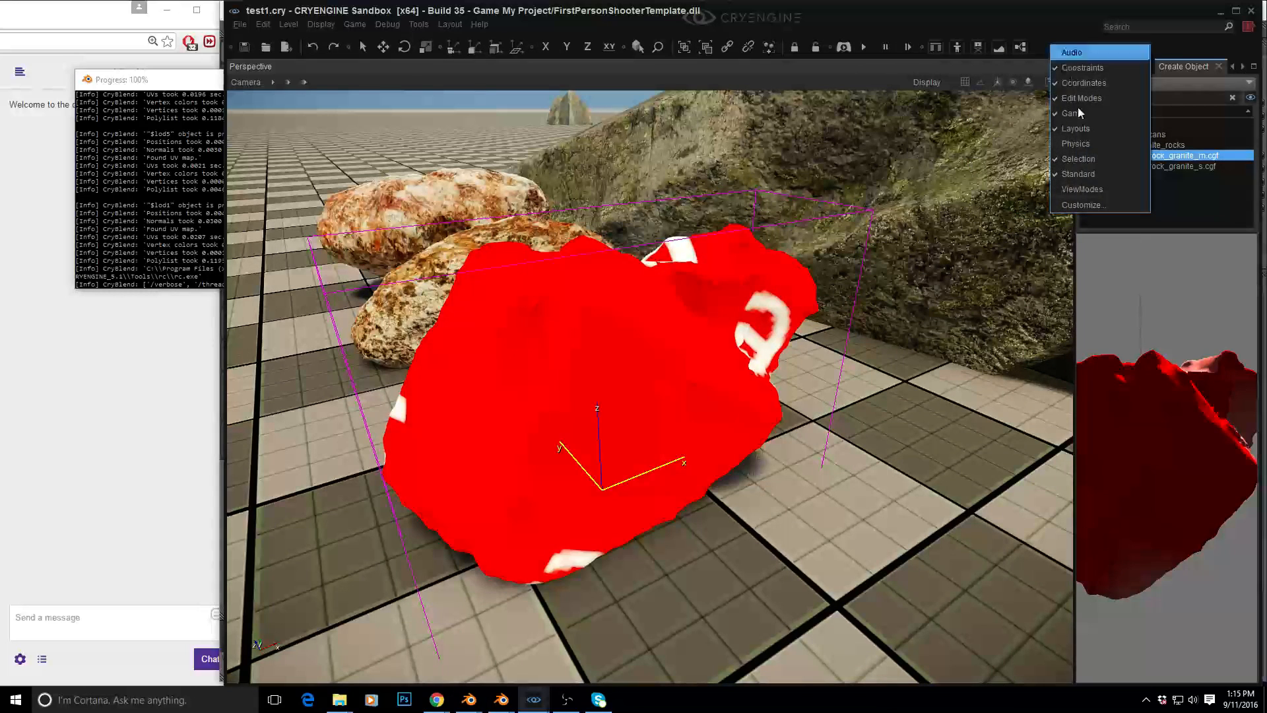
click(1082, 188)
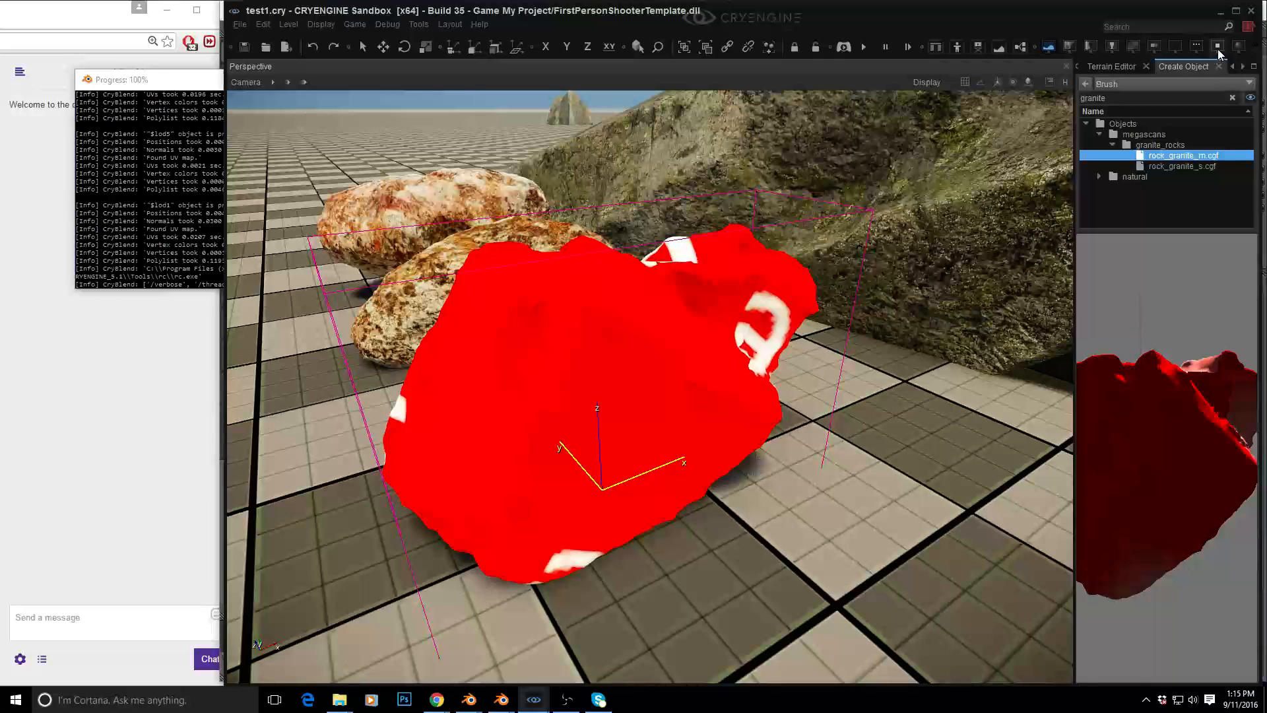
Turn on the color-coded LOD debug view (e_DebugDraw = 3) and inspect the LOD label on the placed rock
click(1257, 52)
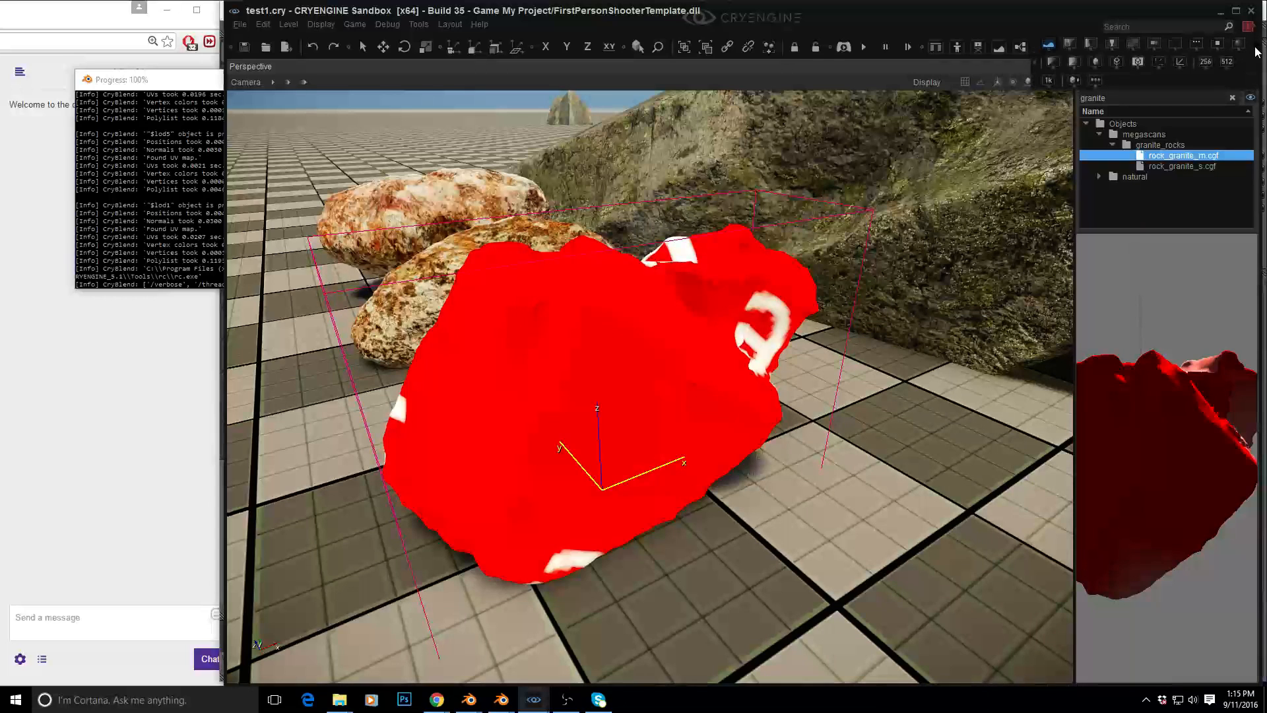
click(1074, 80)
right_drag(700, 287, 706, 294)
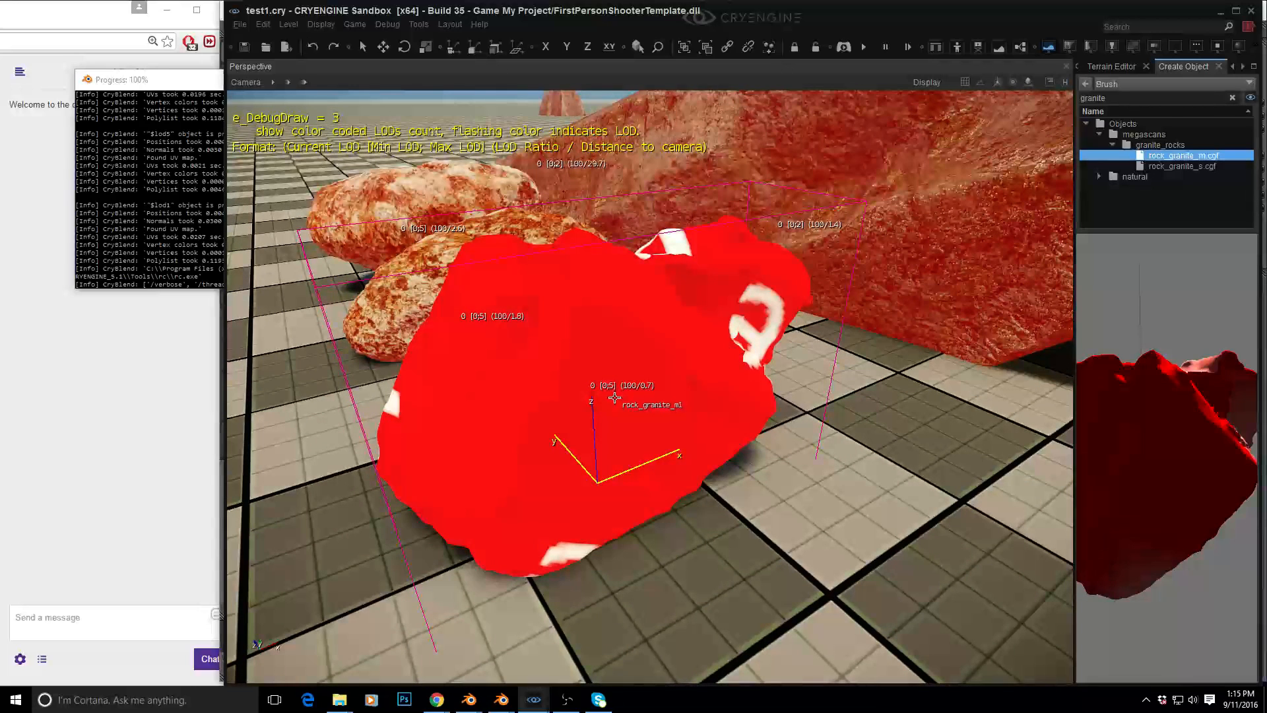
right_drag(629, 355, 623, 335)
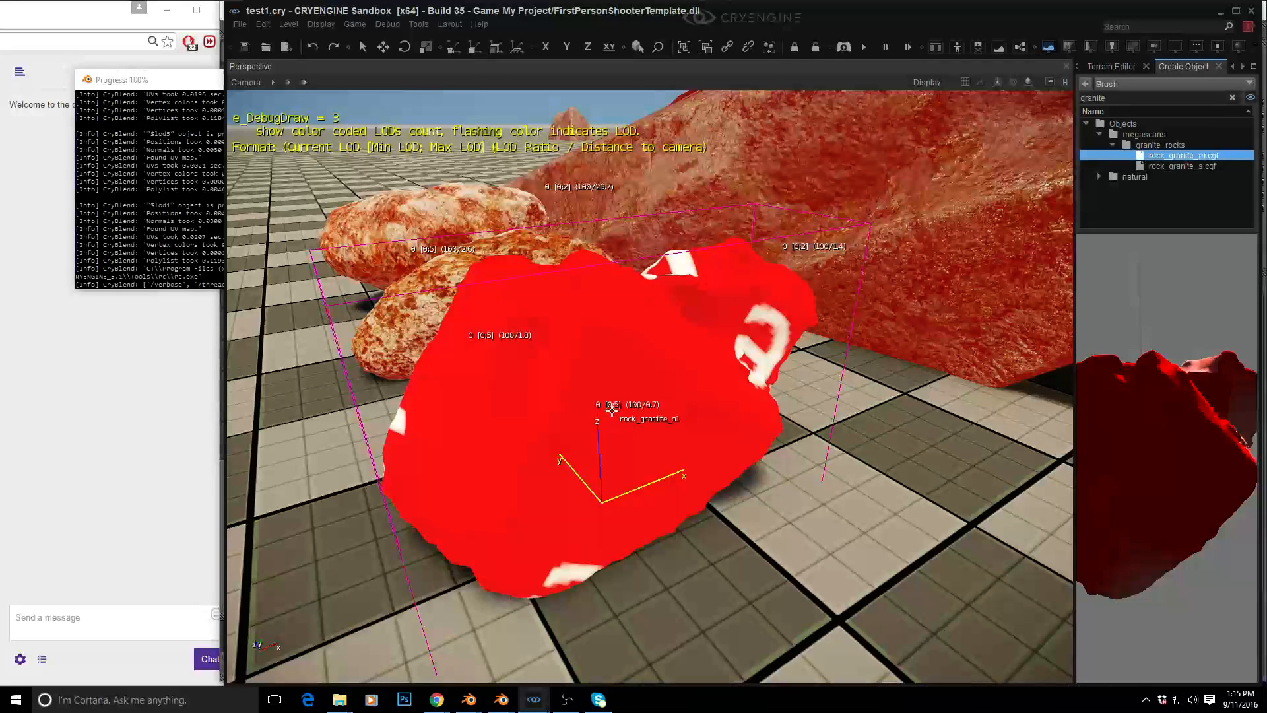
right_drag(653, 406, 634, 415)
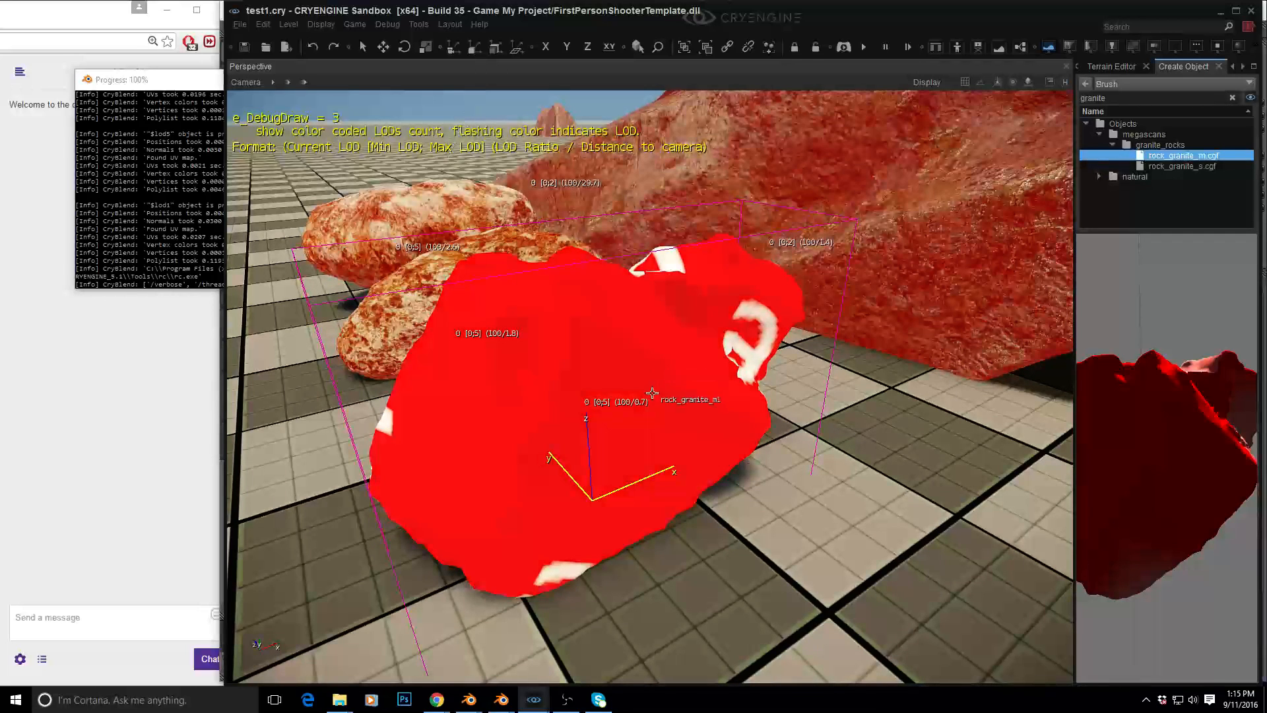
Examine how the placed rock's LODs switch as the camera distance increases and decreases
scroll(654, 416, down, 5)
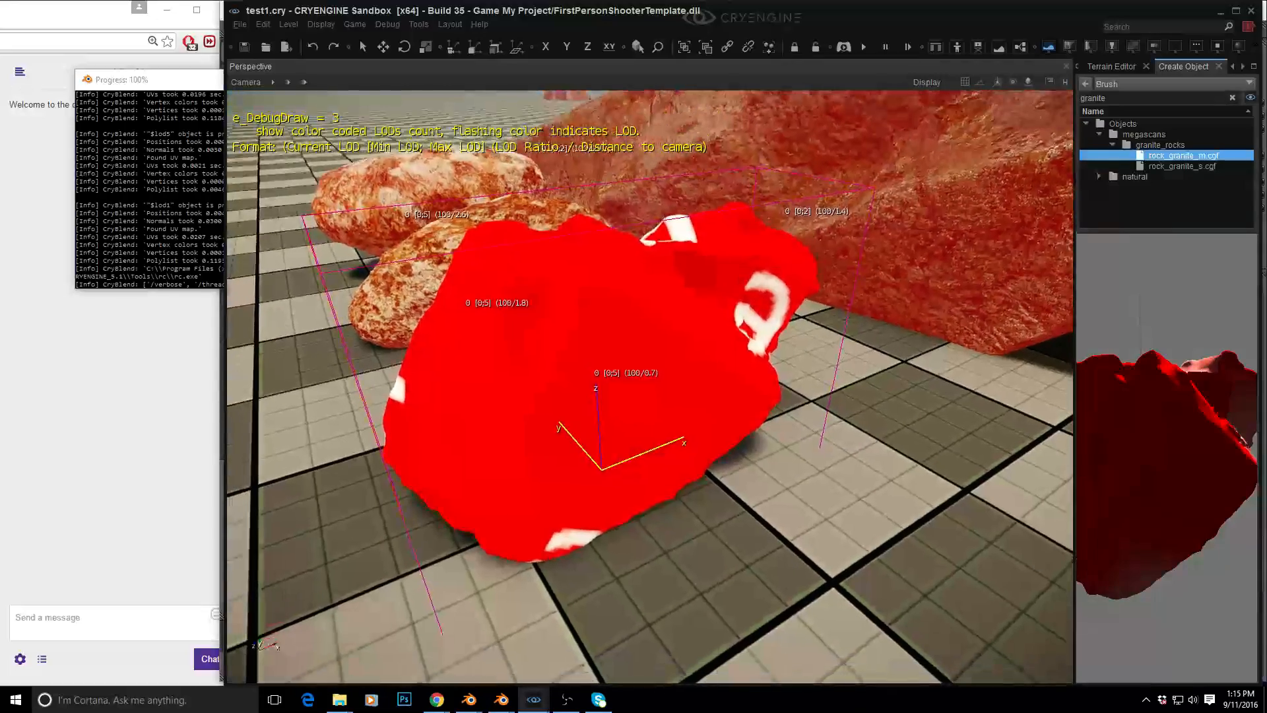
scroll(653, 416, down, 5)
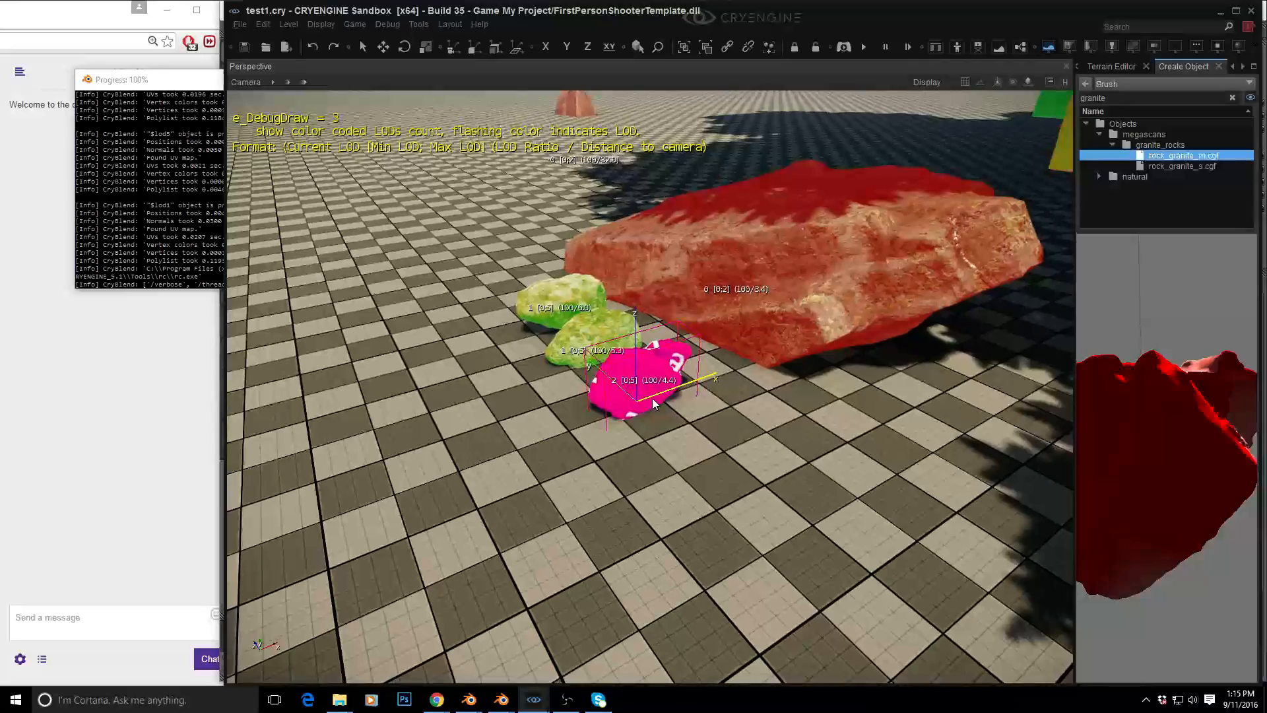
scroll(615, 388, down, 5)
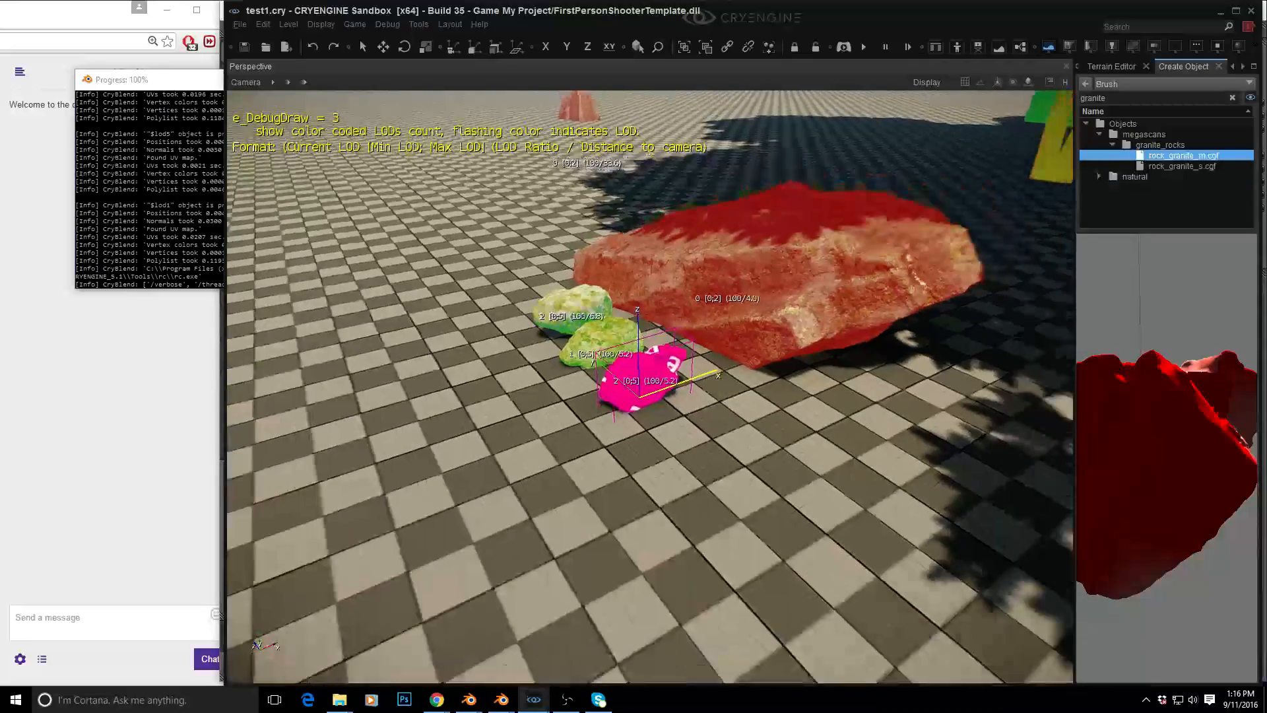
key(s)
key(w)
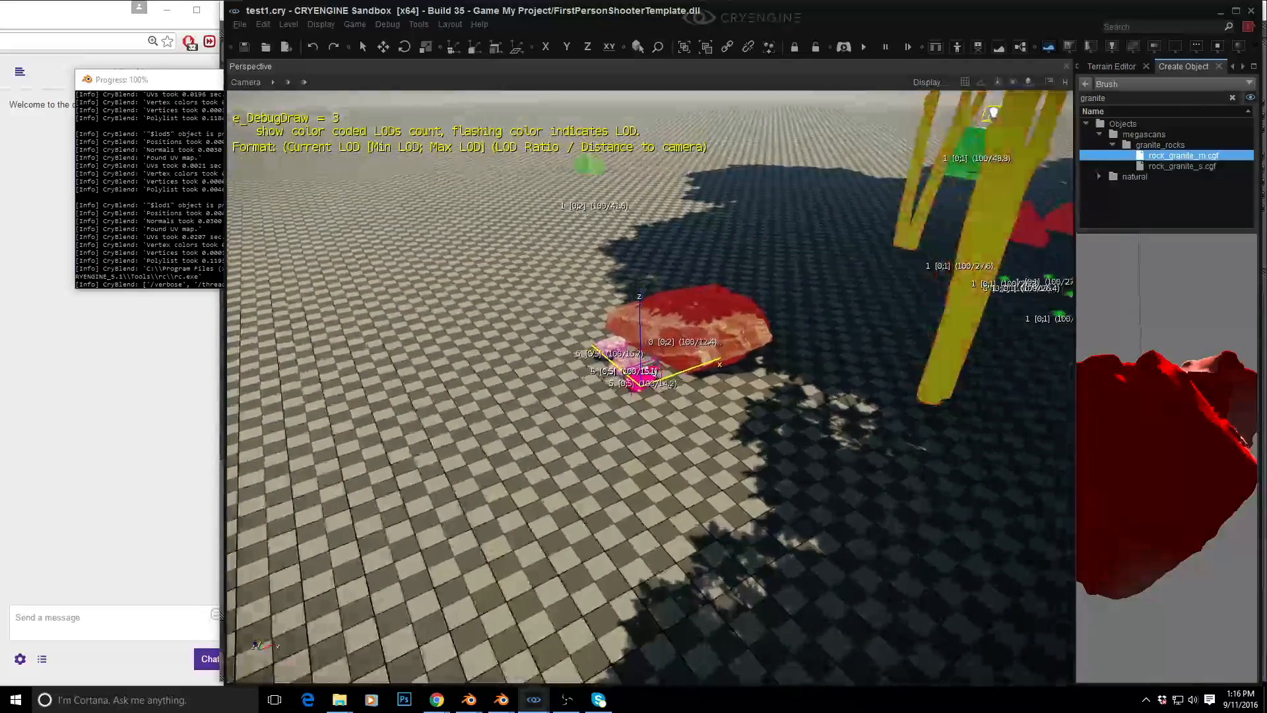
scroll(635, 375, up, 3)
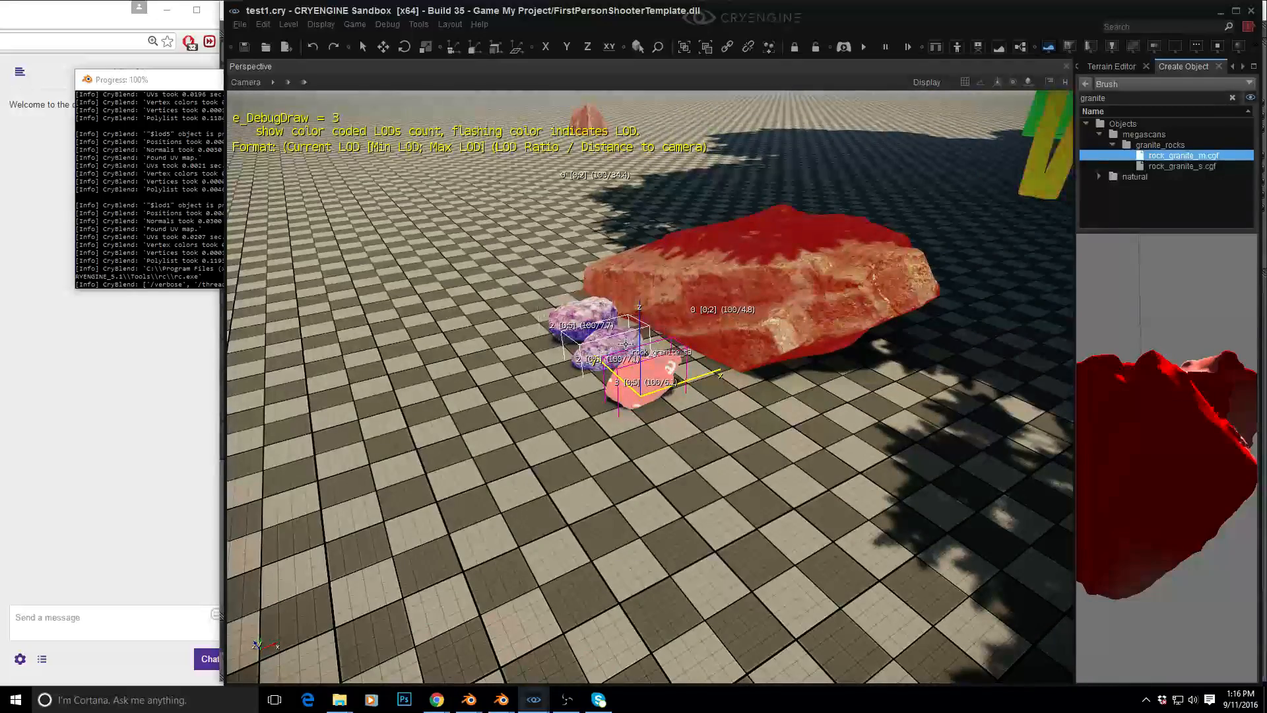
scroll(637, 373, up, 4)
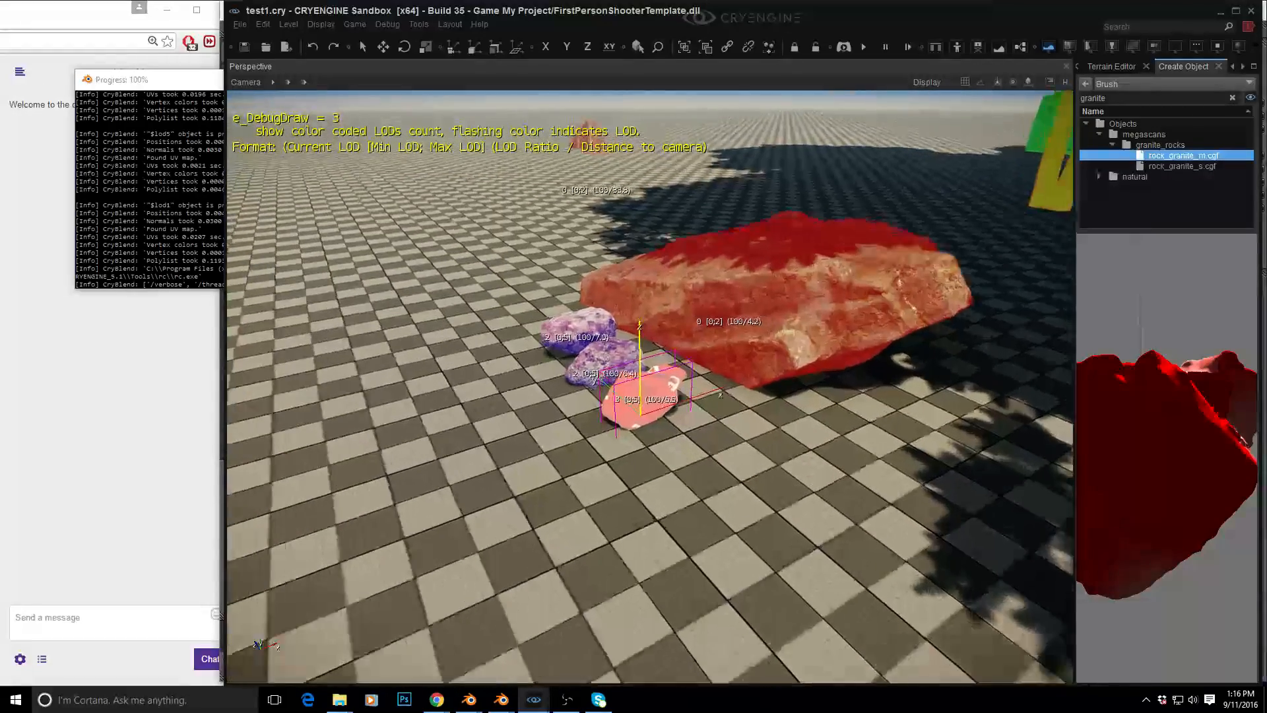
scroll(637, 371, up, 4)
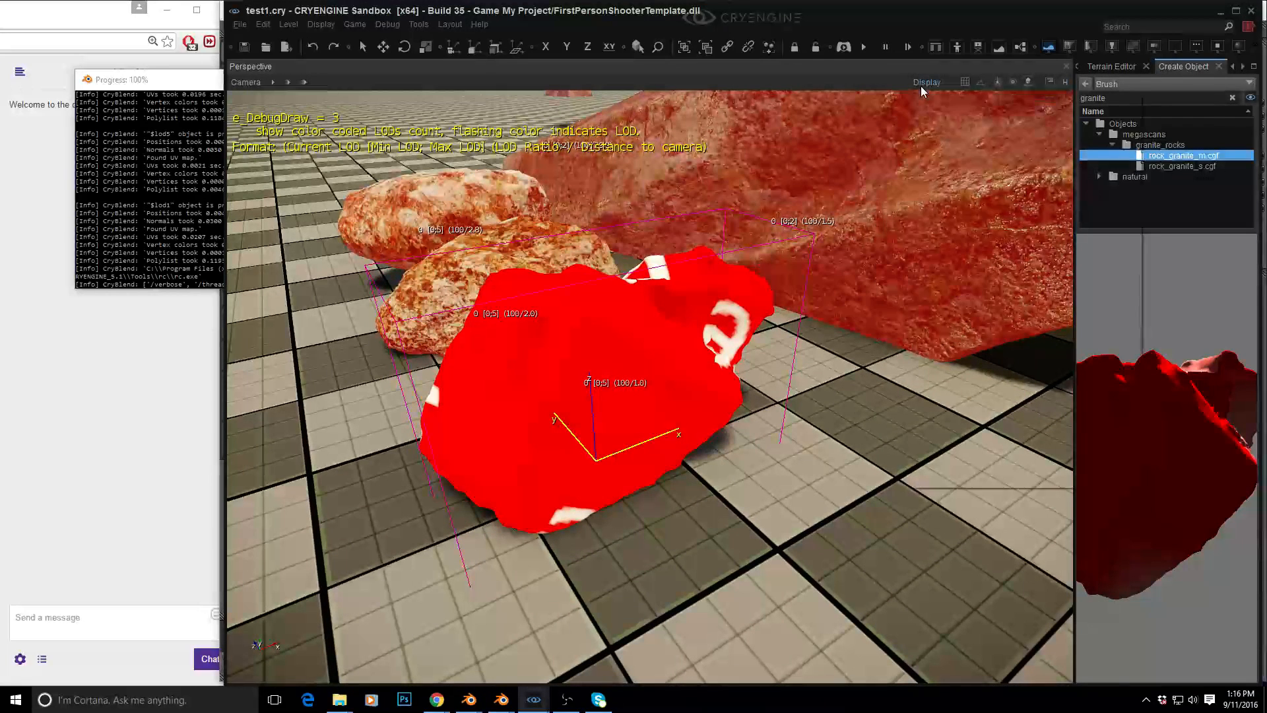
Turn on Show Physics Proxies in the debug display options and compare the new rock with its neighbours
click(924, 84)
scroll(1040, 301, down, 3)
scroll(1041, 301, down, 4)
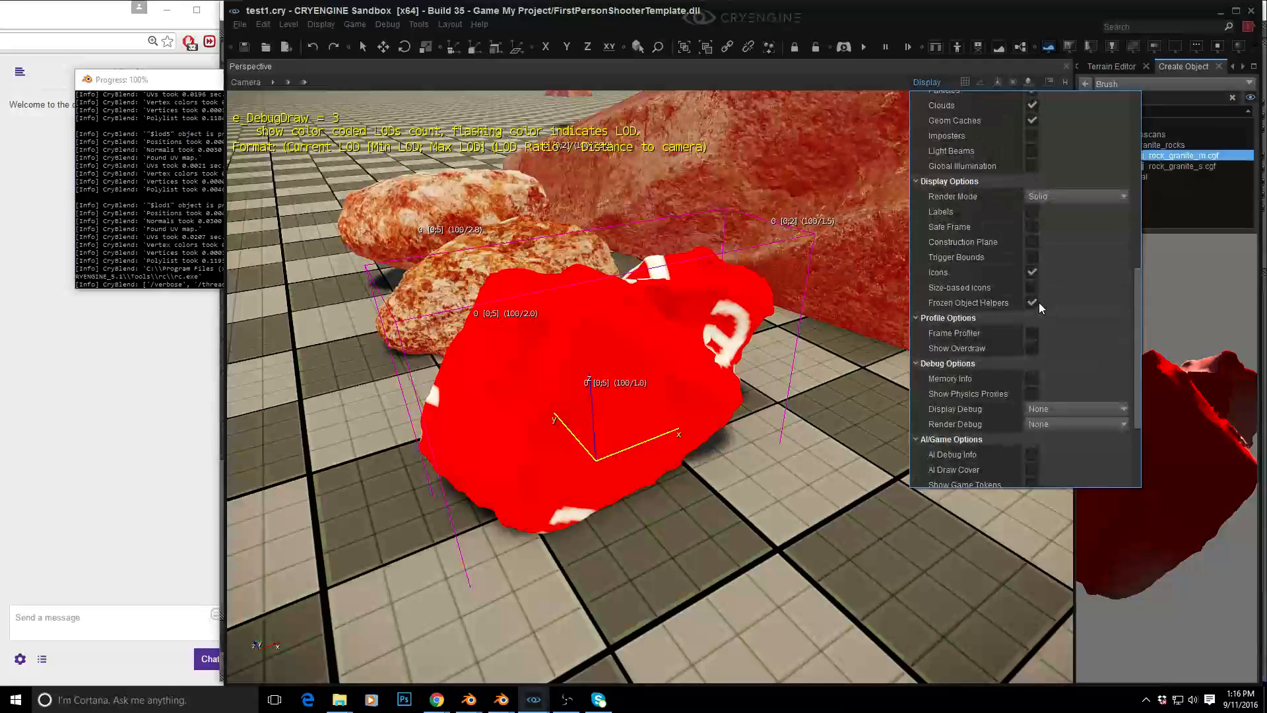
click(1063, 408)
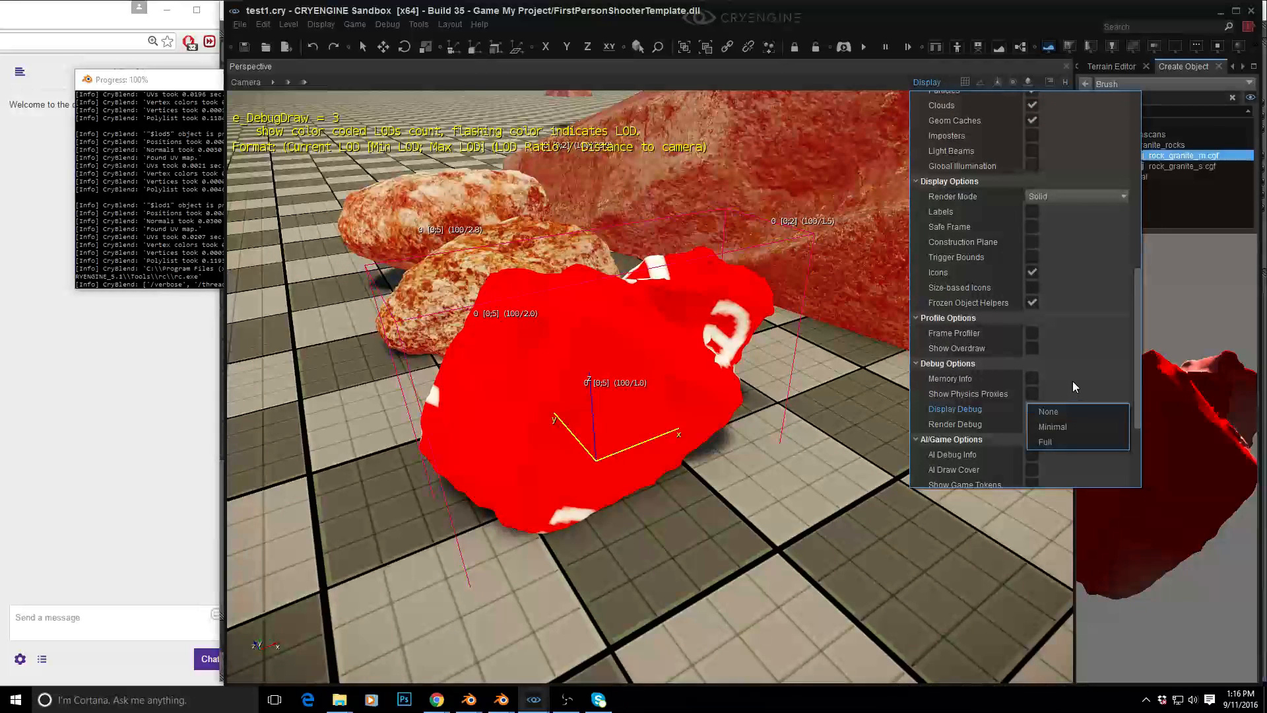
click(1073, 381)
click(1031, 393)
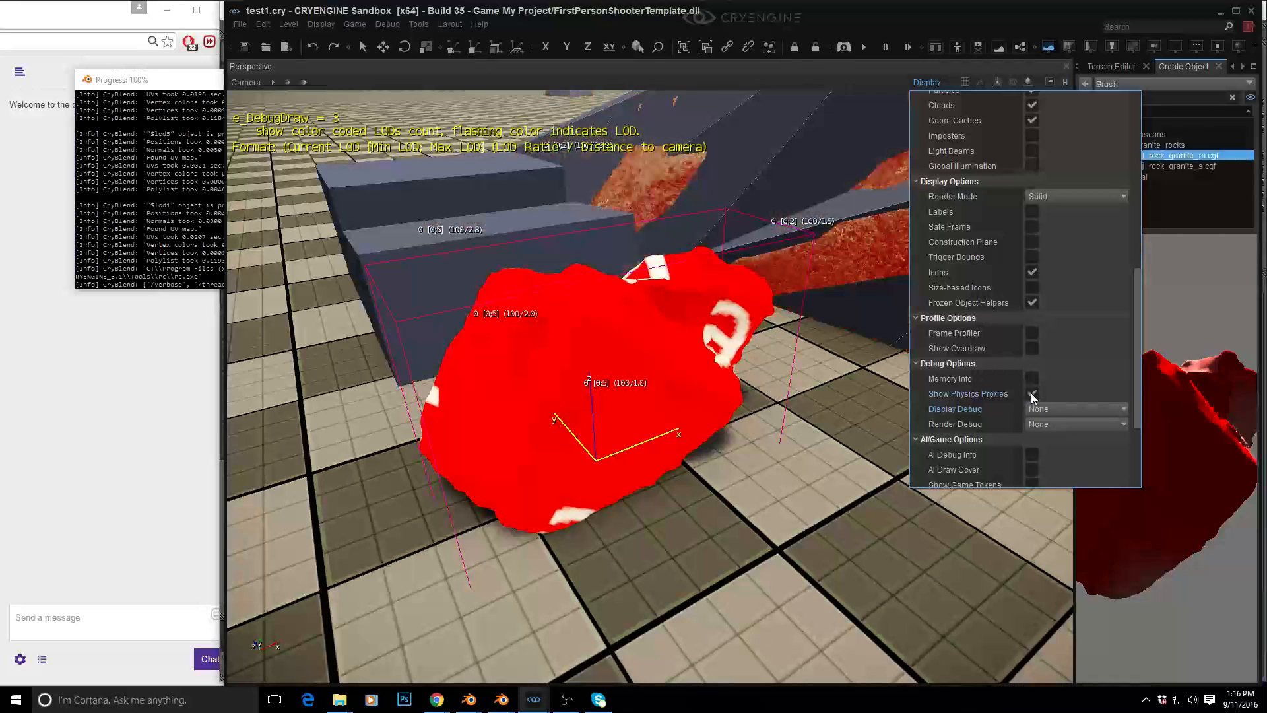
right_drag(793, 401, 671, 368)
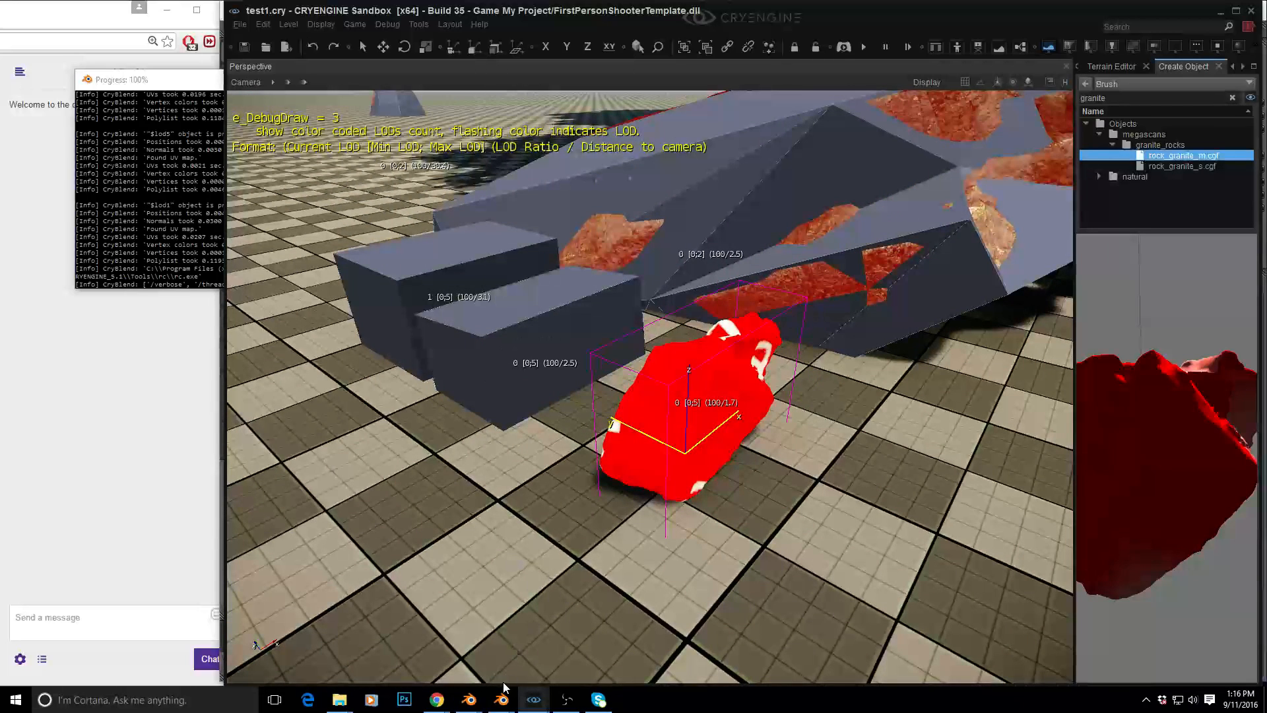
Switch to the Blender window holding the granite rock scene and minimize the export progress console
mouse_move(503, 698)
click(581, 643)
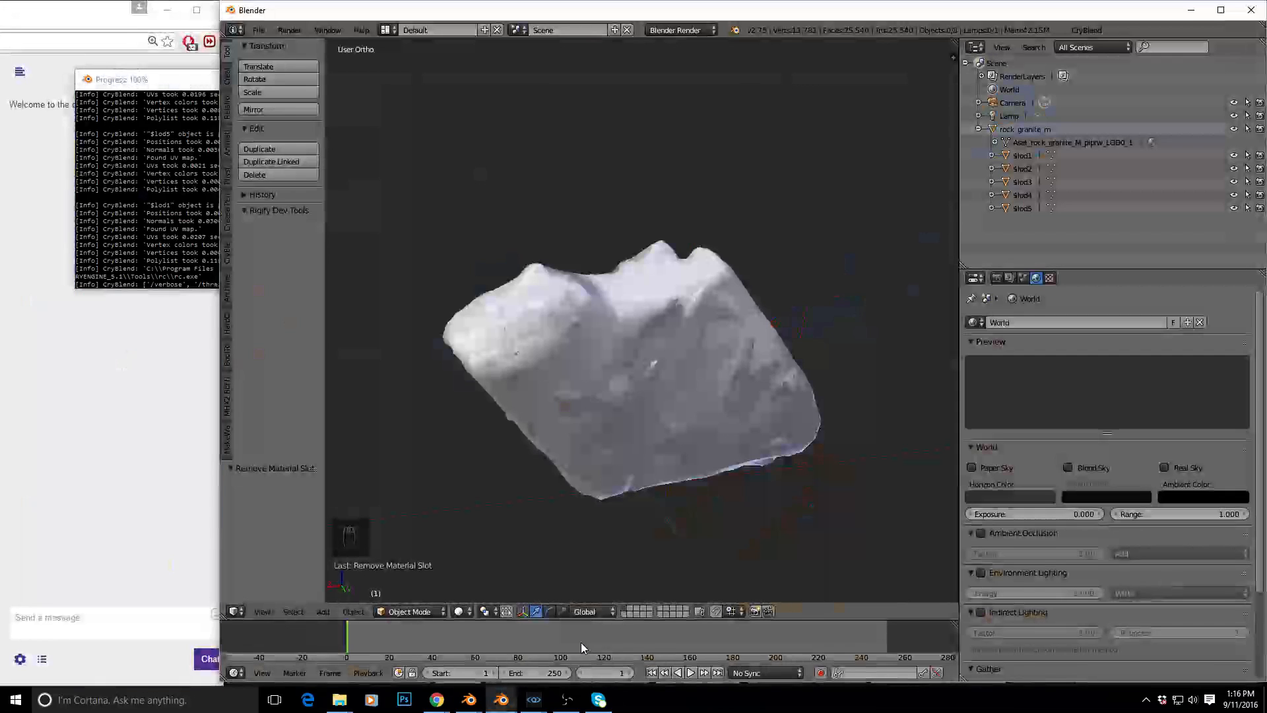
click(207, 94)
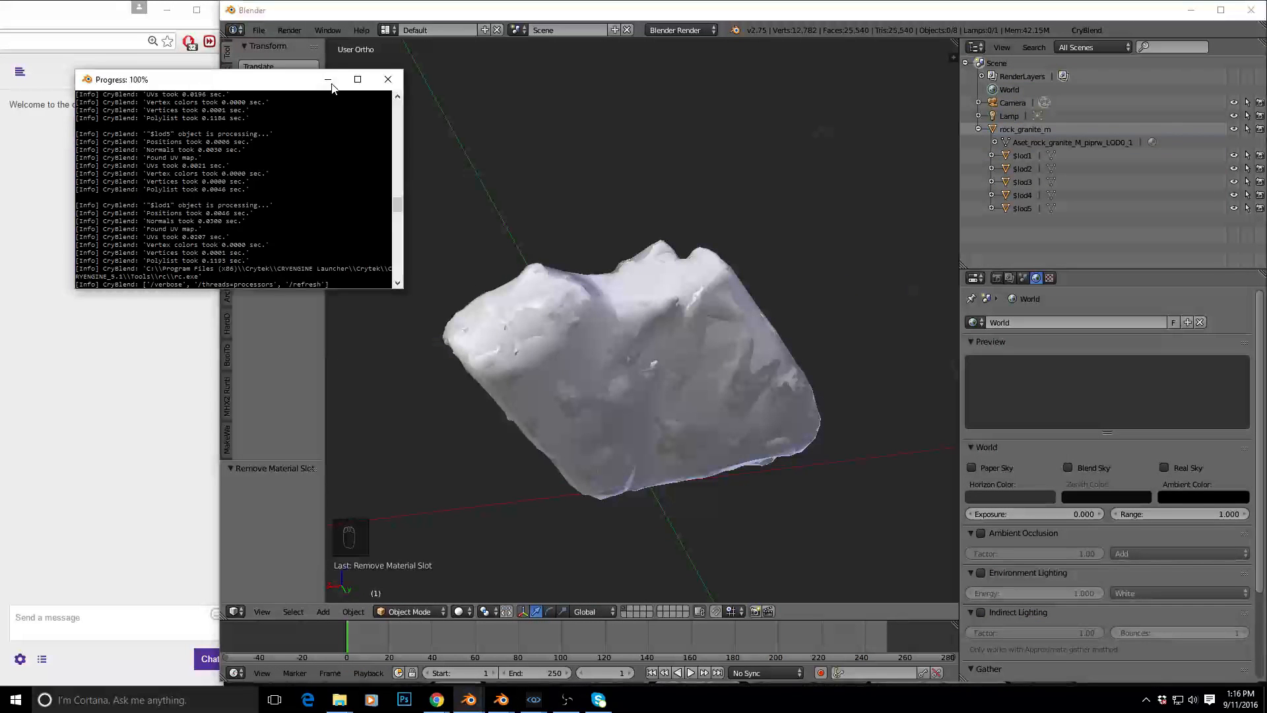
click(330, 79)
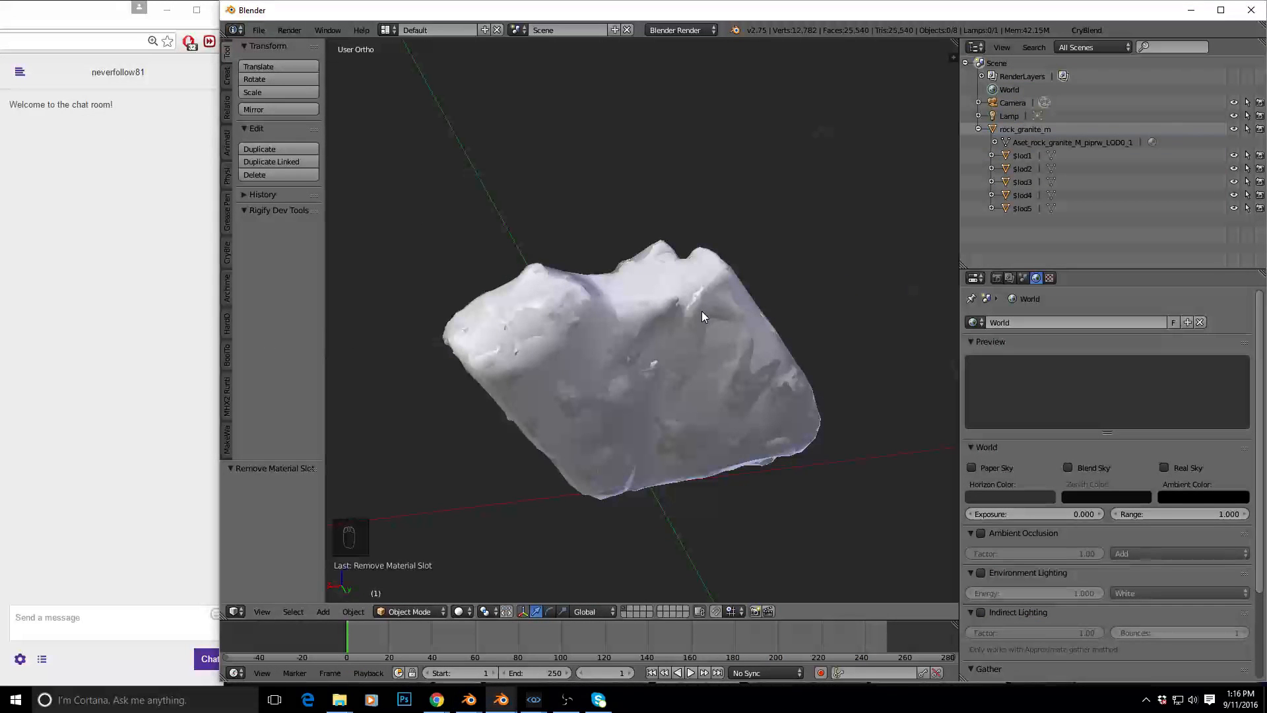
Select rock_granite_m and add a CryBlend box physics proxy to it
click(1036, 132)
middle_drag(622, 380, 682, 391)
middle_drag(813, 282, 617, 342)
click(1143, 30)
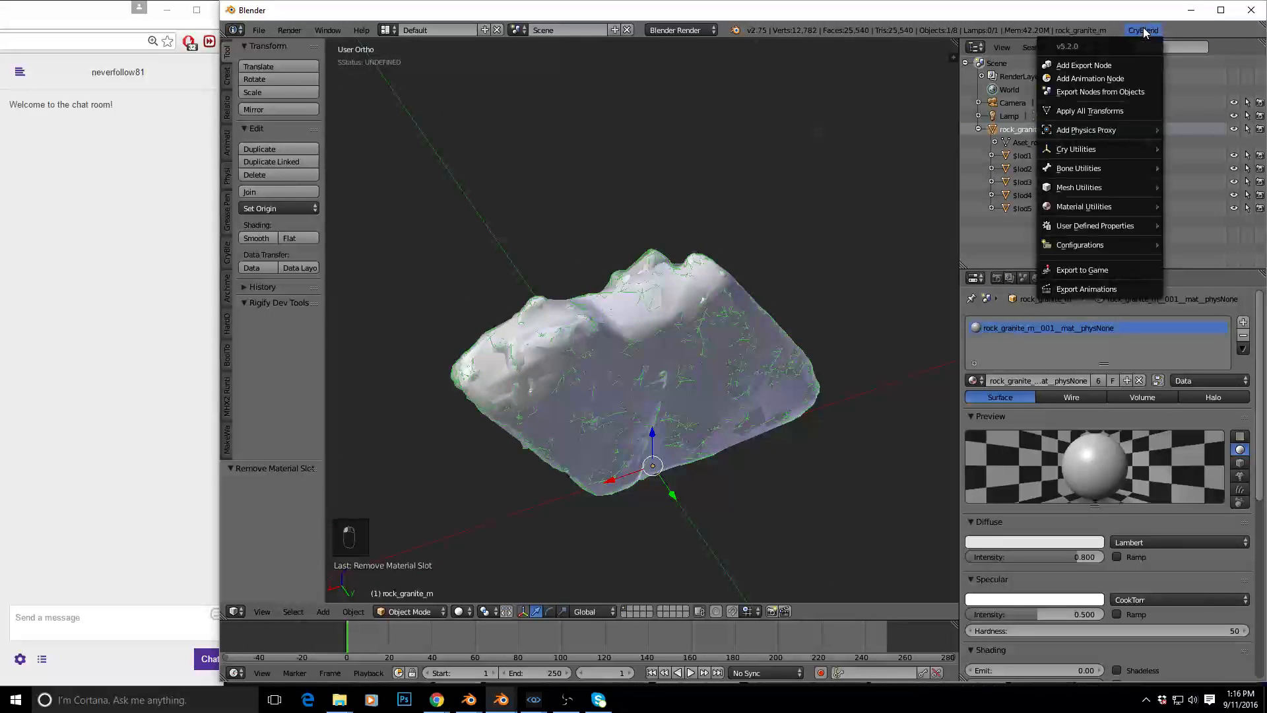
mouse_move(1083, 129)
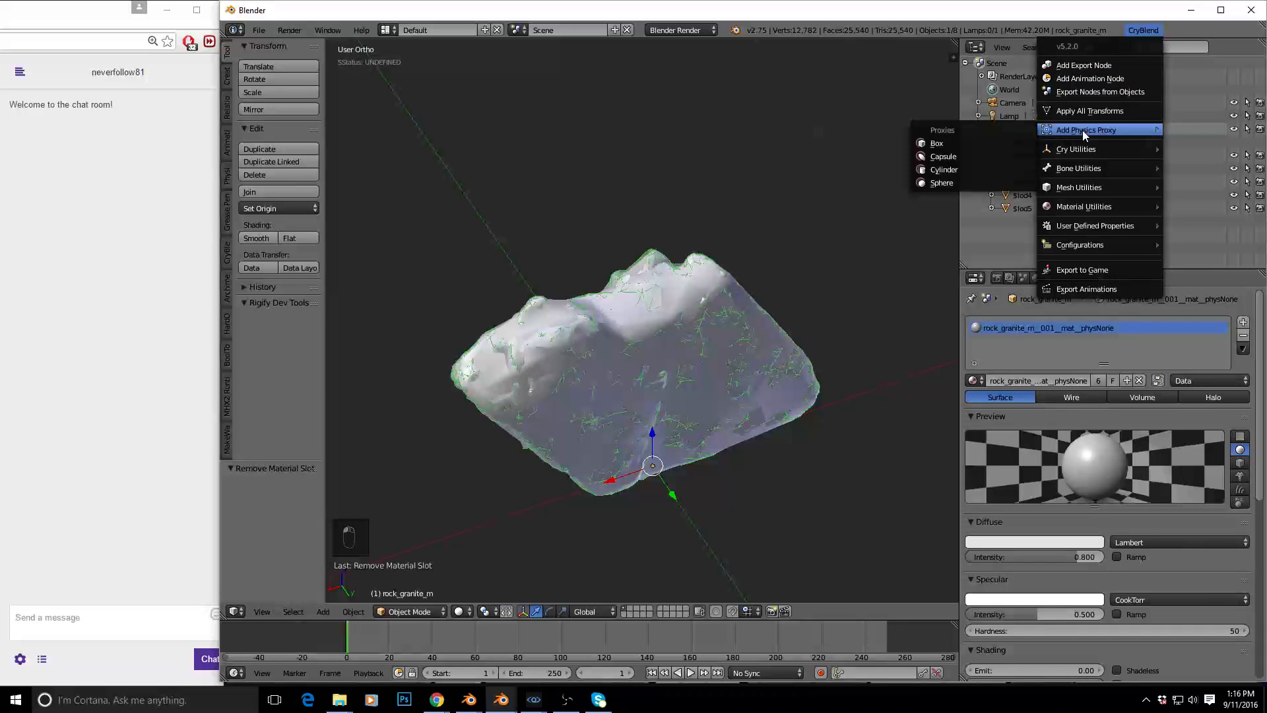
click(996, 144)
Check the box proxy's fit around the rock and parent rock_granite_m_box-proxy to rock_granite_m in the outliner
middle_drag(687, 314, 801, 293)
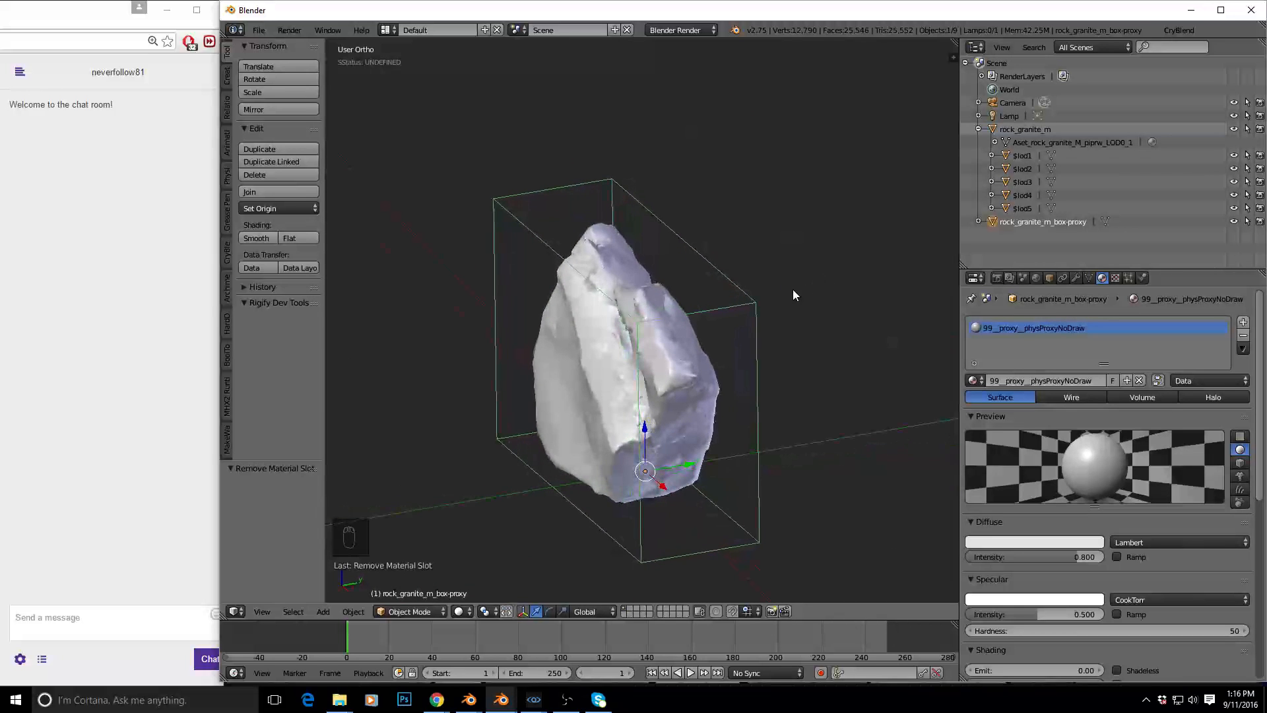
middle_drag(722, 317, 658, 307)
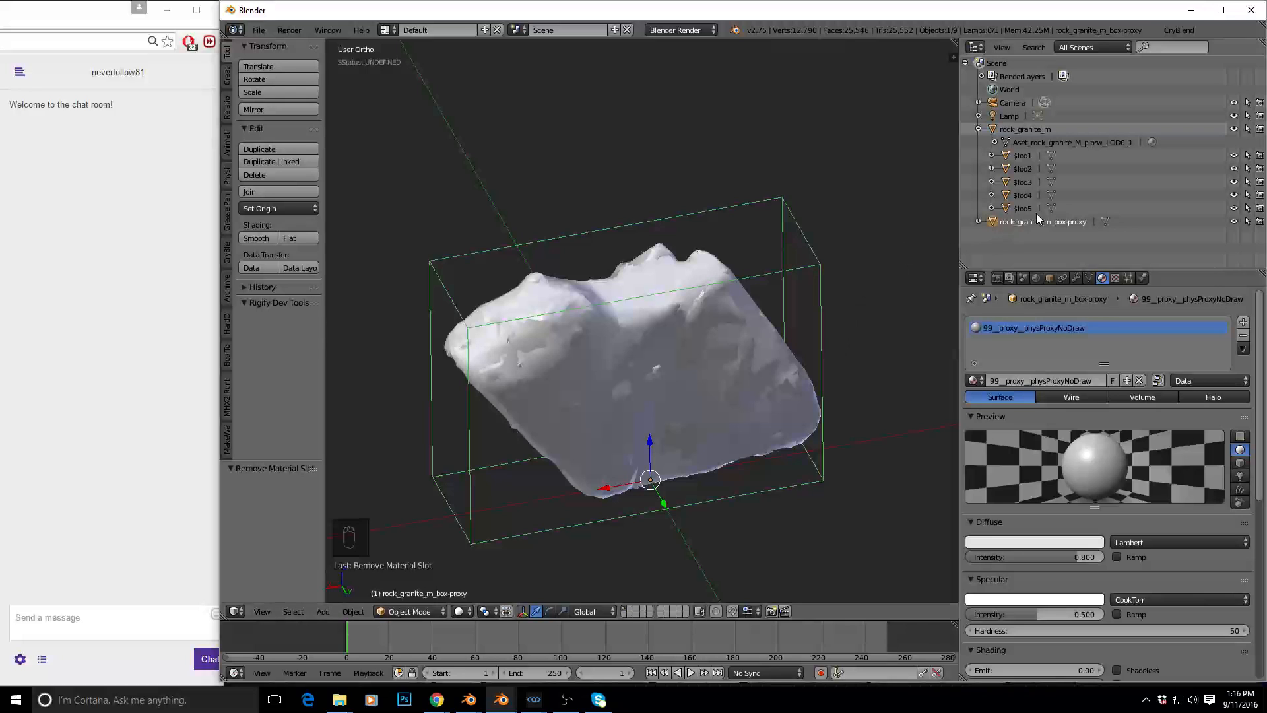
mouse_move(923, 257)
middle_down()
mouse_move(817, 280)
mouse_move(774, 257)
mouse_move(848, 256)
mouse_move(839, 258)
middle_up()
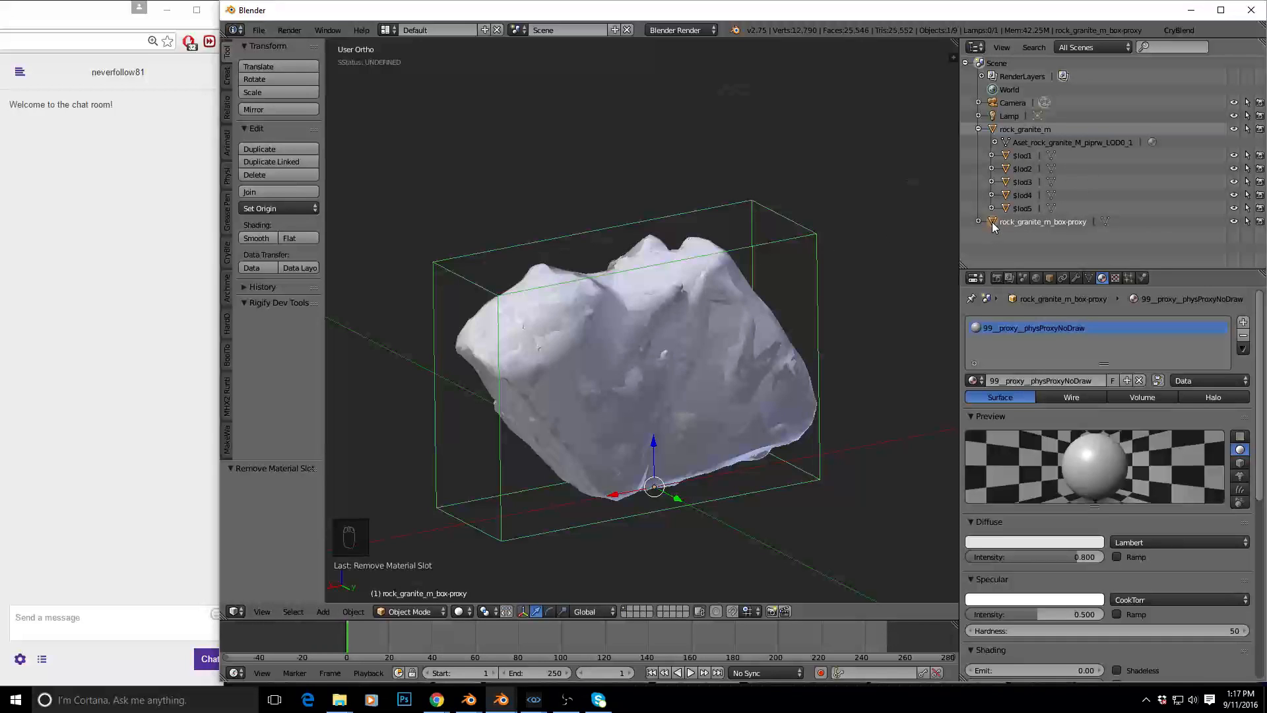
drag(994, 227, 1008, 132)
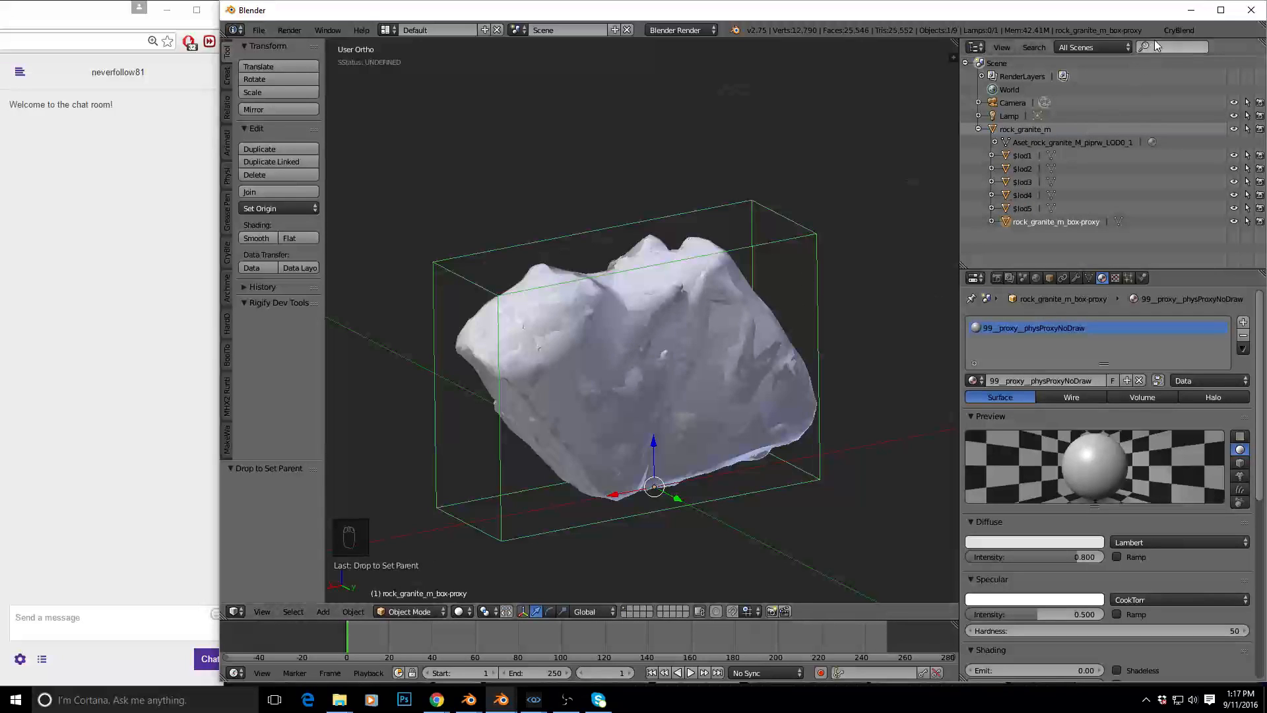
Export the rock with its proxy to the game's Objects/megascans/granite_rocks folder using CryBlend
click(1177, 31)
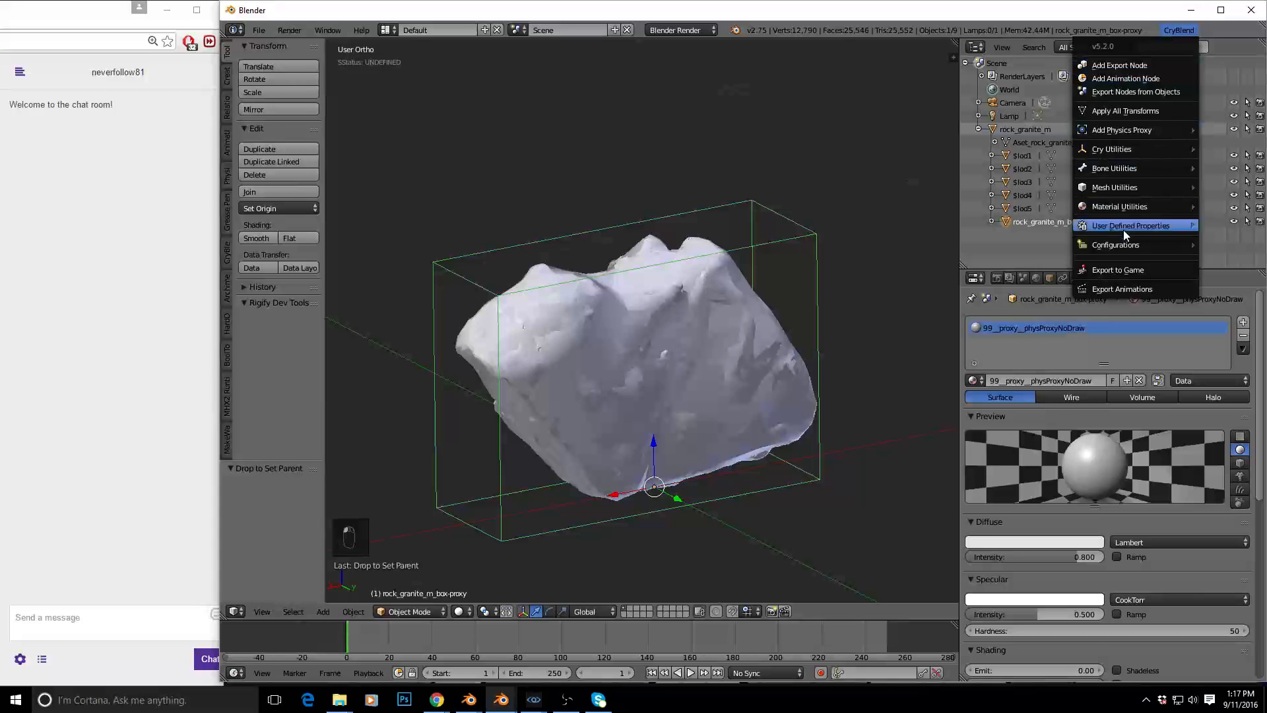
click(1114, 271)
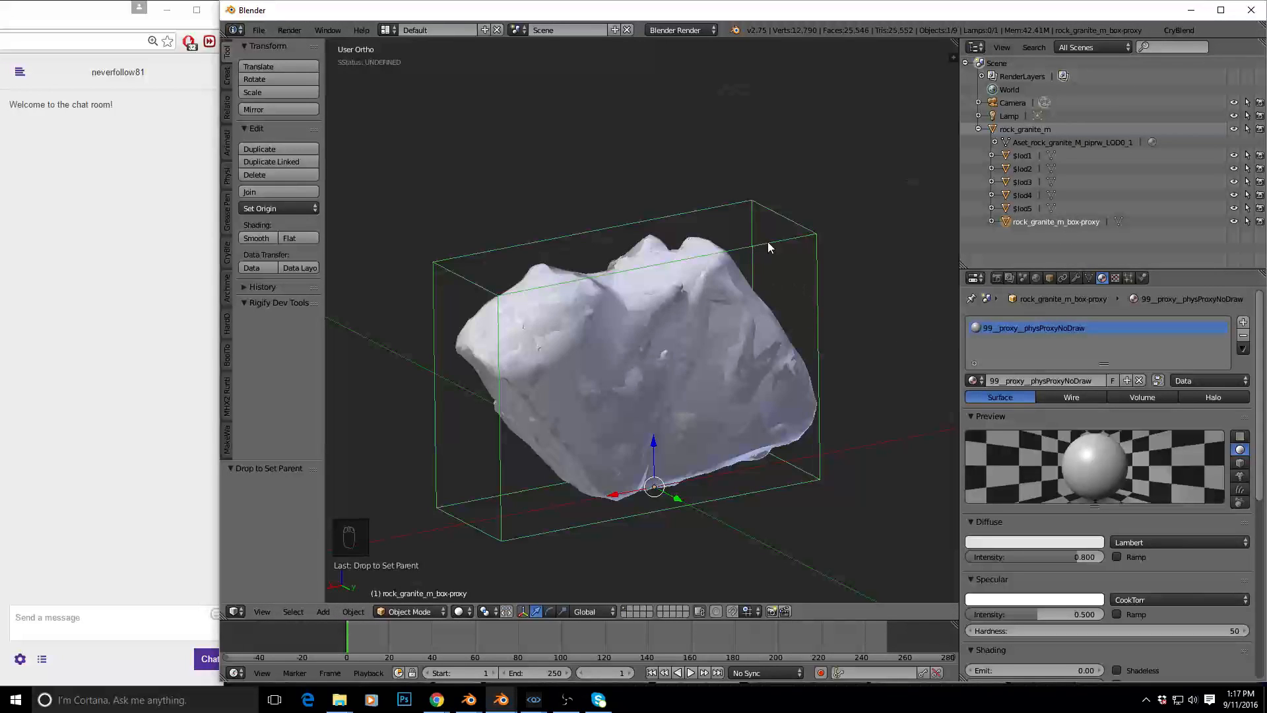
click(1171, 30)
click(1111, 268)
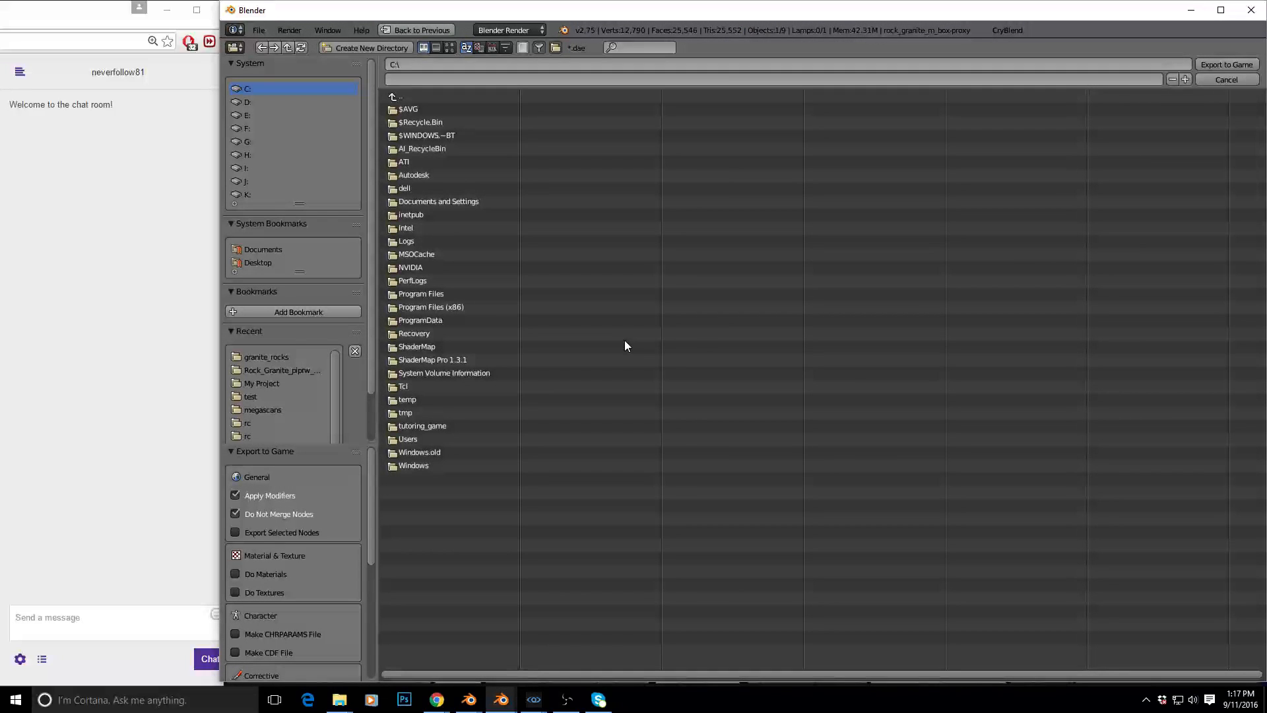
click(291, 358)
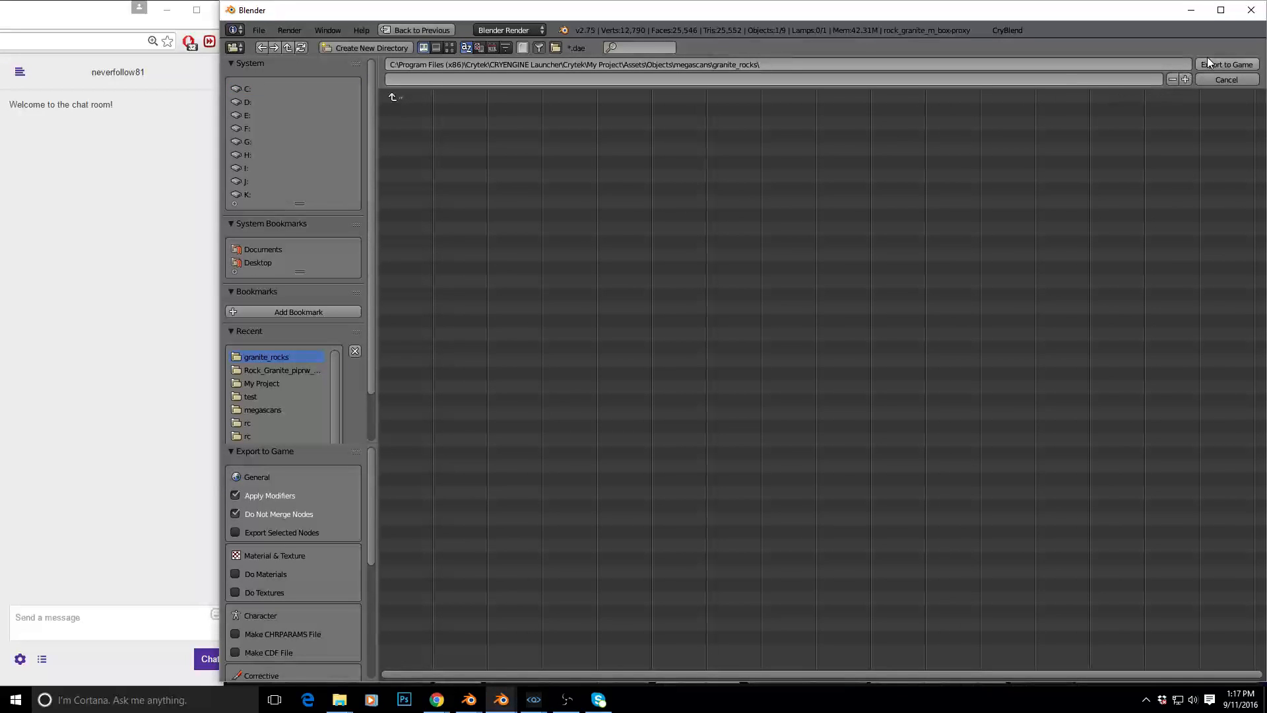
click(1223, 64)
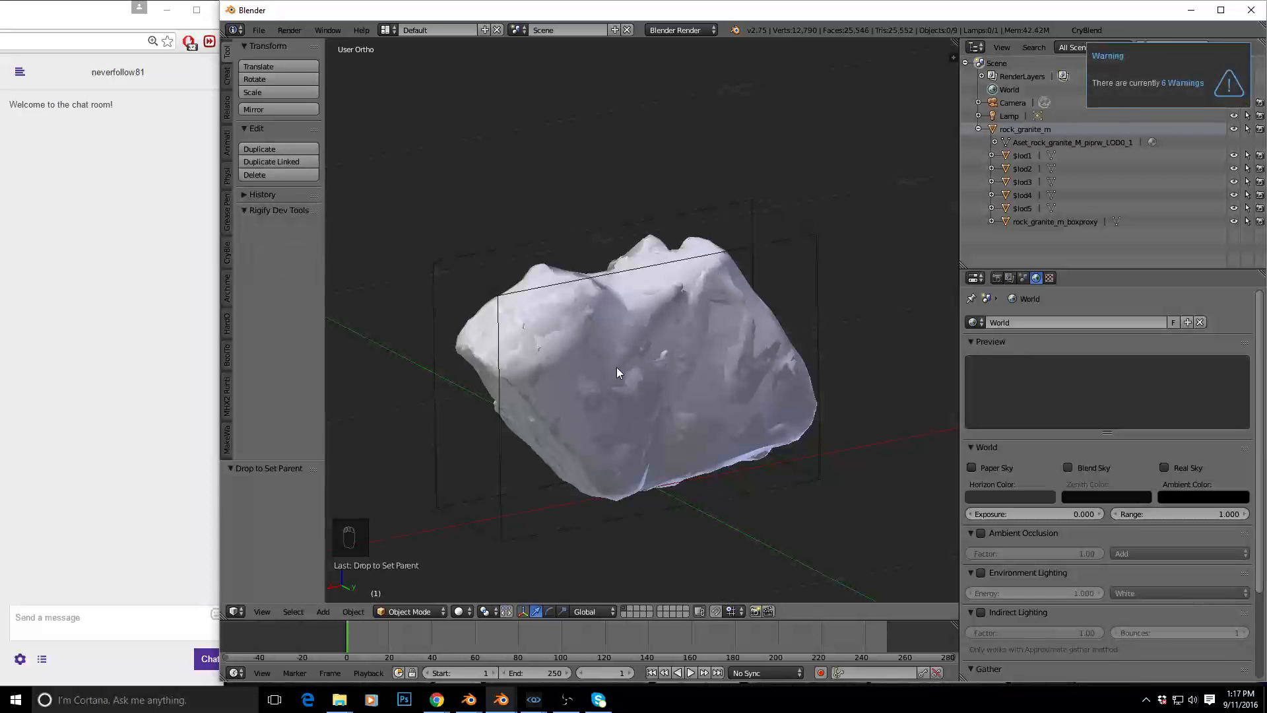
Switch to the CRYENGINE Sandbox level window and inspect the physics proxy on the placed rock_granite_m
mouse_move(534, 700)
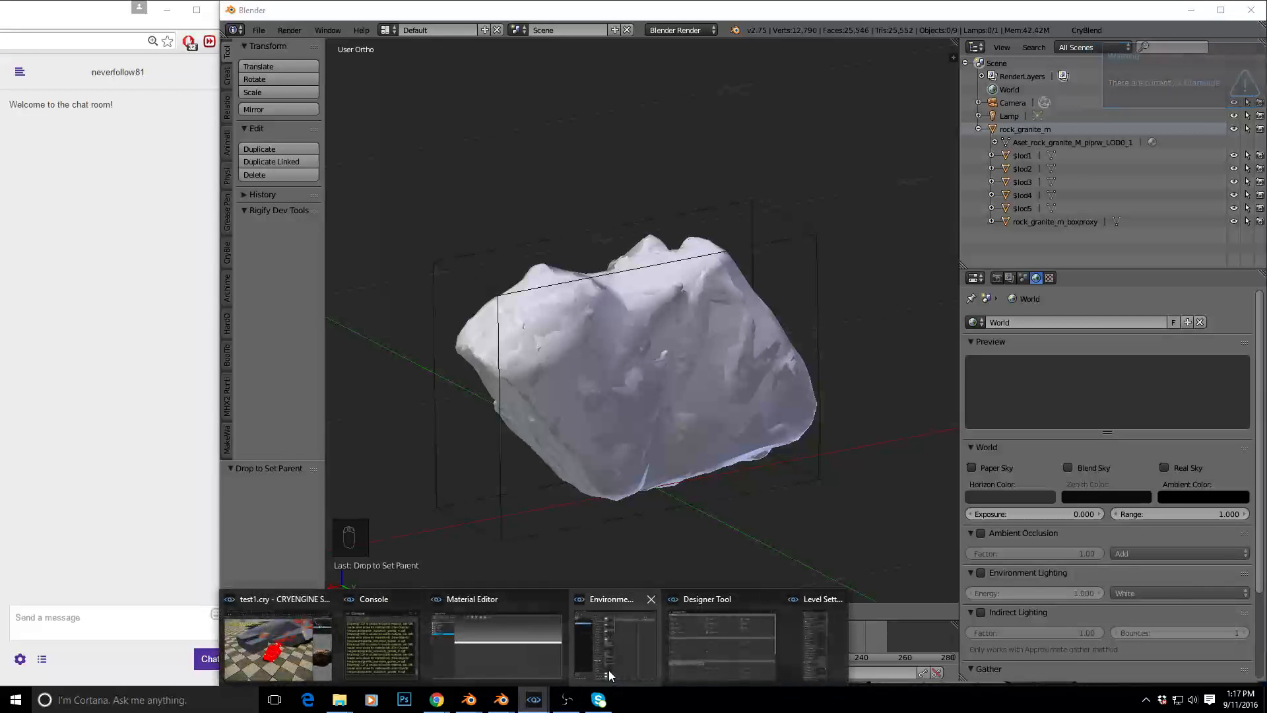
click(310, 654)
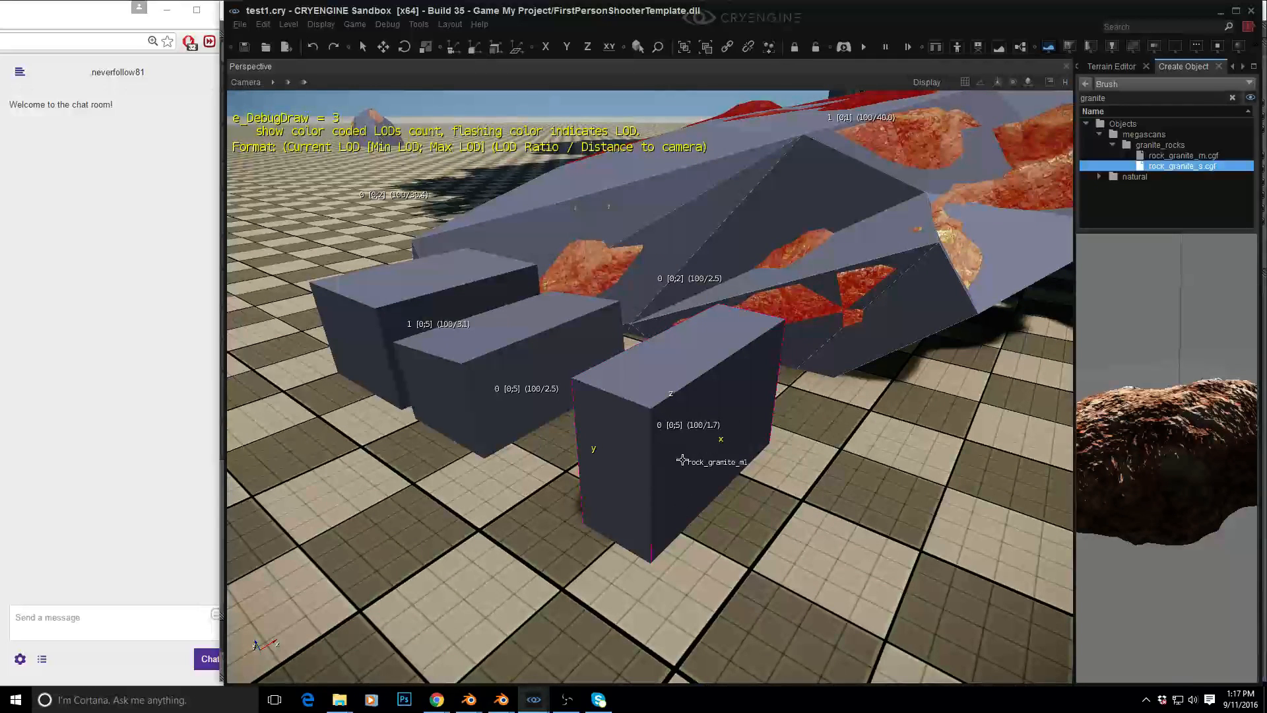
right_drag(688, 468, 668, 469)
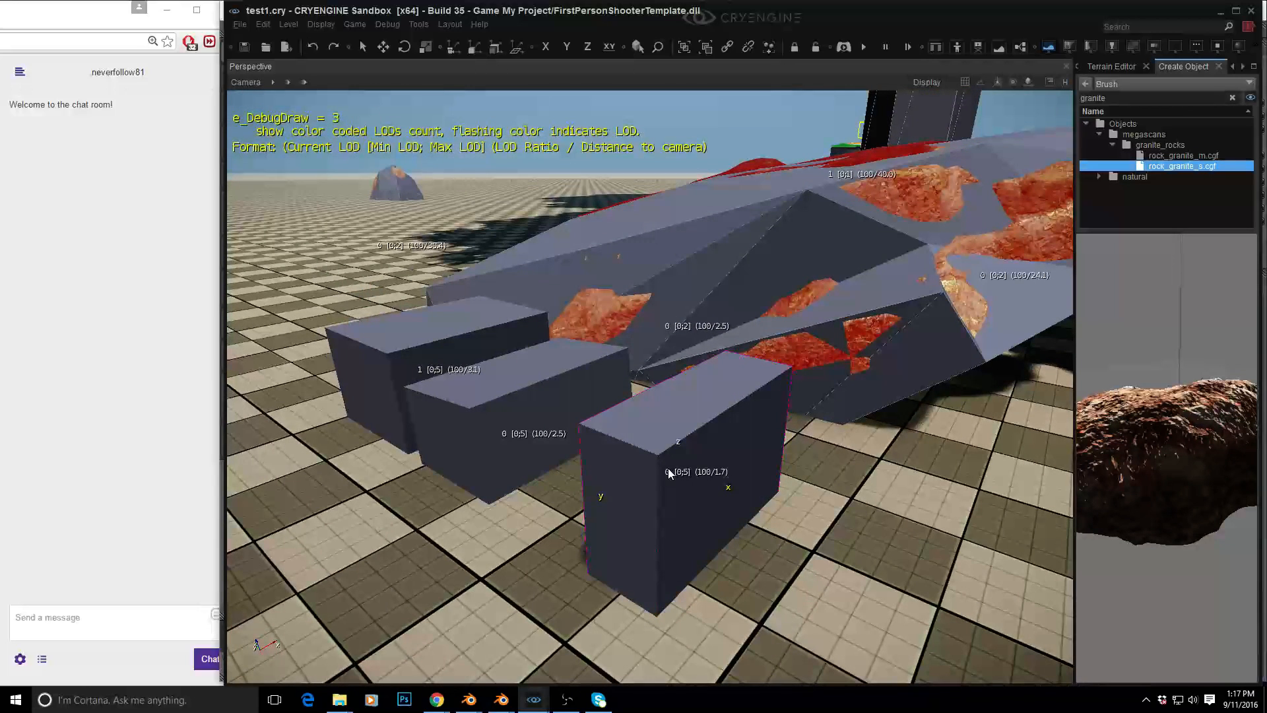
Run the level in game mode, walk the character against the rocks to test their collision, and leave game mode
key(ctrl+g)
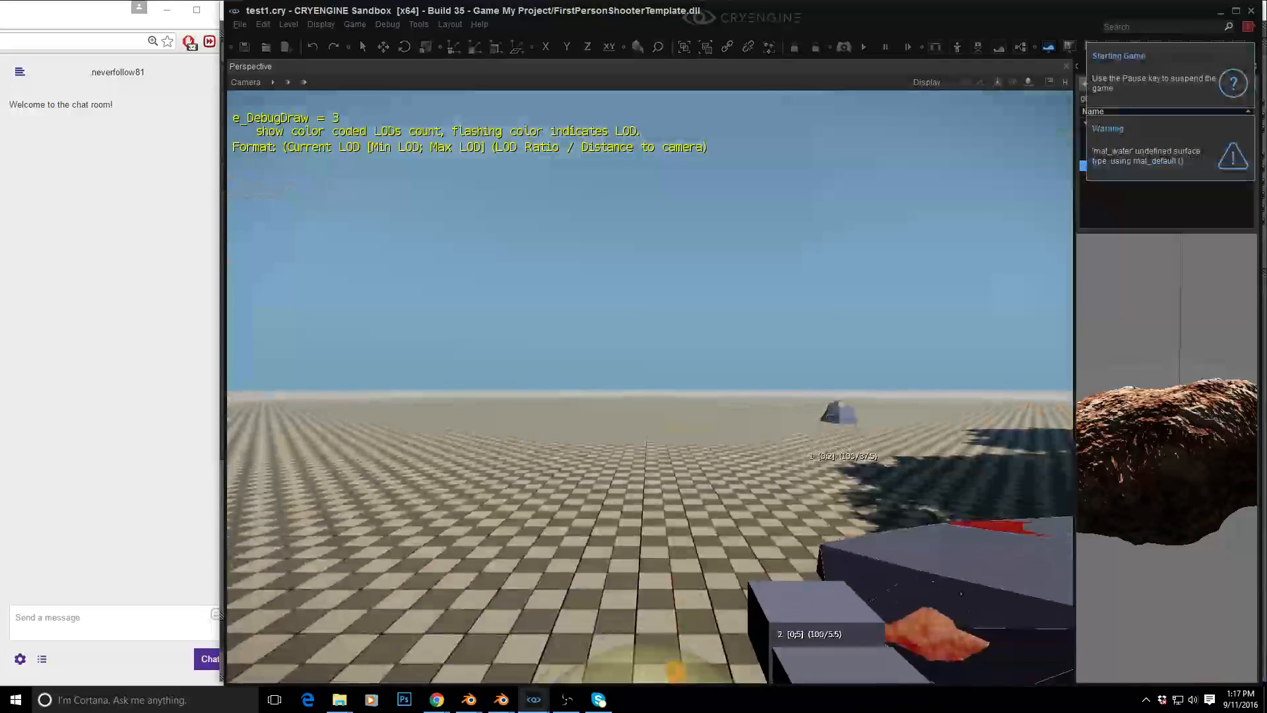
key(w)
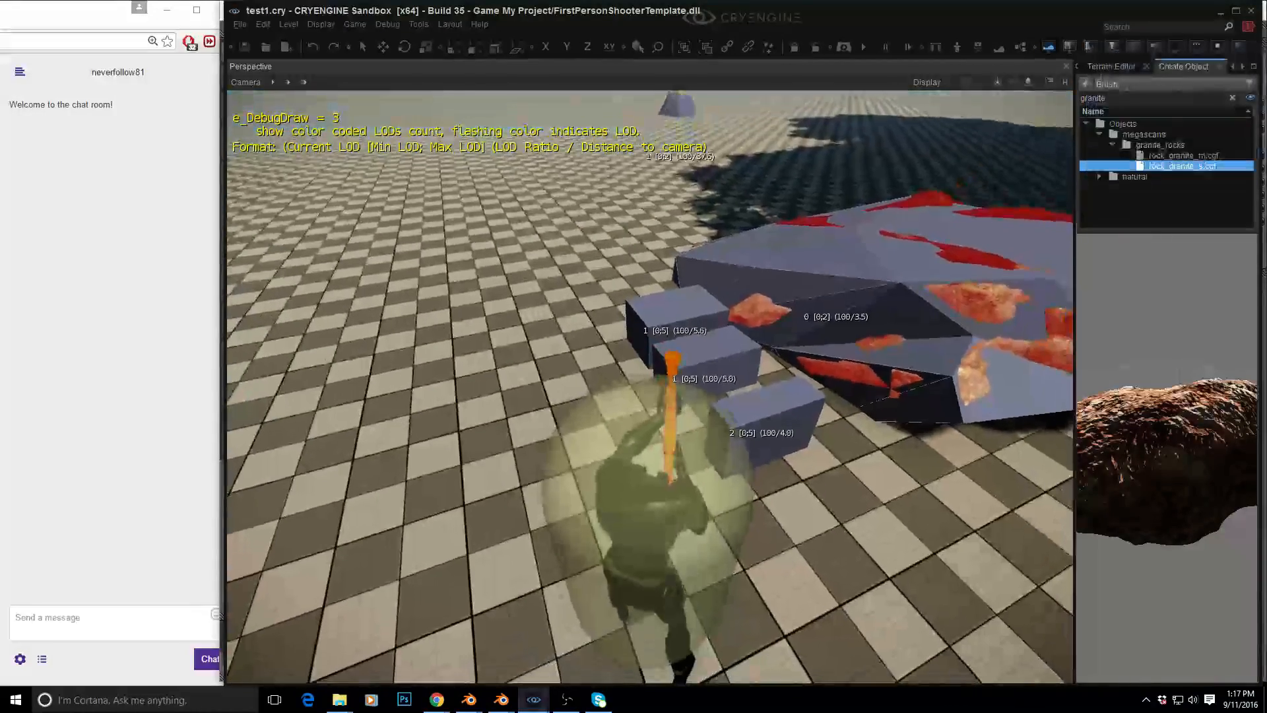
key(a)
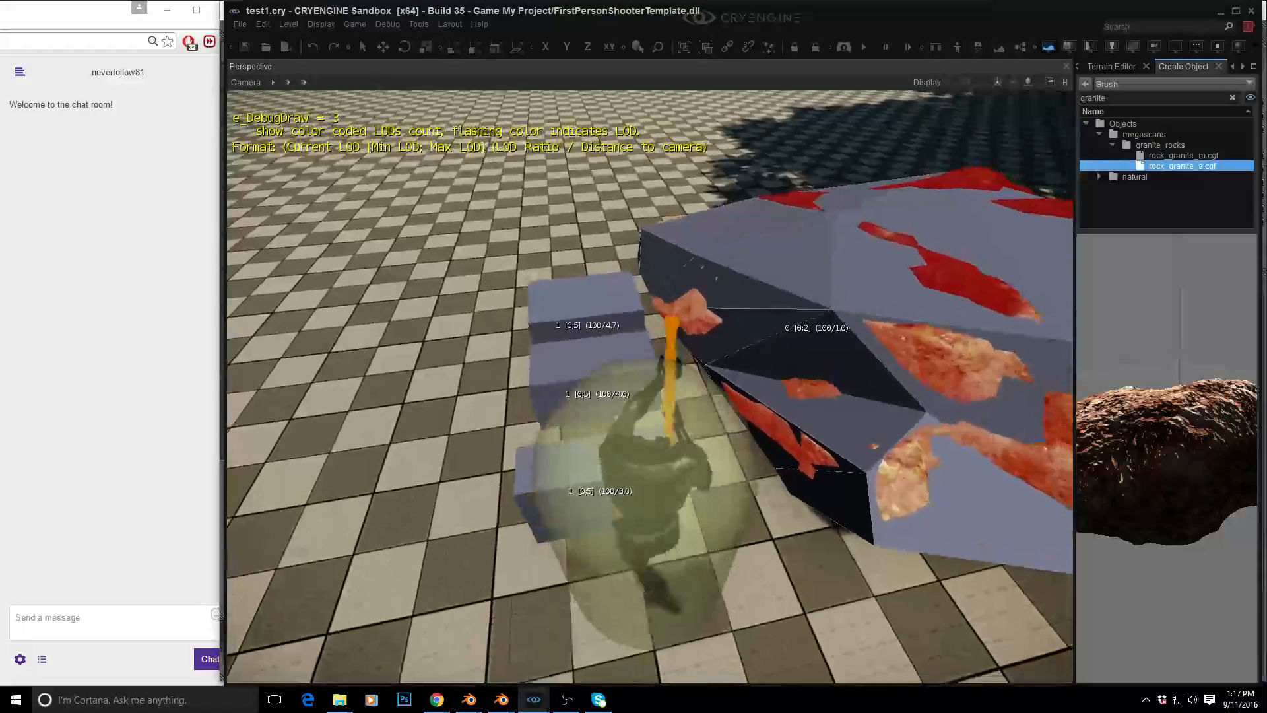
key(a)
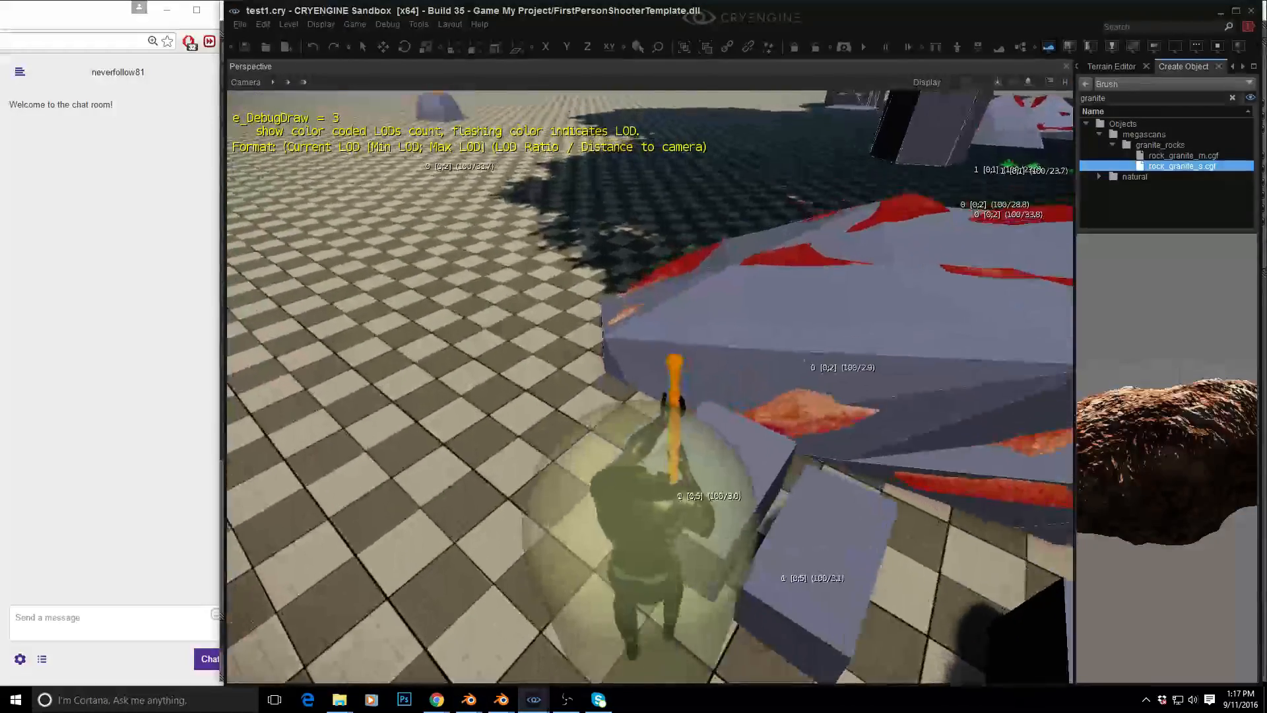
key(d)
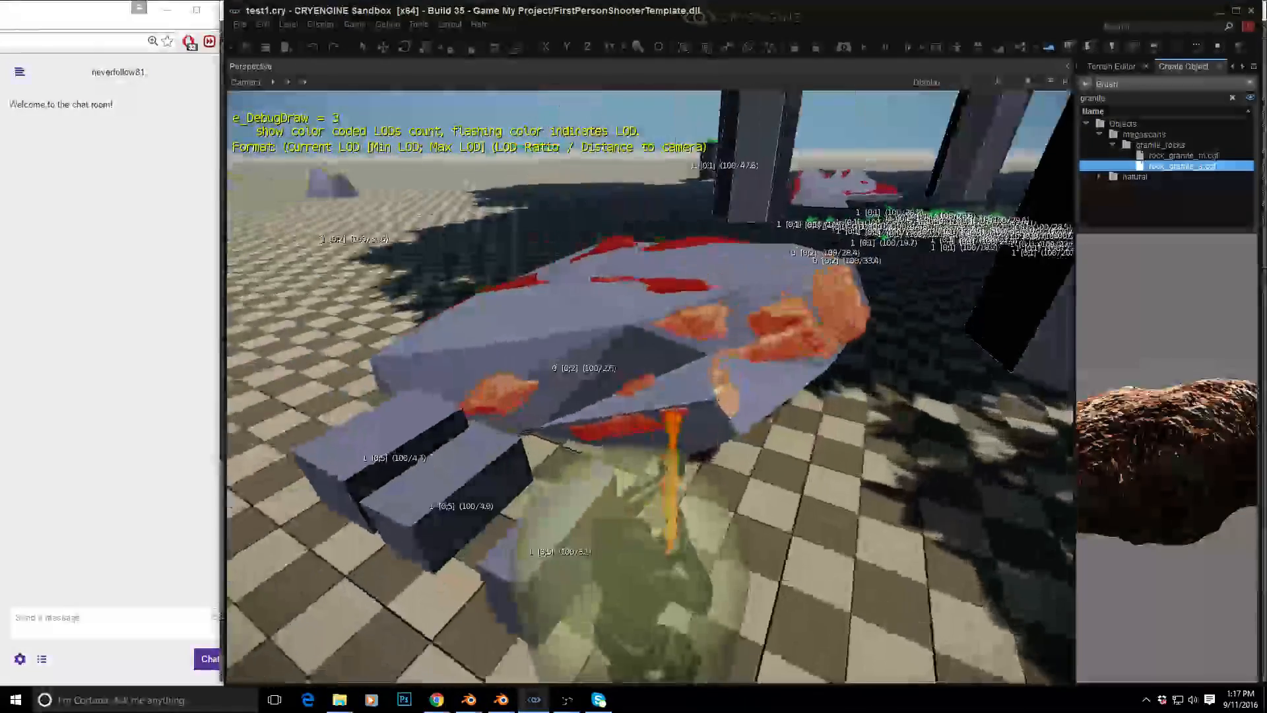
key(s)
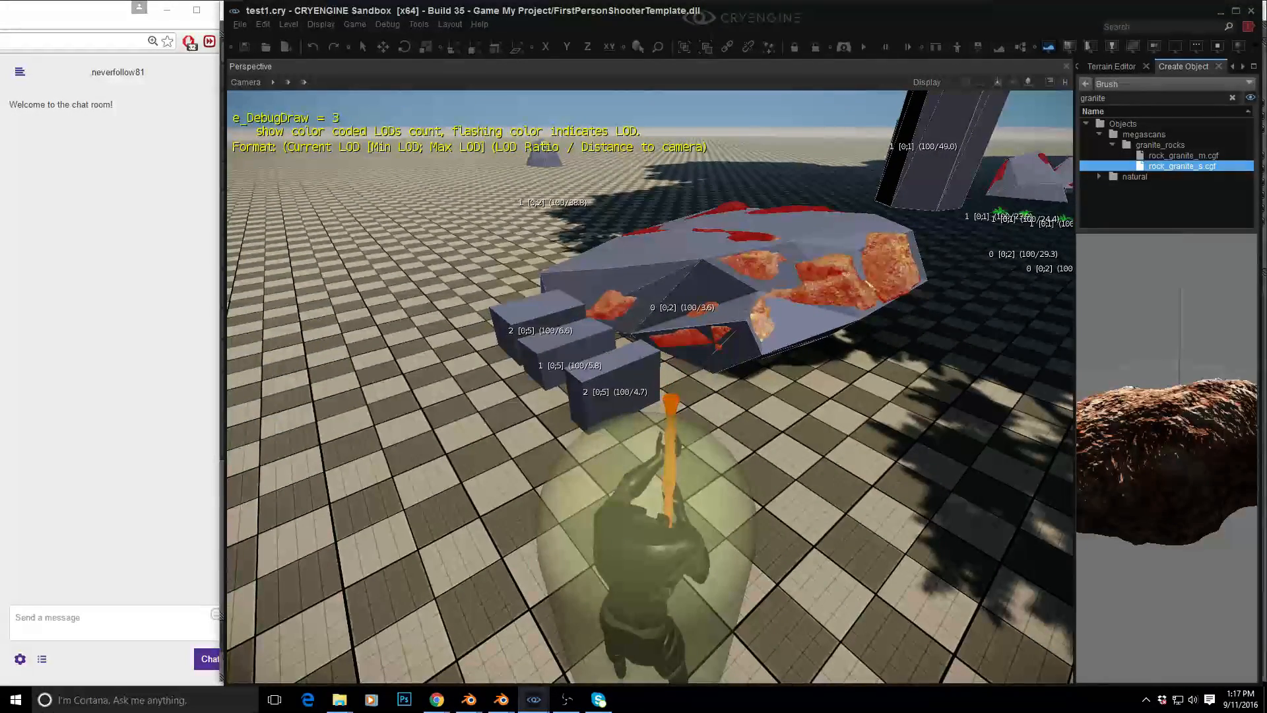
key(Escape)
Turn off Show Physics Proxies in the viewport's debug display options and view the new rock up close
right_drag(793, 364, 729, 338)
click(927, 82)
scroll(1030, 330, down, 1)
scroll(1092, 383, down, 6)
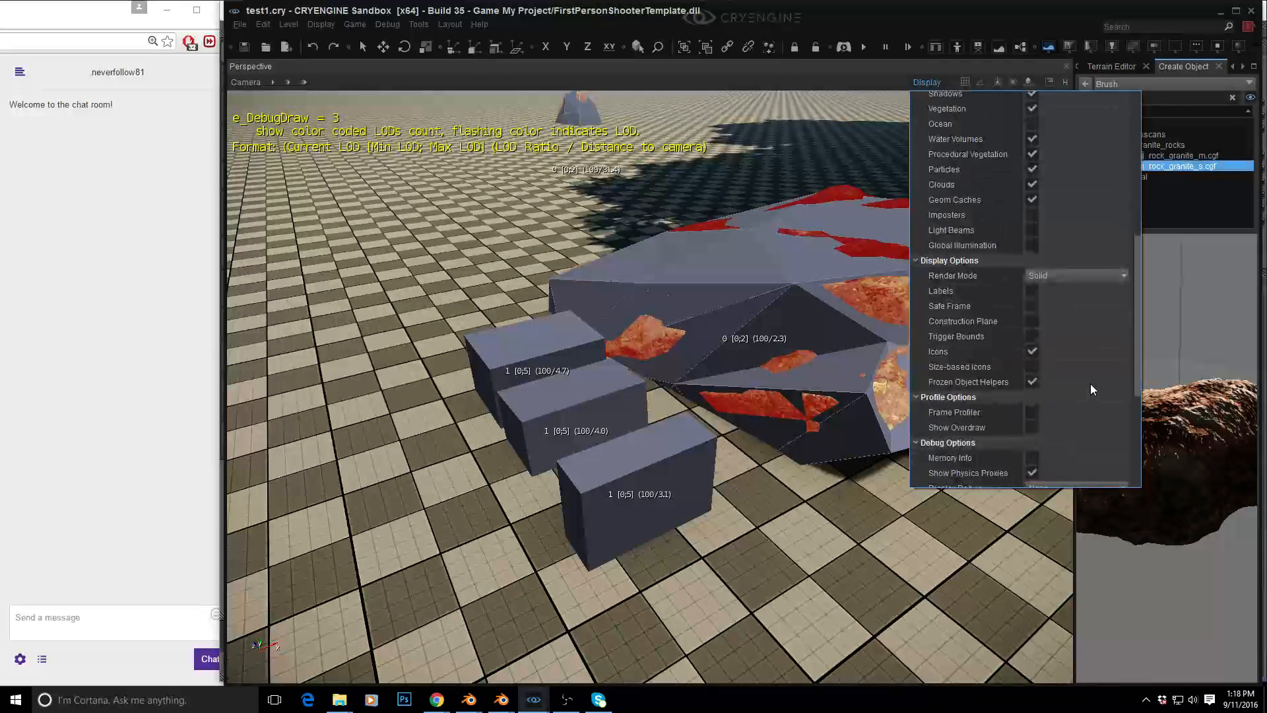
scroll(1091, 383, down, 3)
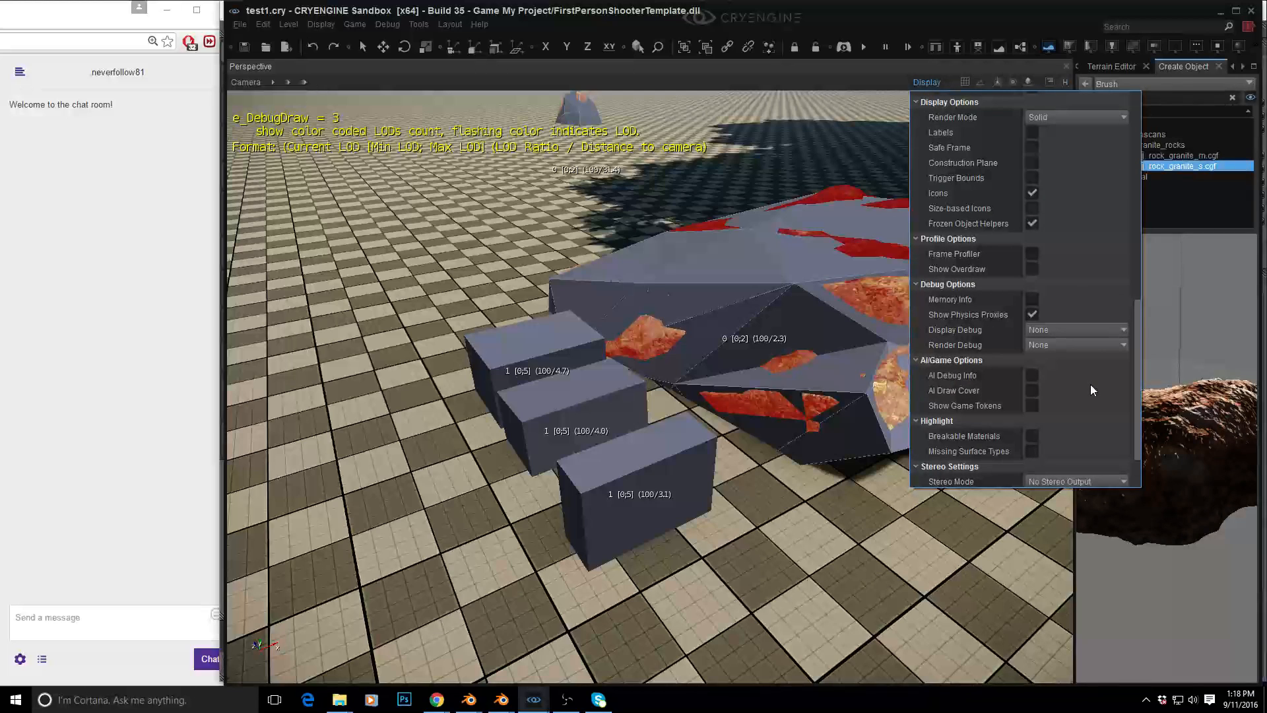
click(1033, 315)
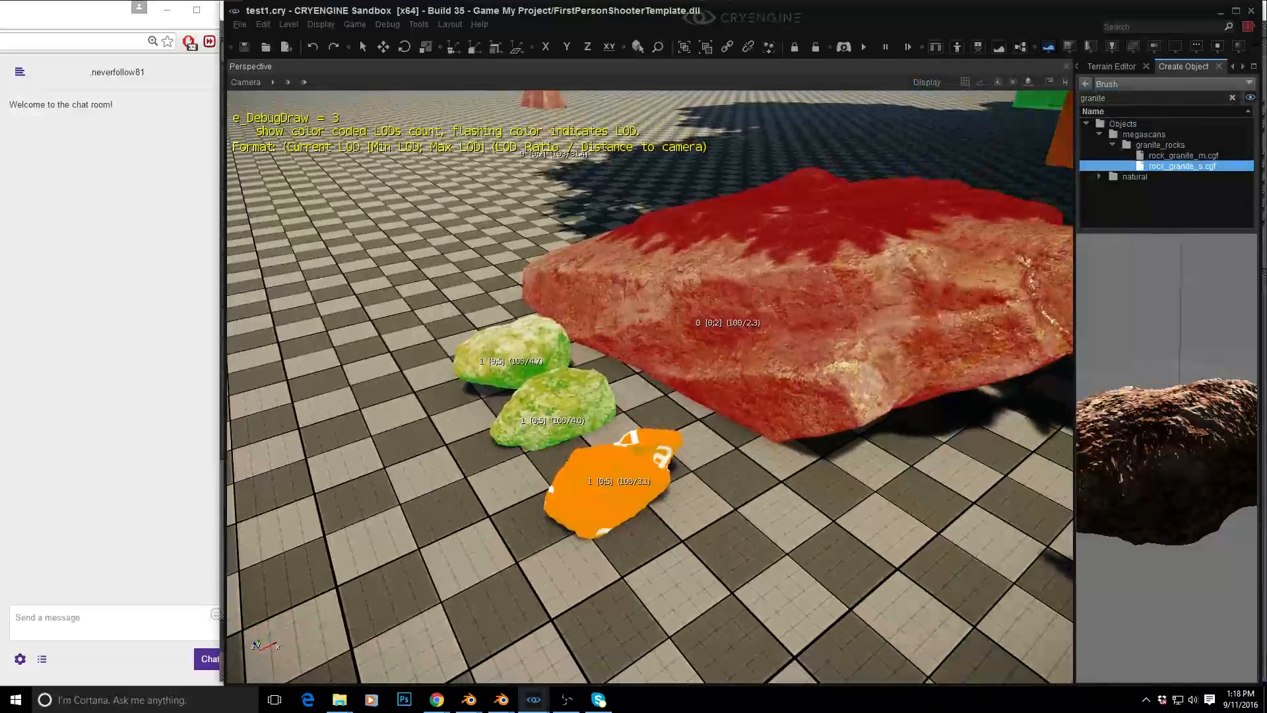
scroll(708, 476, up, 5)
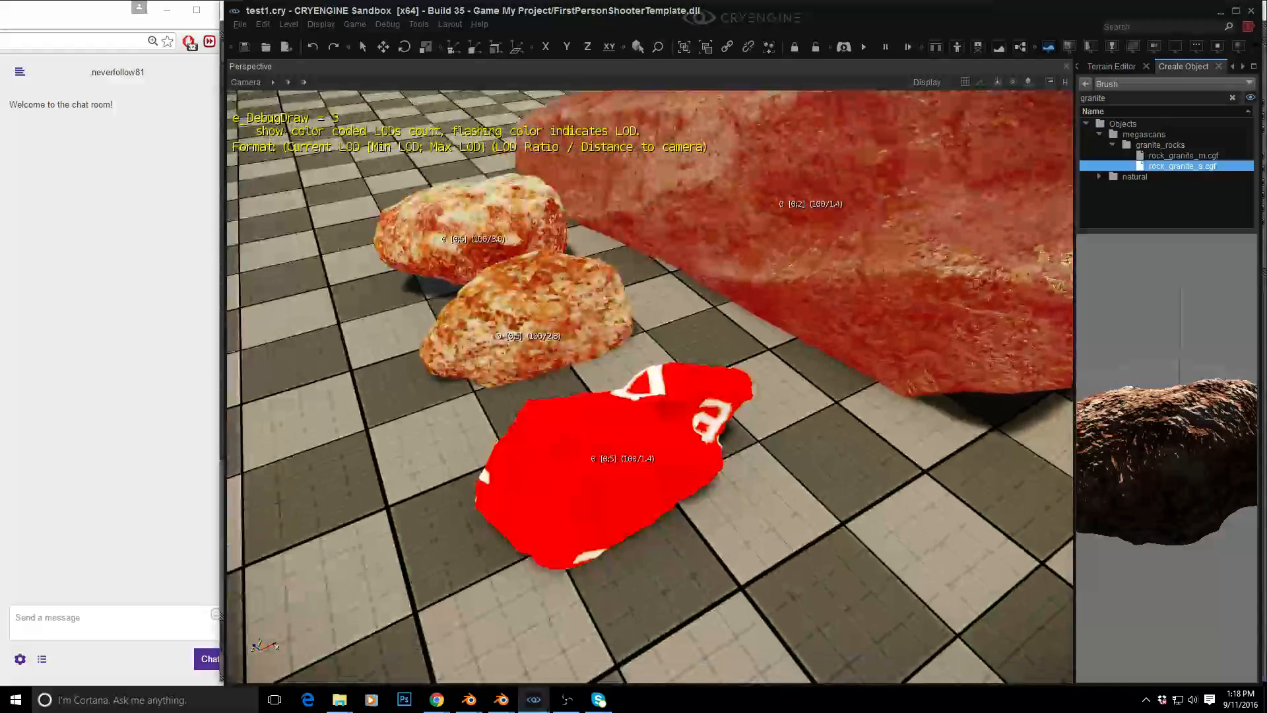
click(708, 475)
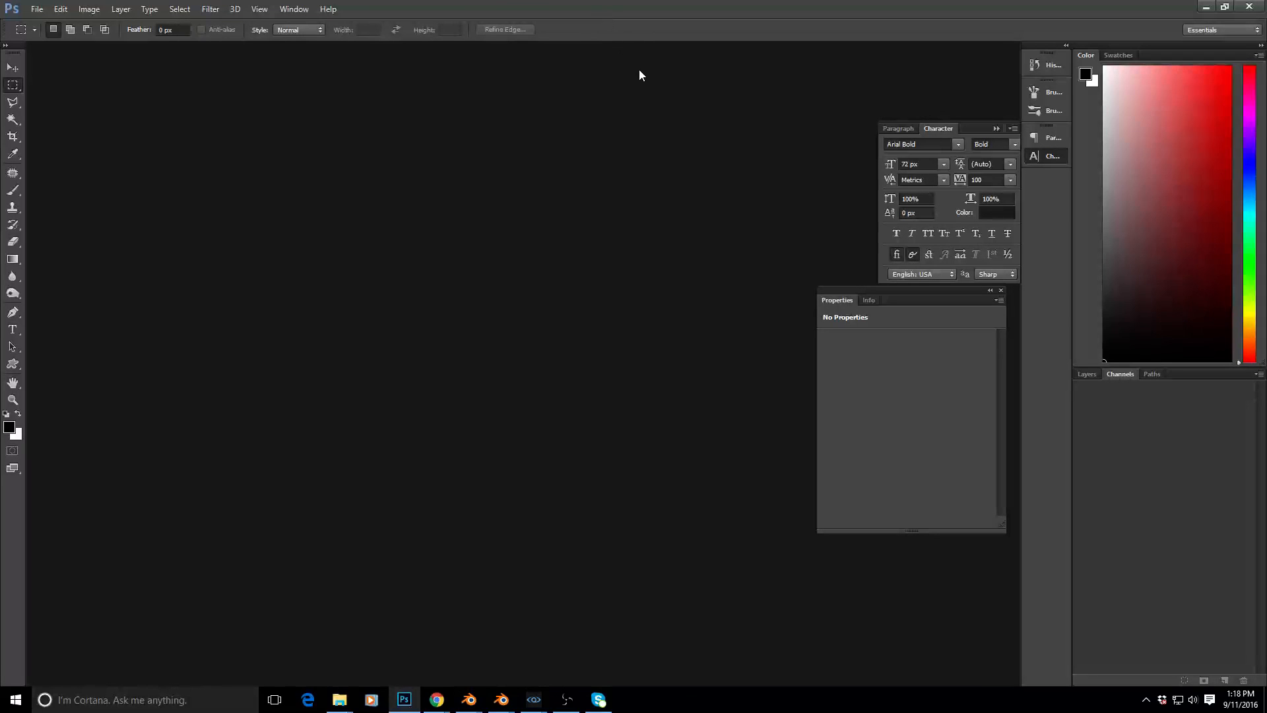
Restore the Photoshop window from full screen and resize it to fill the area beside the chat window
double_click(587, 12)
drag(589, 18, 770, 9)
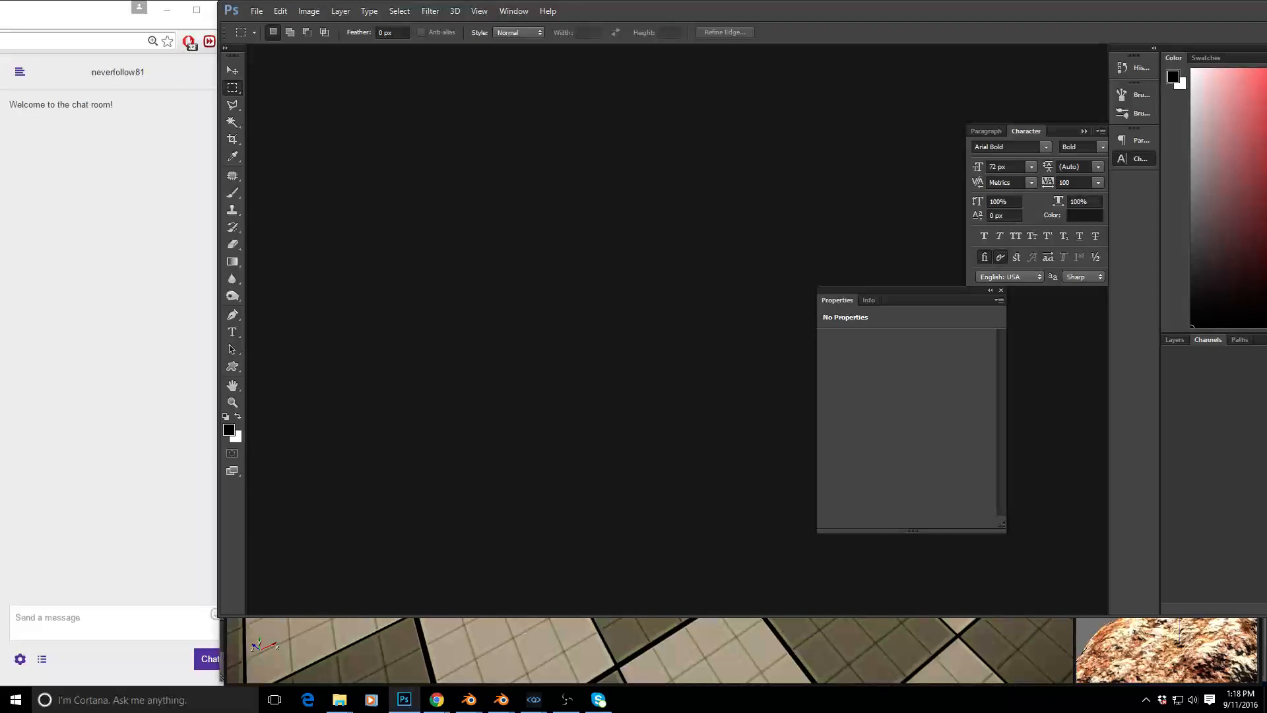
drag(1266, 554, 1266, 554)
drag(964, 617, 958, 705)
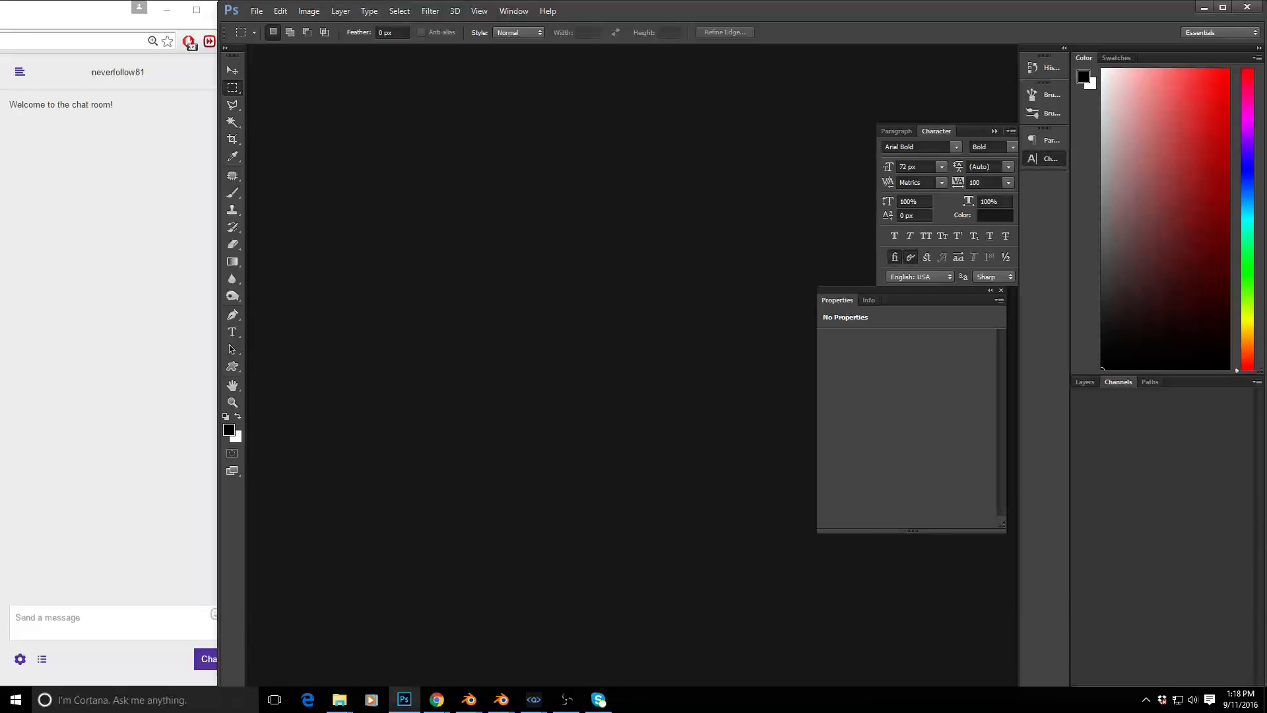
Open the Albedo, Gloss, Normal_LOD0 and Specular textures from the Rock_Granite_piprw_4K_3d_ms folder in Photoshop and move the Properties panel below the Character panel
click(339, 700)
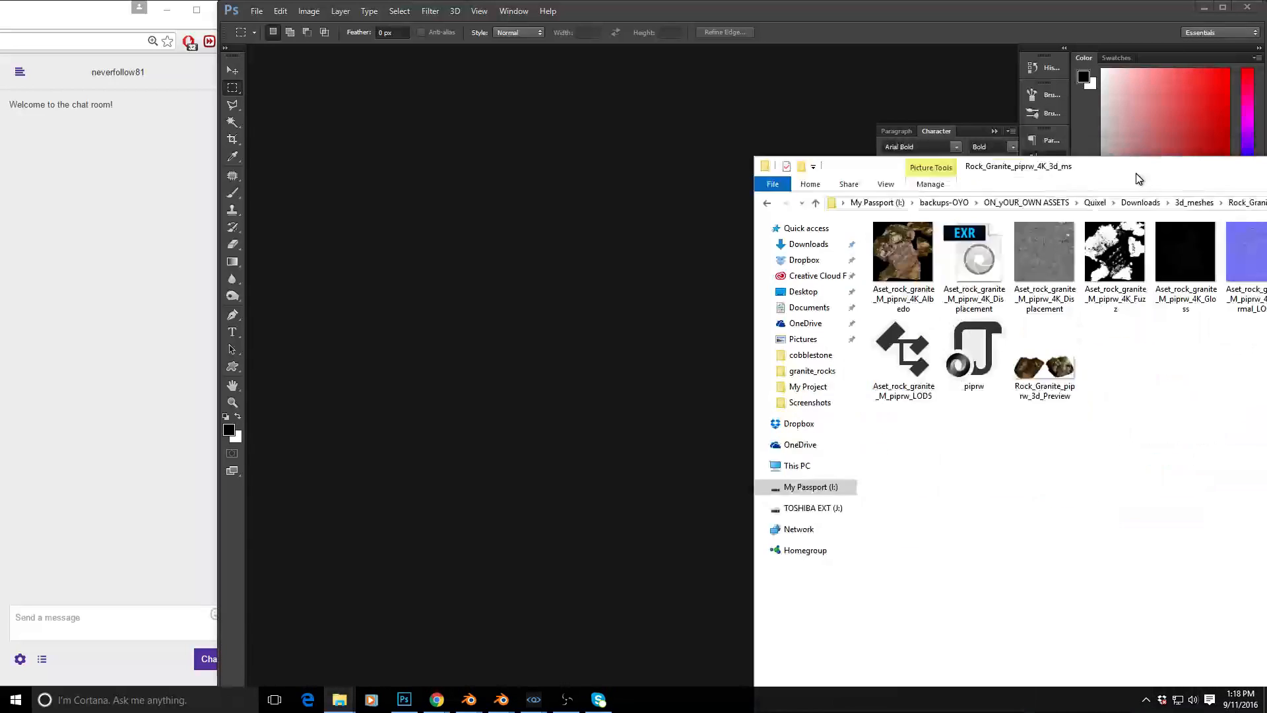
drag(1135, 173, 744, 244)
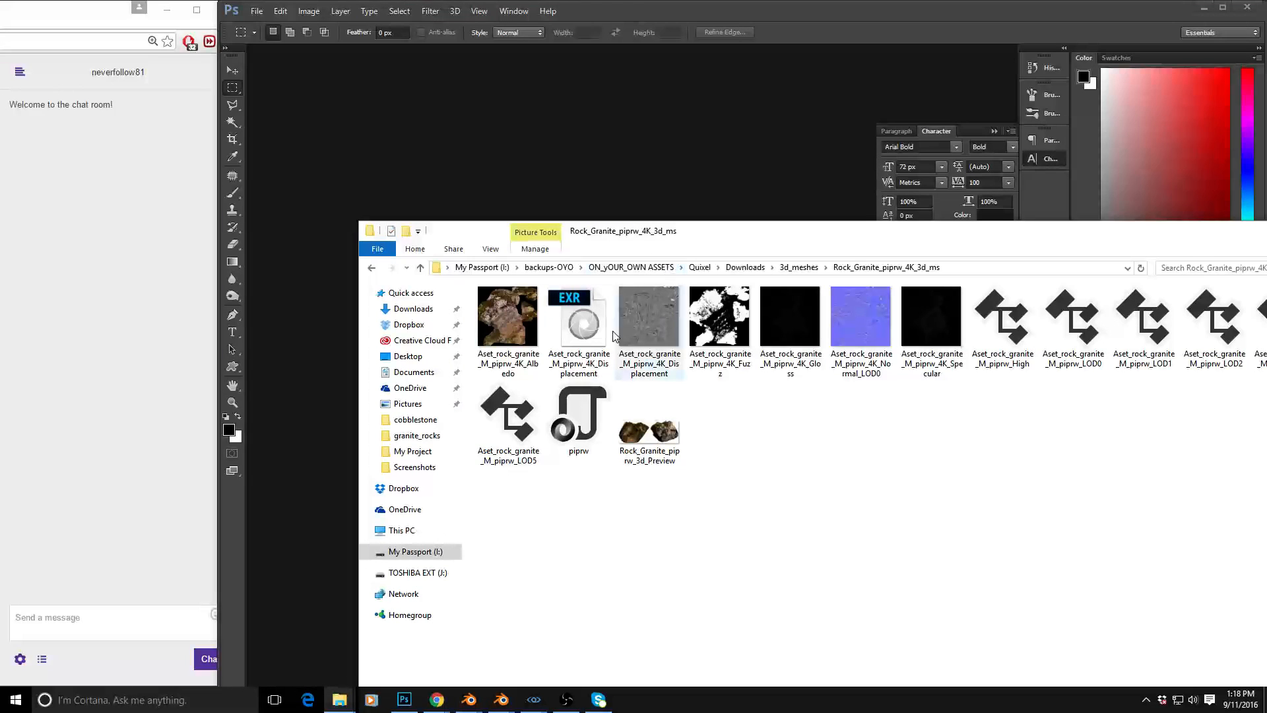
click(514, 325)
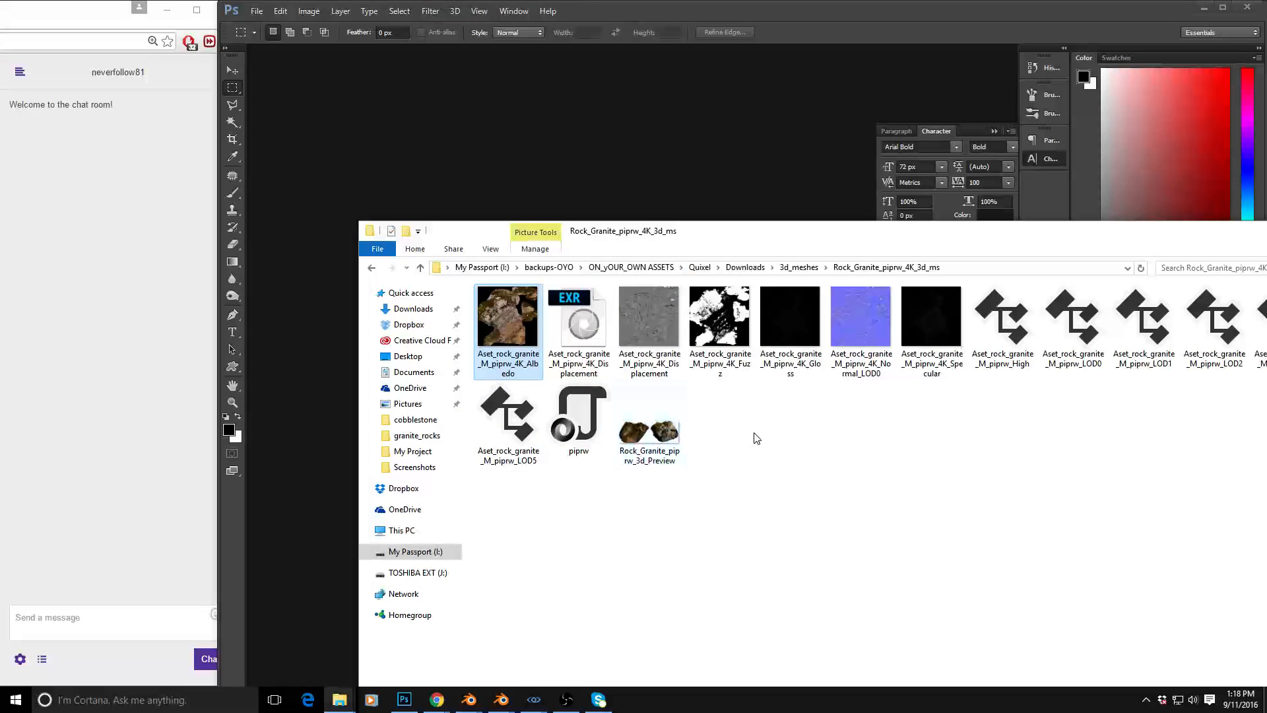
ctrl+click(789, 328)
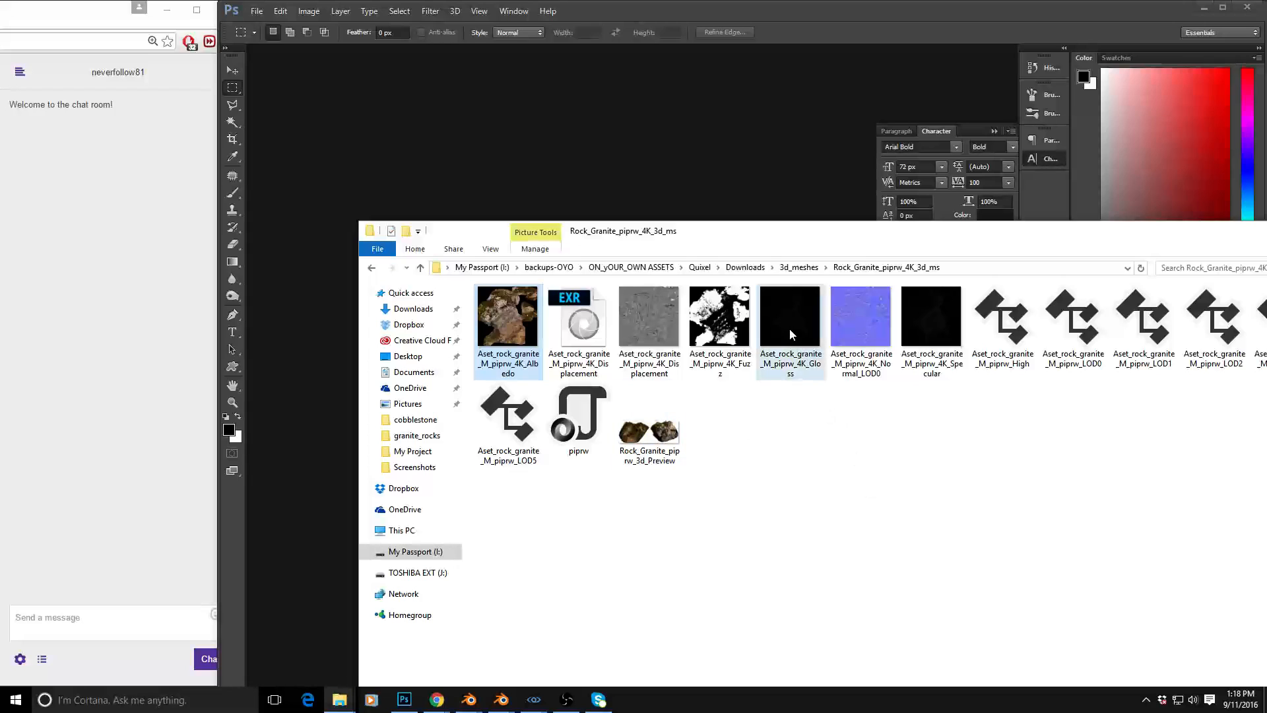
ctrl+click(869, 330)
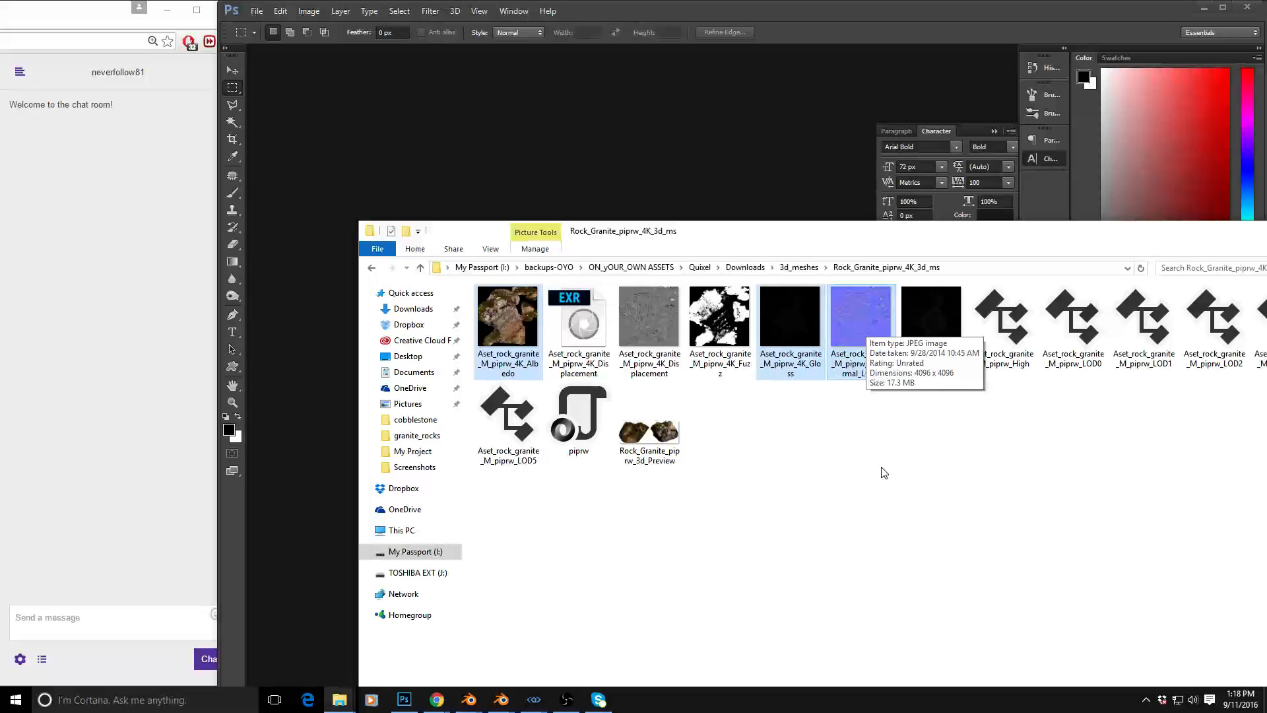
ctrl+click(929, 340)
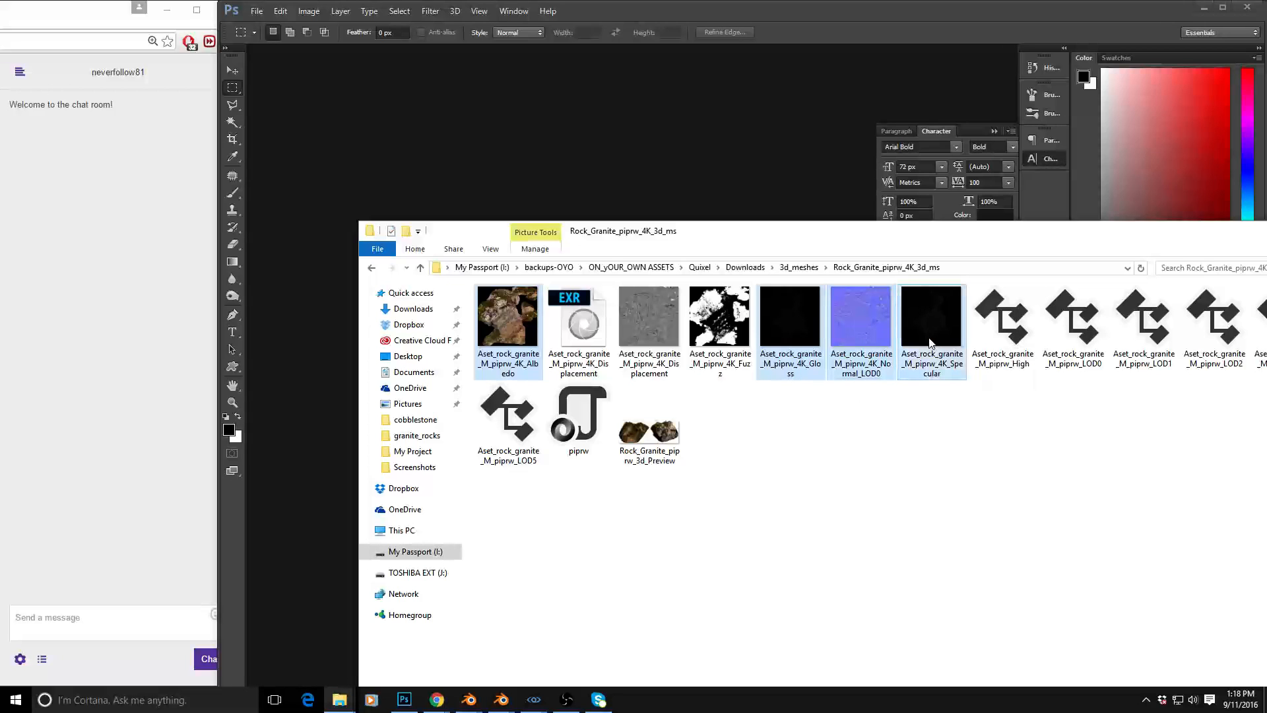
drag(925, 307, 695, 195)
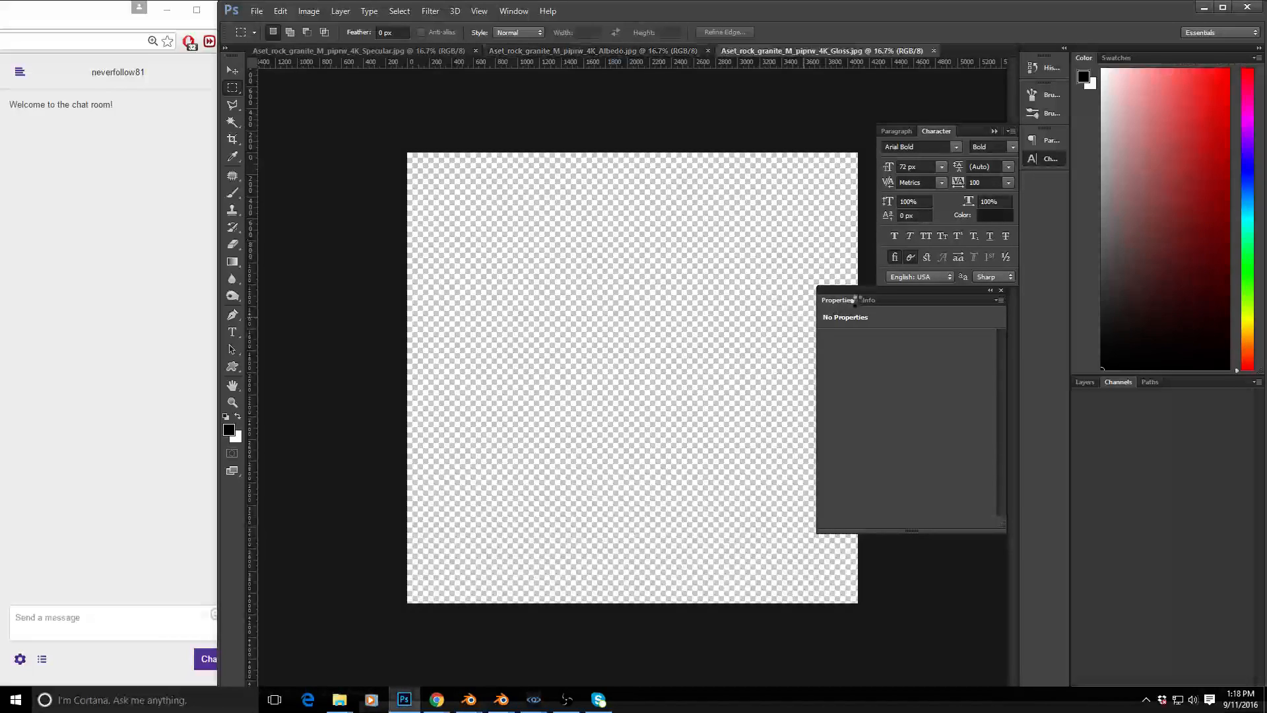
drag(882, 290, 905, 398)
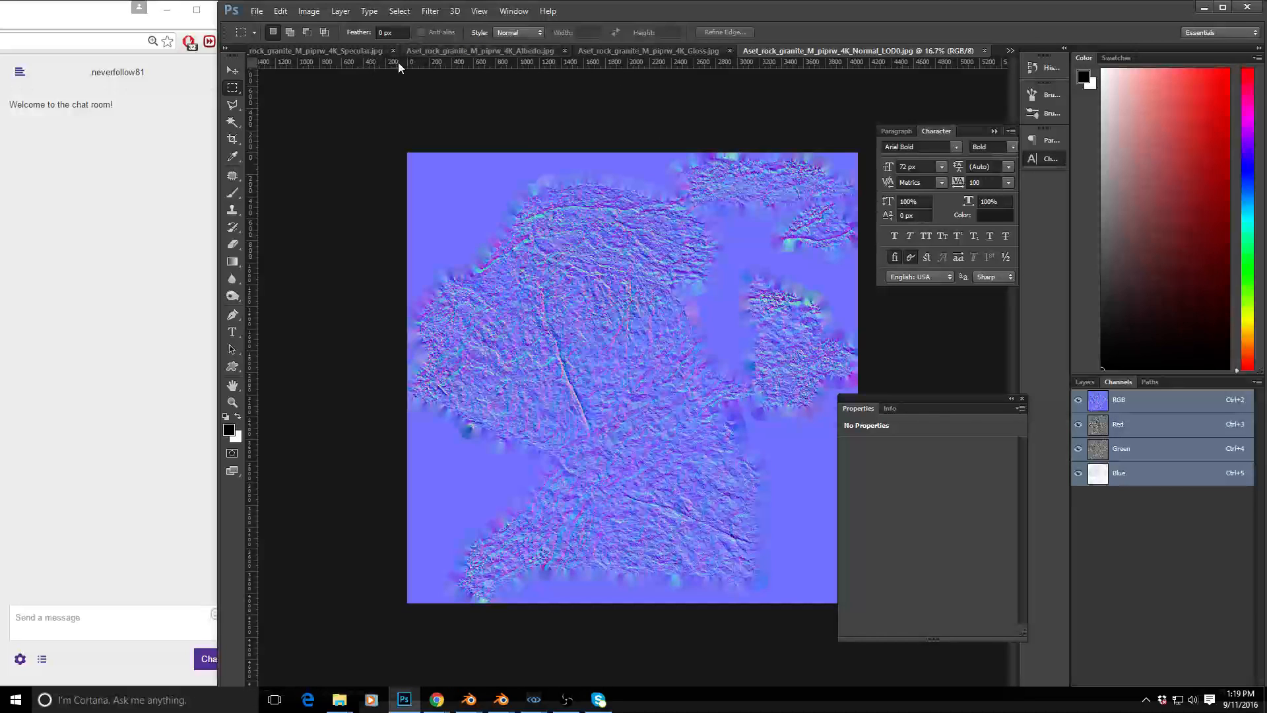
Select and copy the entire canvas of the Gloss texture, and maximize the Photoshop window
click(632, 53)
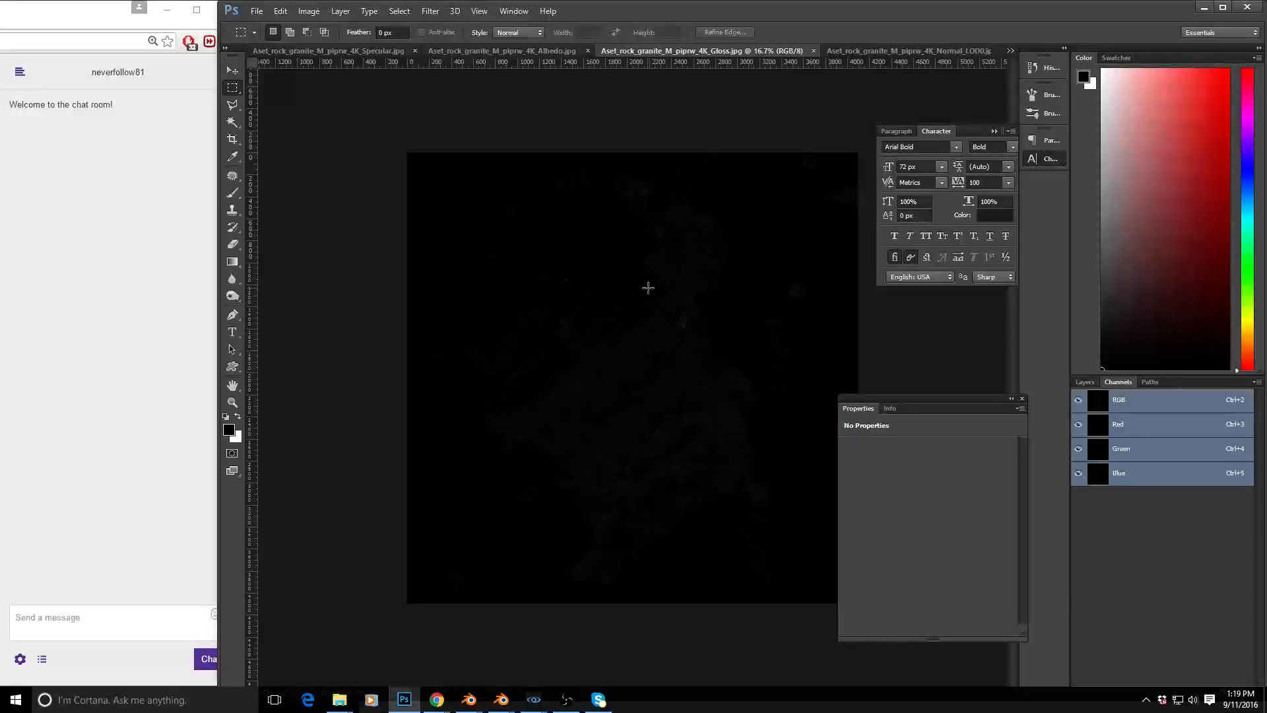
key(ctrl+a)
drag(1048, 1, 944, 21)
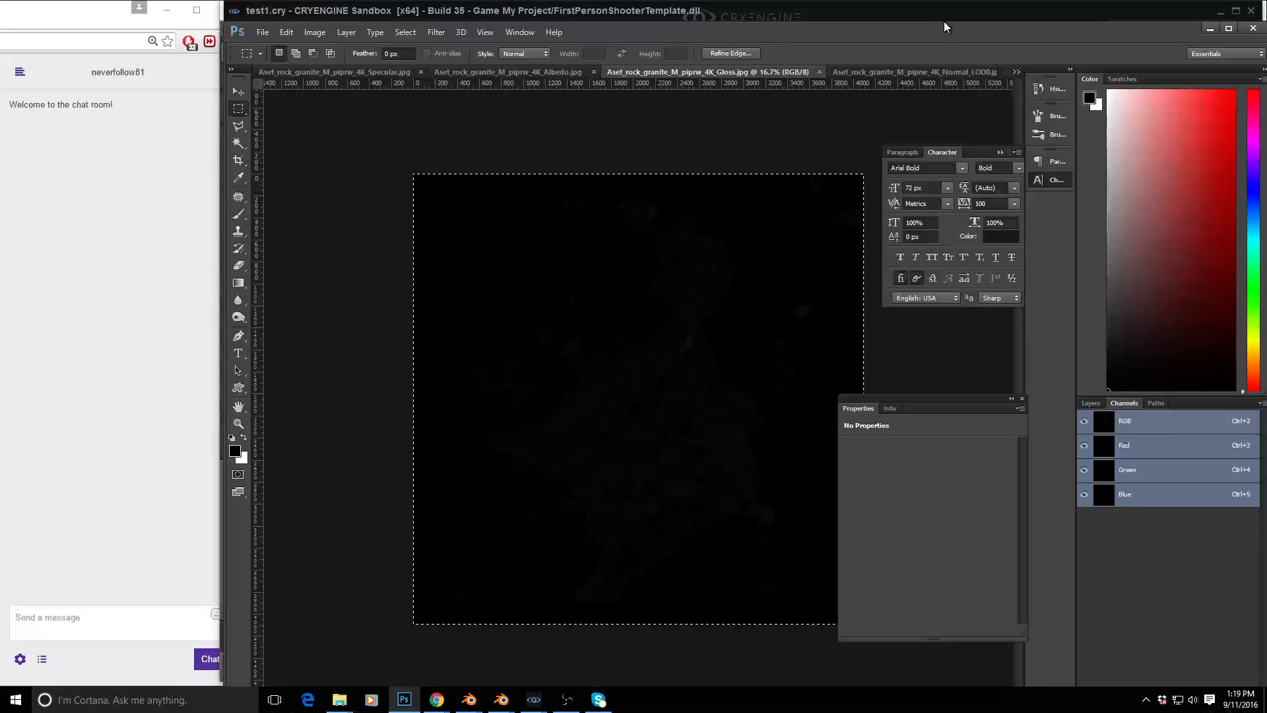
double_click(944, 21)
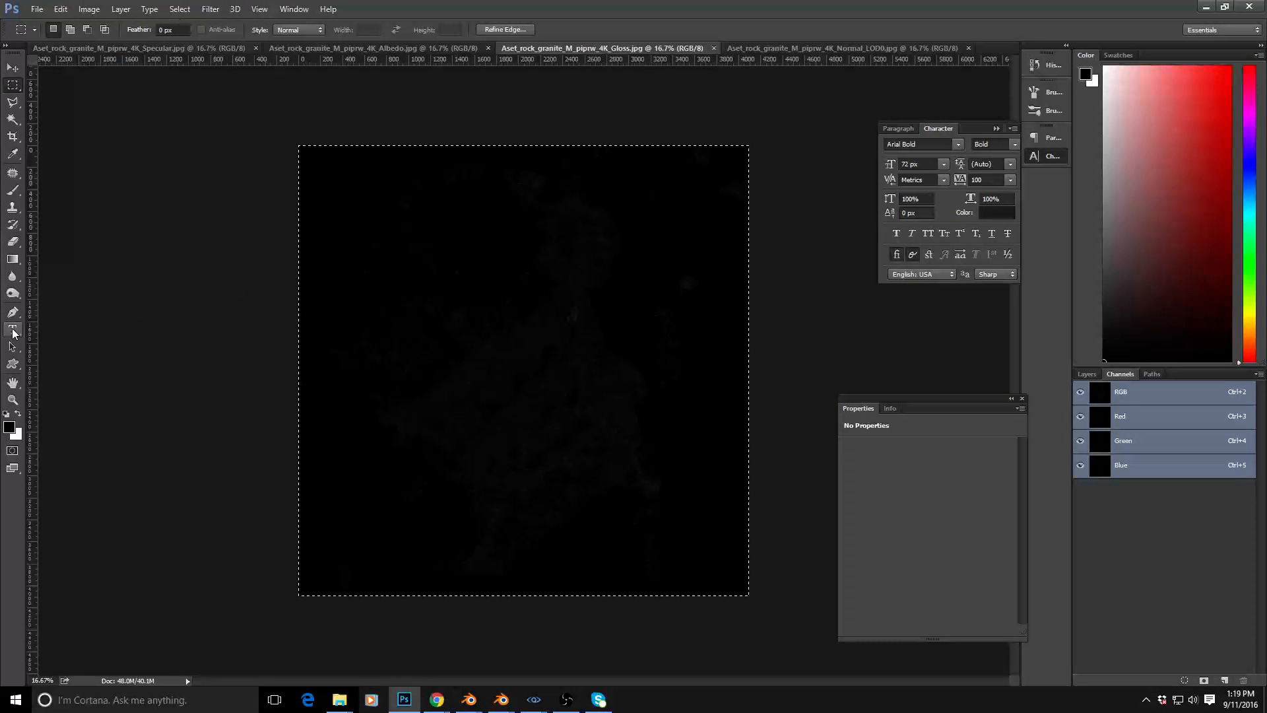
drag(390, 6, 440, 26)
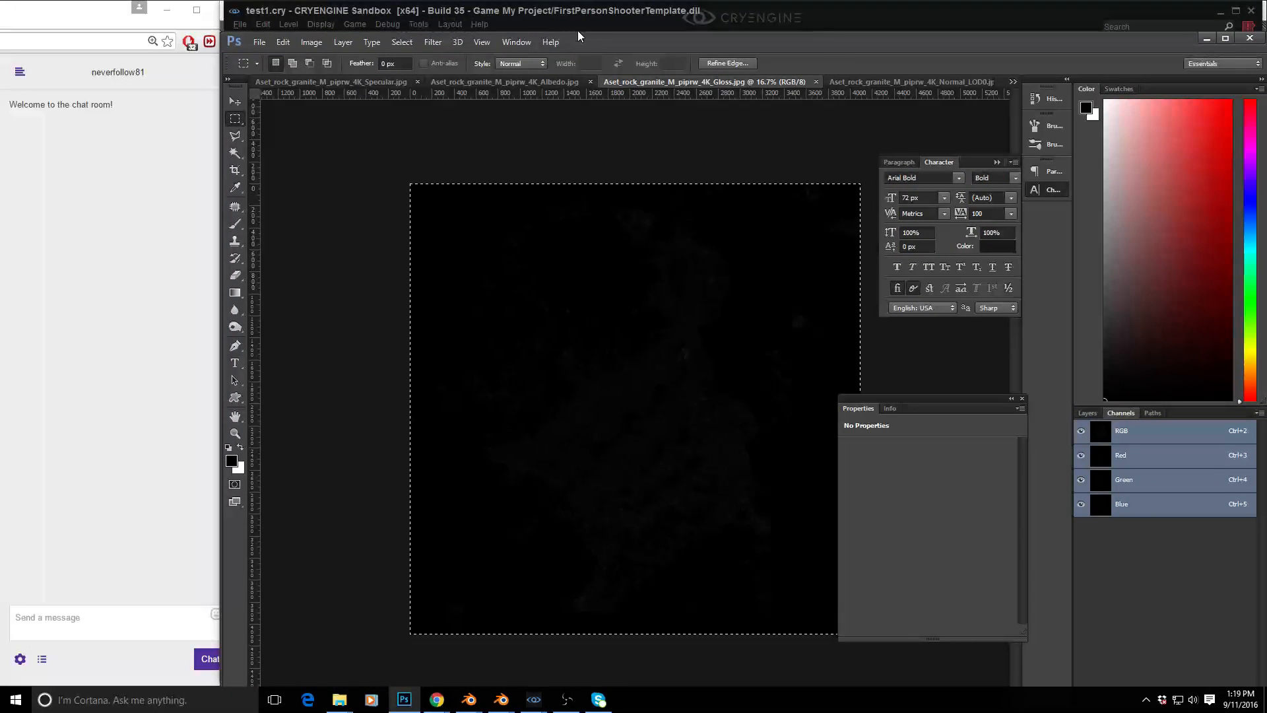
drag(595, 37, 602, 1)
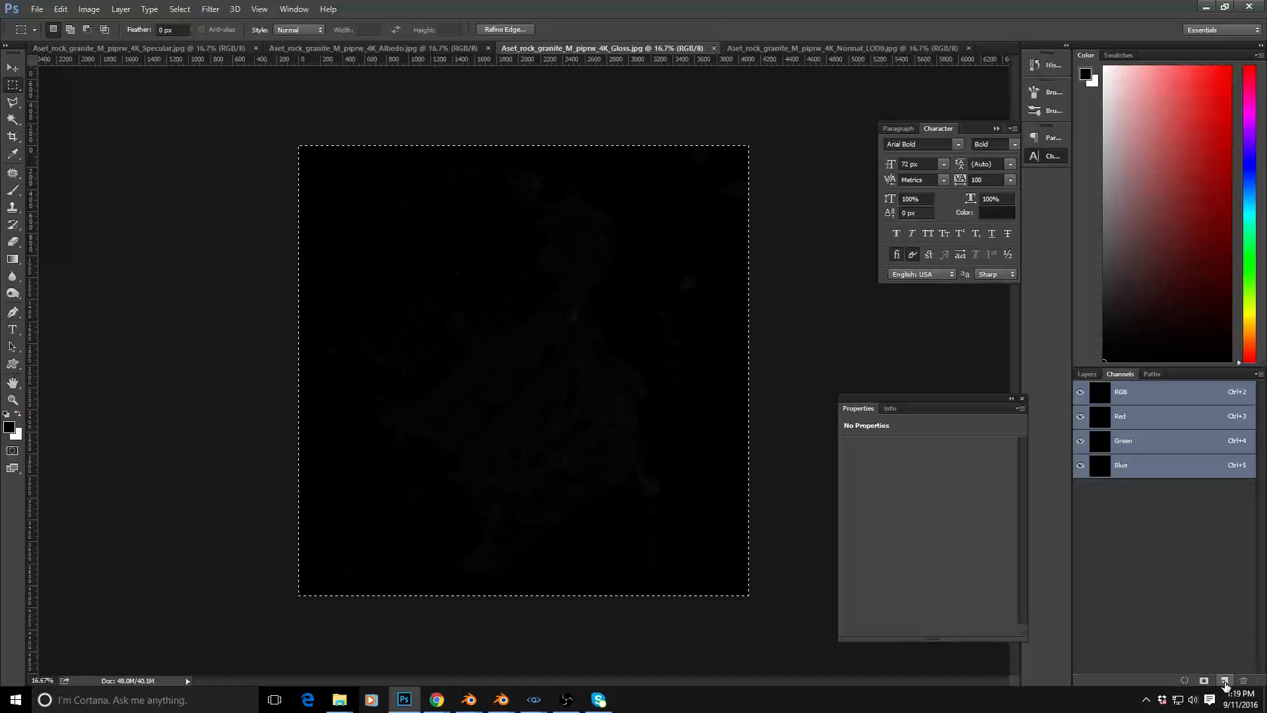
Paste the copied gloss image into a new alpha channel of the Gloss texture, and show only its RGB channels
click(1225, 680)
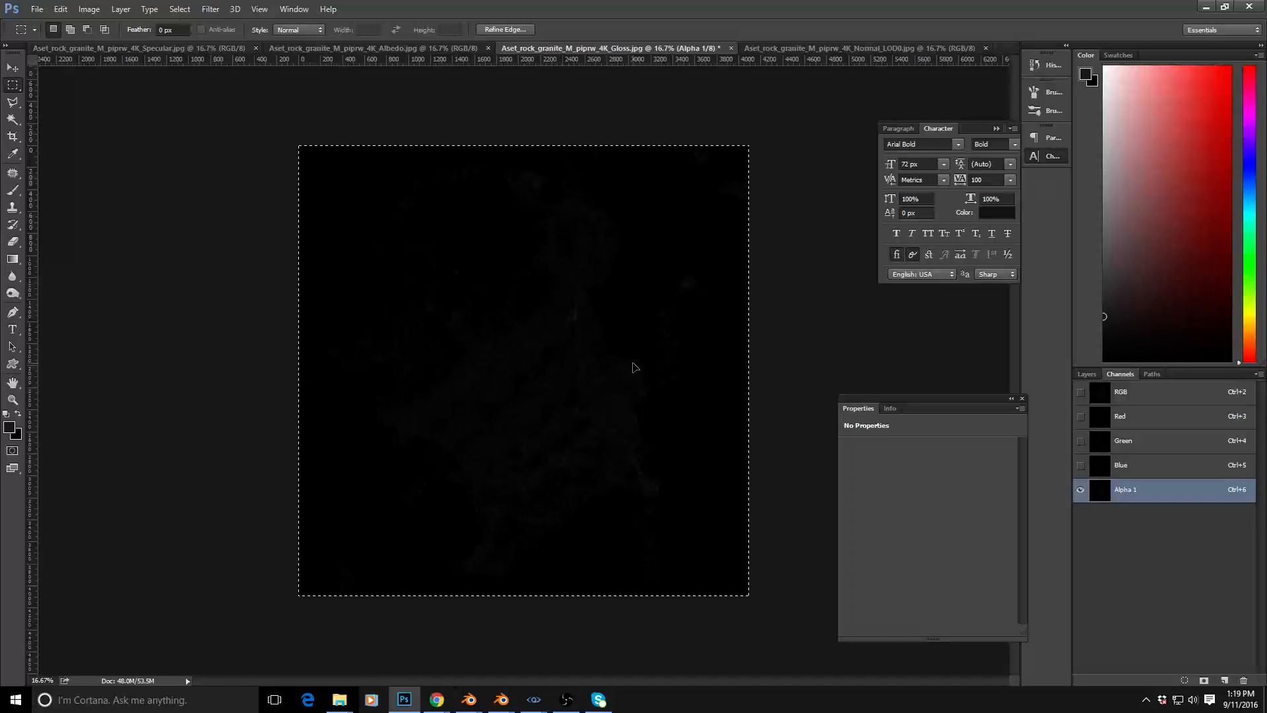
click(1080, 392)
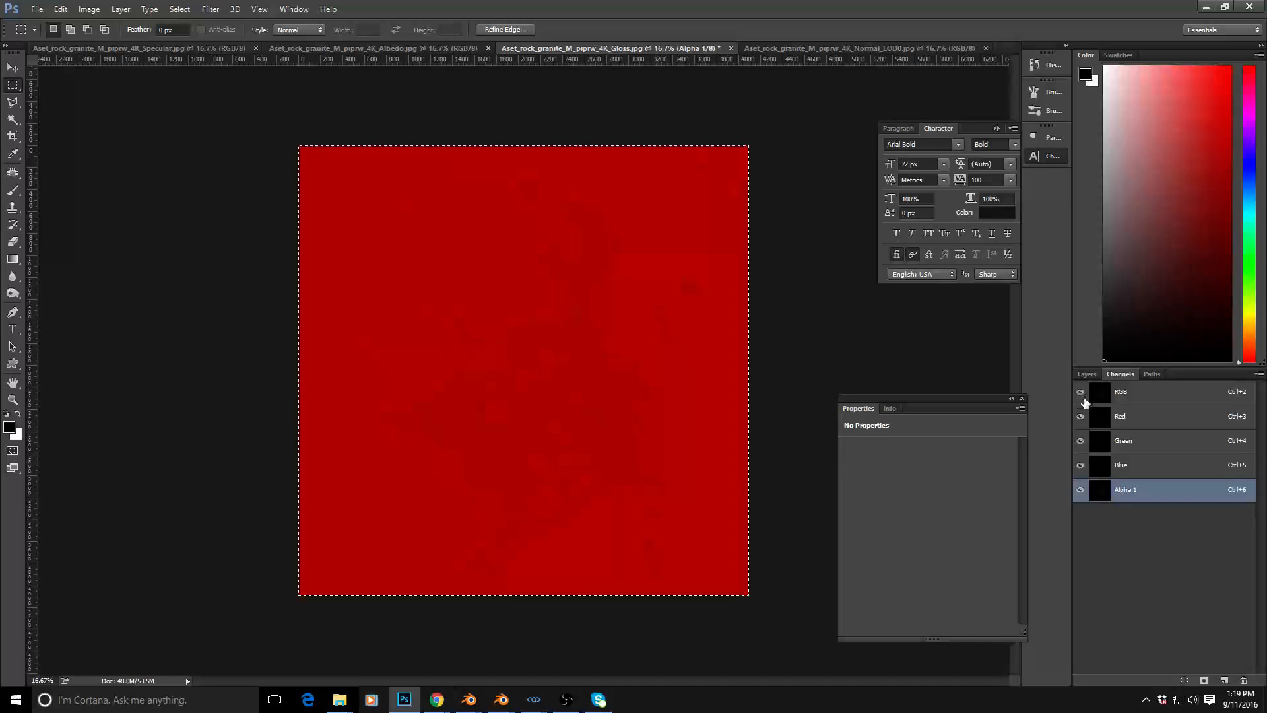
click(1081, 491)
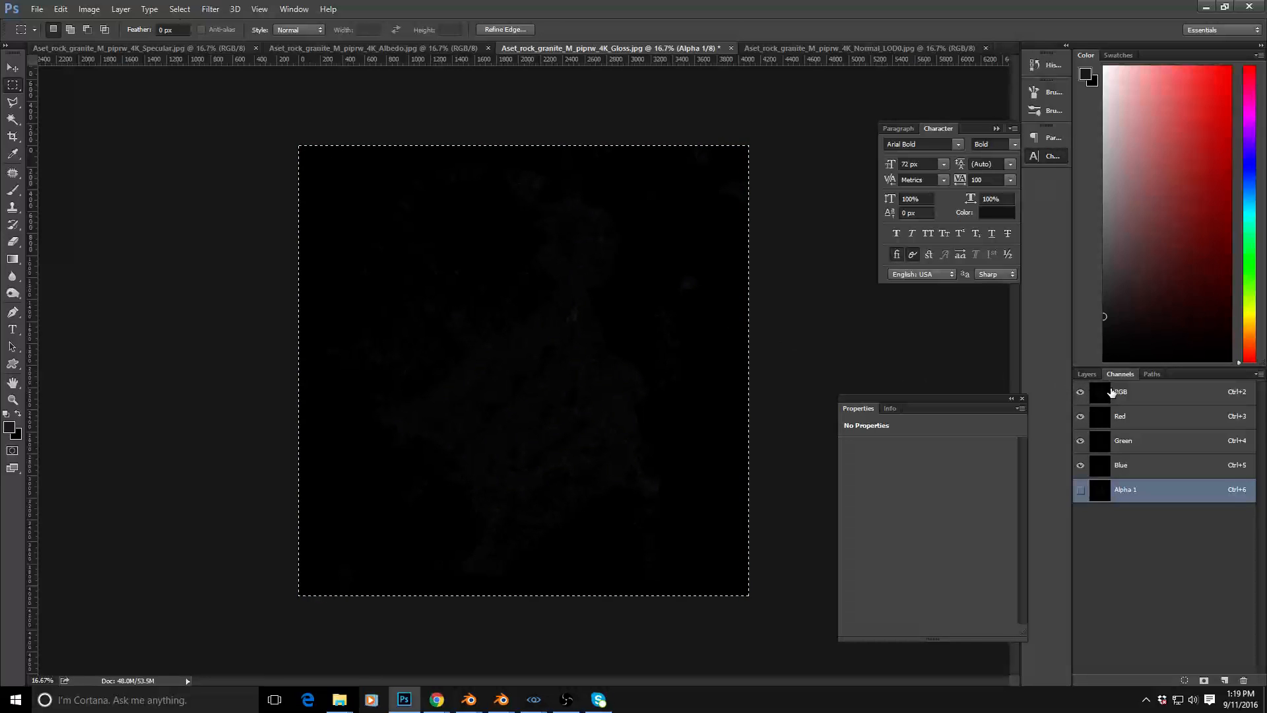
click(1086, 374)
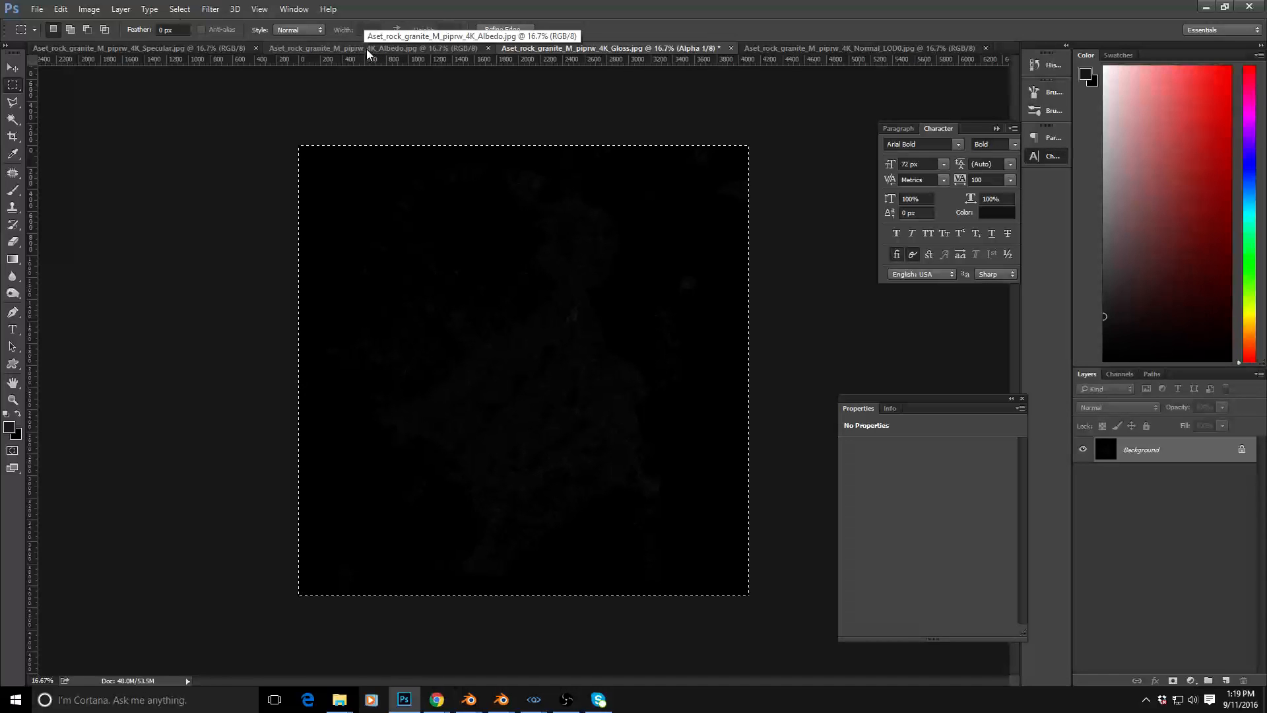
Add an alpha channel to the Normal_LOD0 texture, paste the gloss image into it, and show only the RGB channels
click(799, 50)
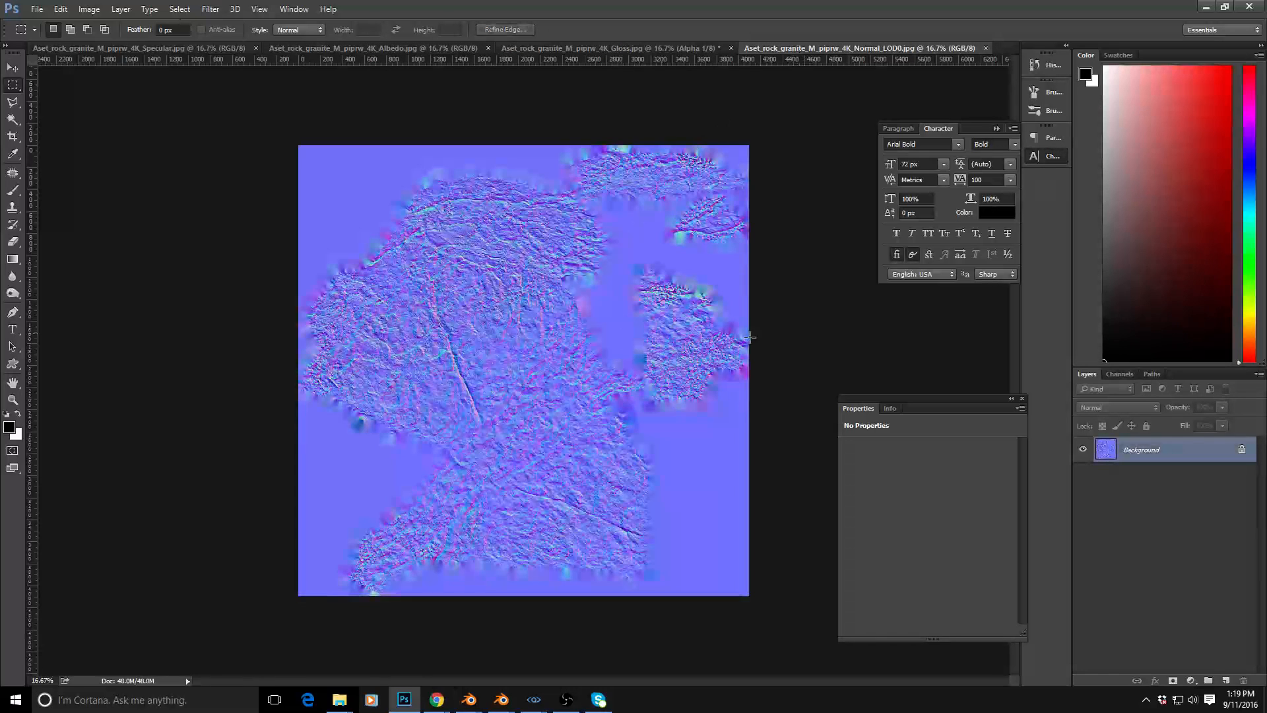
click(1120, 374)
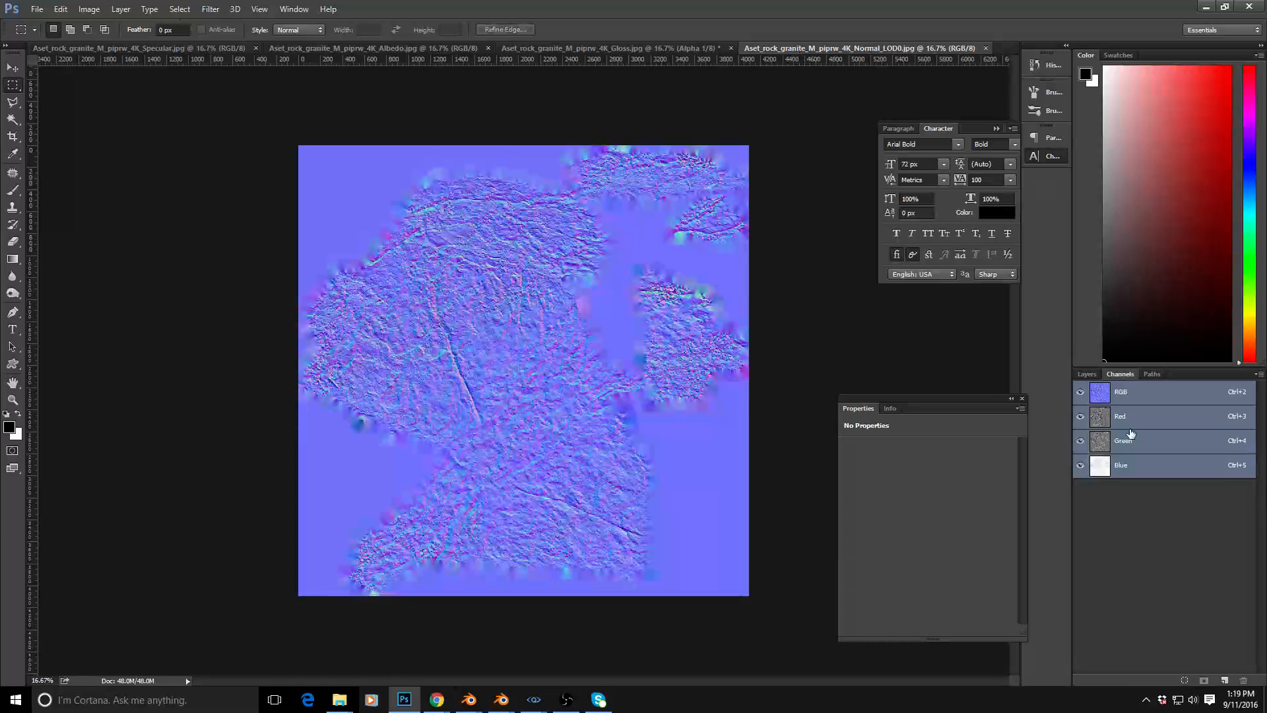
click(1226, 681)
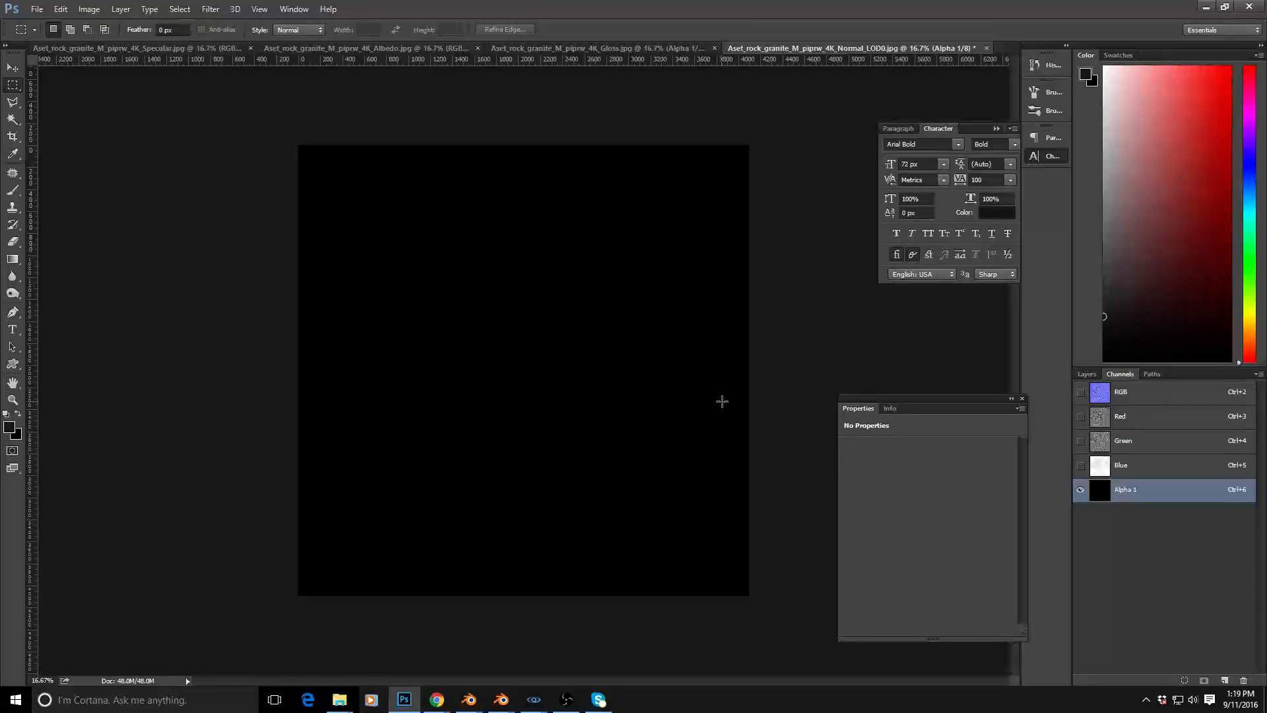
key(ctrl+a)
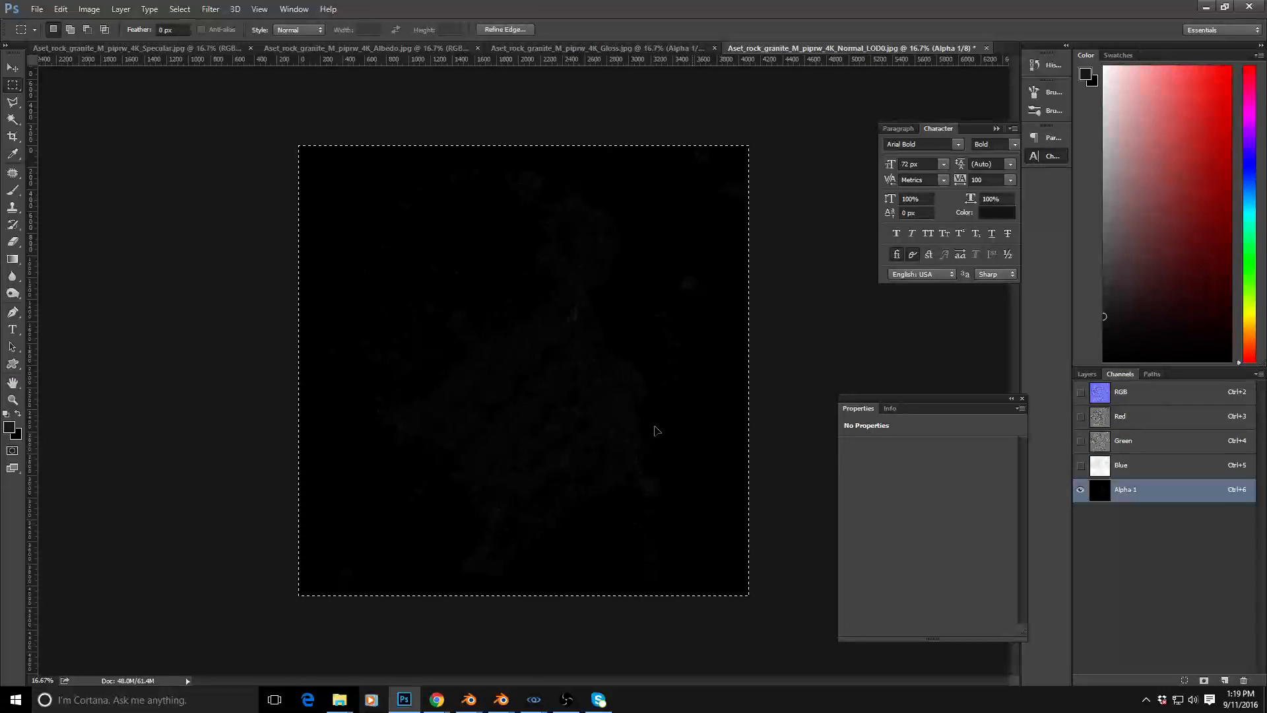
click(1080, 392)
click(1081, 490)
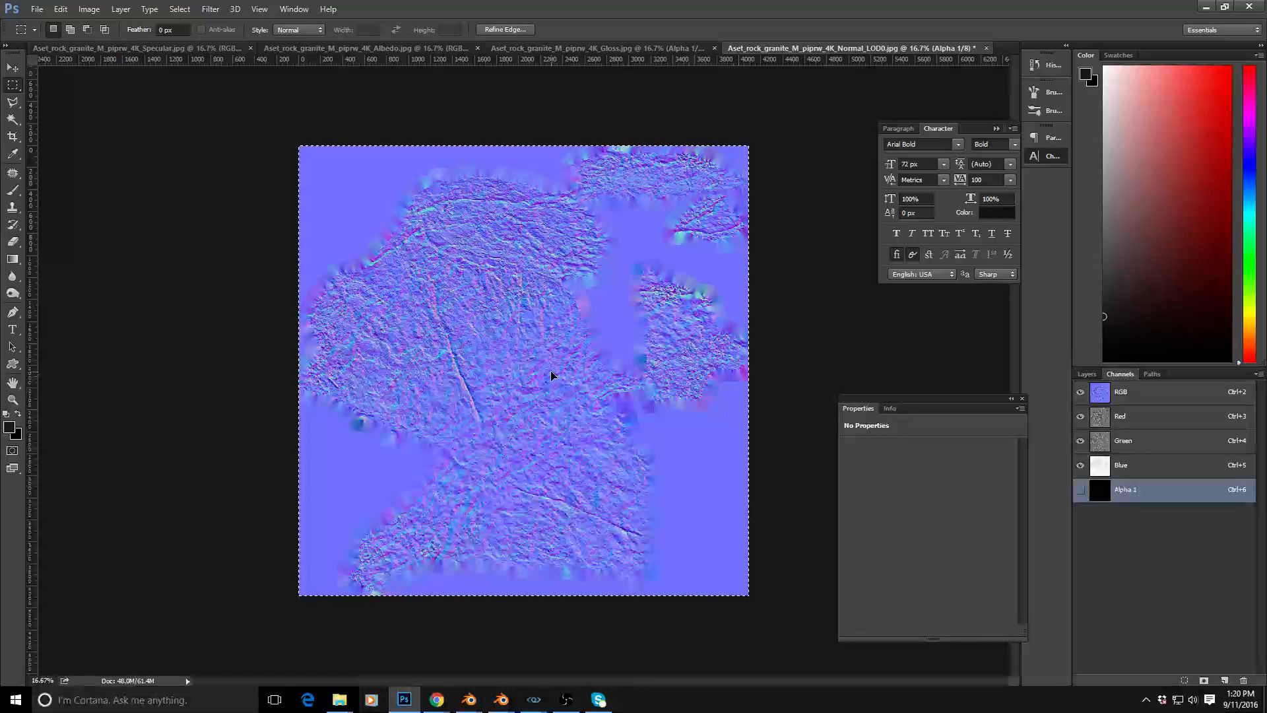
key(ctrl+shift+s)
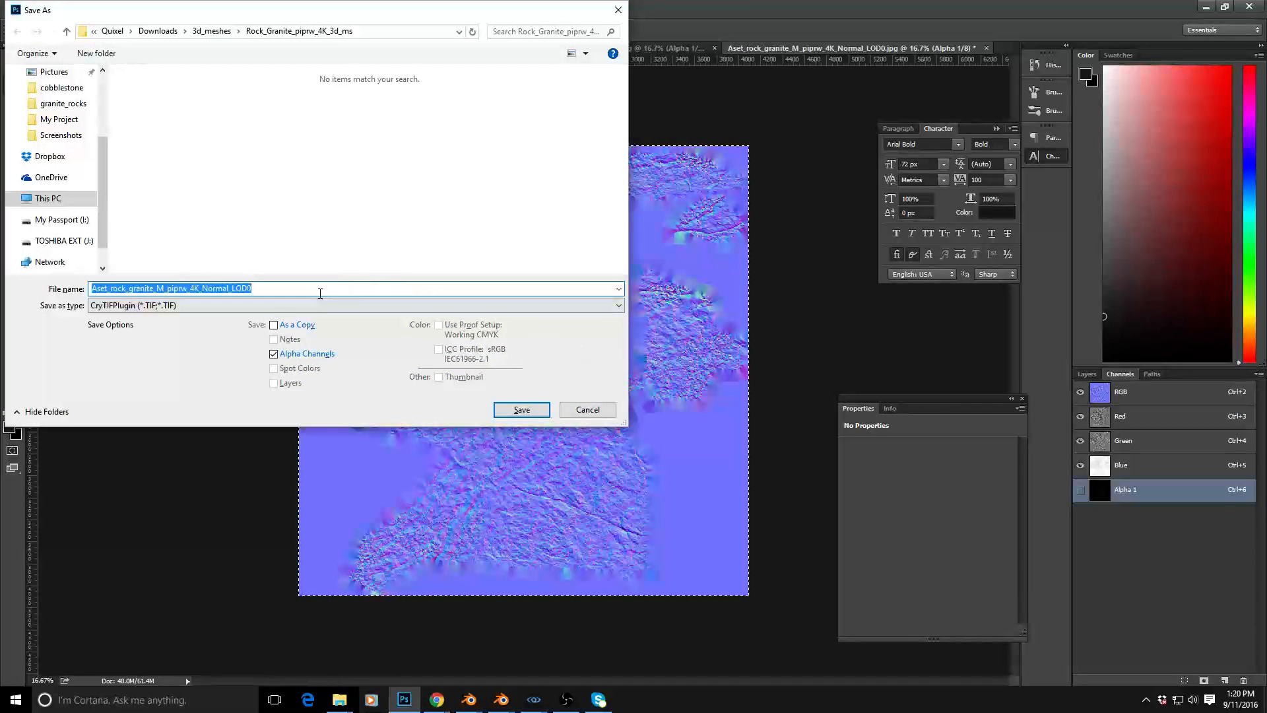
drag(343, 10, 531, 111)
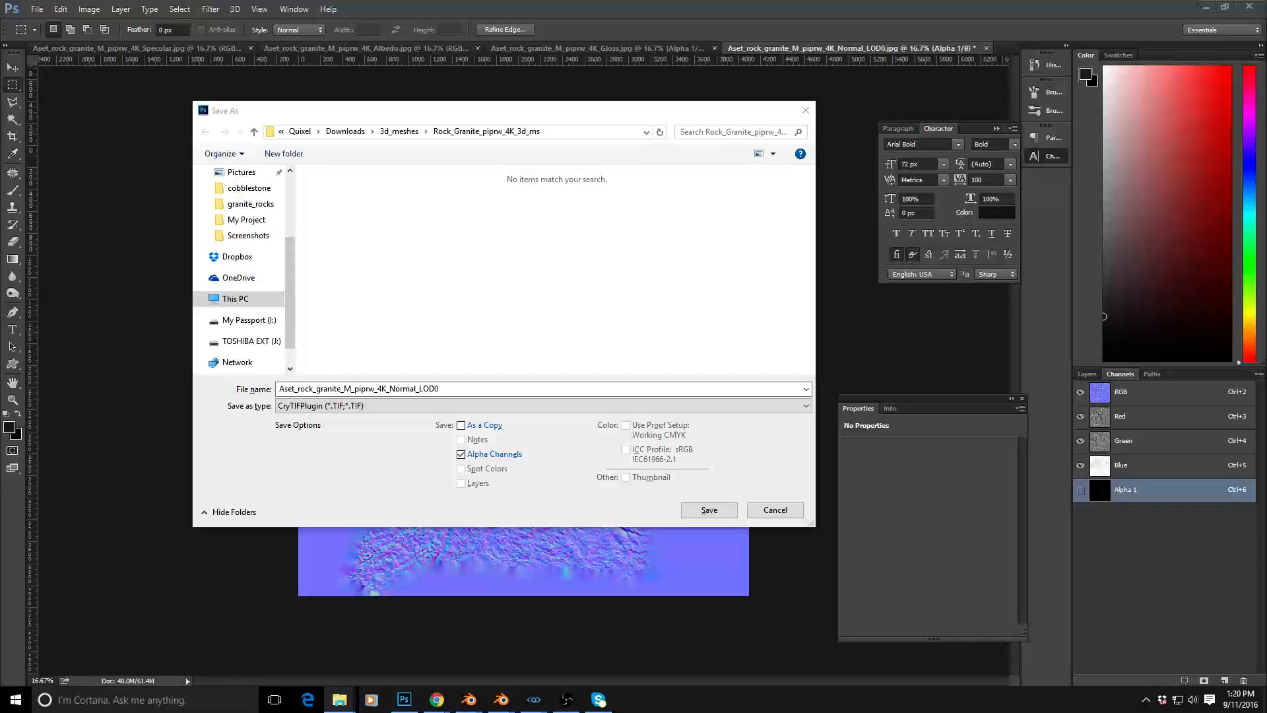
click(581, 132)
key(ctrl+v)
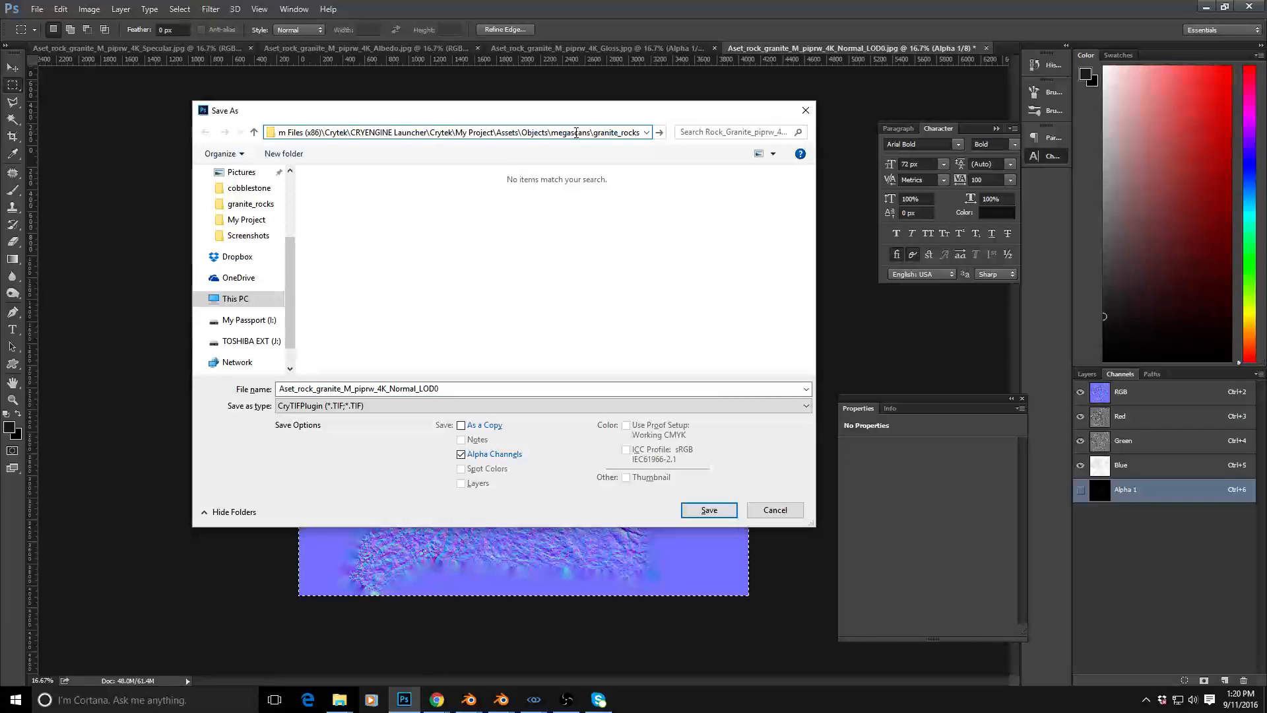
key(Return)
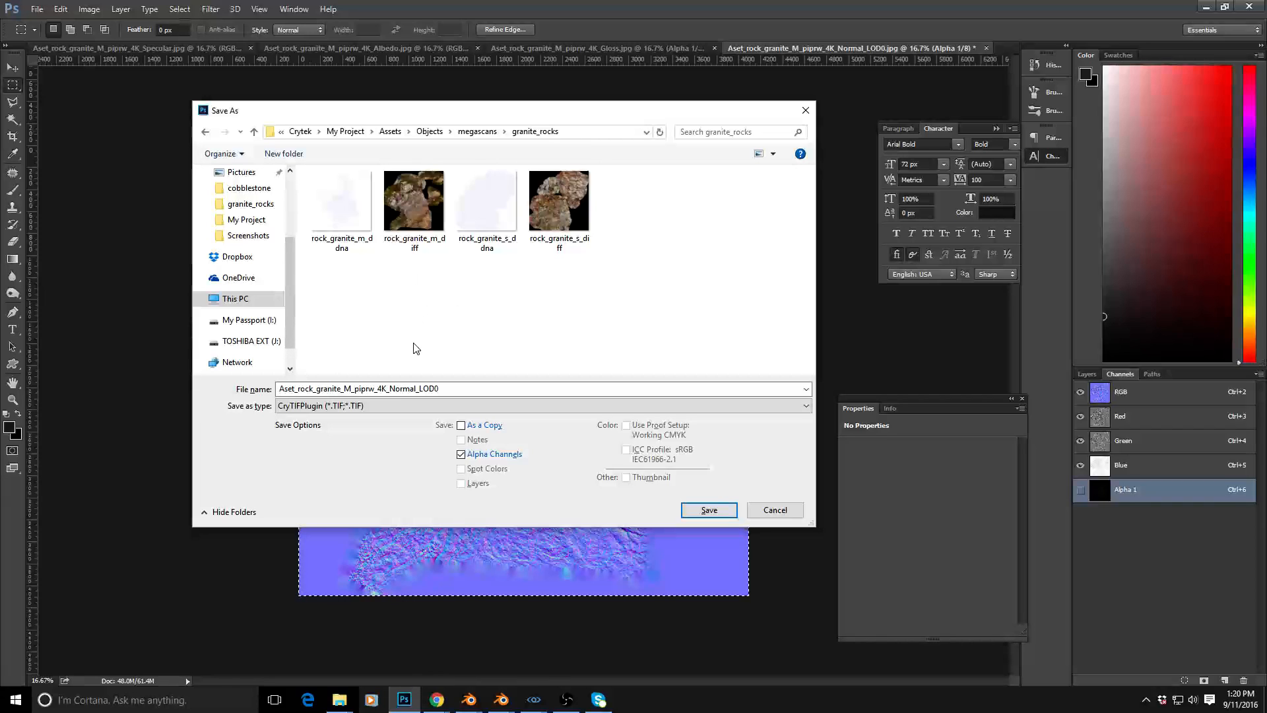
click(415, 194)
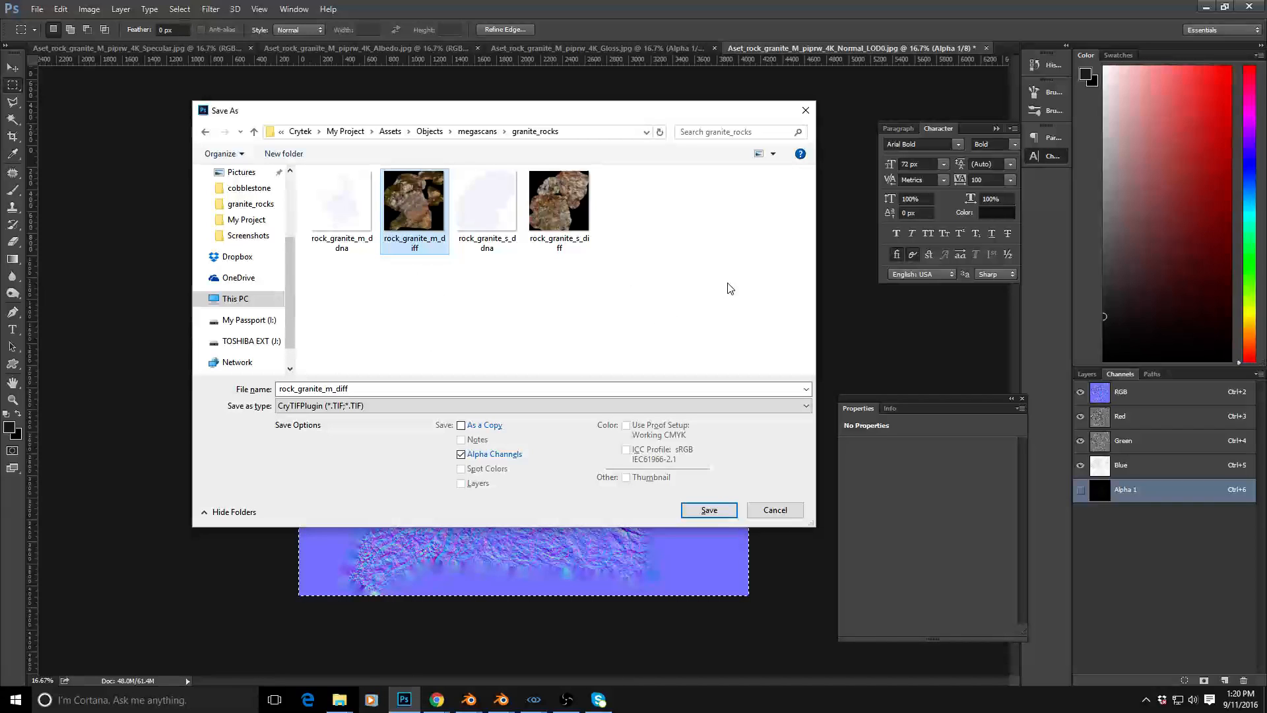
click(709, 512)
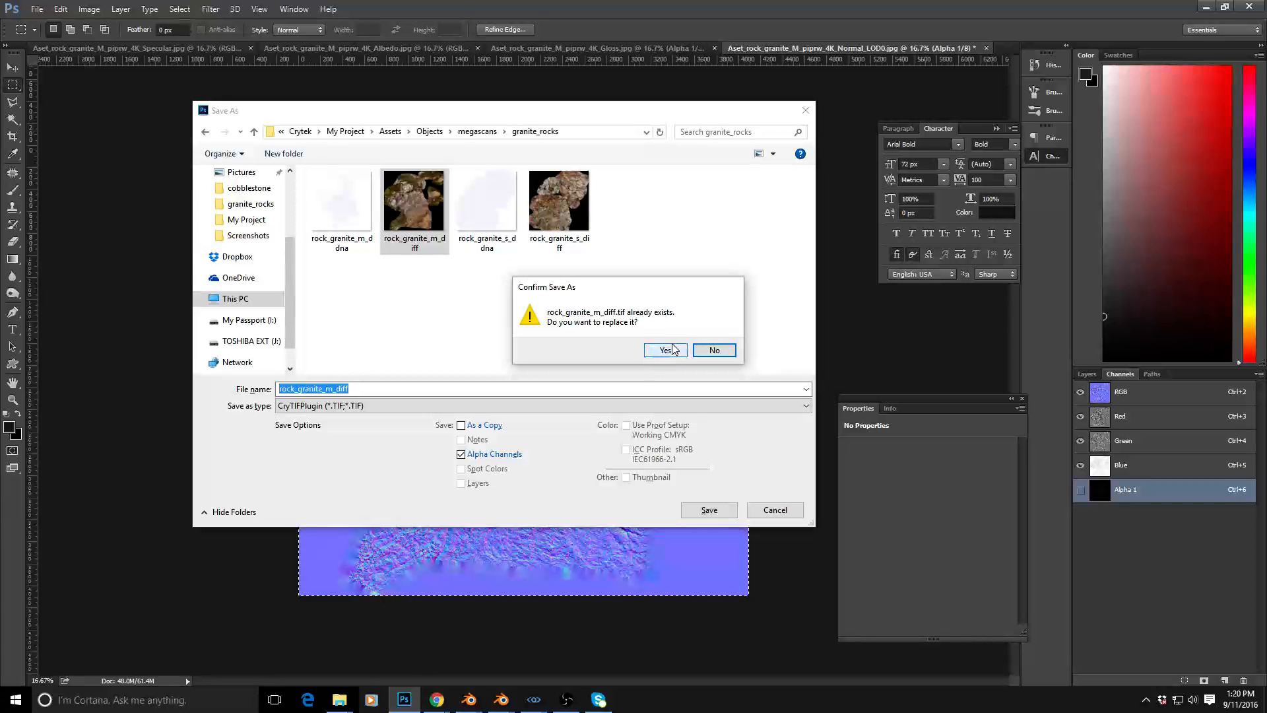
click(666, 350)
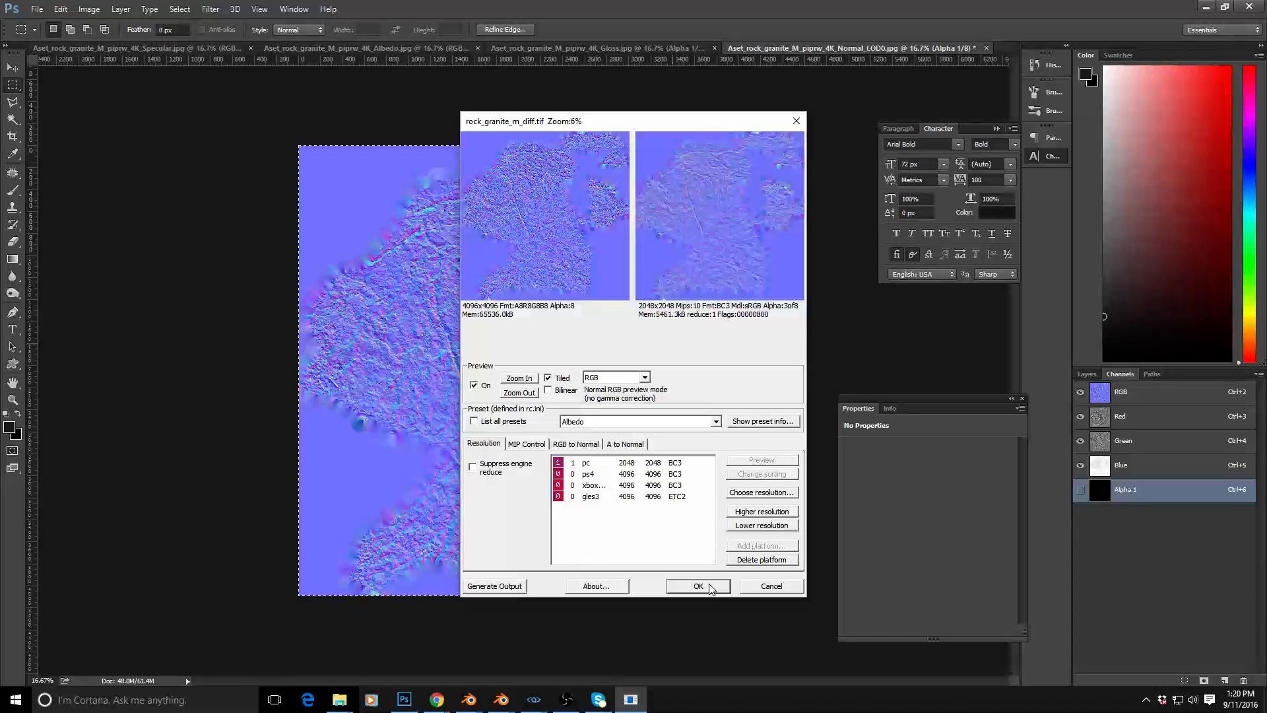
click(771, 587)
click(628, 264)
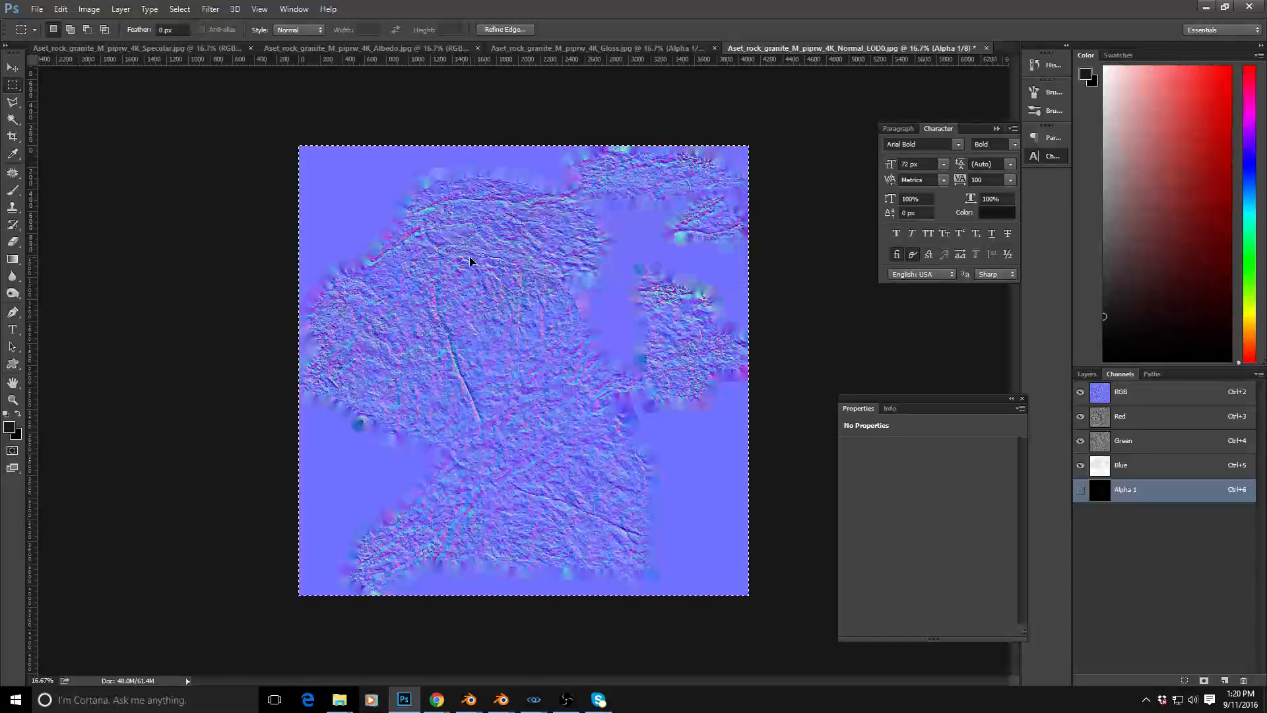
Start saving the Normal_LOD0 texture as a copy in CryTIFPlugin format, with the project's Objects\megascans\granite_rocks folder as the destination
key(ctrl+shift+s)
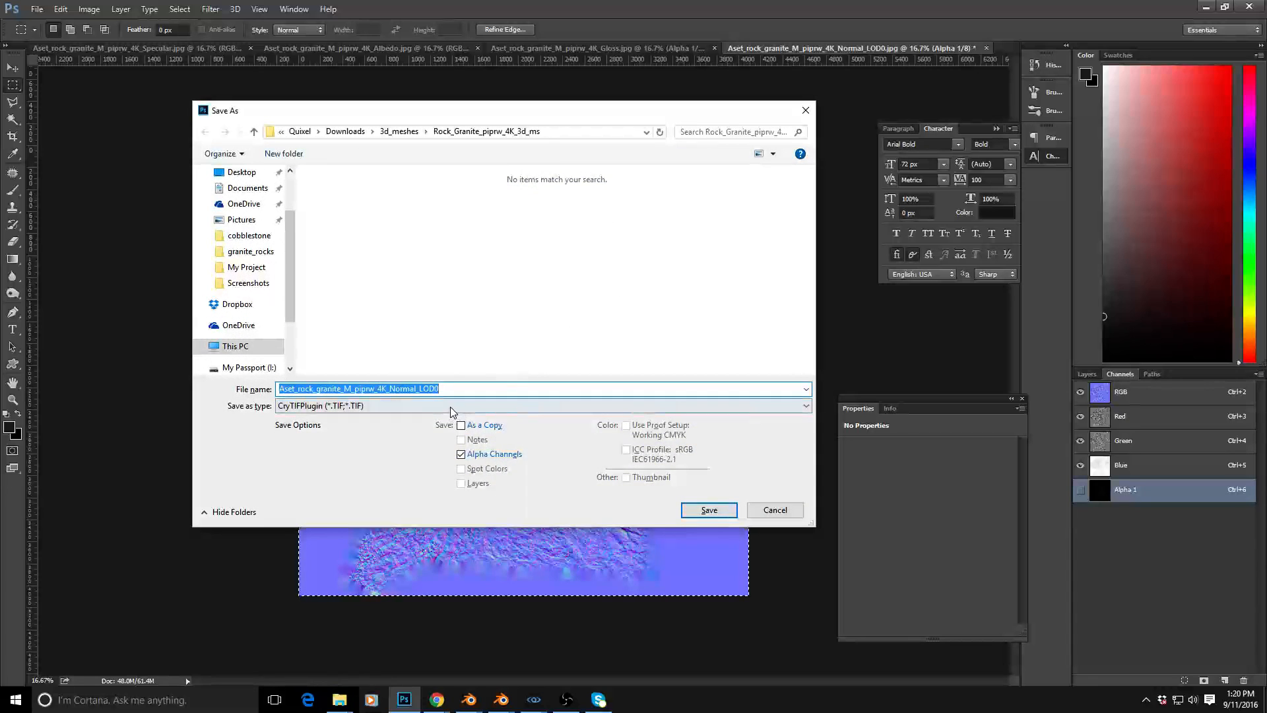
click(450, 407)
click(486, 239)
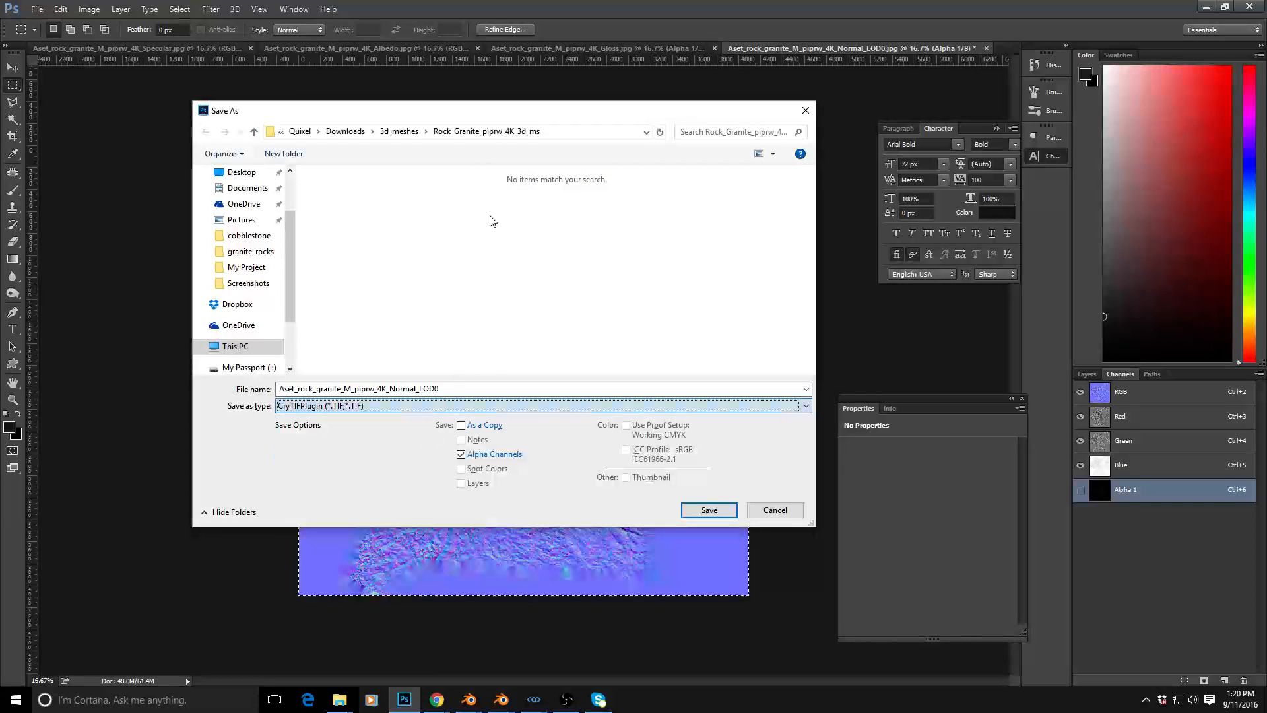
click(565, 132)
text(C:\Program Files (x86)\Crytek\CRYENGINE Launcher\Crytek\My Project\Assets\Objects\megascans\granite_rocks)
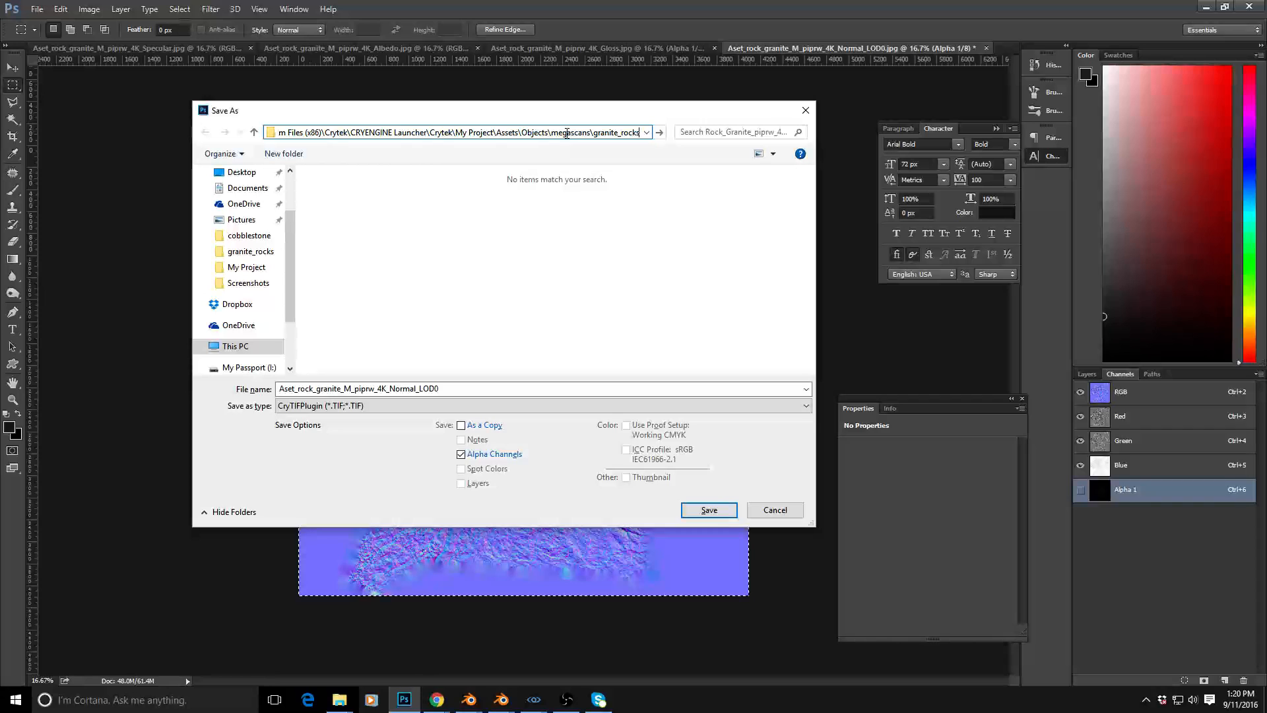
key(Return)
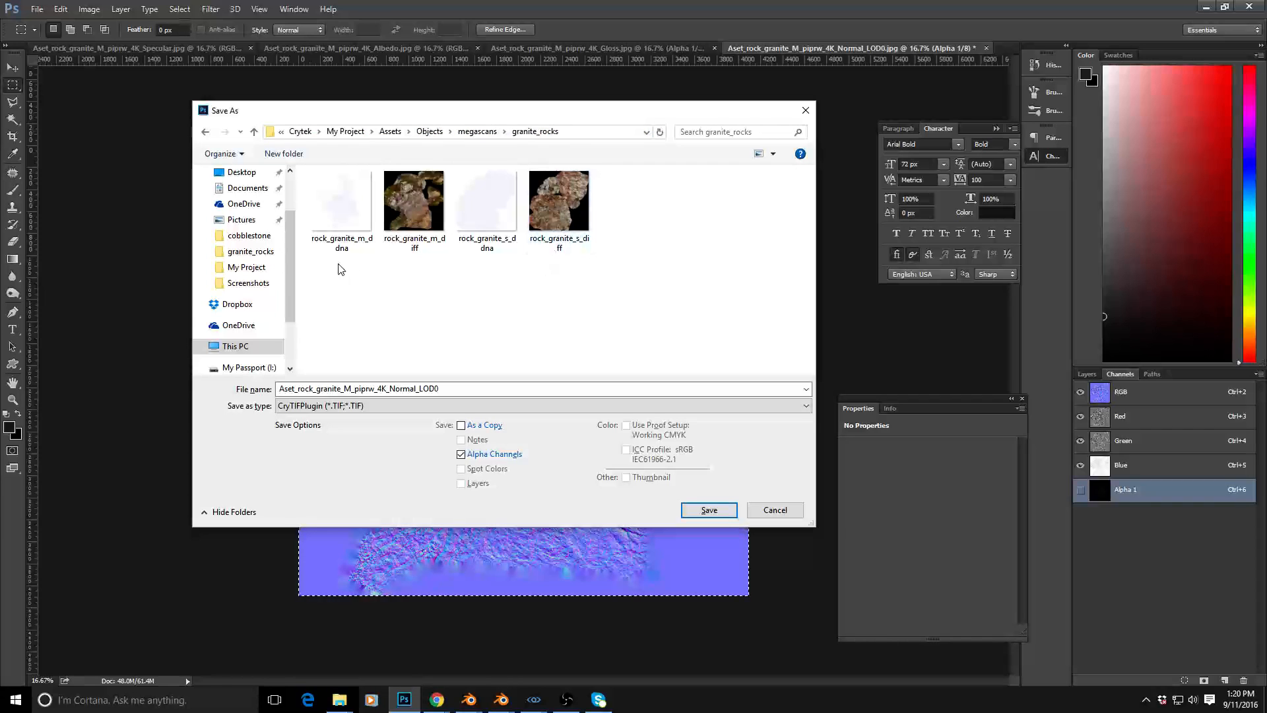
Overwrite rock_granite_m_ddna with the normal map and raise its PC output resolution to 2048 x 2048 before exporting
click(344, 208)
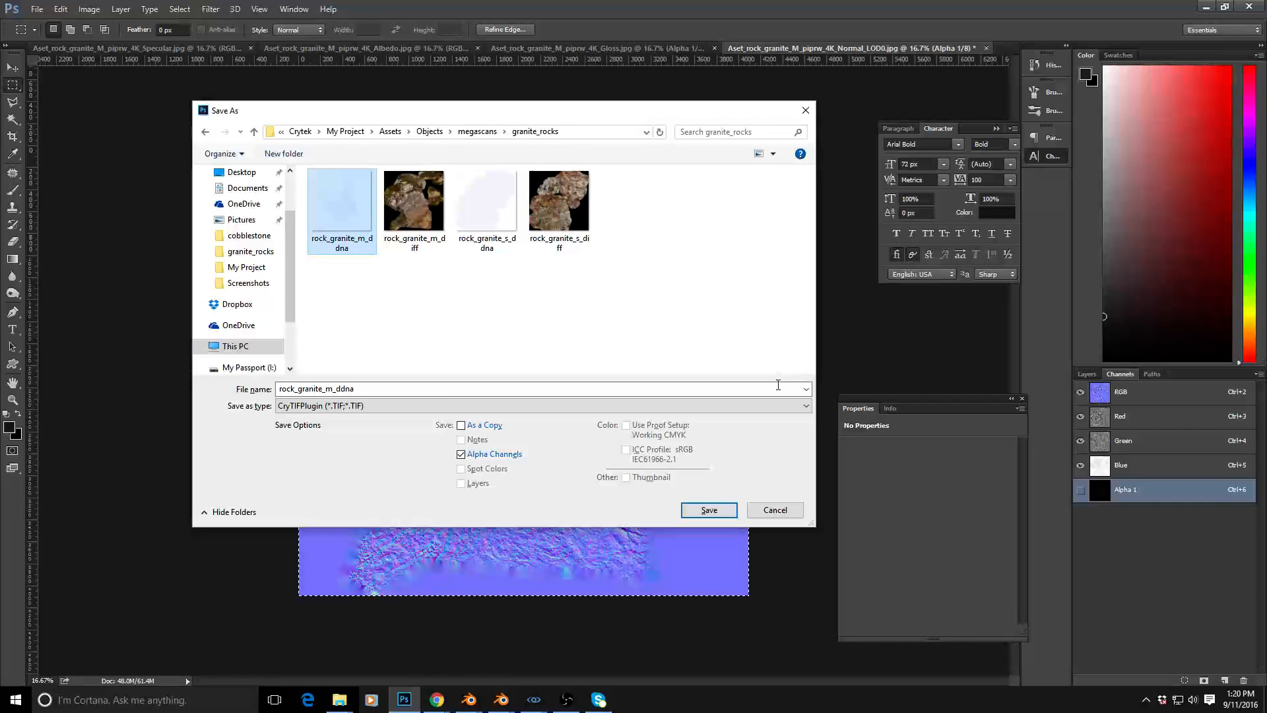
click(709, 509)
click(660, 351)
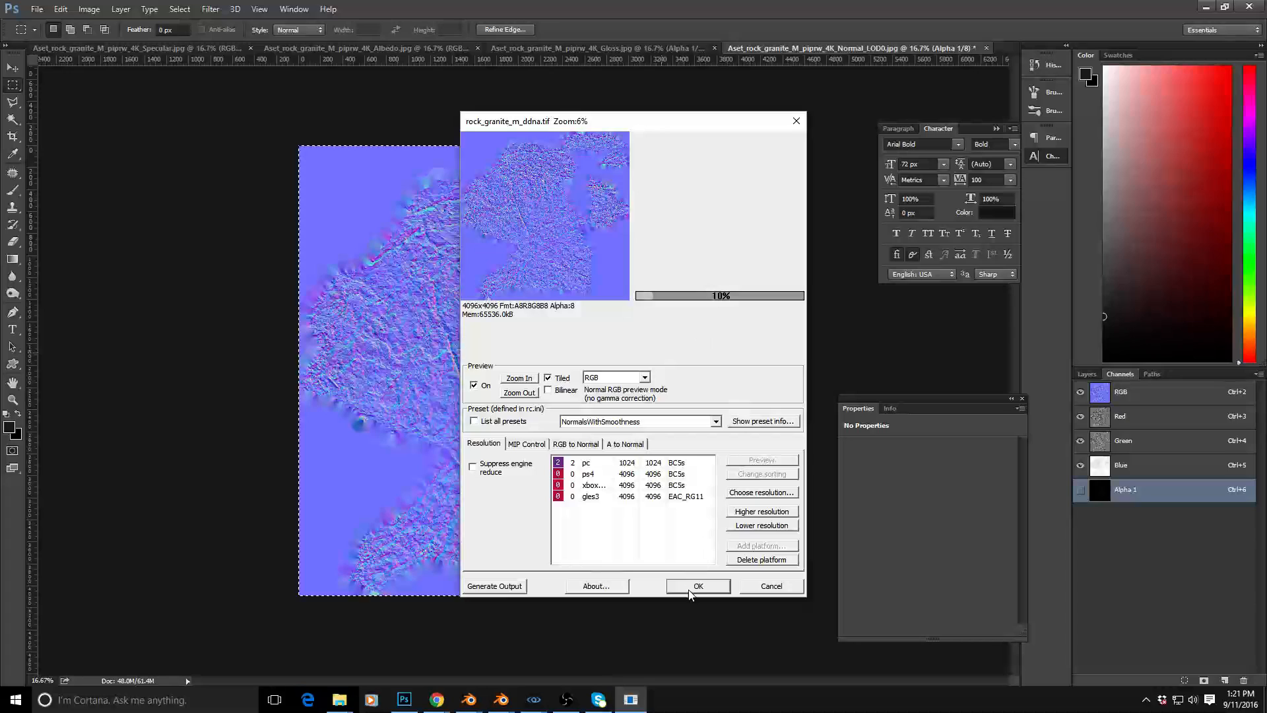
click(769, 516)
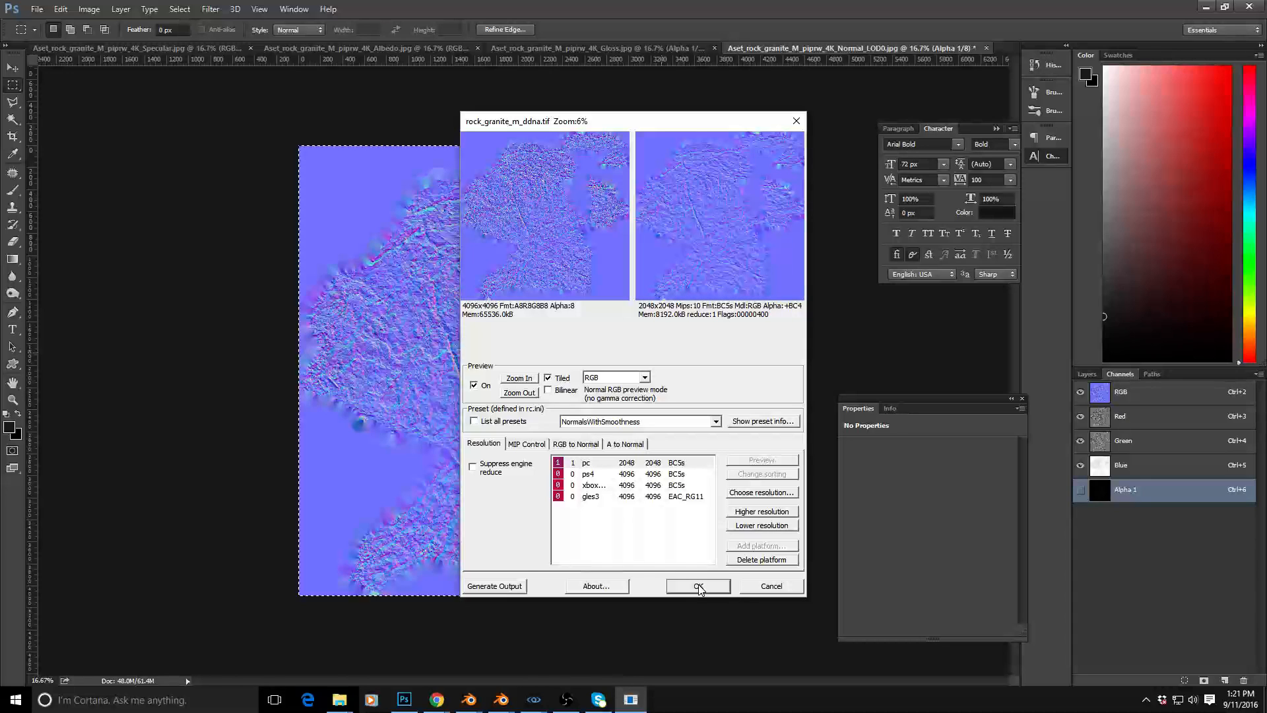
click(698, 586)
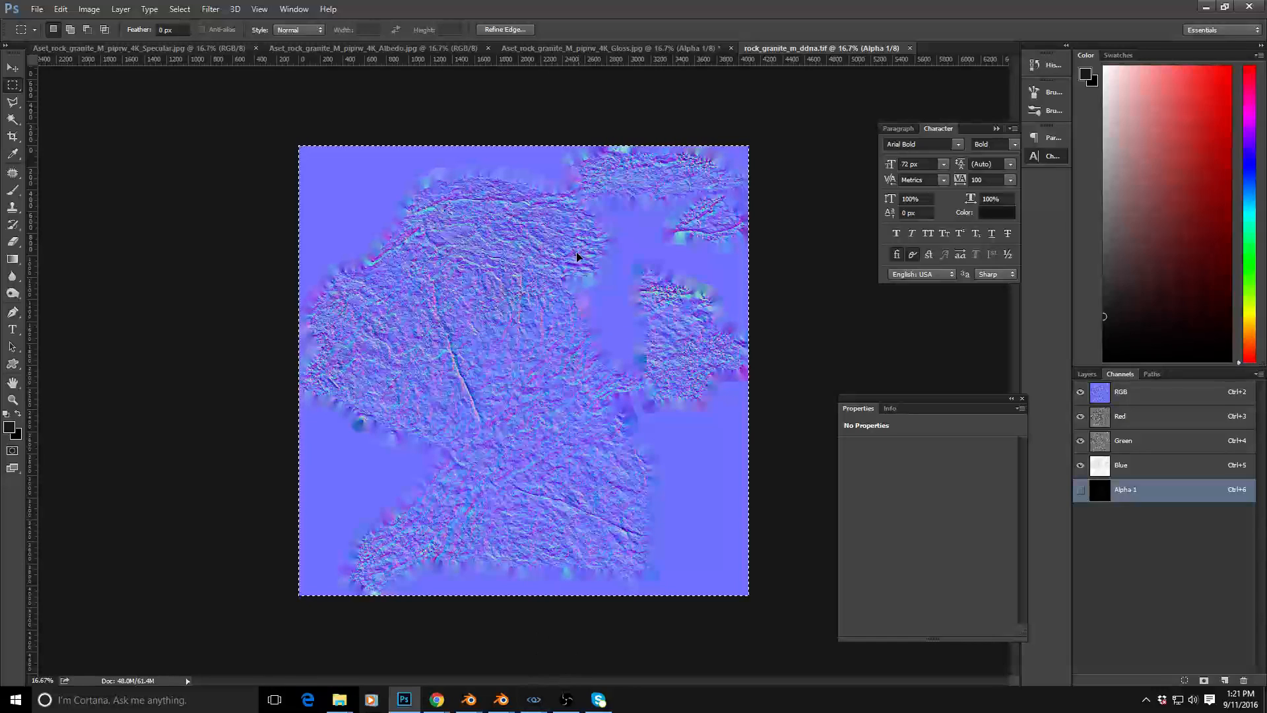
Save the Albedo texture as a CryTIF in the granite_rocks folder, overwriting rock_granite_m_diff and accepting the Albedo preset
drag(565, 13, 478, 7)
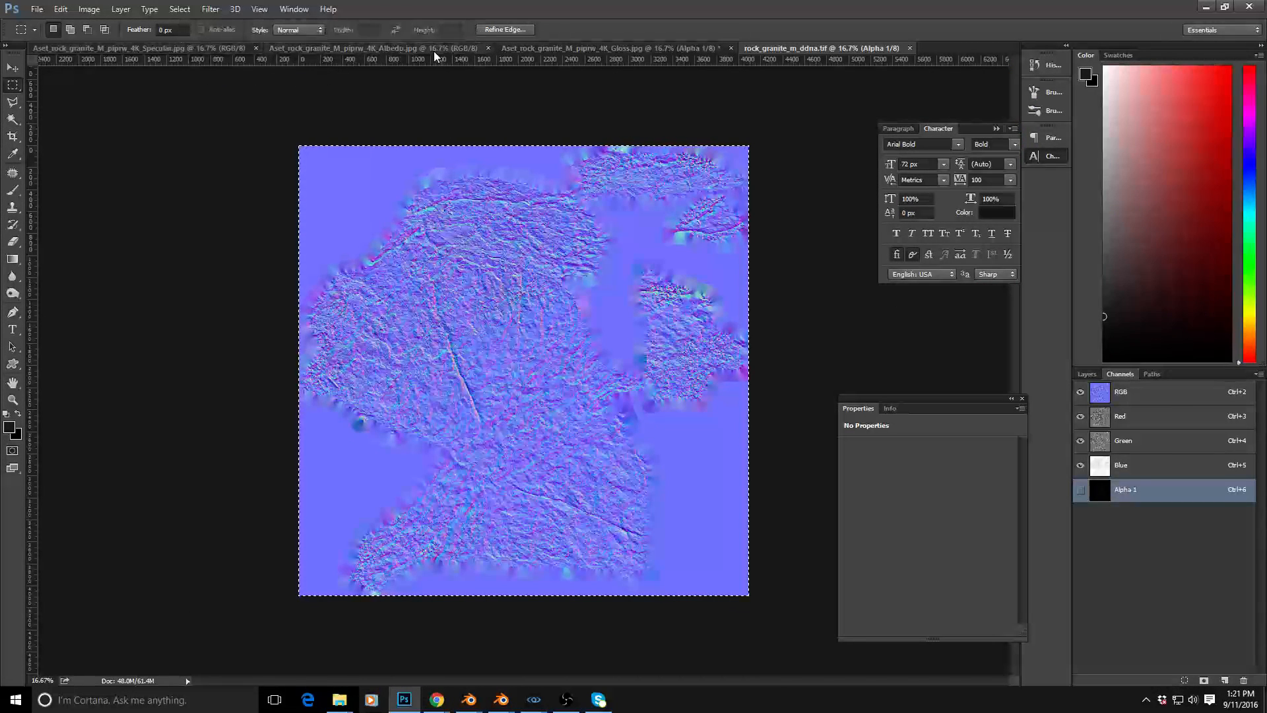
click(373, 48)
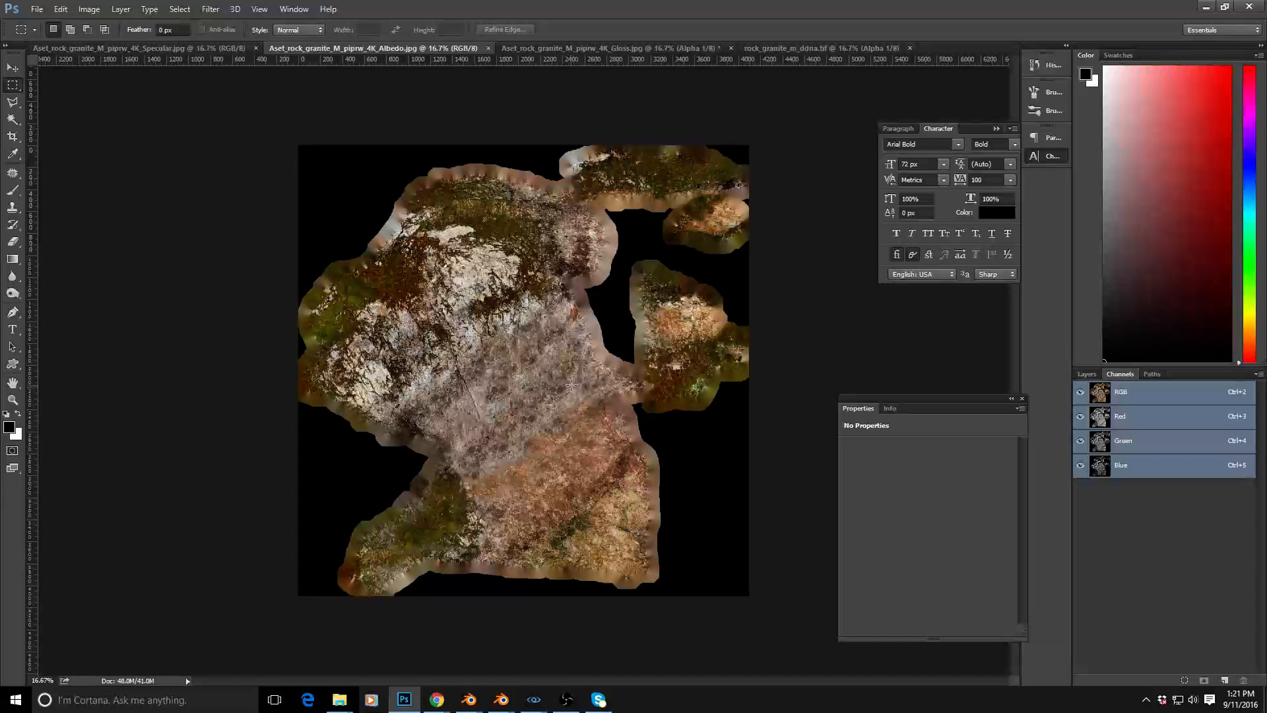
key(ctrl+shift+s)
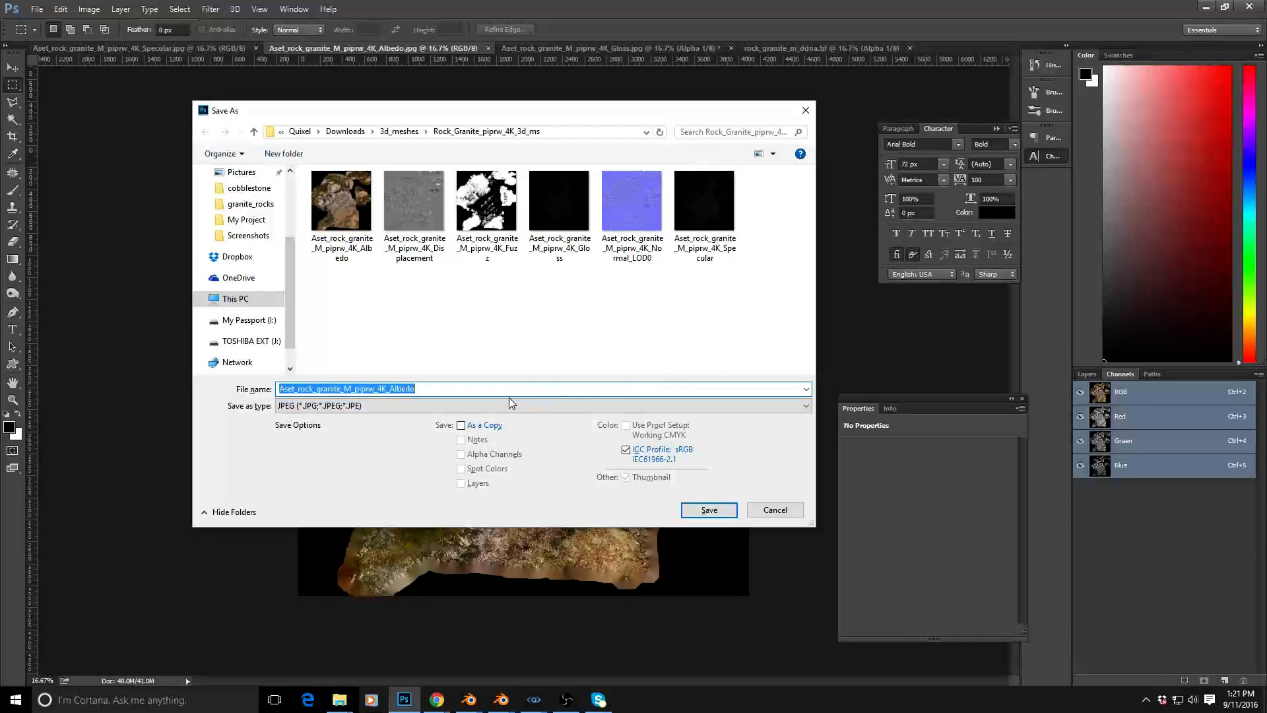
click(496, 406)
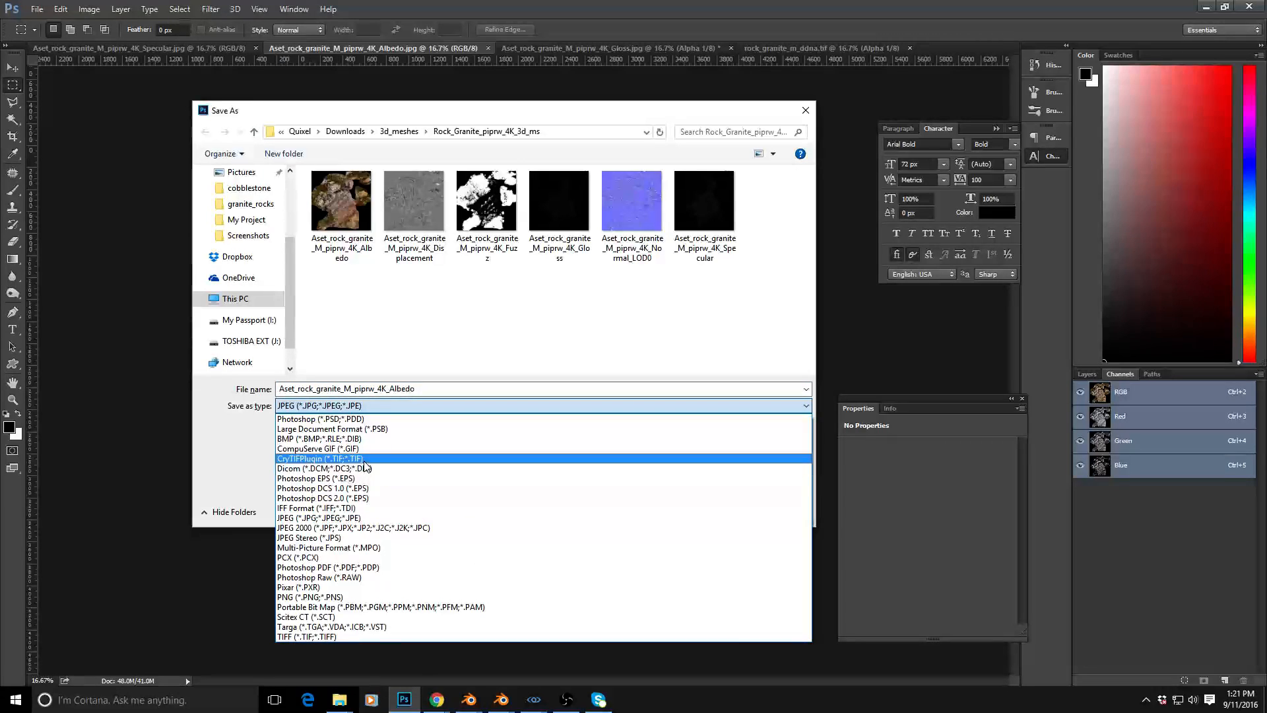
click(385, 451)
click(561, 133)
key(ctrl+v)
key(Return)
click(414, 204)
click(711, 510)
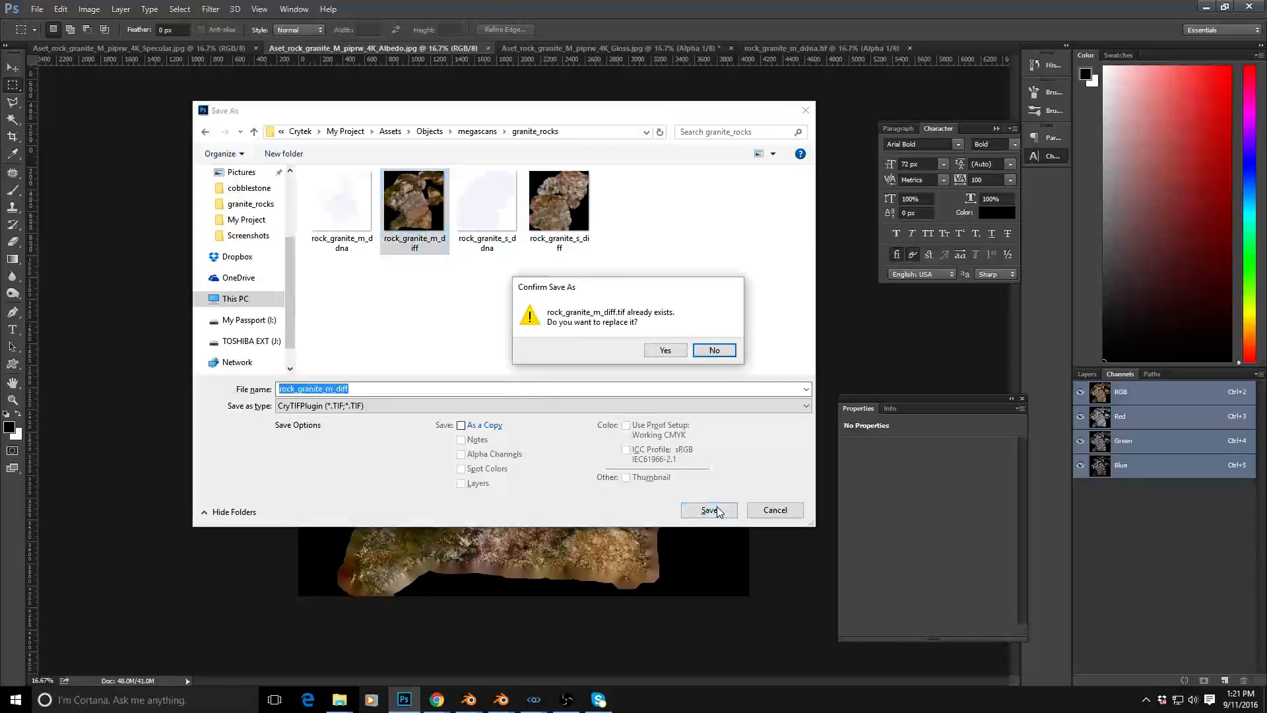
click(679, 352)
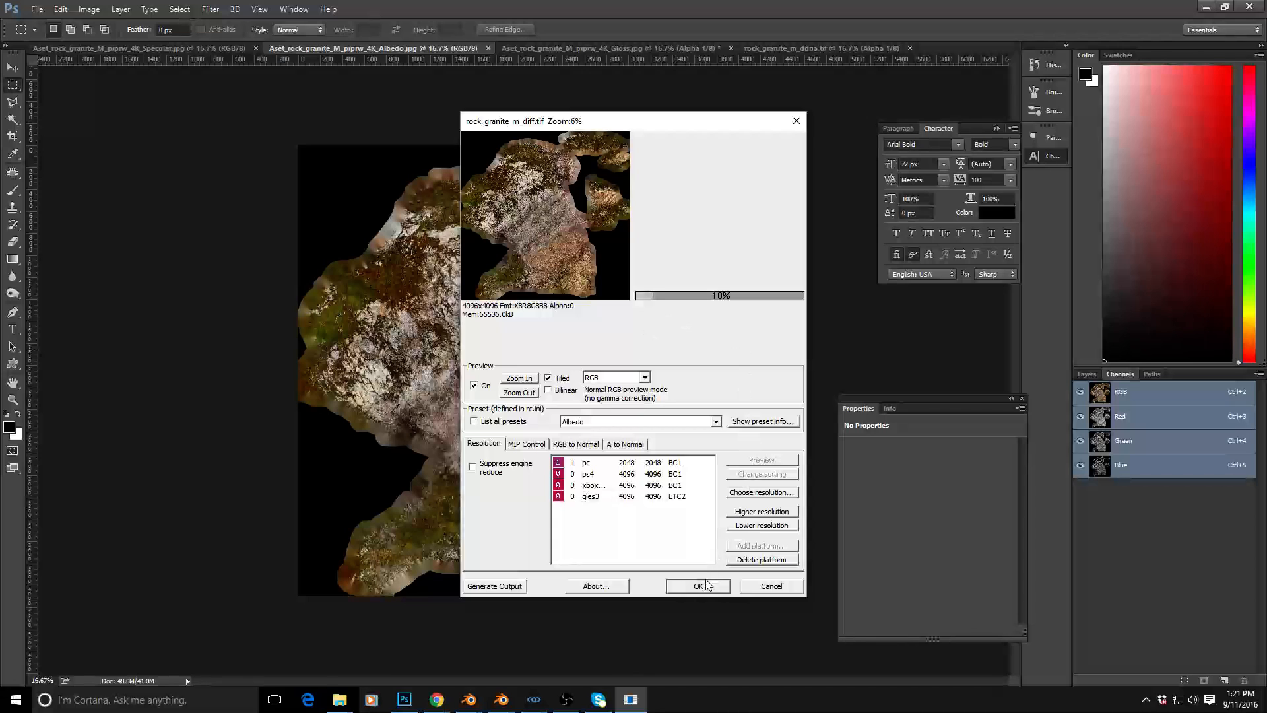
click(700, 586)
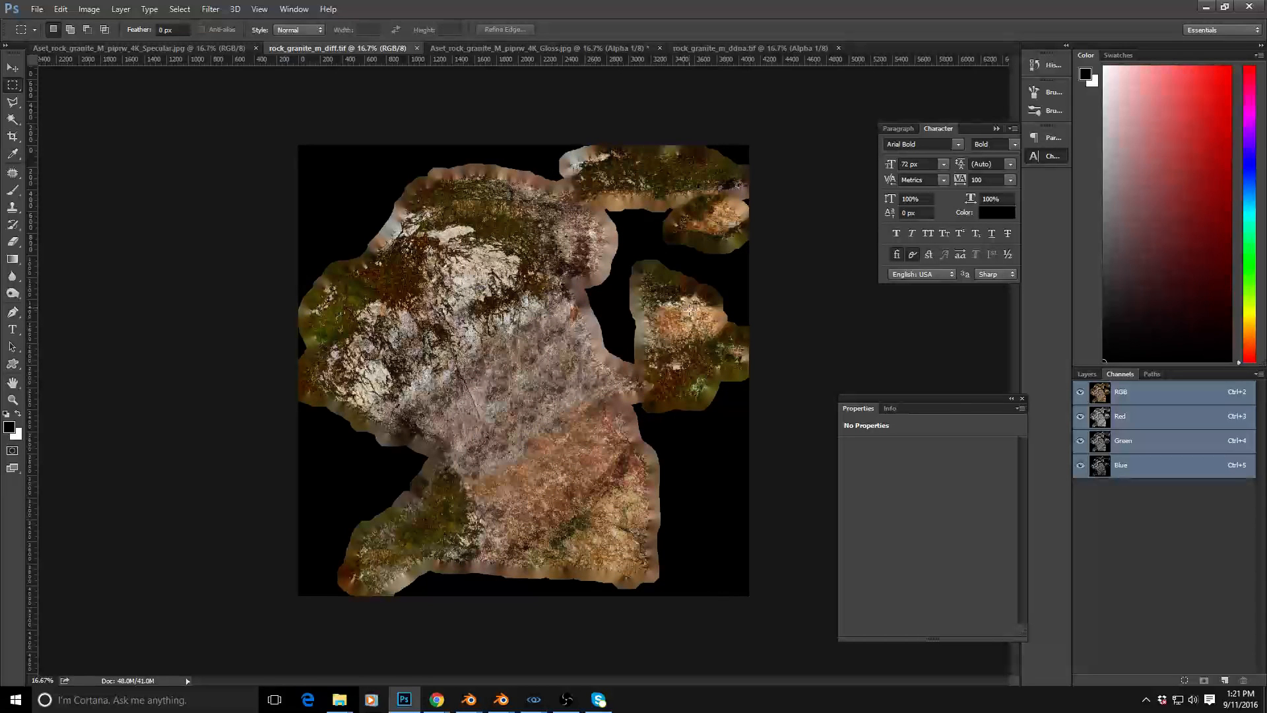
Switch to CRYENGINE Sandbox, open the Material Editor and try to pick the material of the red rock in the level
click(1202, 7)
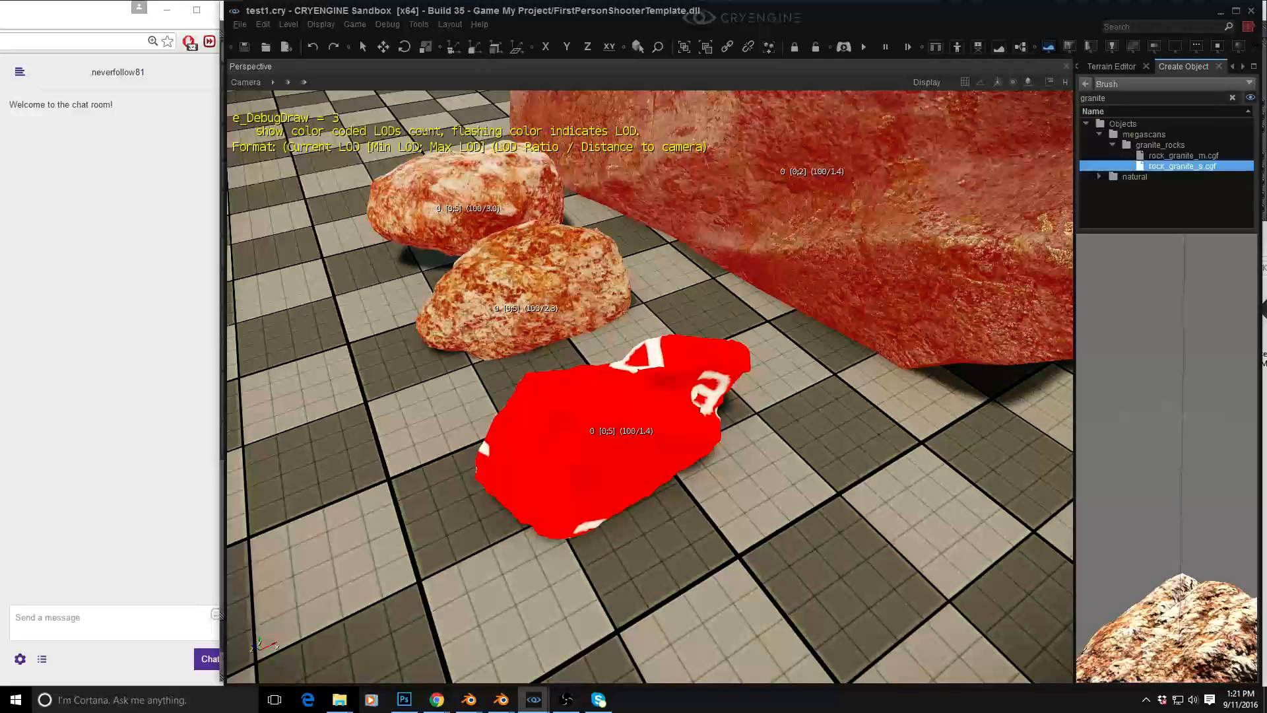
key(m)
drag(1042, 187, 969, 153)
click(822, 181)
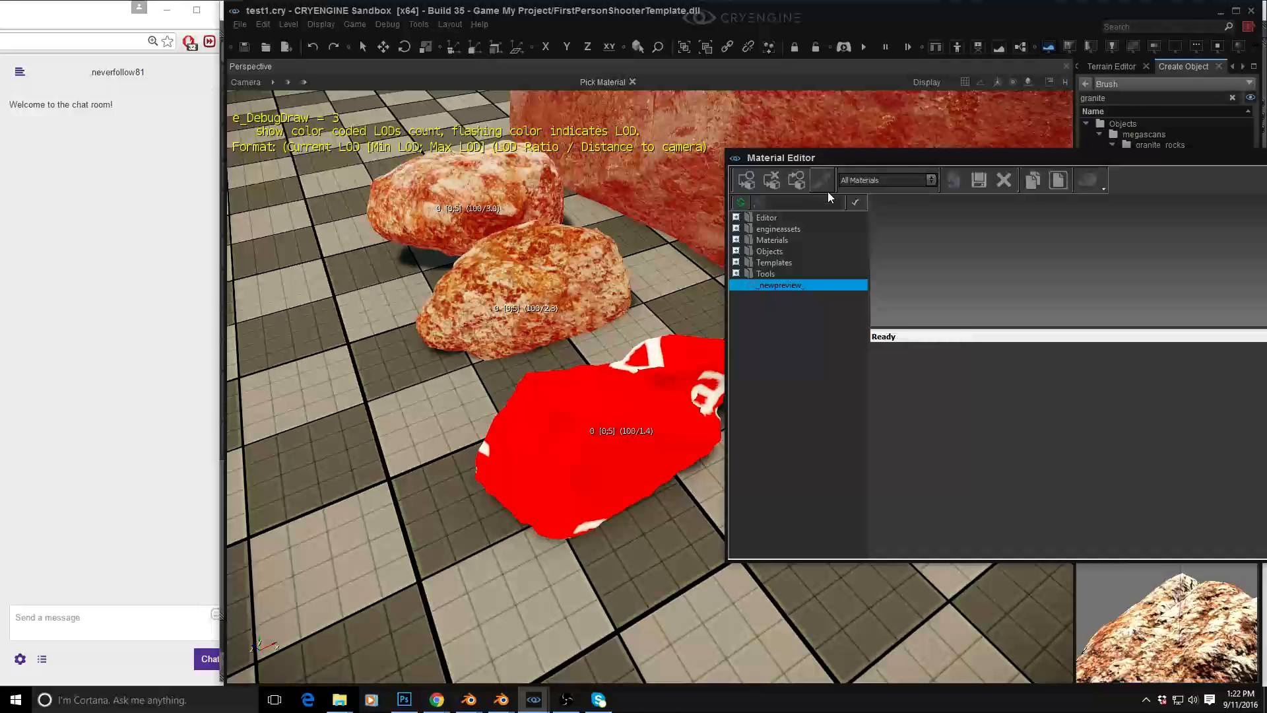
right_drag(602, 469, 607, 469)
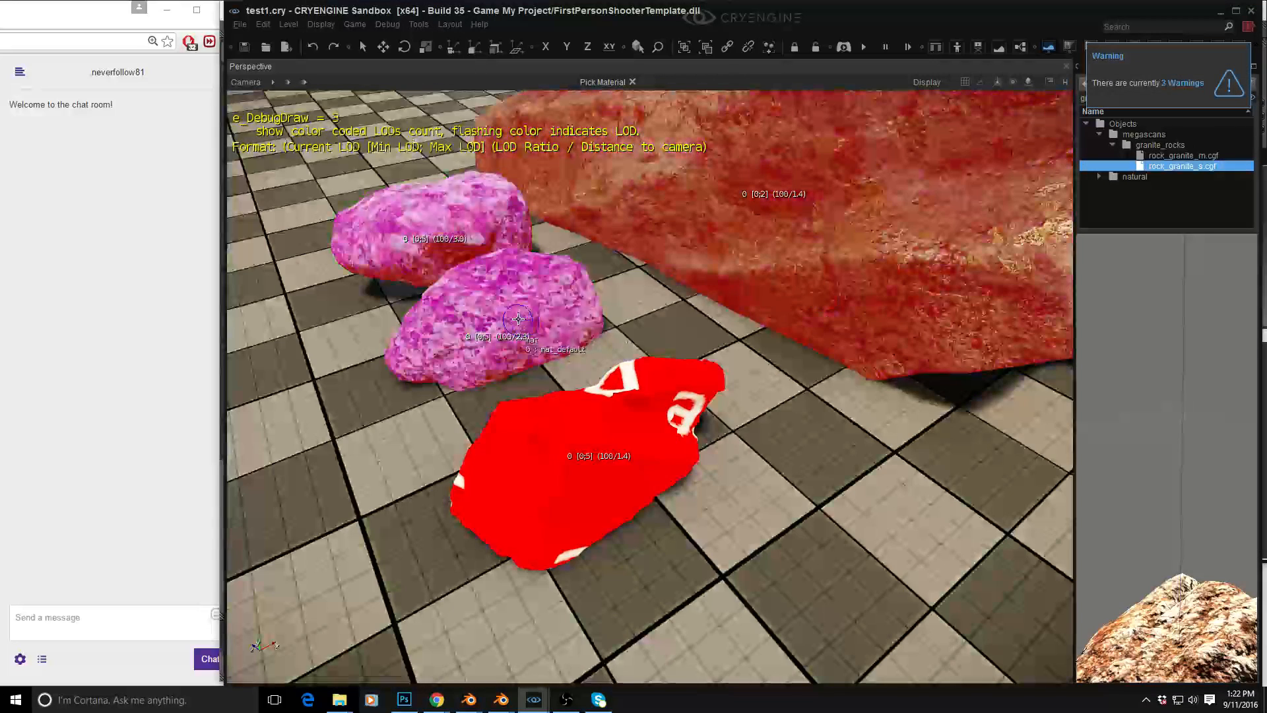
right_drag(607, 472, 608, 477)
click(607, 472)
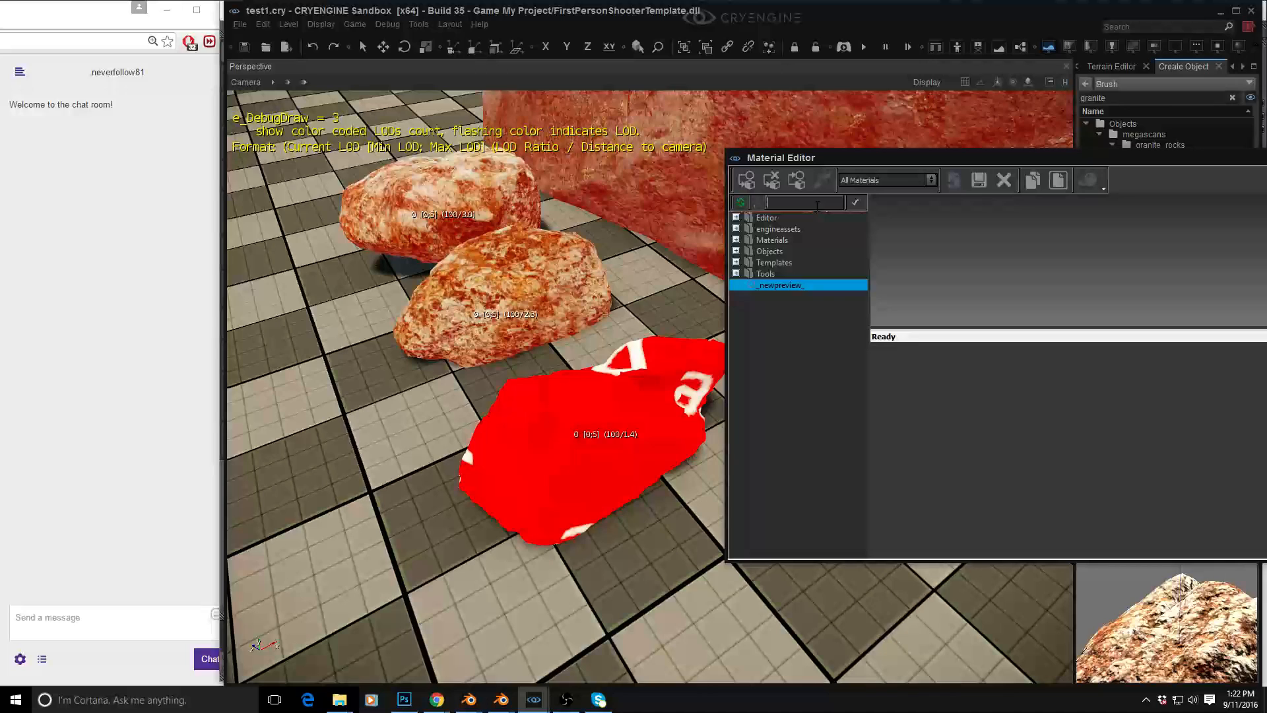
Filter the materials by "granite", examine rock_granite_m under megascans/granite_rocks, and close the Material Editor
text(nite)
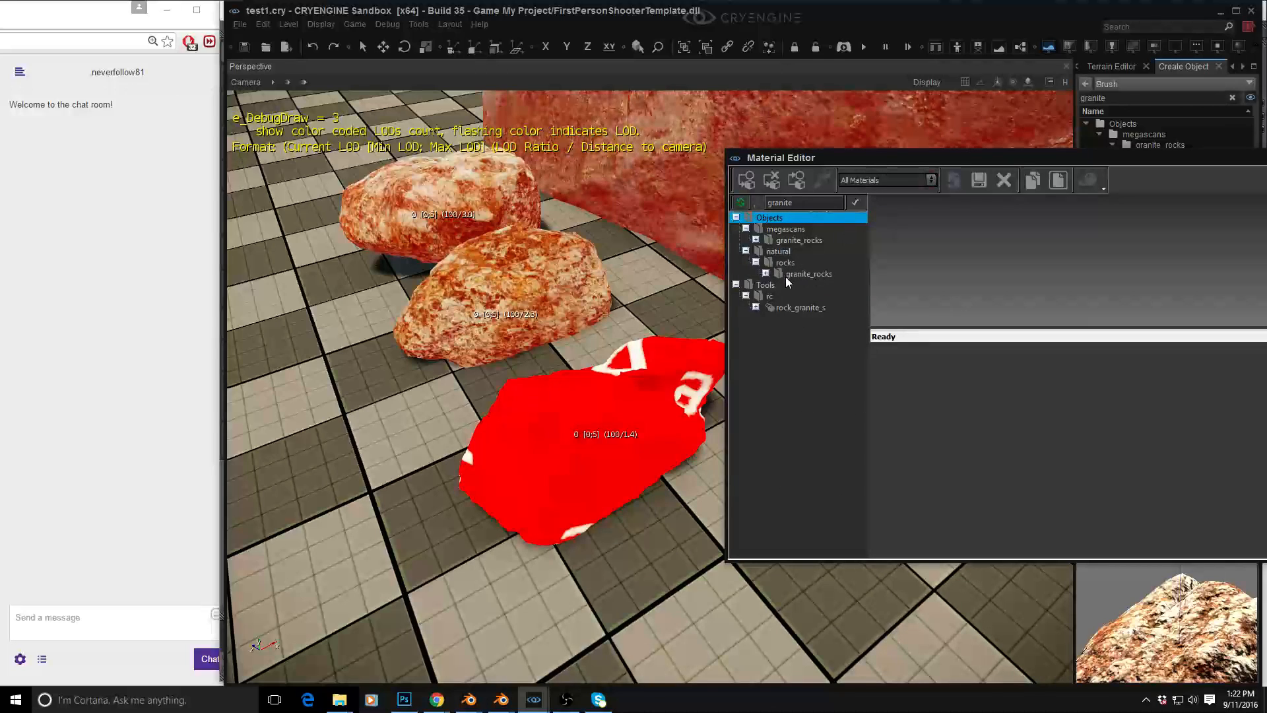
click(767, 274)
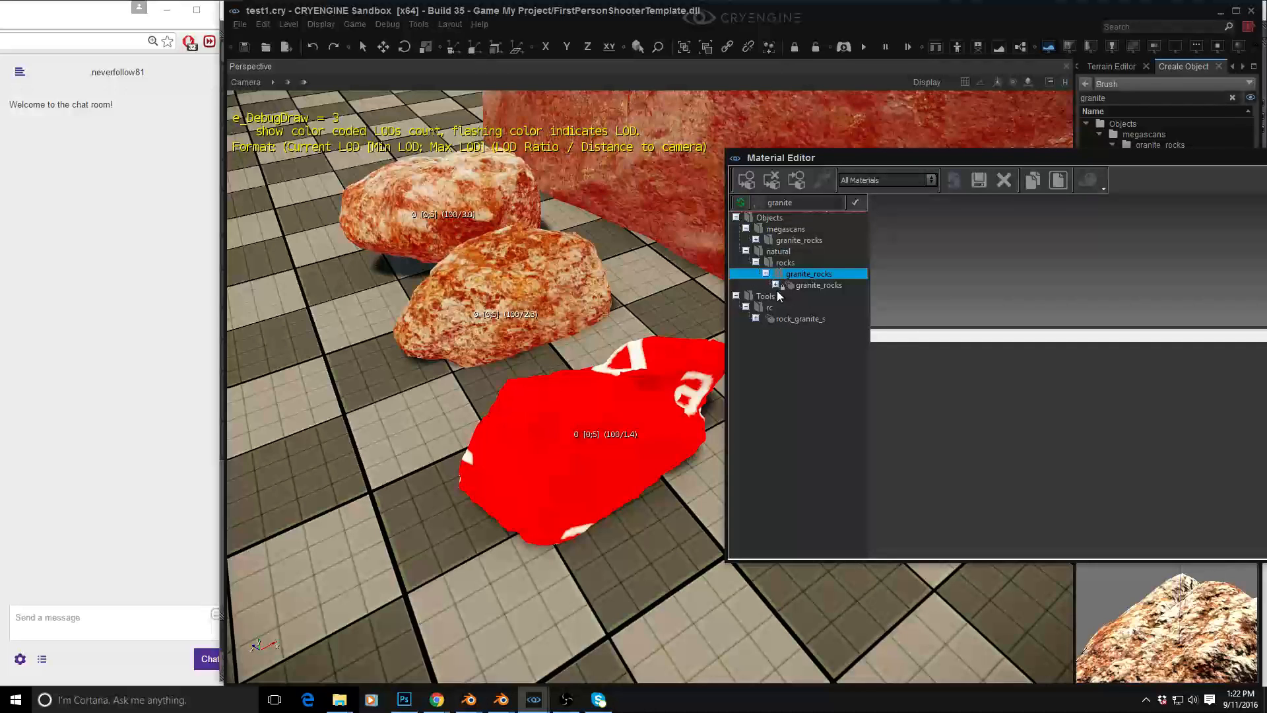
click(757, 241)
click(808, 252)
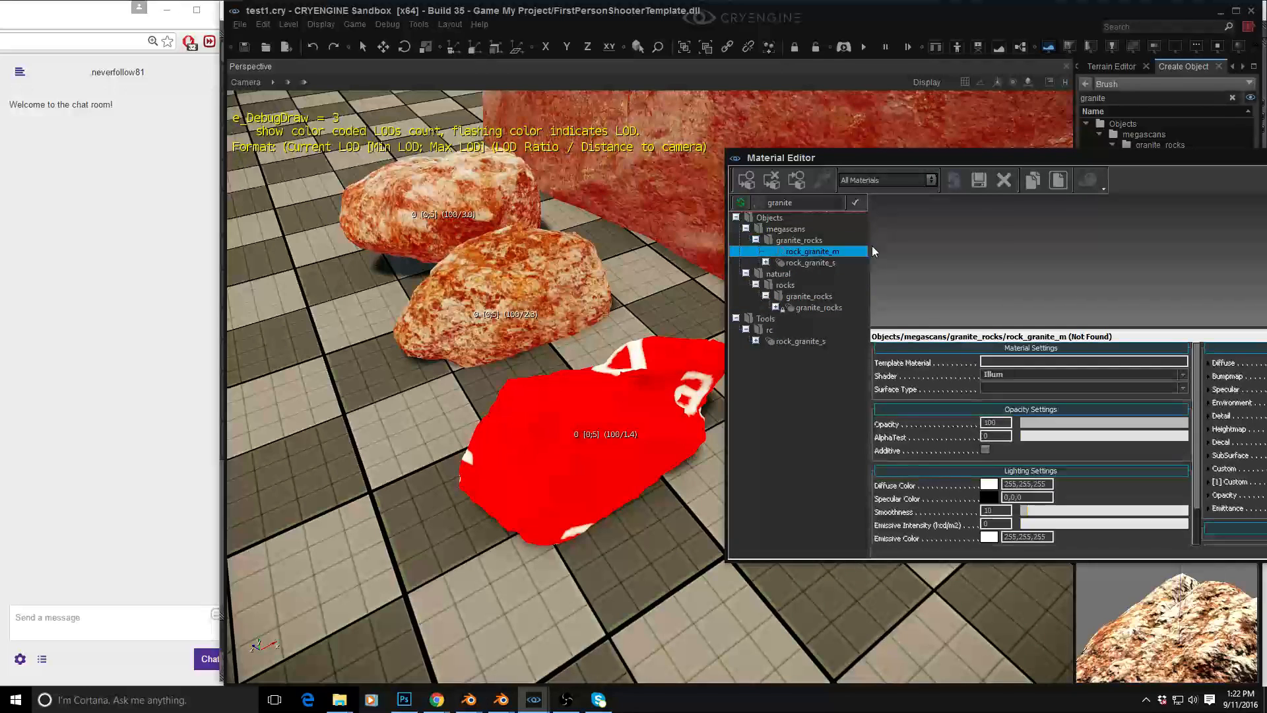
drag(1082, 159, 1140, 166)
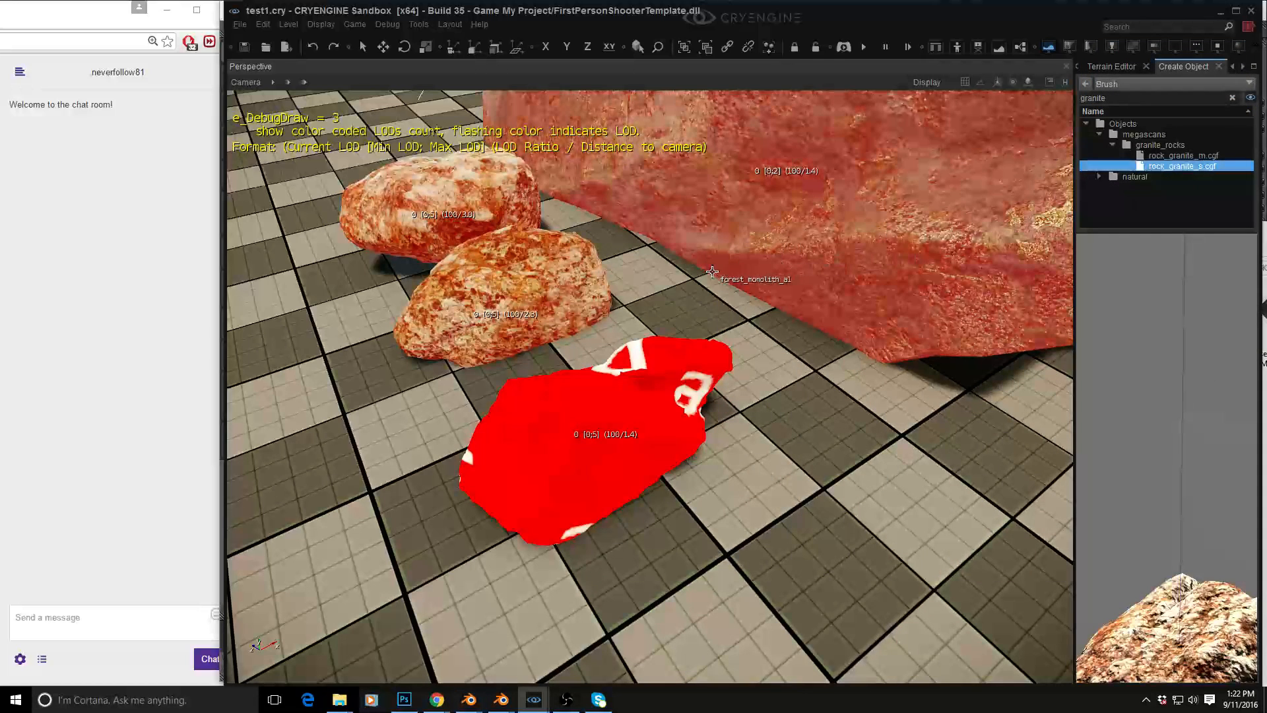
Switch to the Blender rock scene and re-export it to the game with Do Materials enabled, into the granite_rocks folder
mouse_move(502, 699)
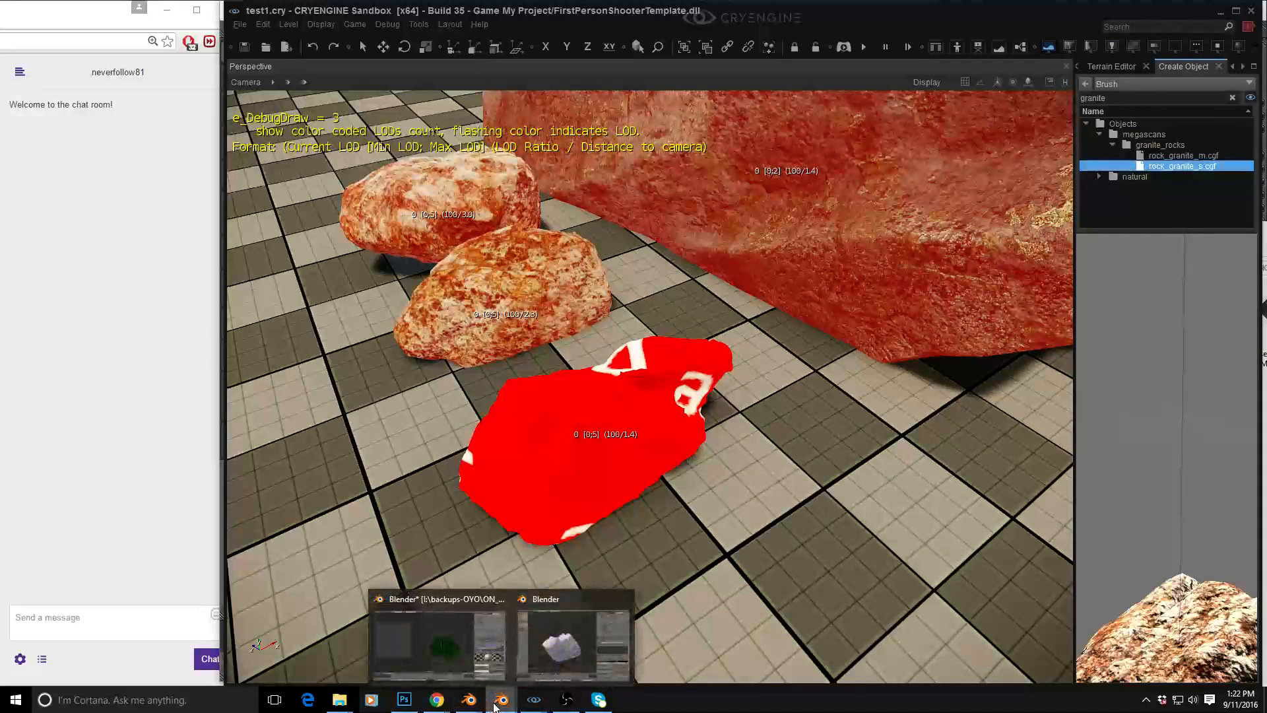
click(557, 657)
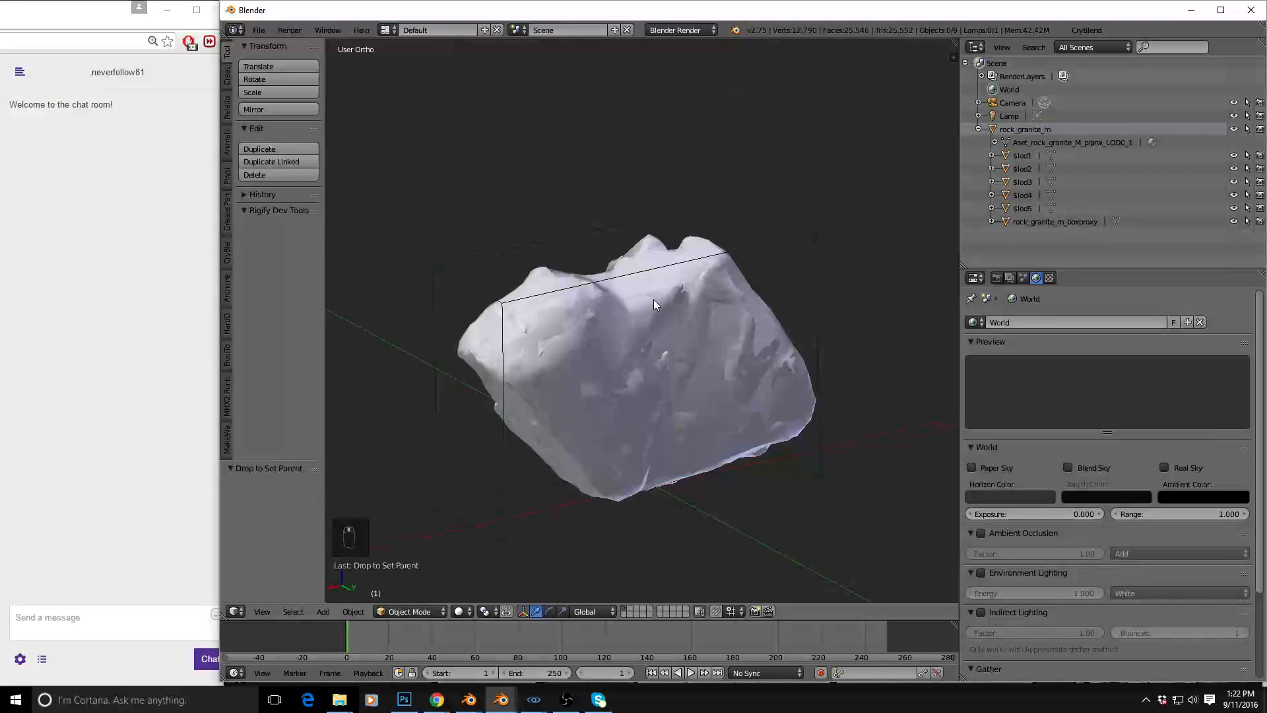
click(1087, 30)
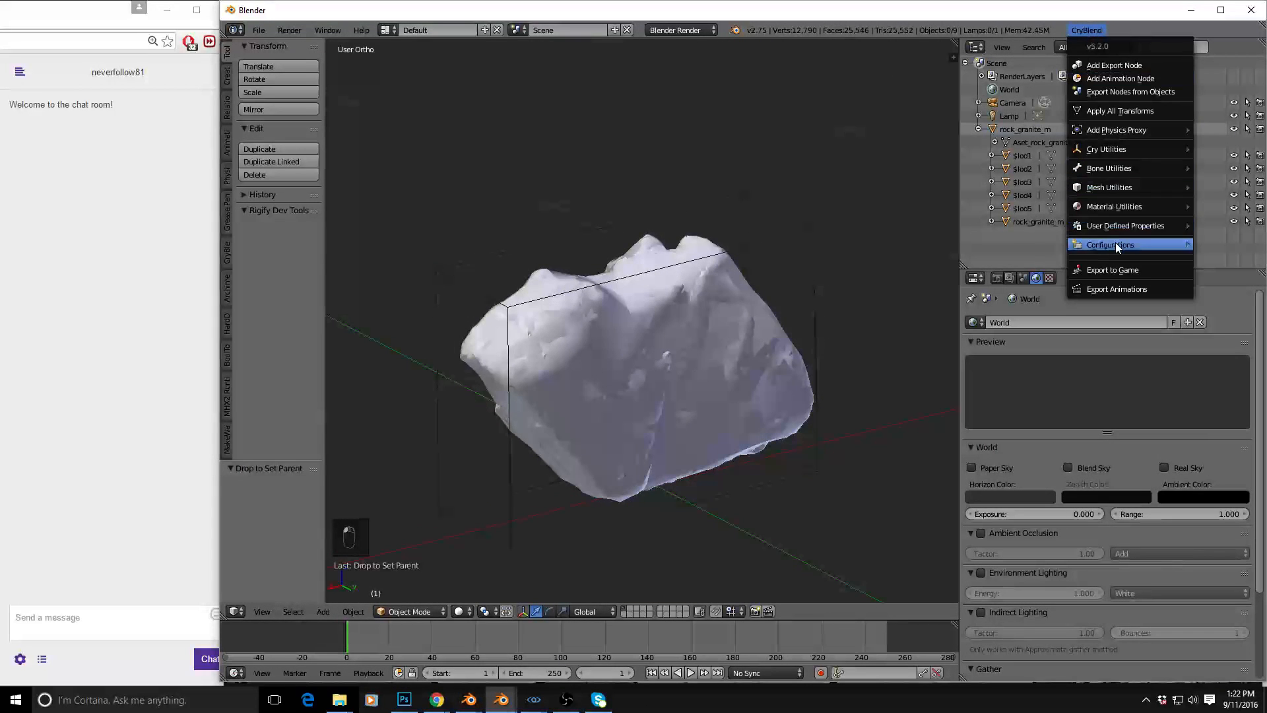
click(1115, 270)
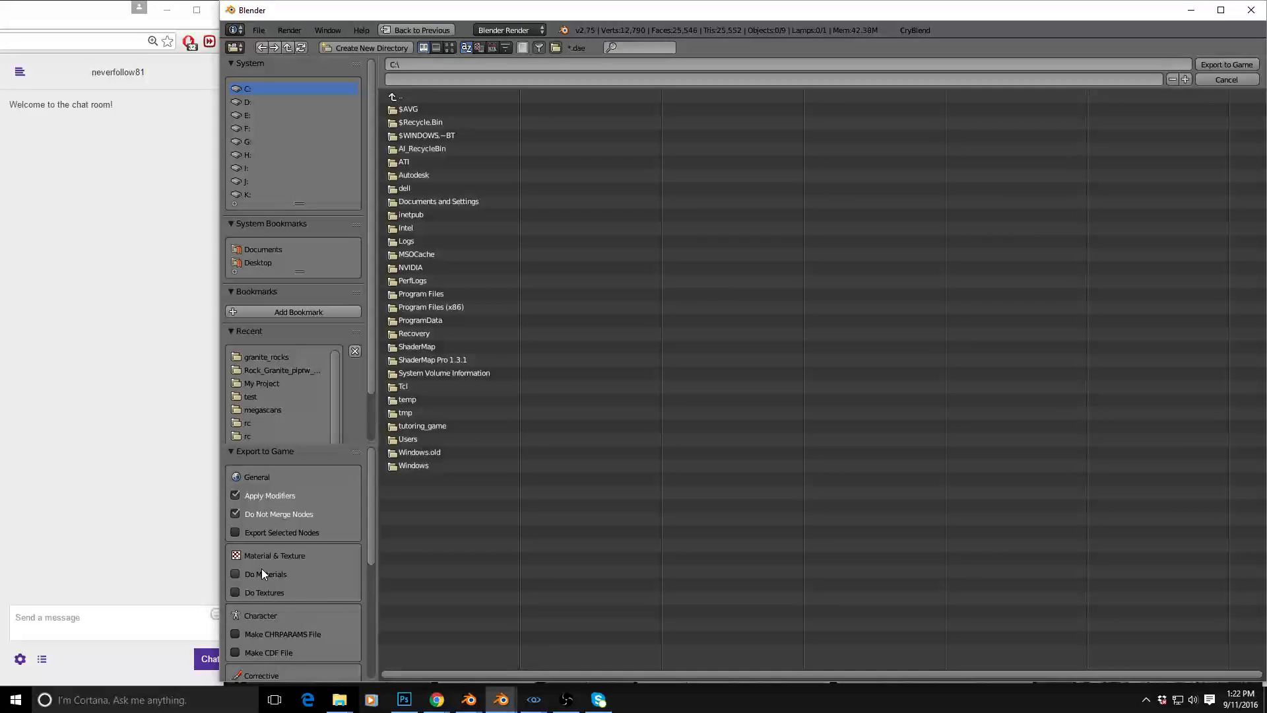
click(273, 356)
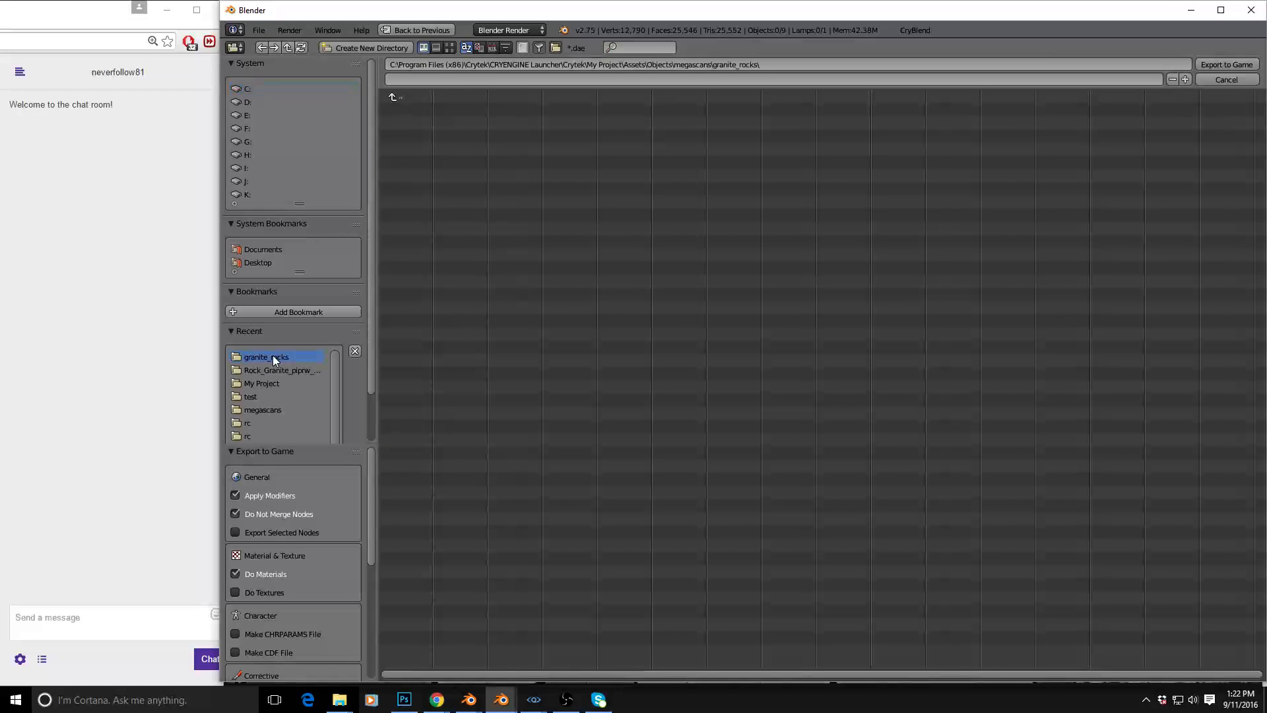
click(1218, 64)
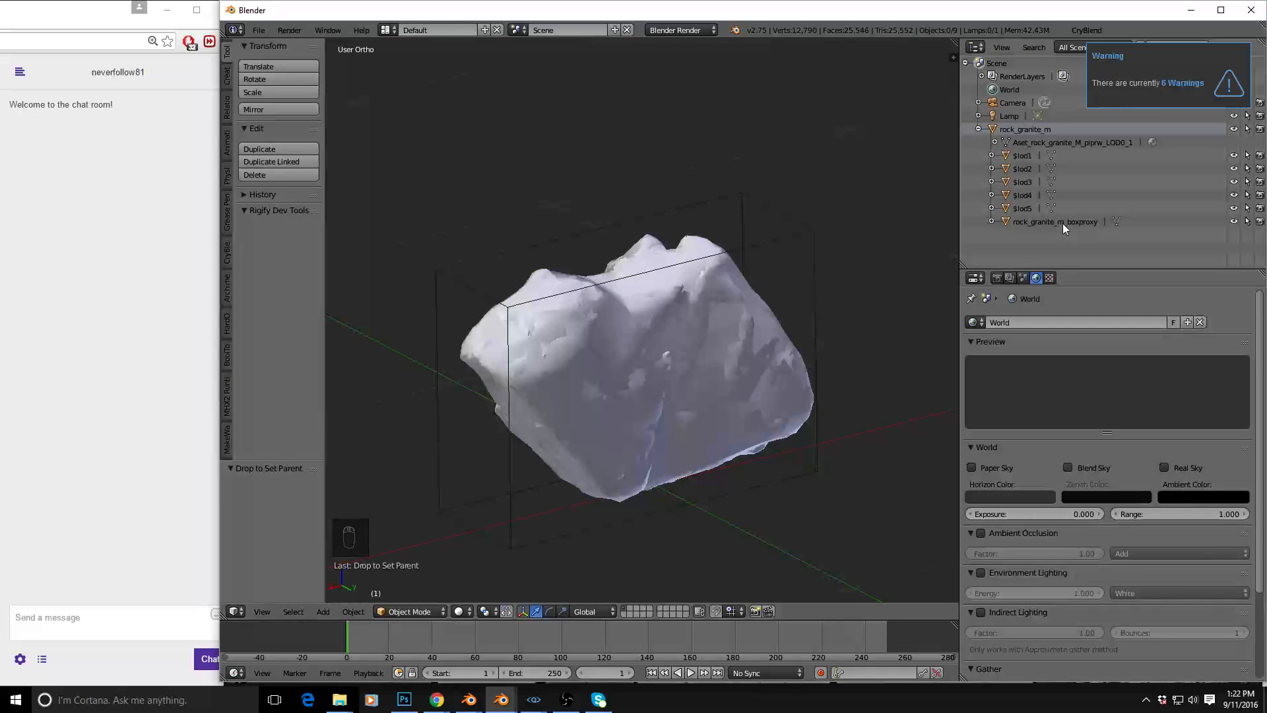
Return to CRYENGINE Sandbox, check the re-exported rock in the level, and close the editor
click(533, 699)
click(311, 639)
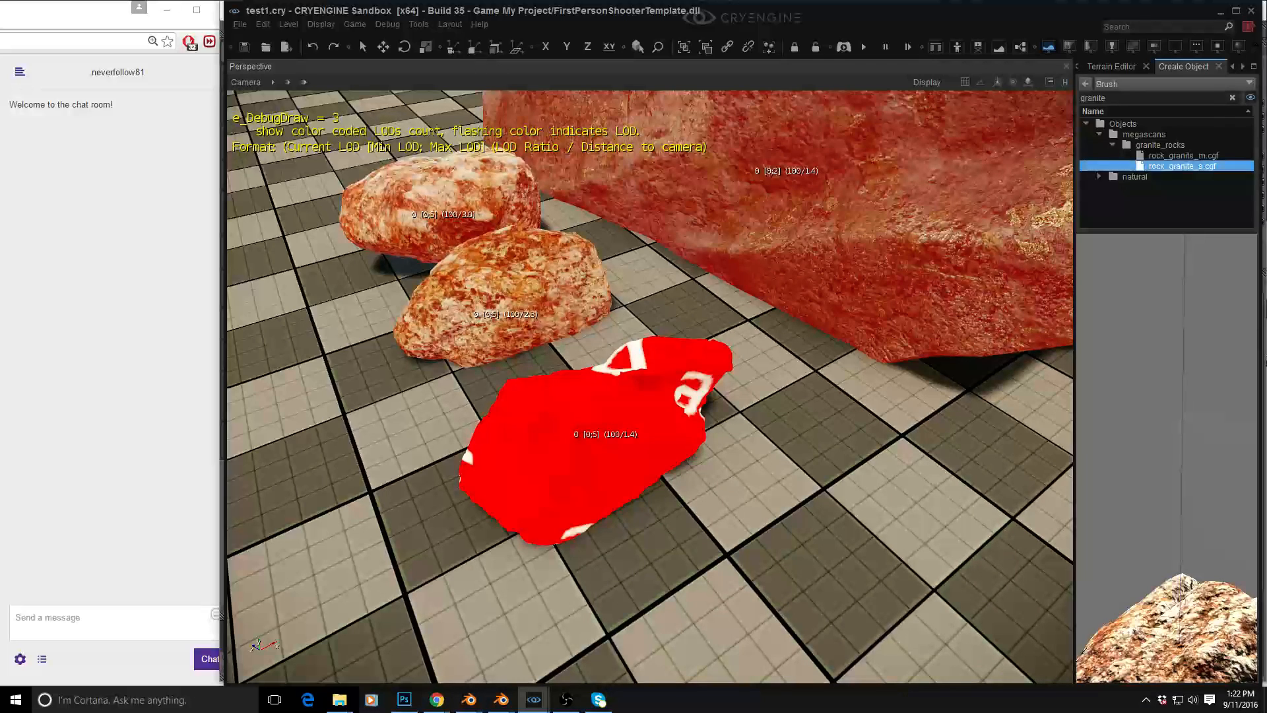
right_drag(769, 284, 762, 296)
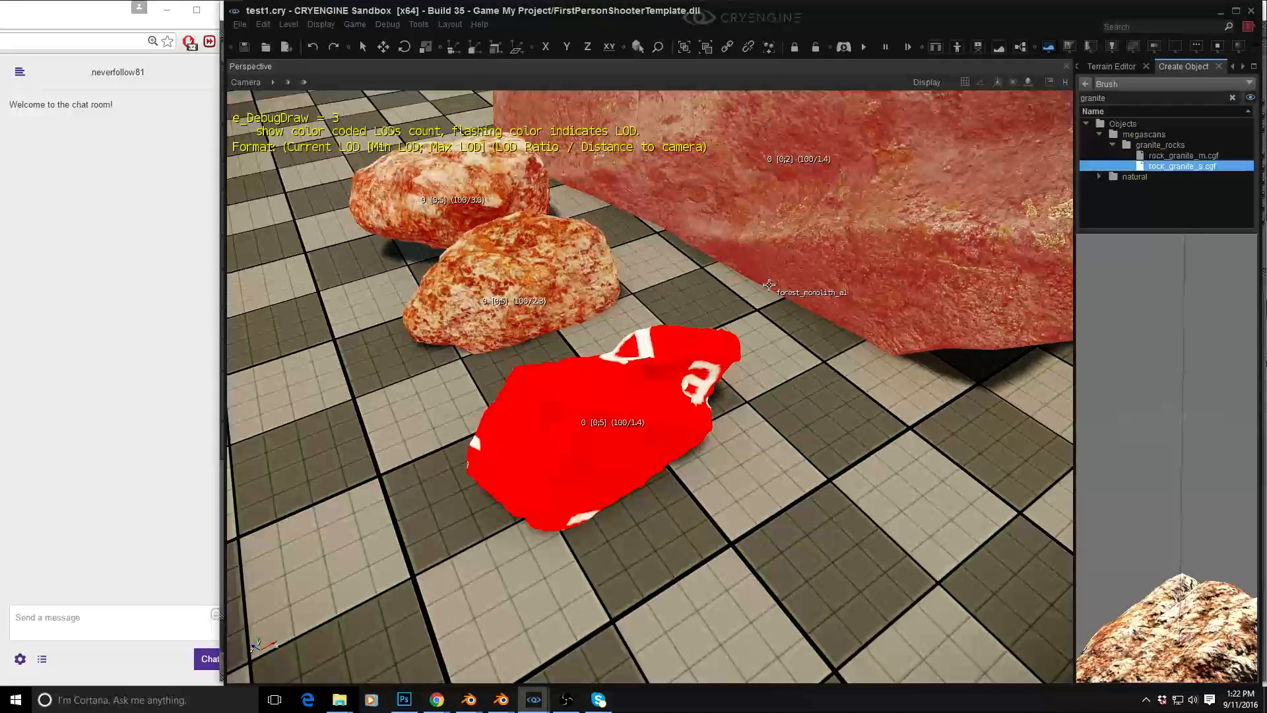
click(1251, 12)
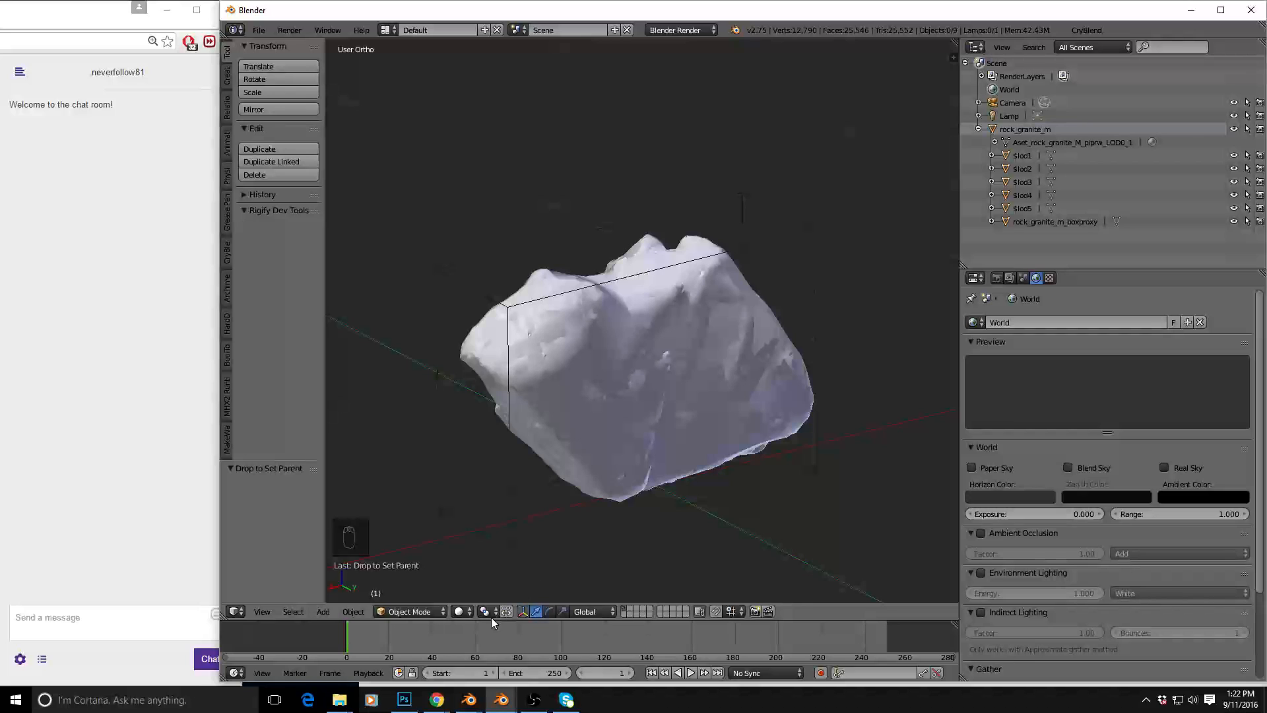
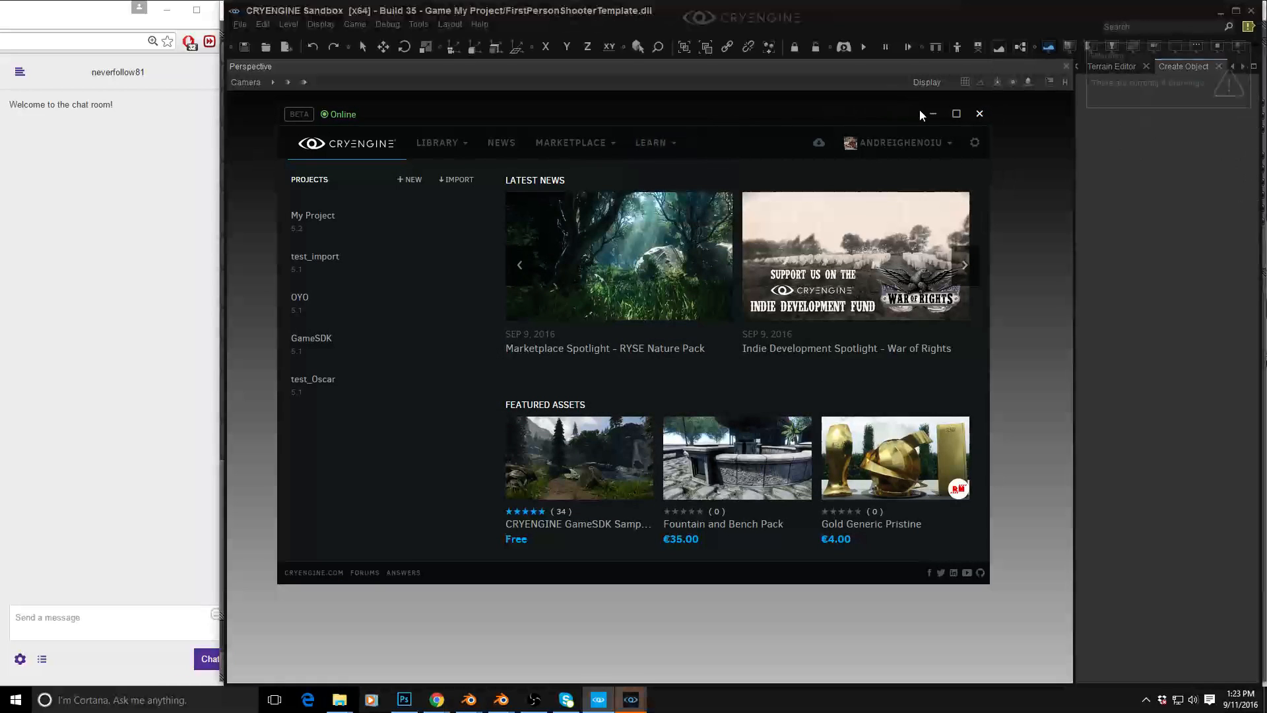
Minimize the launcher window and open the test1 level
click(932, 114)
click(237, 24)
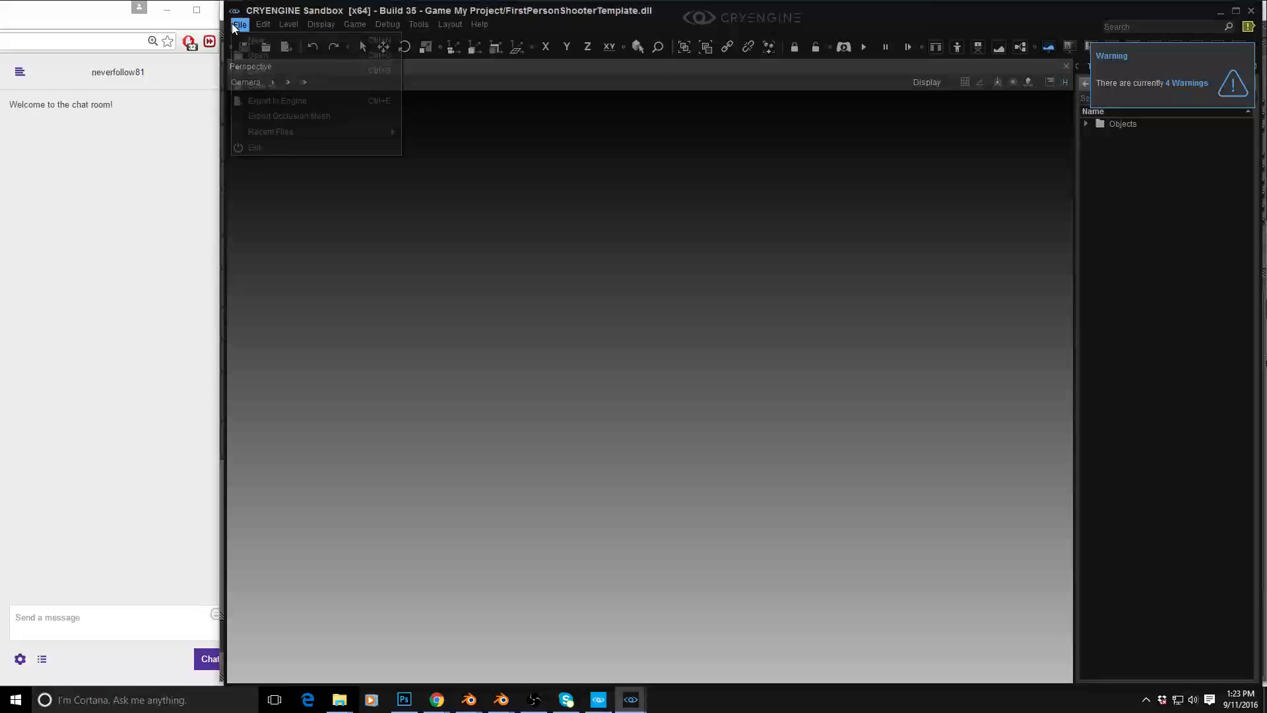
click(254, 57)
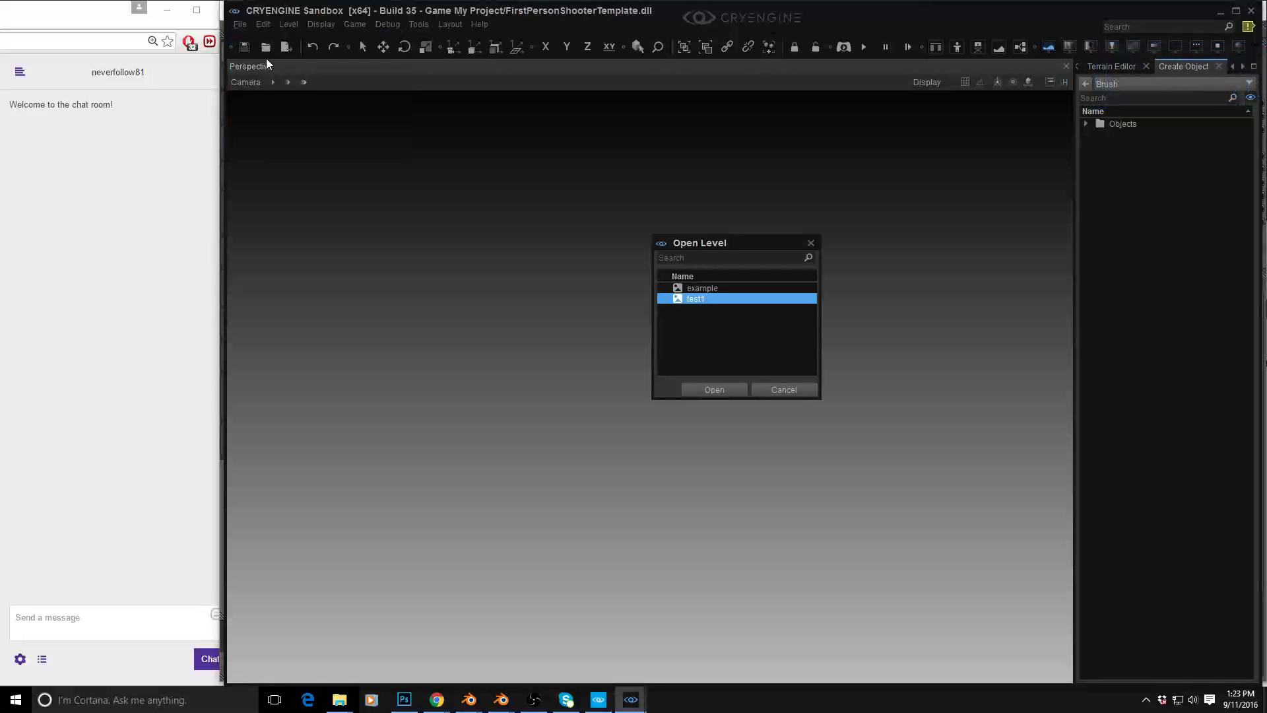
click(717, 392)
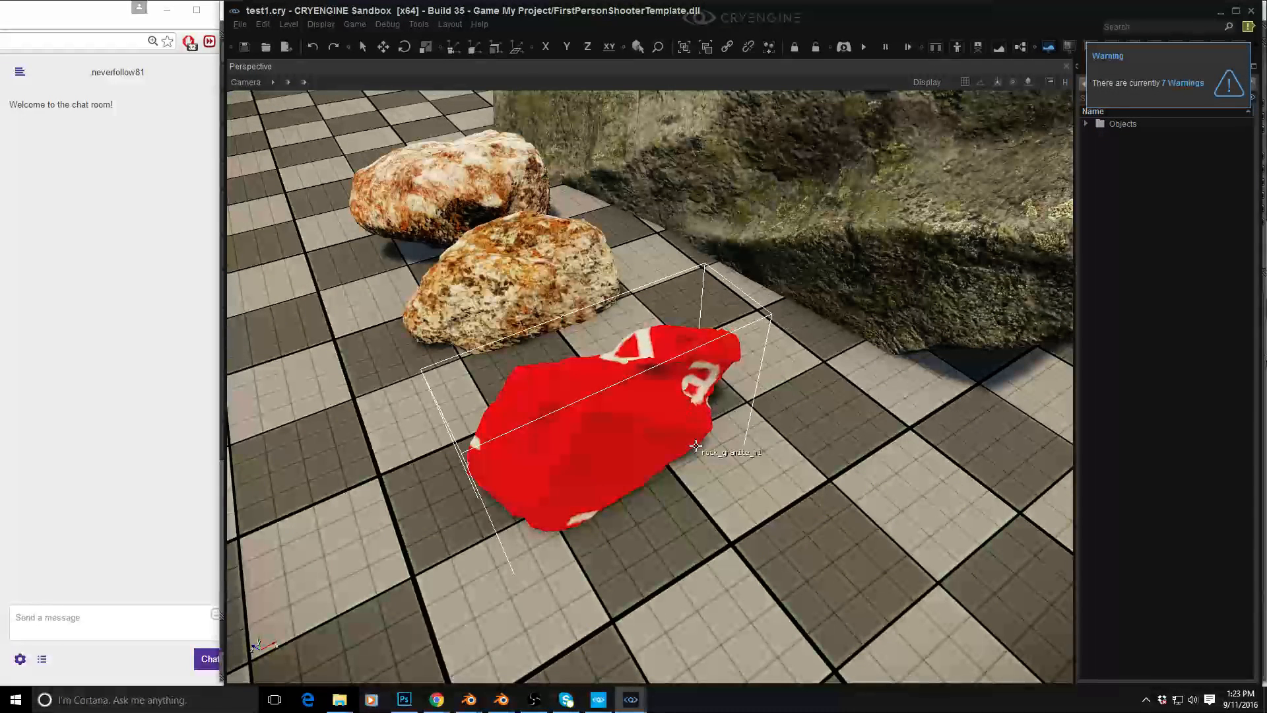
right_drag(695, 447, 693, 429)
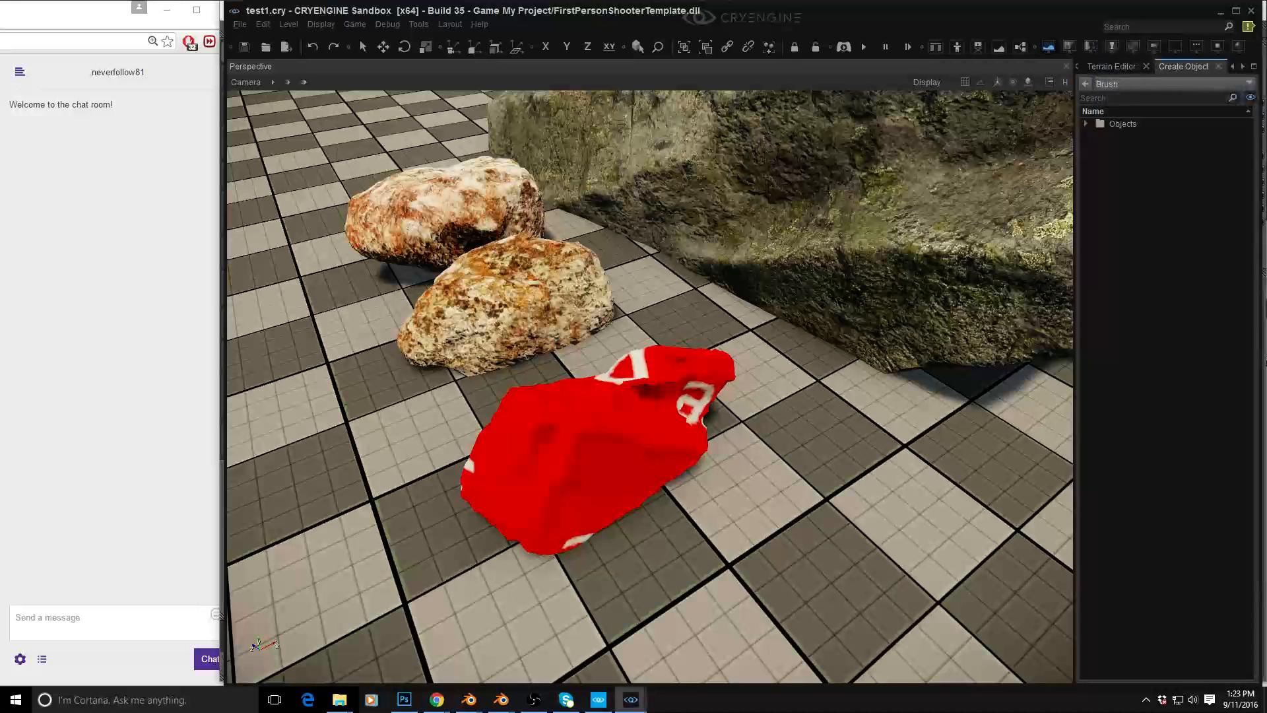
Pick the red rock's material in the level and assign rock_granite_m_diff.tif from granite_rocks as its Diffuse map
key(m)
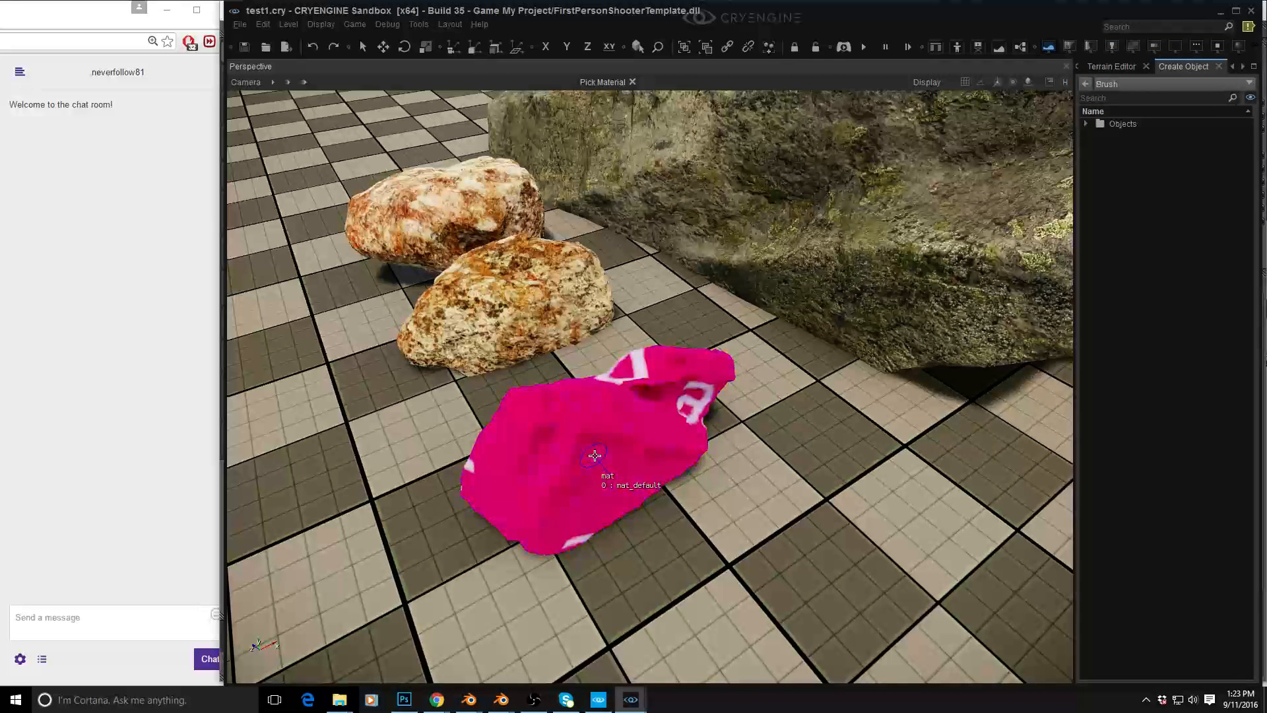
key(Escape)
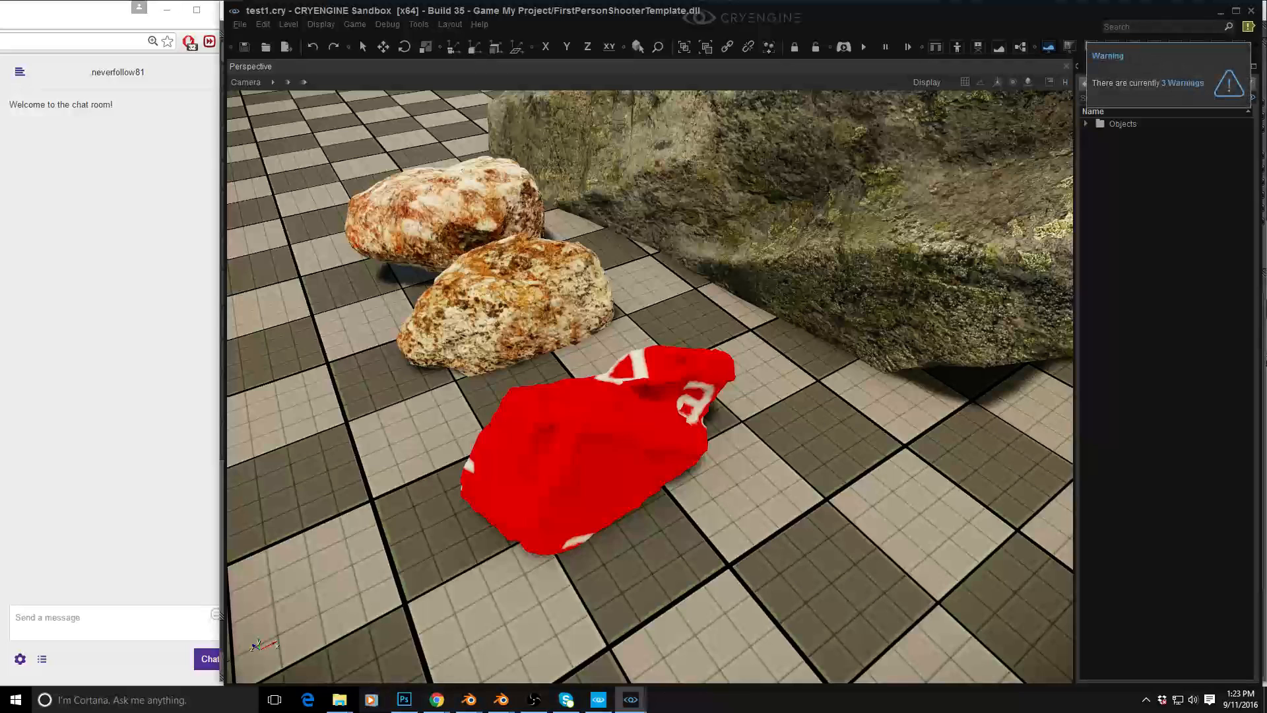
drag(1266, 205, 662, 199)
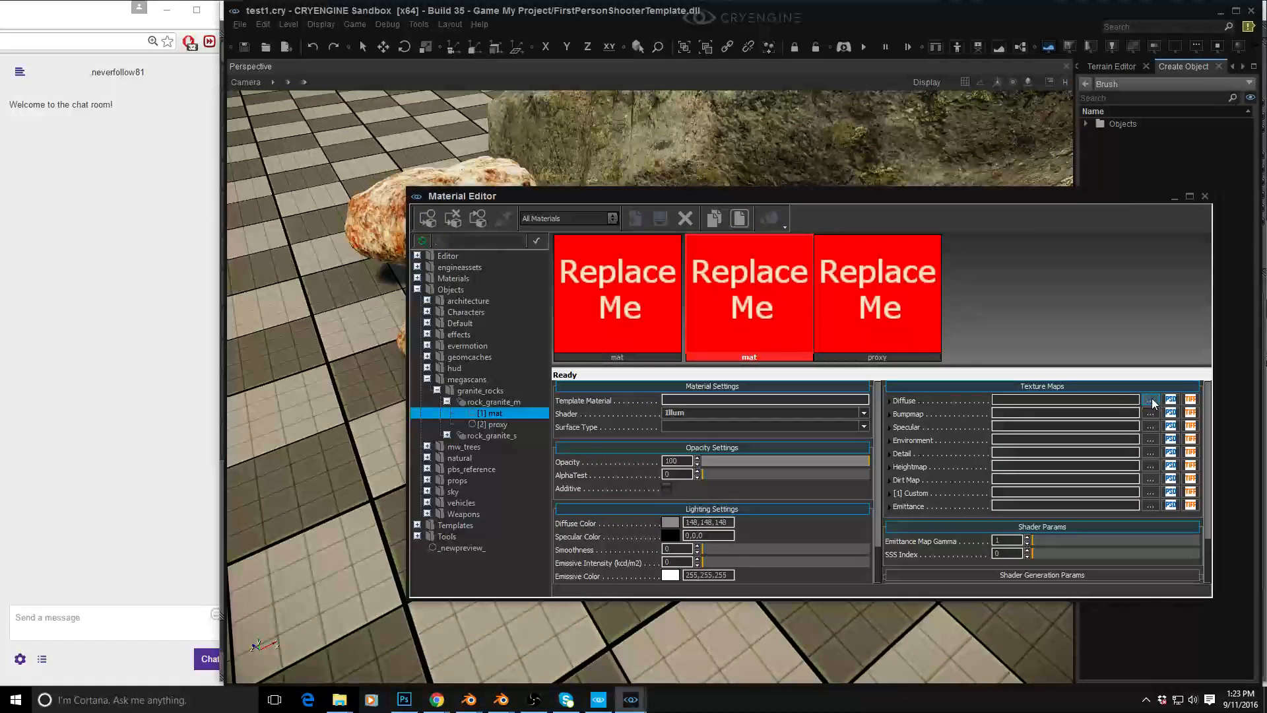
click(1151, 400)
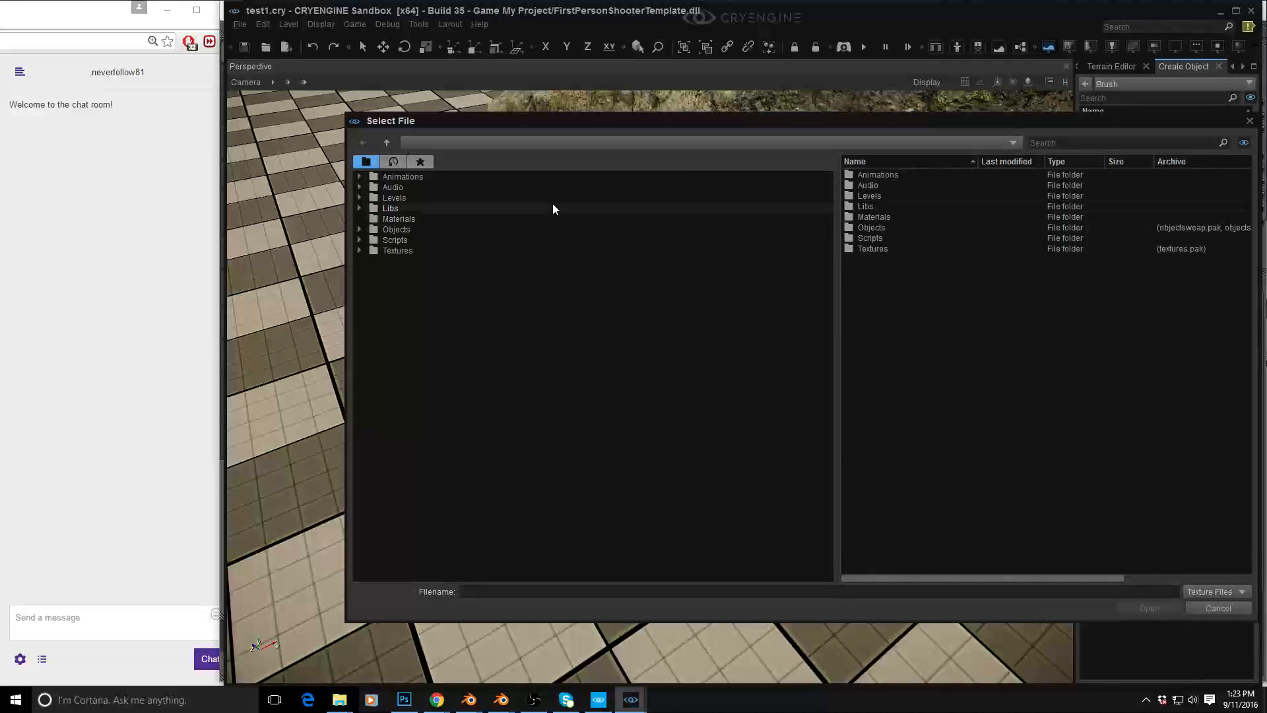
click(394, 162)
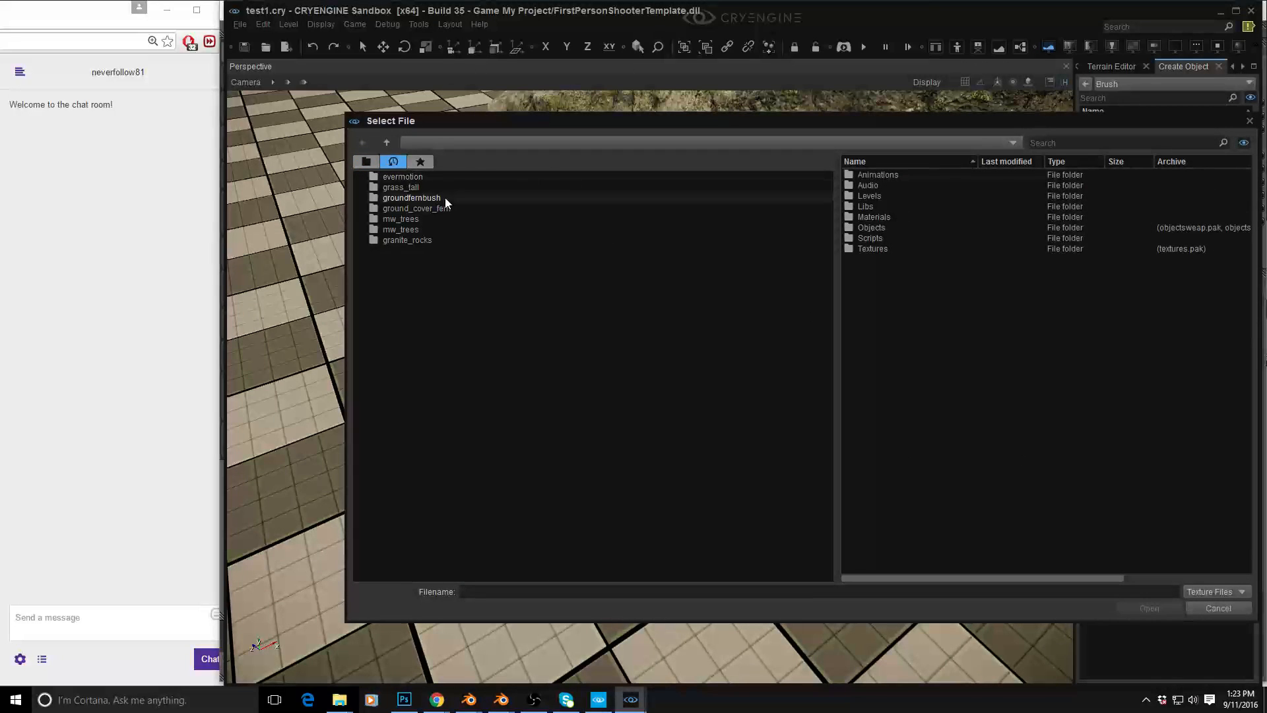
click(407, 240)
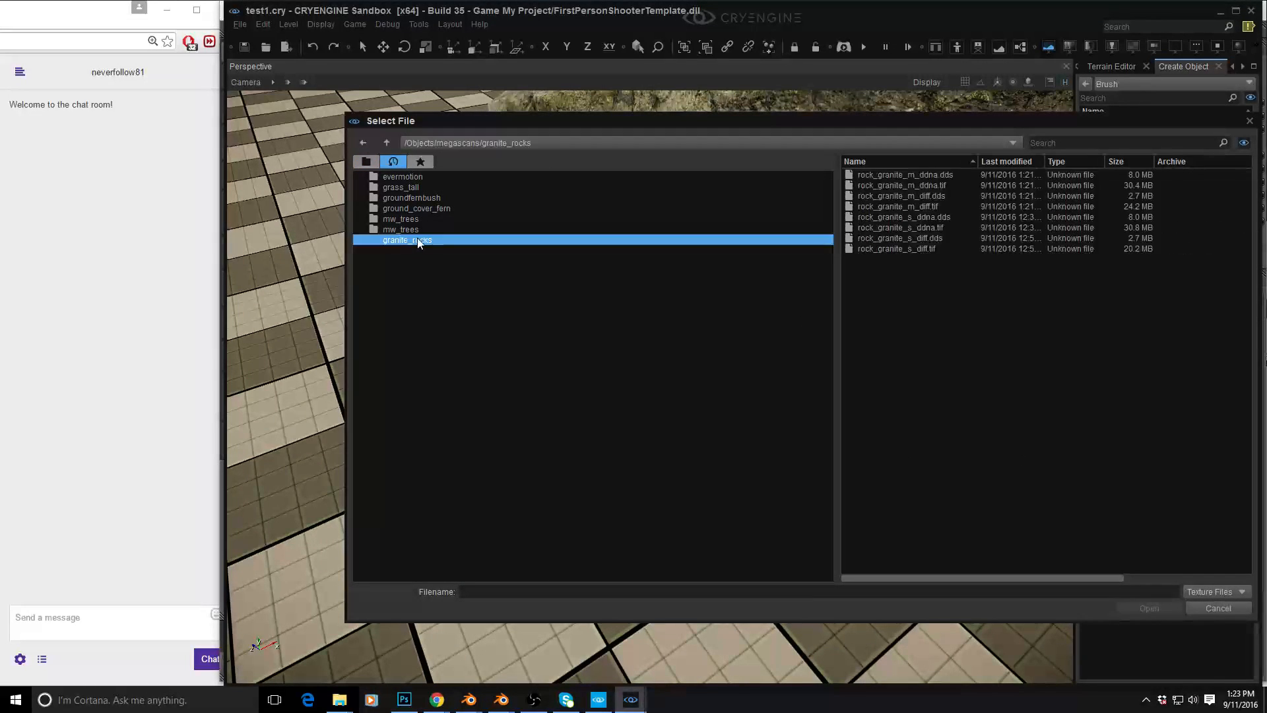
double_click(929, 205)
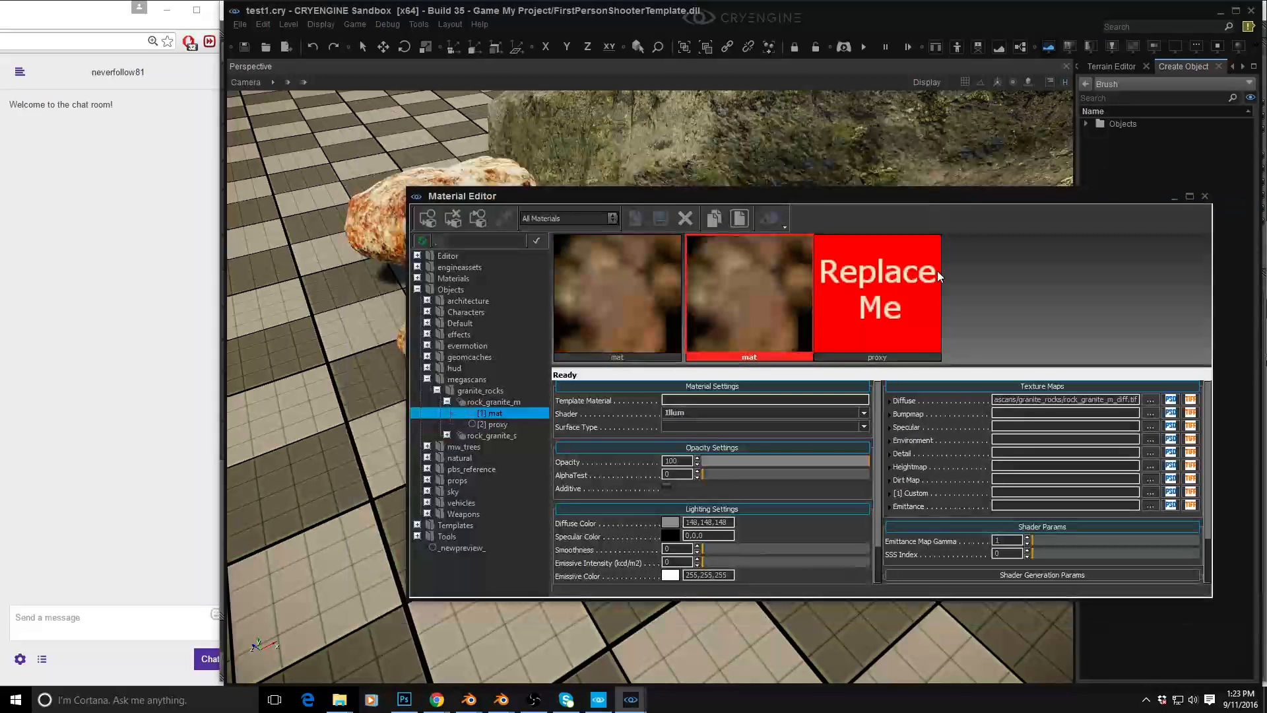
Assign rock_granite_m_ddna.tif from granite_rocks as the material's Bumpmap and move the Material Editor out of the viewport
click(1150, 413)
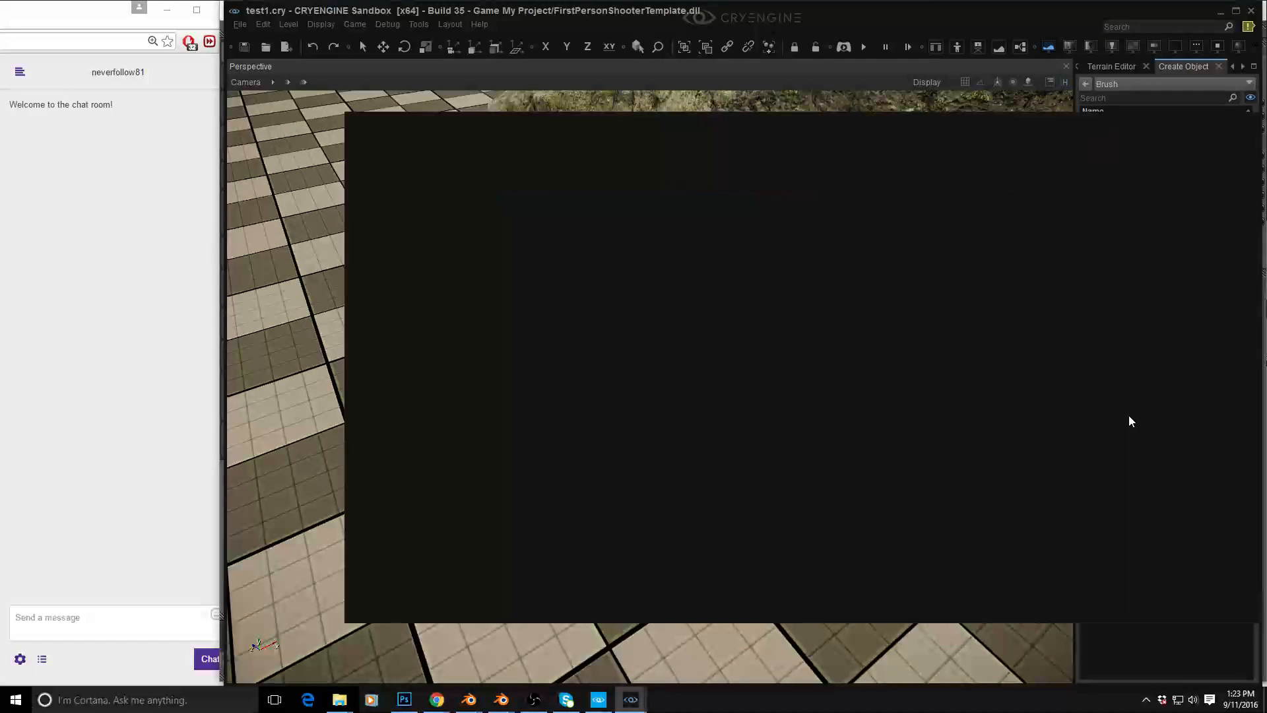
click(393, 162)
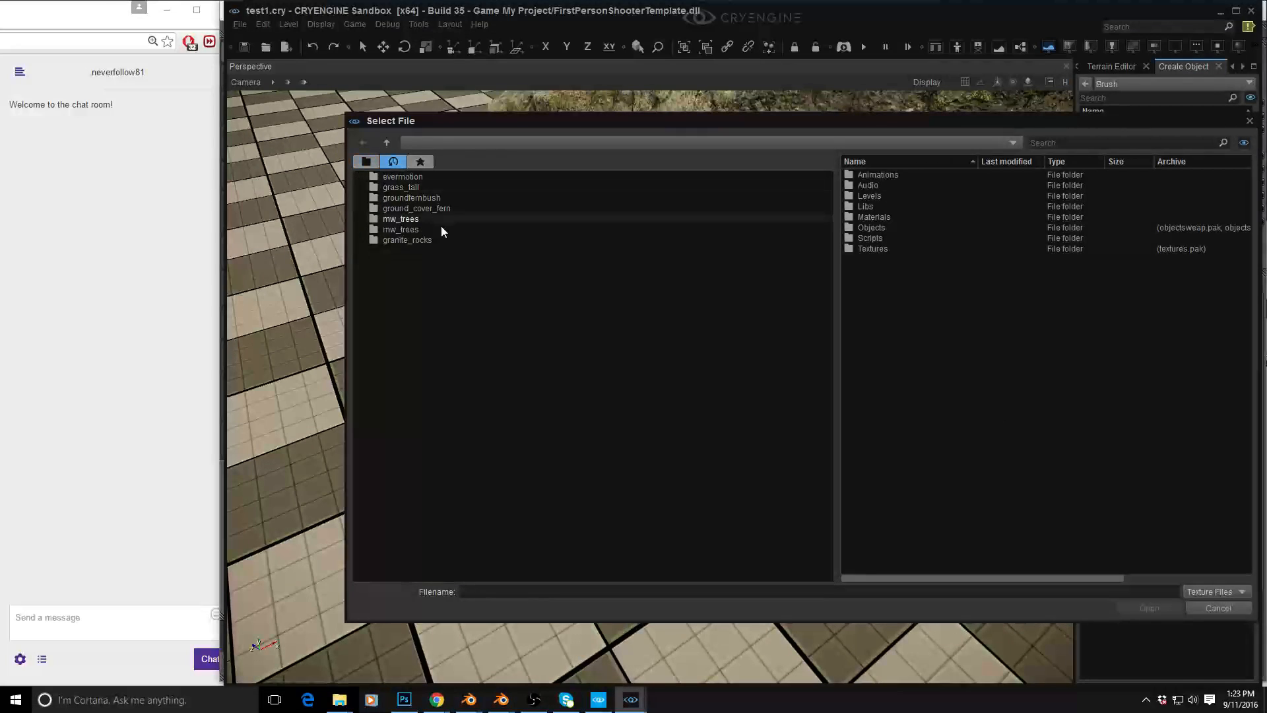
click(403, 239)
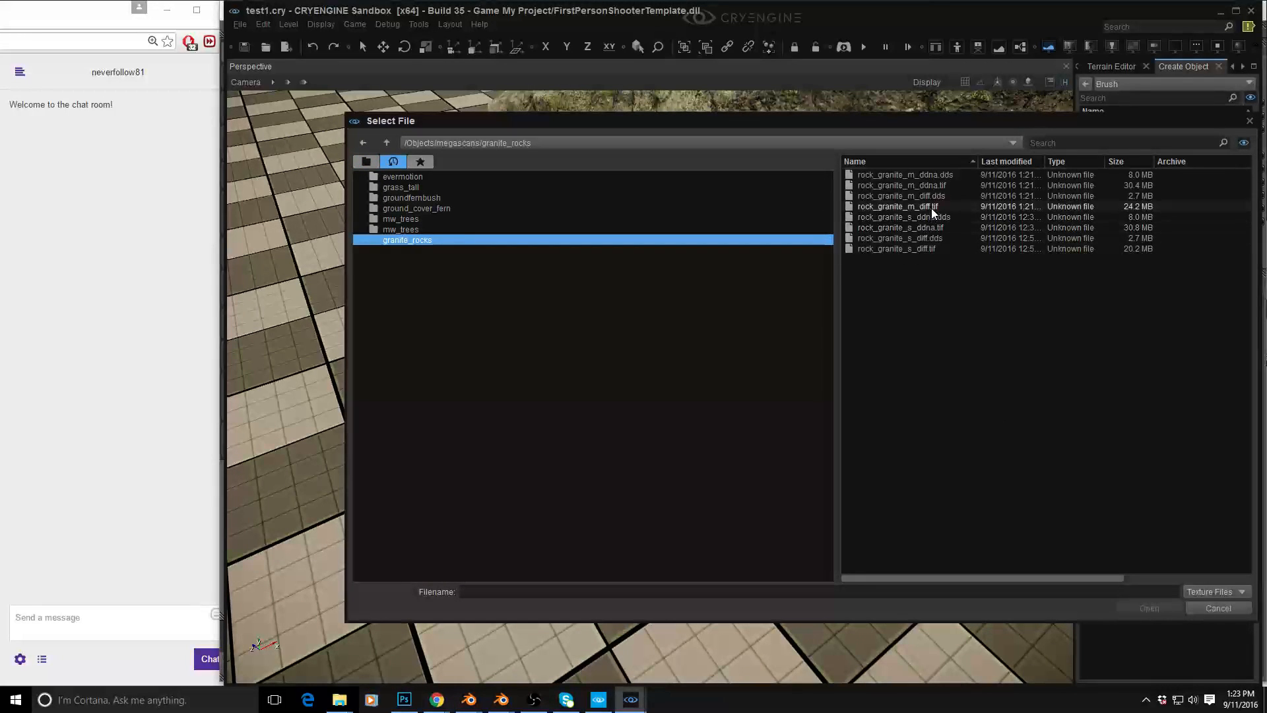
double_click(933, 186)
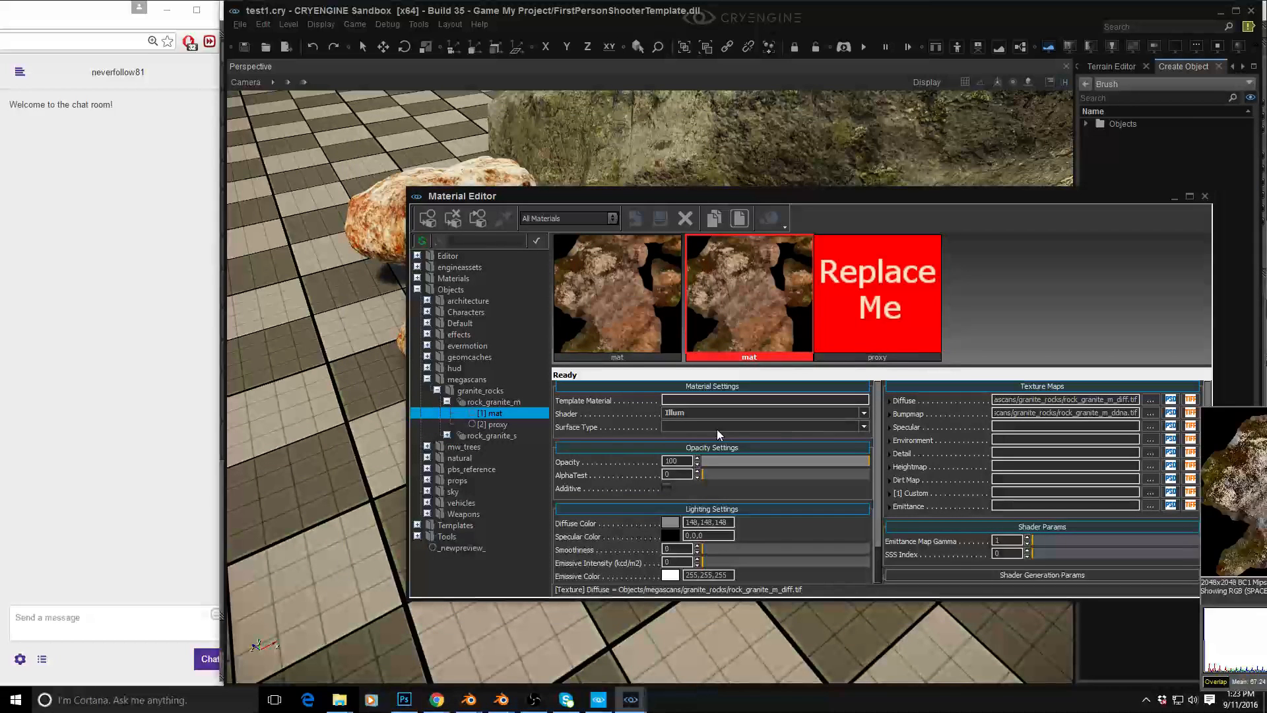
drag(596, 196, 1264, 277)
Select the newly textured granite rock beside the two smaller orange rocks and rotate it
right_drag(634, 383, 924, 396)
click(476, 267)
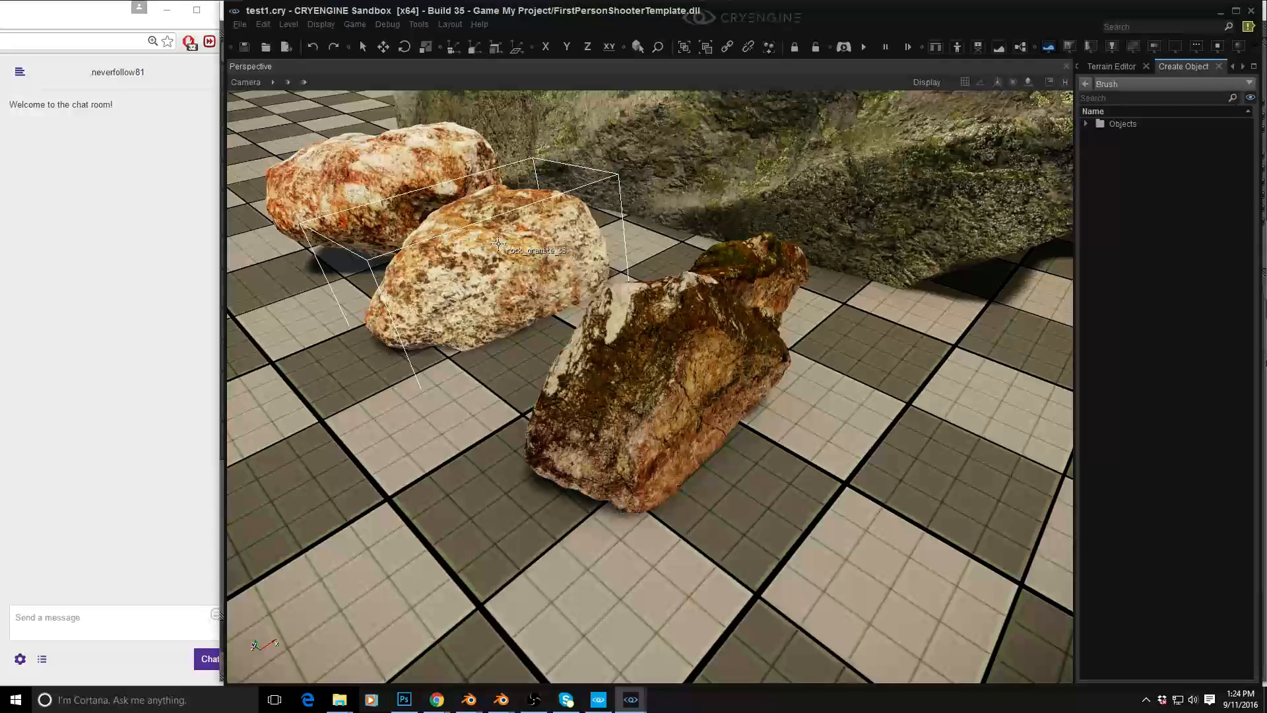
click(654, 370)
right_drag(654, 370, 695, 359)
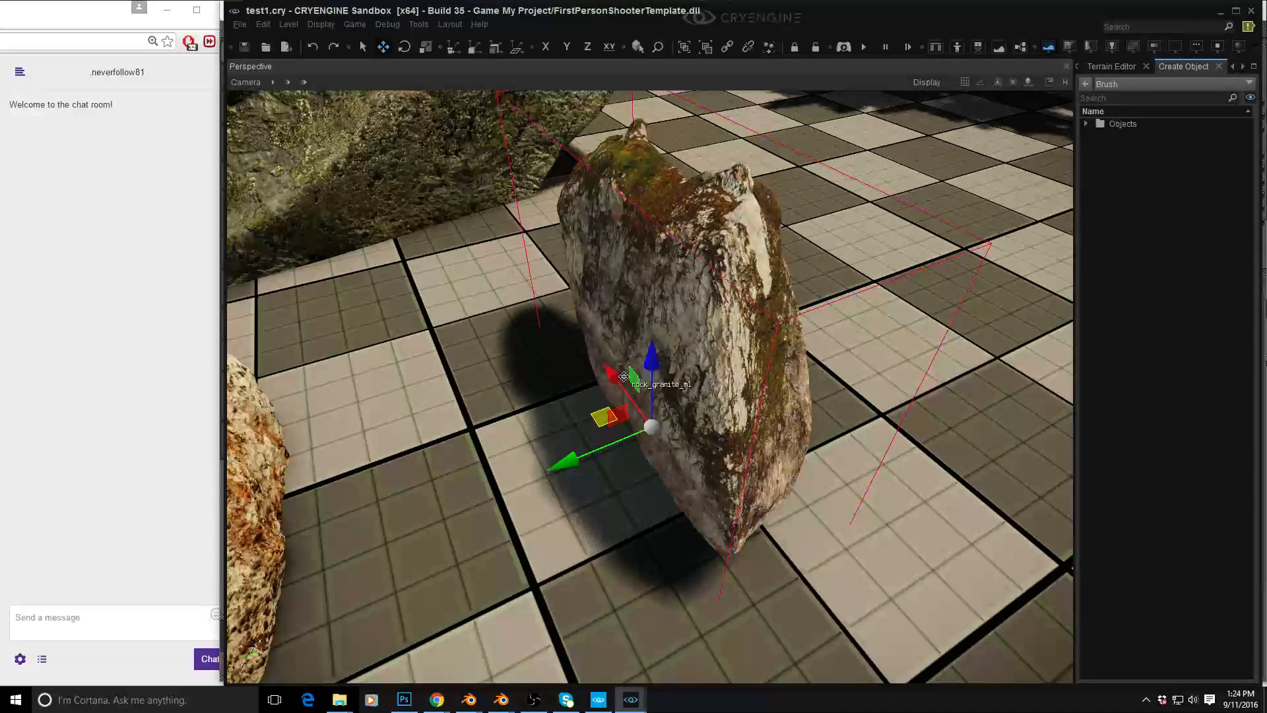
key(2)
drag(635, 374, 535, 499)
right_drag(534, 499, 505, 496)
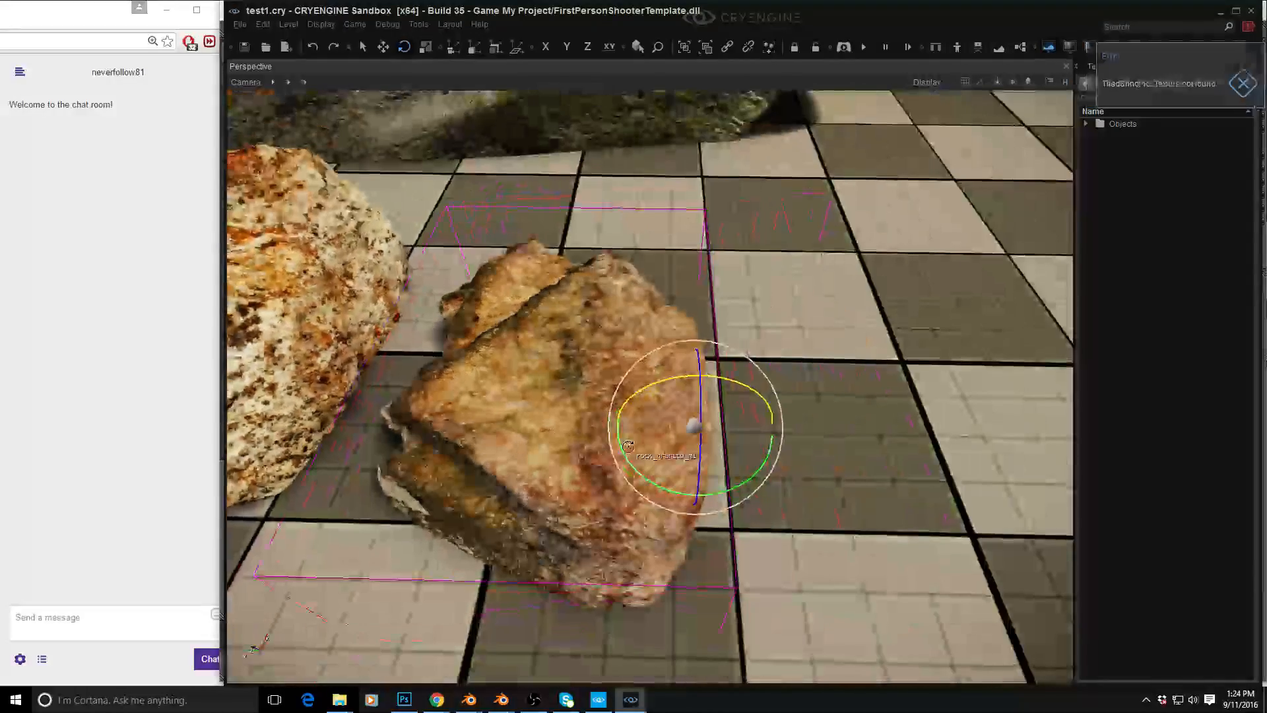
drag(723, 409, 746, 333)
right_drag(746, 333, 738, 393)
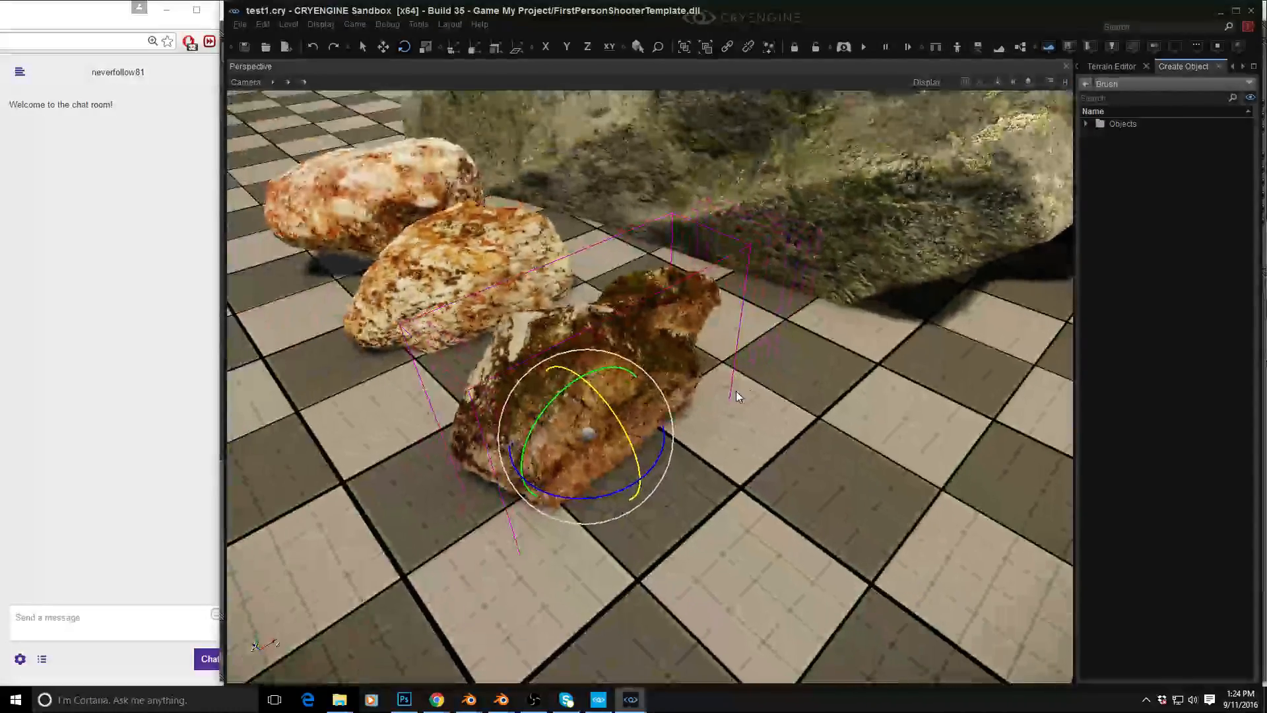
Scale up the selected granite rock uniformly, then fine-tune its size
key(4)
drag(589, 434, 675, 373)
mouse_move(674, 373)
right_down()
mouse_move(674, 300)
mouse_move(676, 396)
right_up()
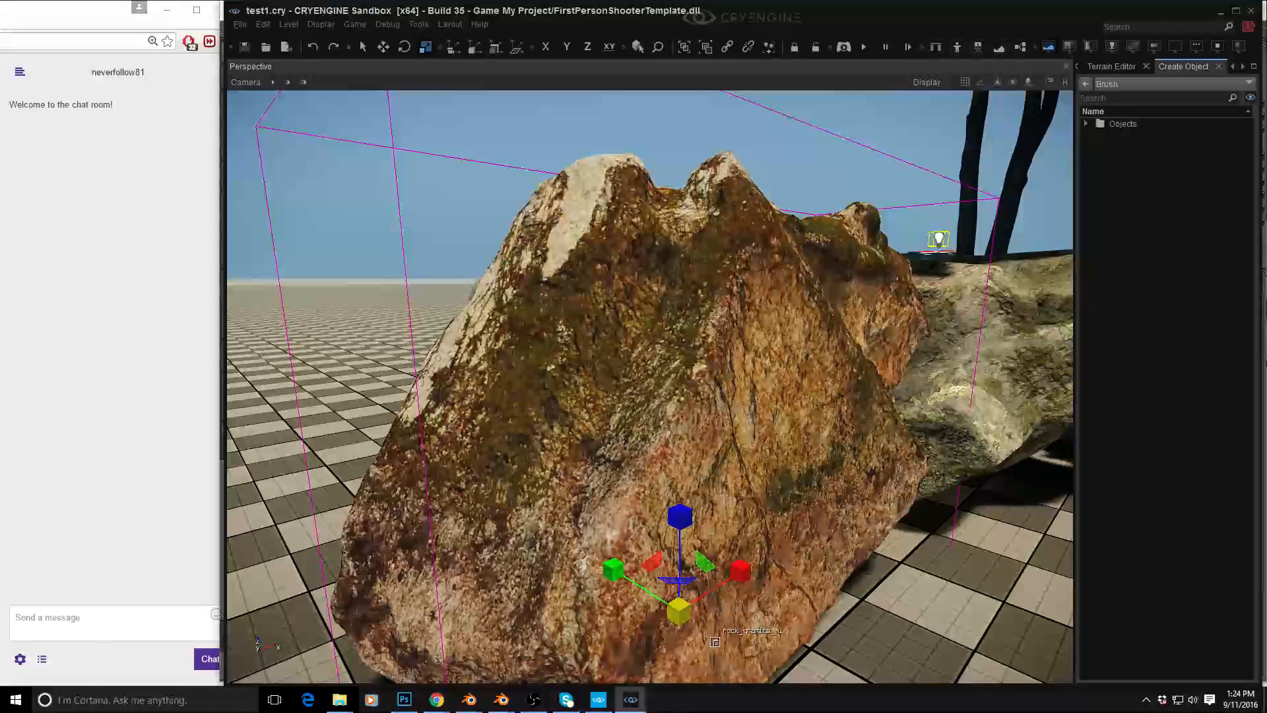
drag(679, 602, 657, 649)
right_drag(657, 649, 682, 540)
Shift the enlarged granite rock slightly and rotate it so its mossy side faces upward
key(1)
mouse_move(637, 494)
mouse_down()
mouse_move(479, 540)
mouse_move(632, 495)
mouse_up()
key(2)
drag(521, 564, 680, 261)
key(a)
right_drag(680, 260, 799, 290)
key(w)
key(a)
key(d)
right_drag(714, 485, 707, 483)
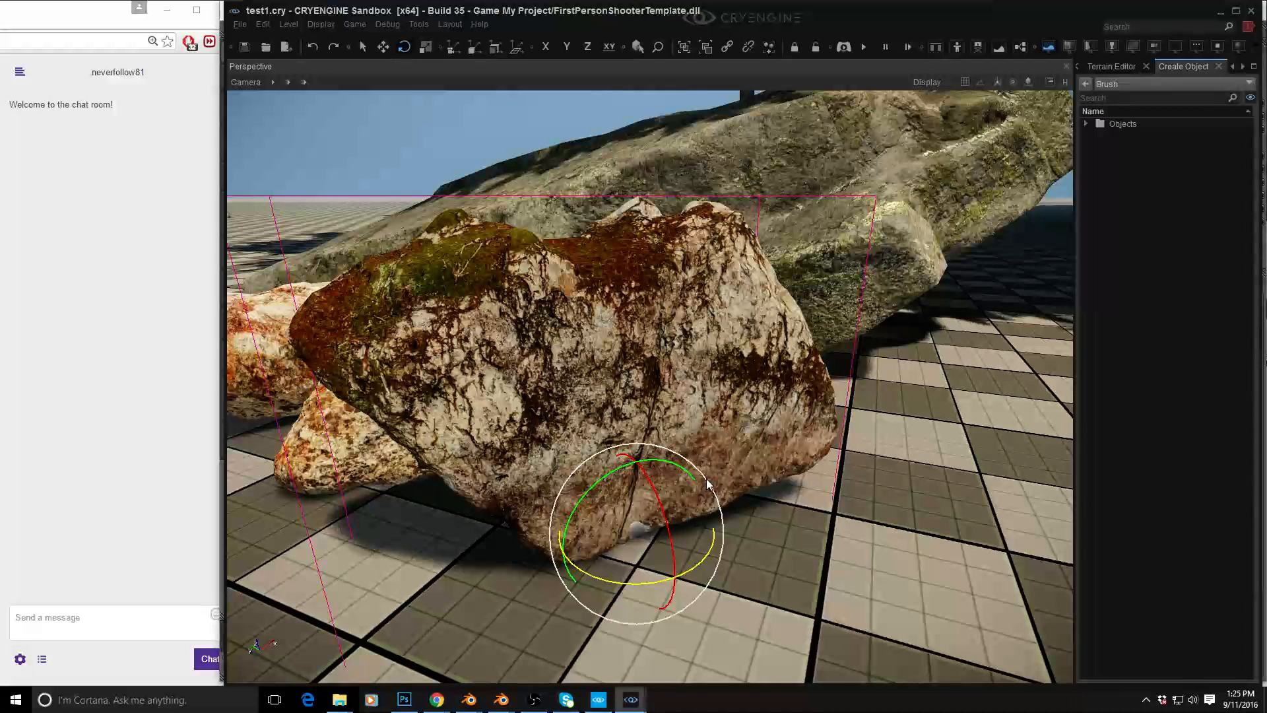
Examine the granite rock from several sides and distances, together with the surrounding rocks and trees
right_drag(668, 398, 533, 340)
key(d)
key(w)
key(d)
key(s)
key(a)
key(w)
key(s)
key(a)
key(w)
key(a)
key(d)
key(s)
Select the forest_monolith_e2 rock behind the large monolith and move it close to the granite rocks
click(534, 340)
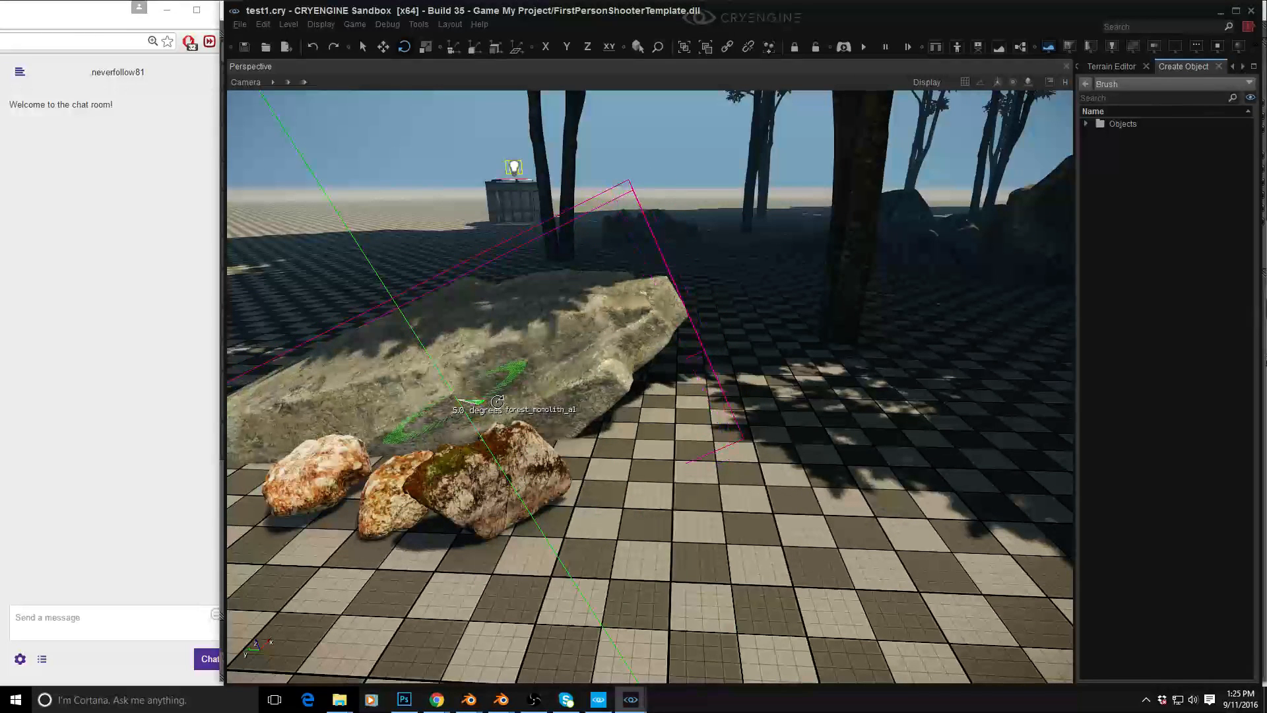
click(615, 241)
key(1)
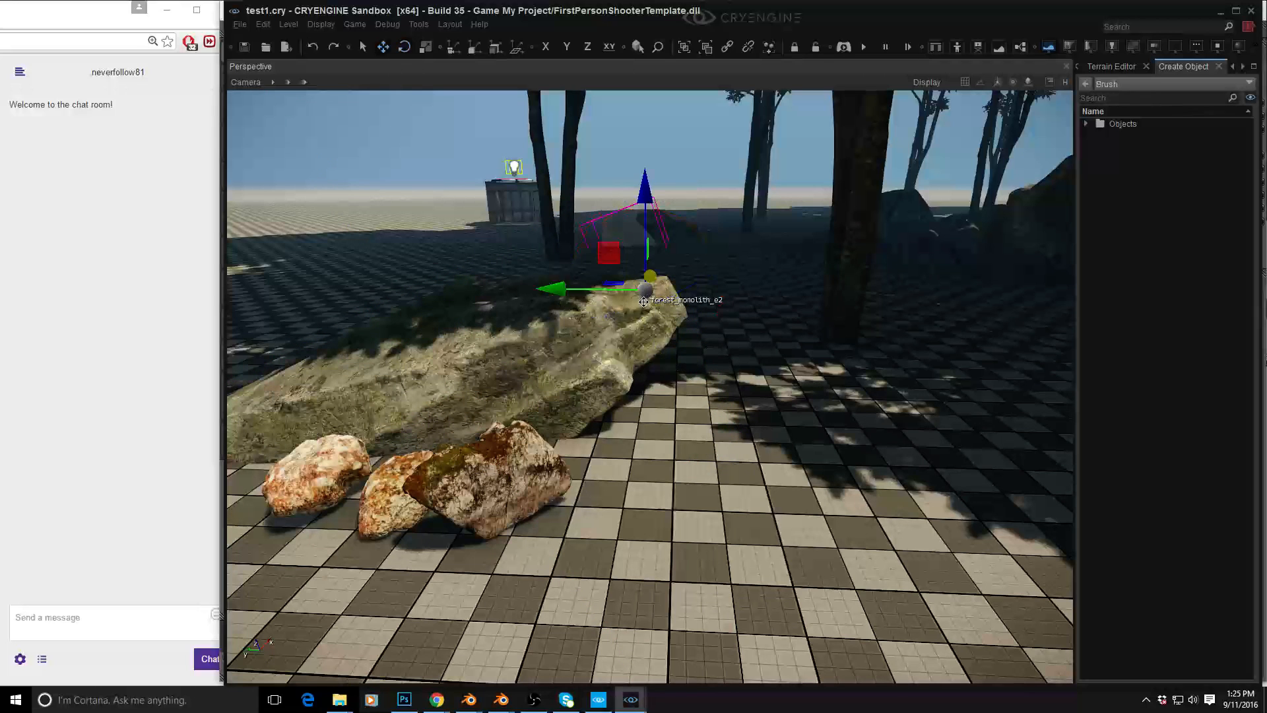
drag(567, 322, 758, 607)
drag(749, 526, 806, 370)
Examine the mossy granite rock's surface detail up close and compare it with the neighbouring rocks
key(s)
right_drag(806, 369, 872, 442)
key(a)
key(w)
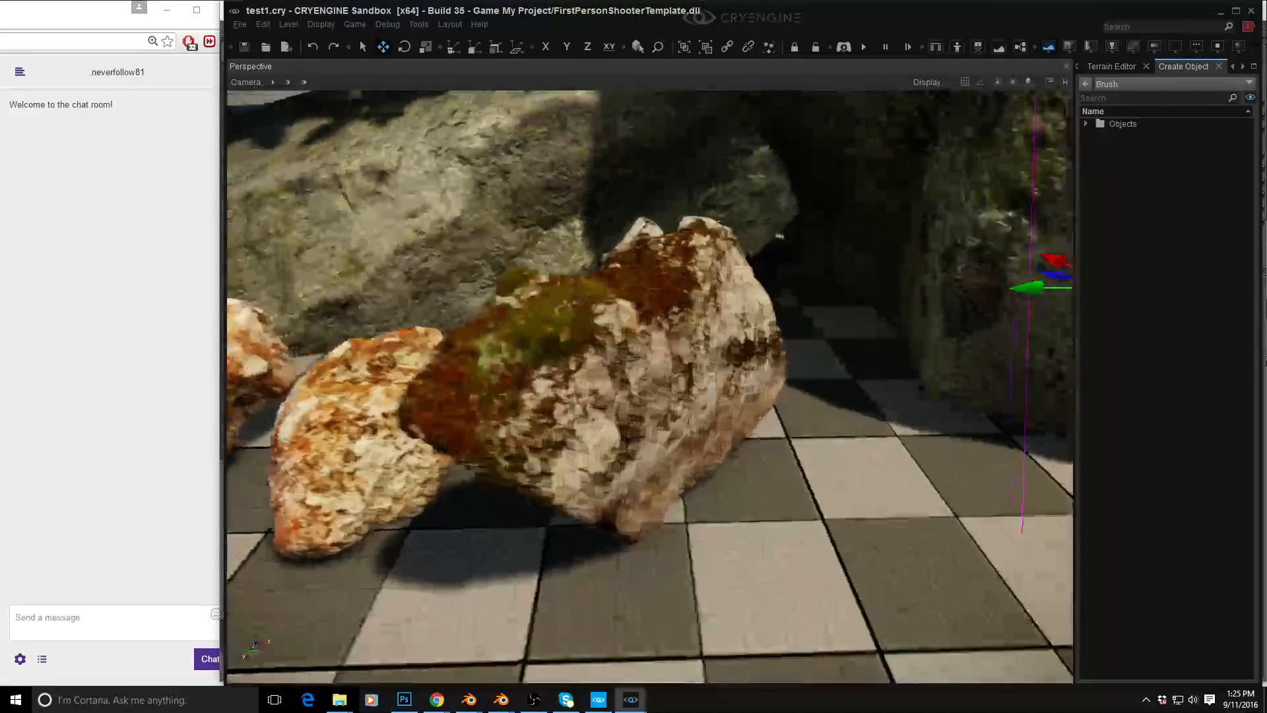
click(624, 373)
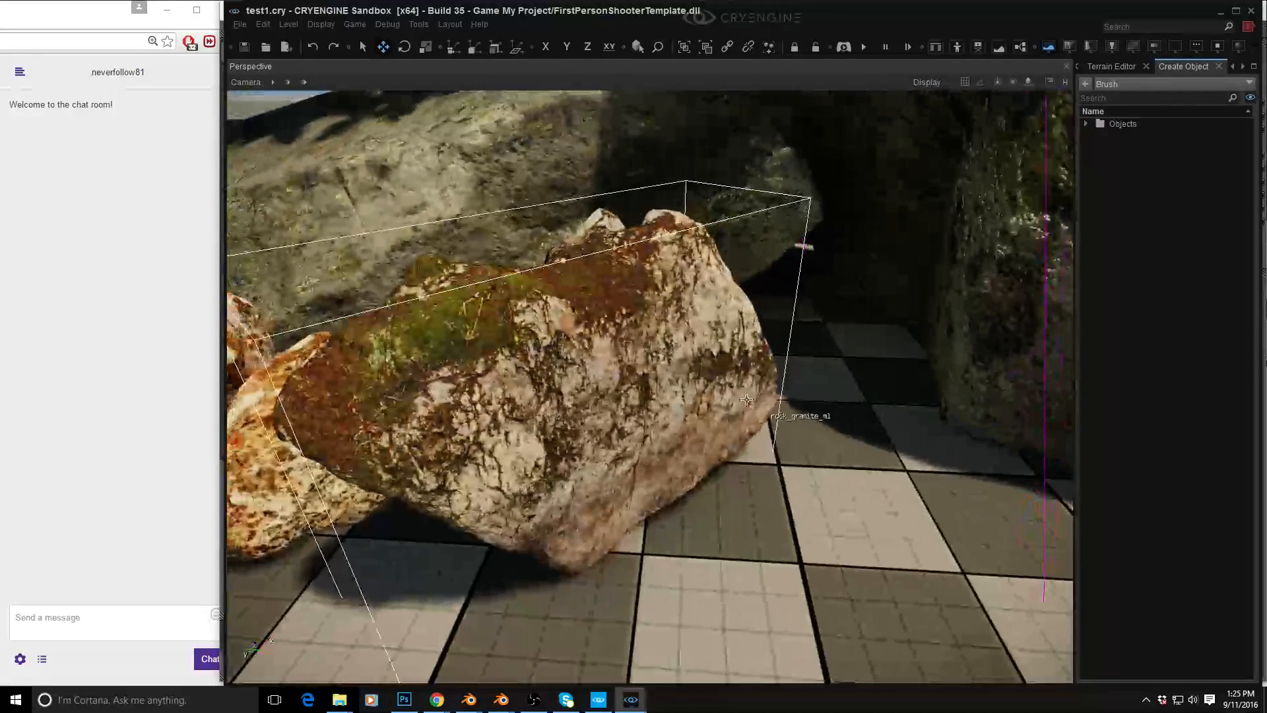
key(w)
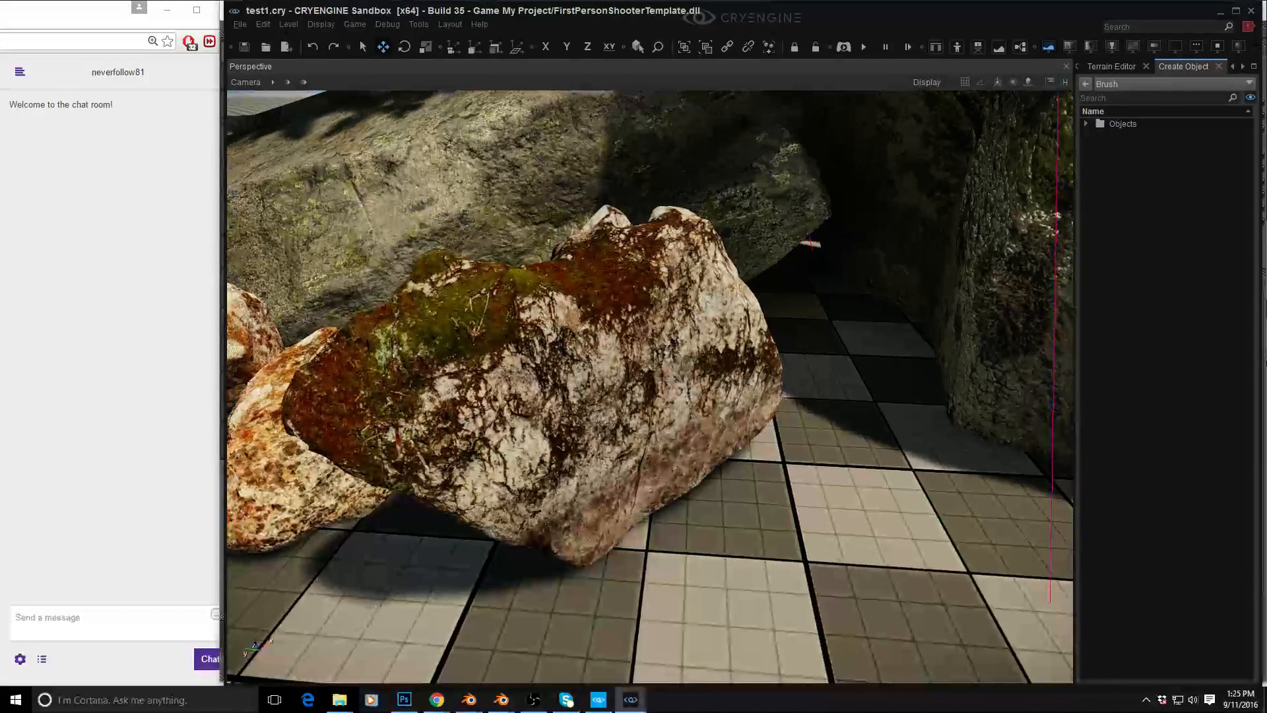
key(w)
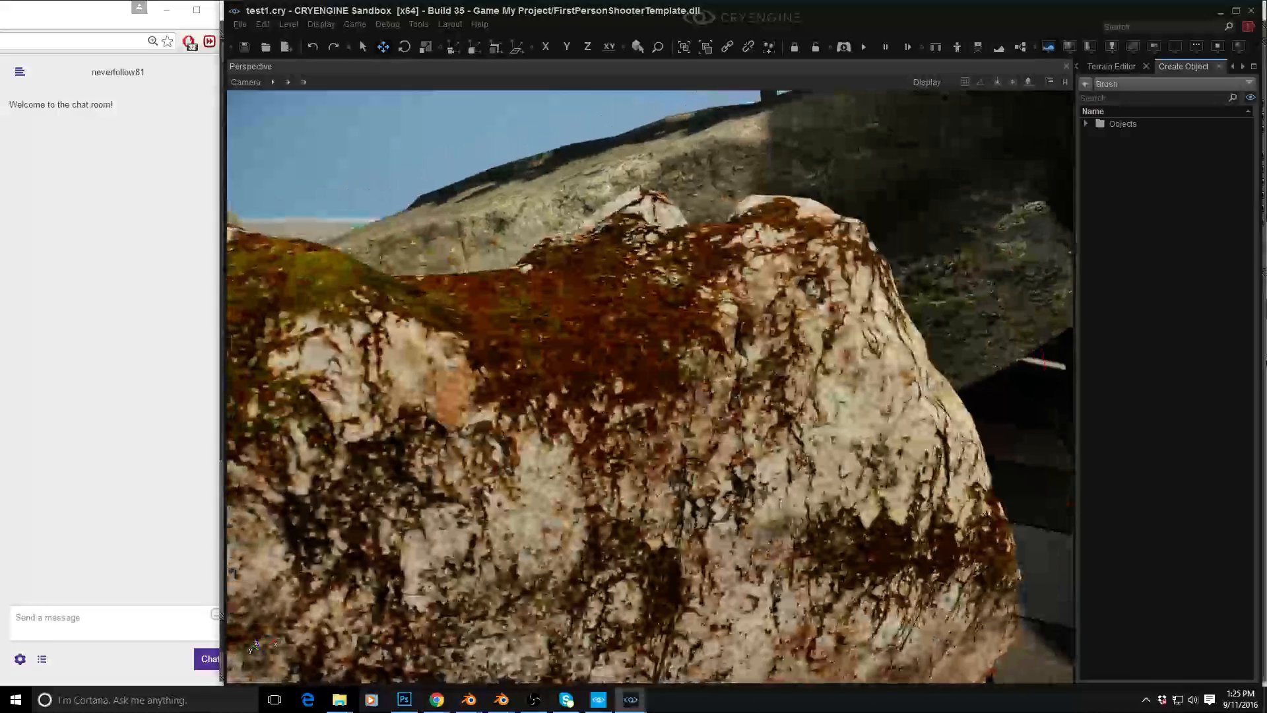
key(s)
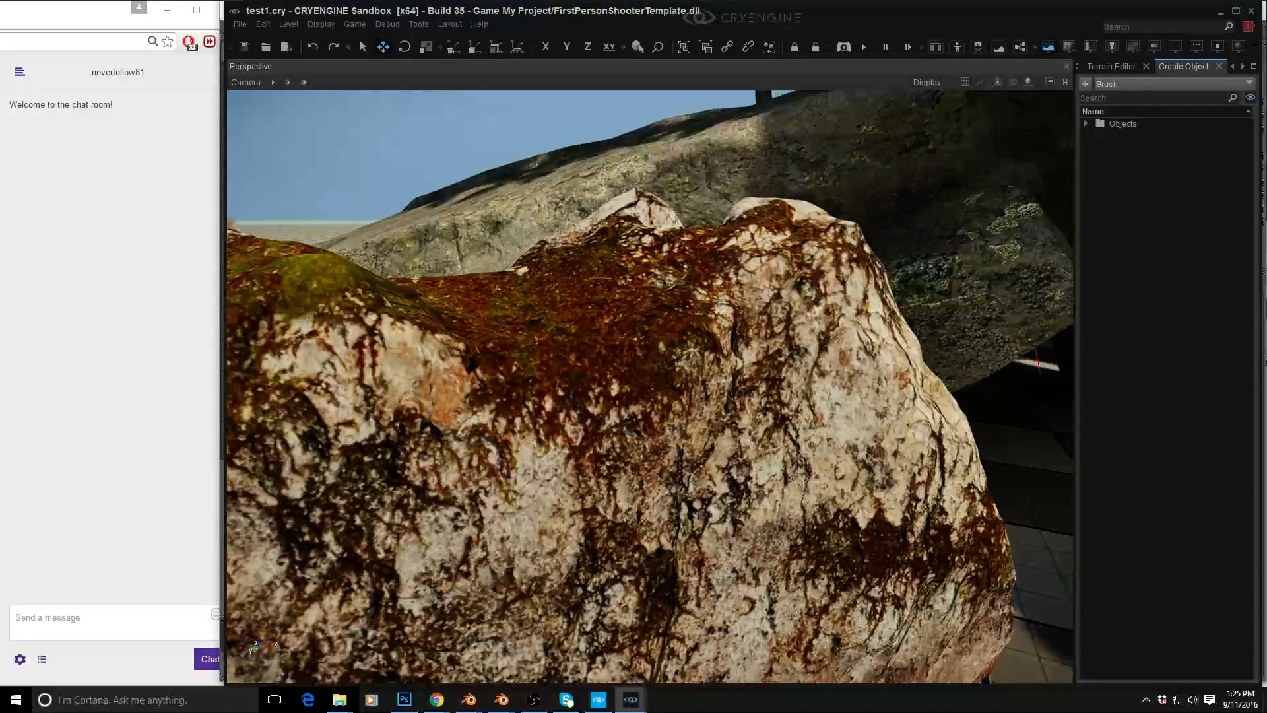
key(s)
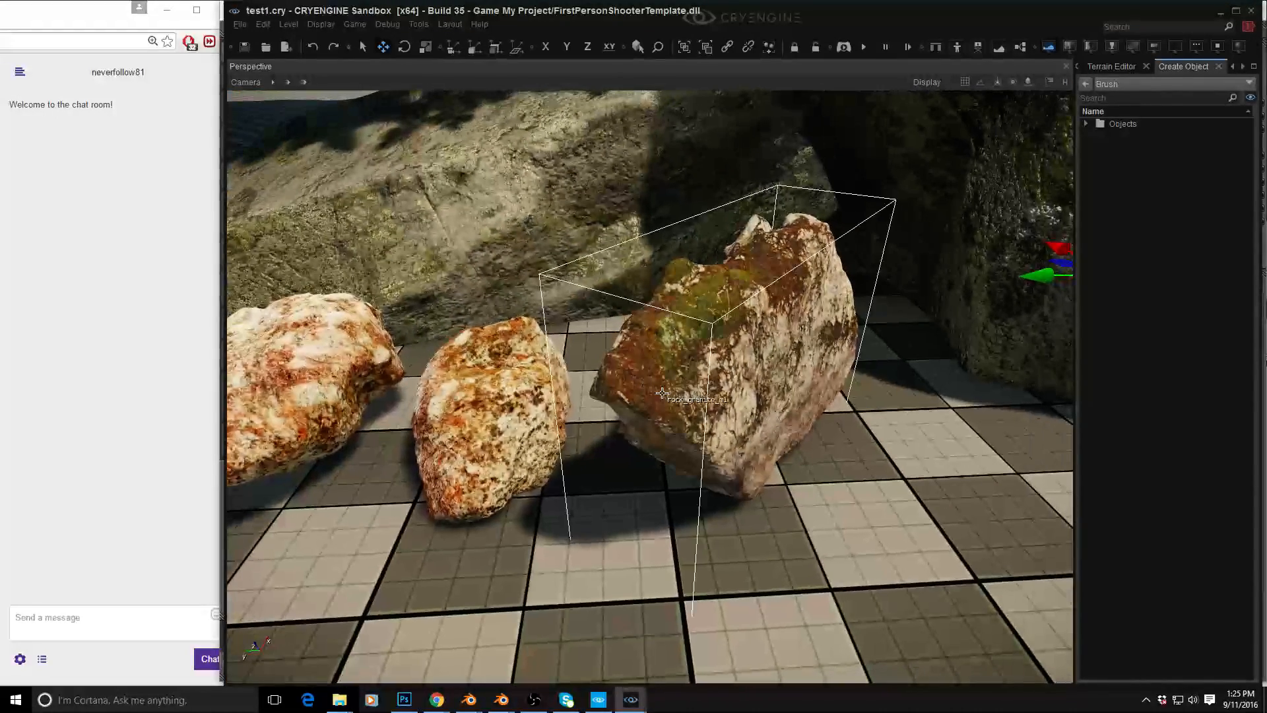
Rotate the mossy granite rock so its opposite, pinkish-brown side faces the camera
key(2)
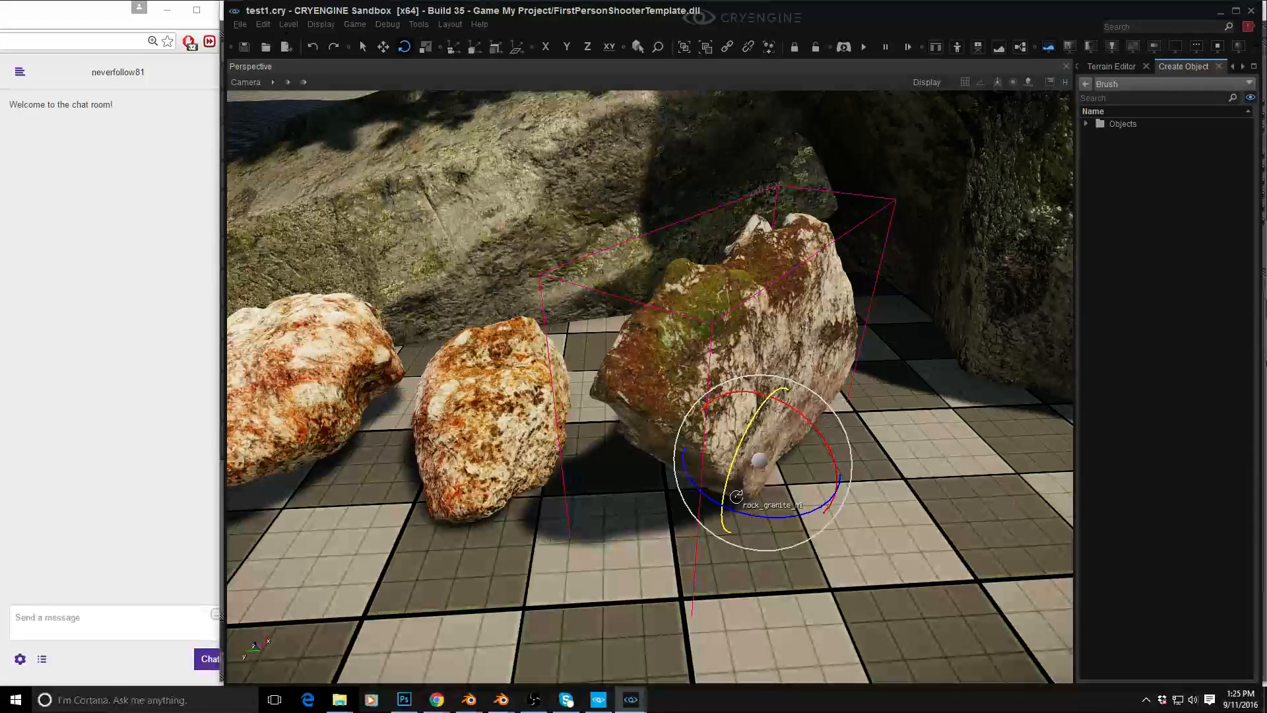
drag(742, 507, 882, 475)
right_drag(882, 476, 882, 410)
drag(731, 603, 726, 550)
right_drag(727, 550, 789, 604)
key(w)
key(s)
right_drag(810, 548, 809, 536)
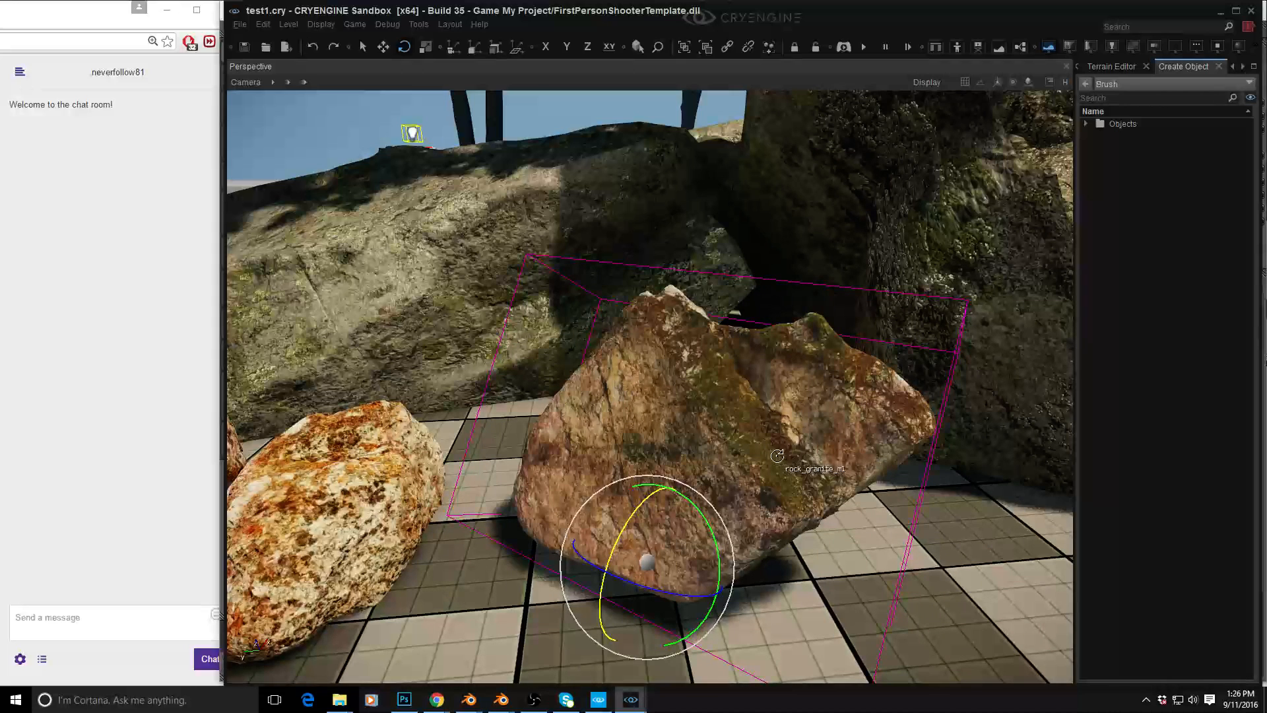
mouse_move(778, 450)
right_down()
mouse_move(787, 465)
mouse_move(777, 453)
right_up()
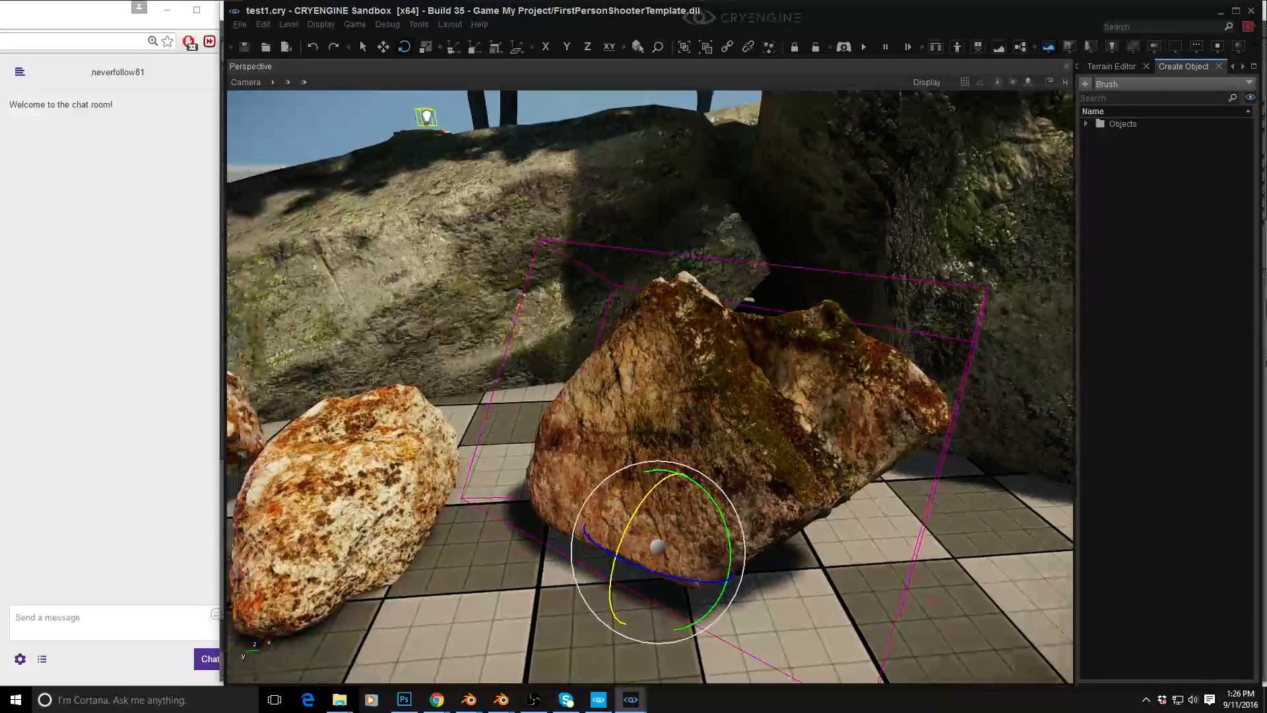
Tip the granite rock over so it lies flat on the checkered floor and adjust its orientation
drag(650, 488, 643, 501)
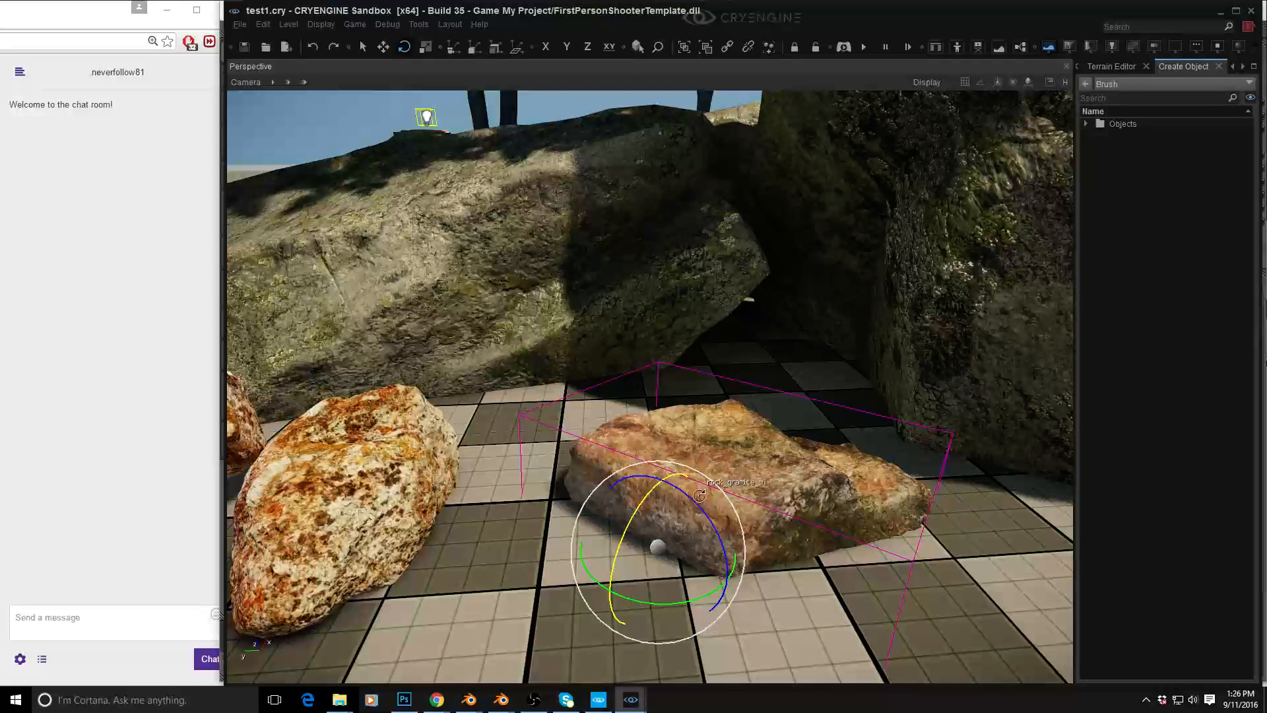
drag(665, 605, 630, 606)
right_drag(630, 606, 758, 438)
key(d)
key(a)
key(a)
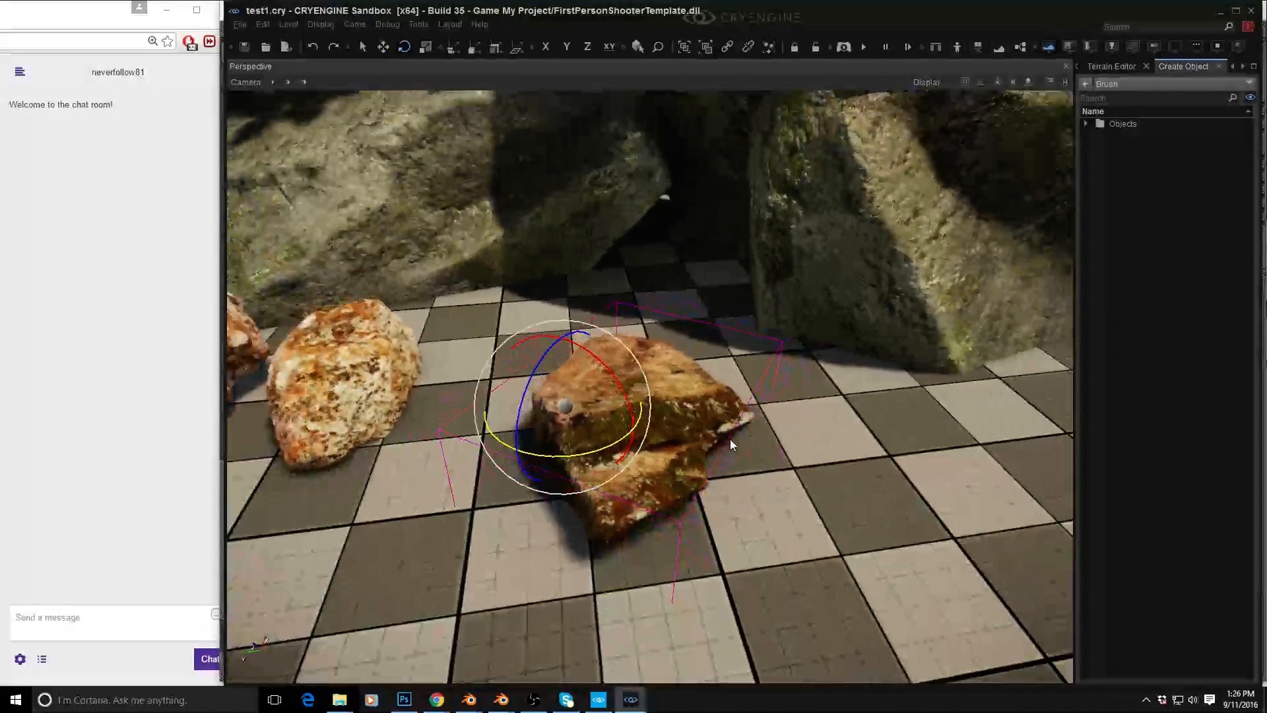
Reposition the flat-lying granite rock on the floor and check its placement from close range
key(1)
drag(530, 389, 430, 490)
key(d)
right_drag(431, 489, 554, 532)
key(w)
key(a)
key(s)
key(a)
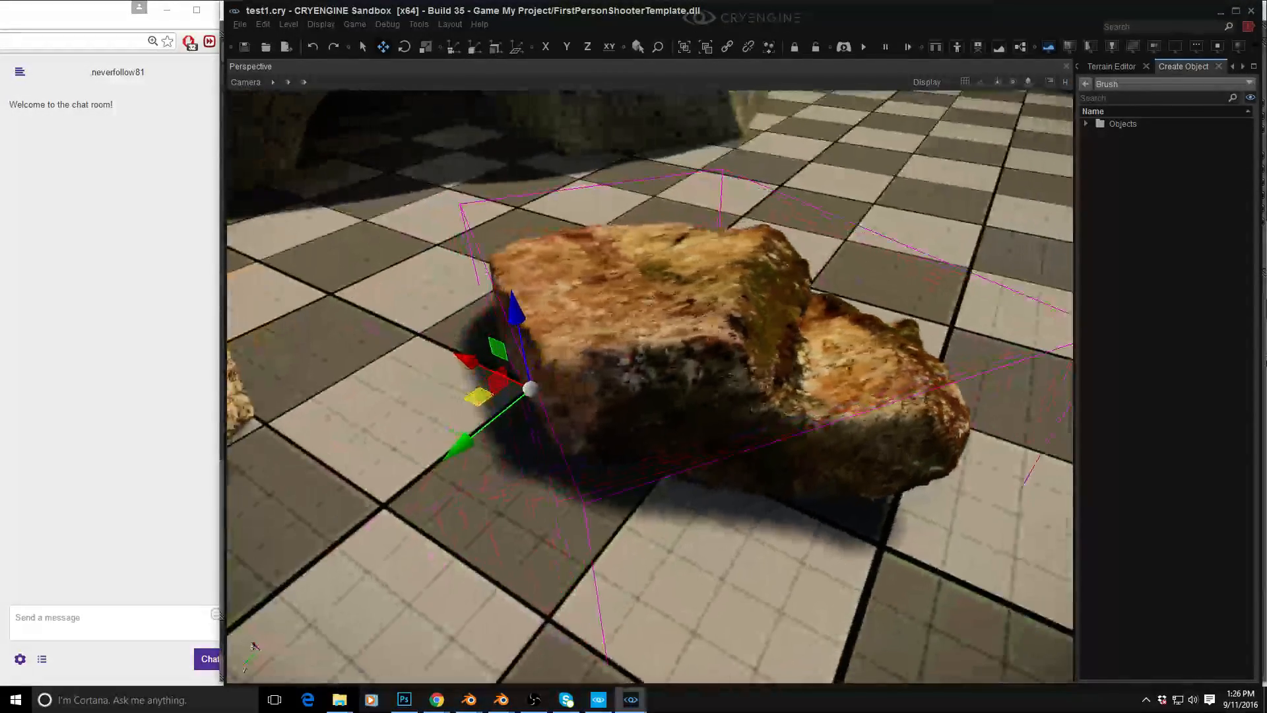
Shift the flat-lying granite rock across the checkered floor and check its placement from farther back
drag(474, 396, 541, 325)
mouse_move(619, 347)
right_down()
mouse_move(561, 346)
mouse_move(612, 358)
right_up()
key(s)
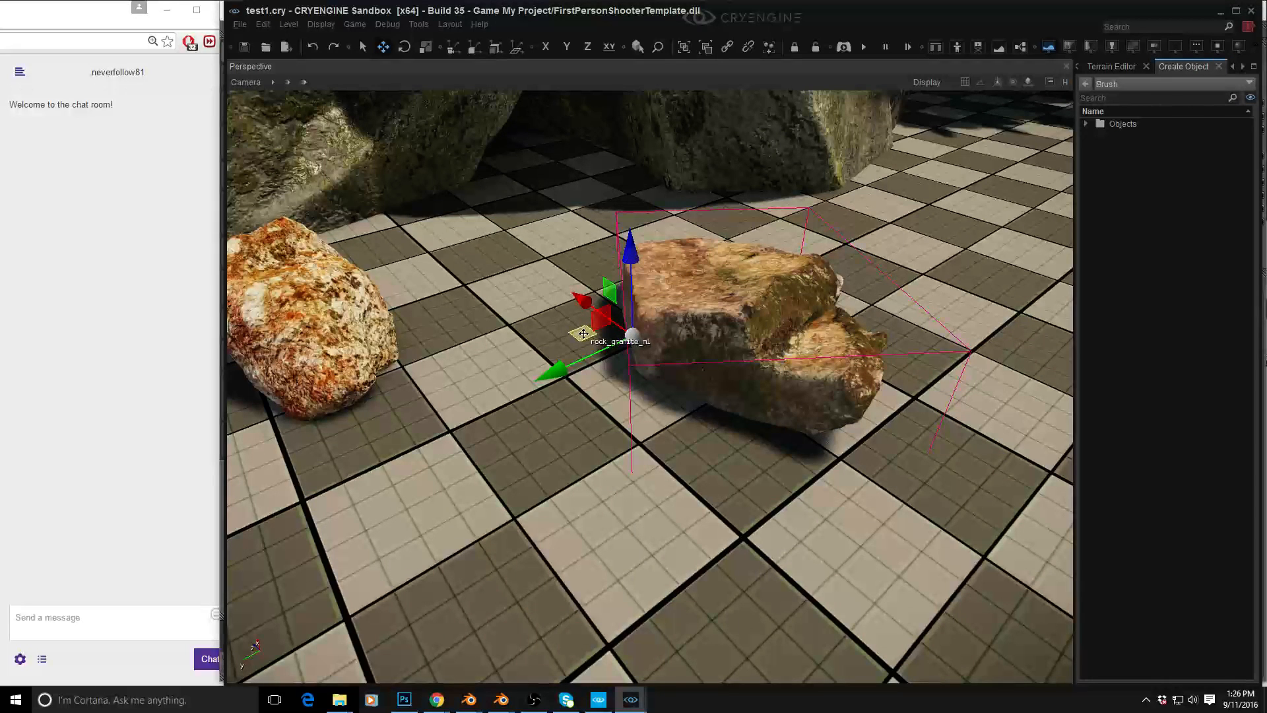
Duplicate the flat-lying granite rock, stand the copy upright by rotating it, and move it beside the original
key(ctrl+d)
click(510, 328)
key(2)
drag(580, 330, 455, 219)
key(1)
drag(507, 338, 547, 350)
Raise the upright copy at the rear edge of the flat-lying granite rock
right_drag(604, 336, 545, 312)
key(w)
key(s)
key(a)
drag(666, 301, 669, 261)
key(3)
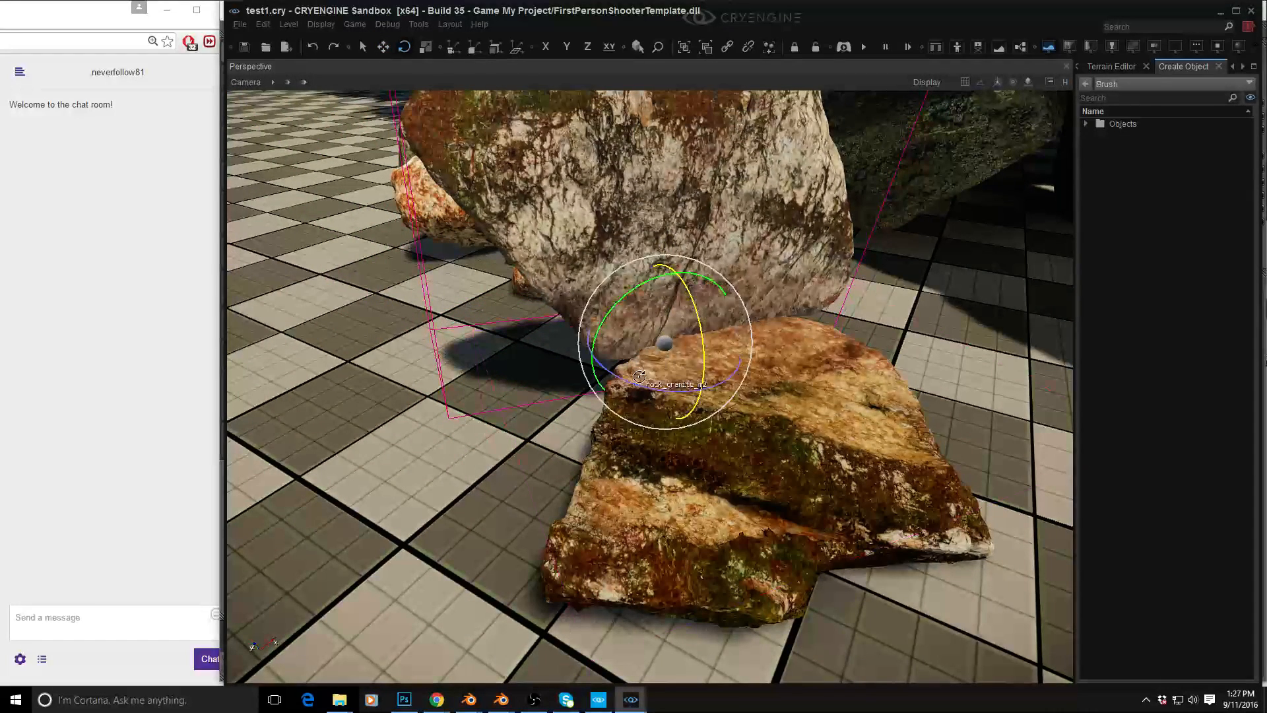
Rotate the upright copy so its mossy, angular side faces the flat rock, and settle it against the flat rock's rear edge
drag(657, 338, 814, 217)
right_drag(733, 284, 785, 258)
key(2)
drag(601, 349, 683, 375)
key(3)
key(1)
drag(645, 322, 618, 334)
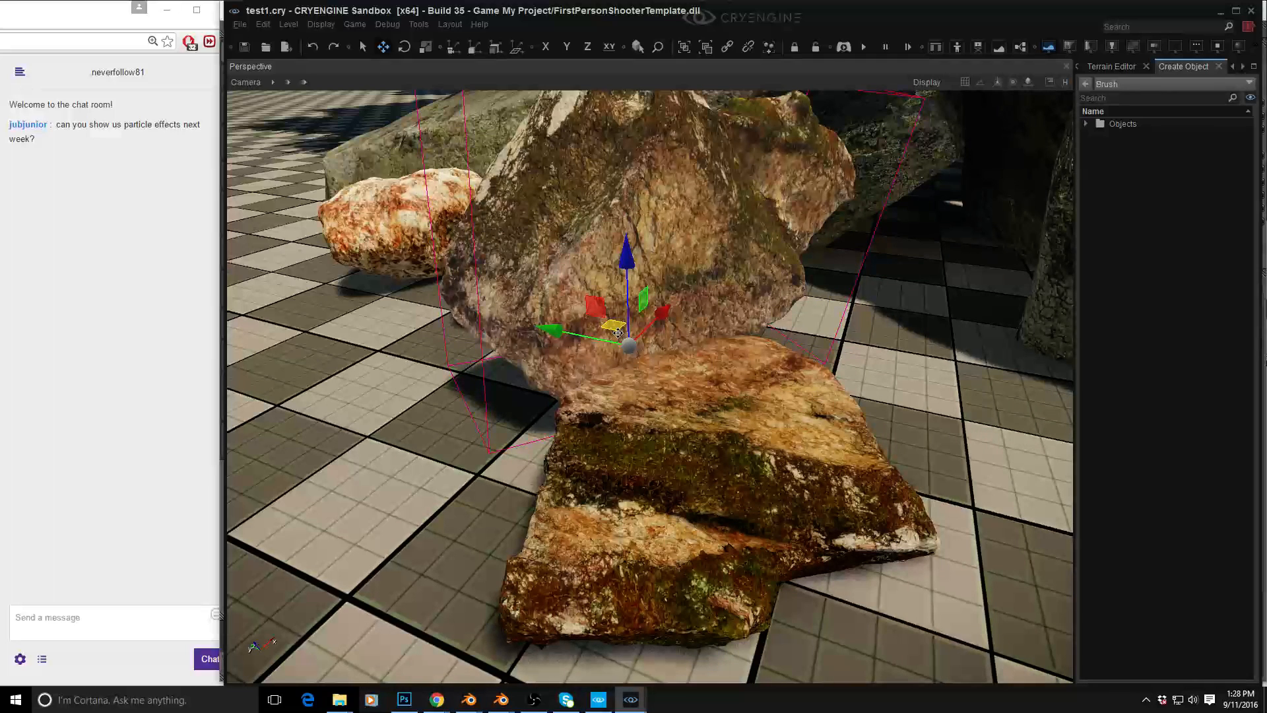
right_drag(769, 305, 860, 250)
click(810, 331)
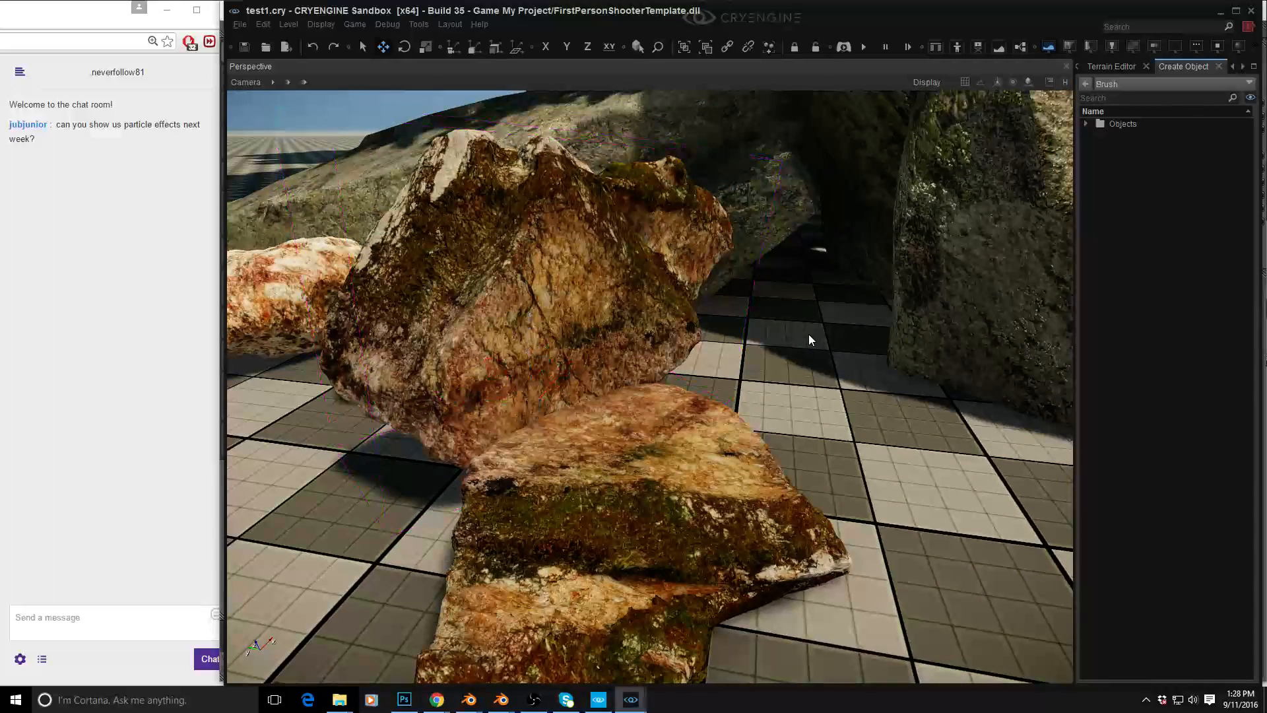
Nudge the large forest monolith behind the small rocks slightly along the floor
right_drag(809, 334, 813, 330)
key(s)
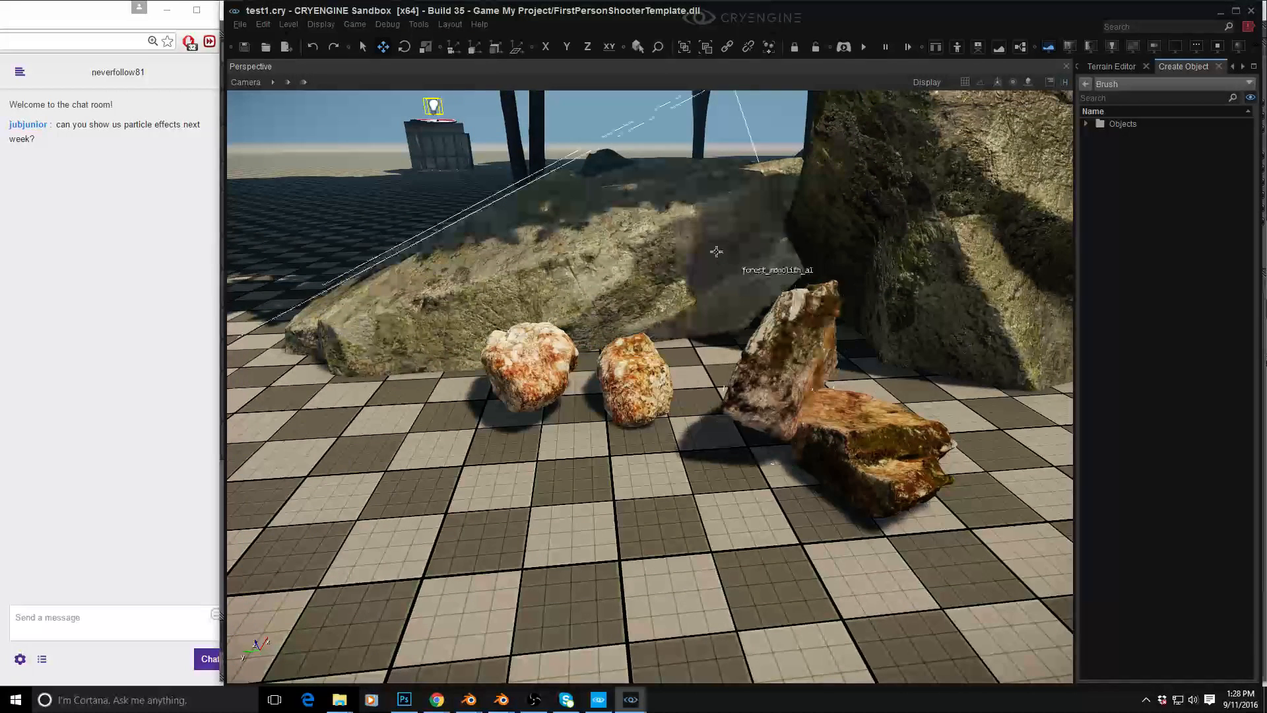
click(665, 245)
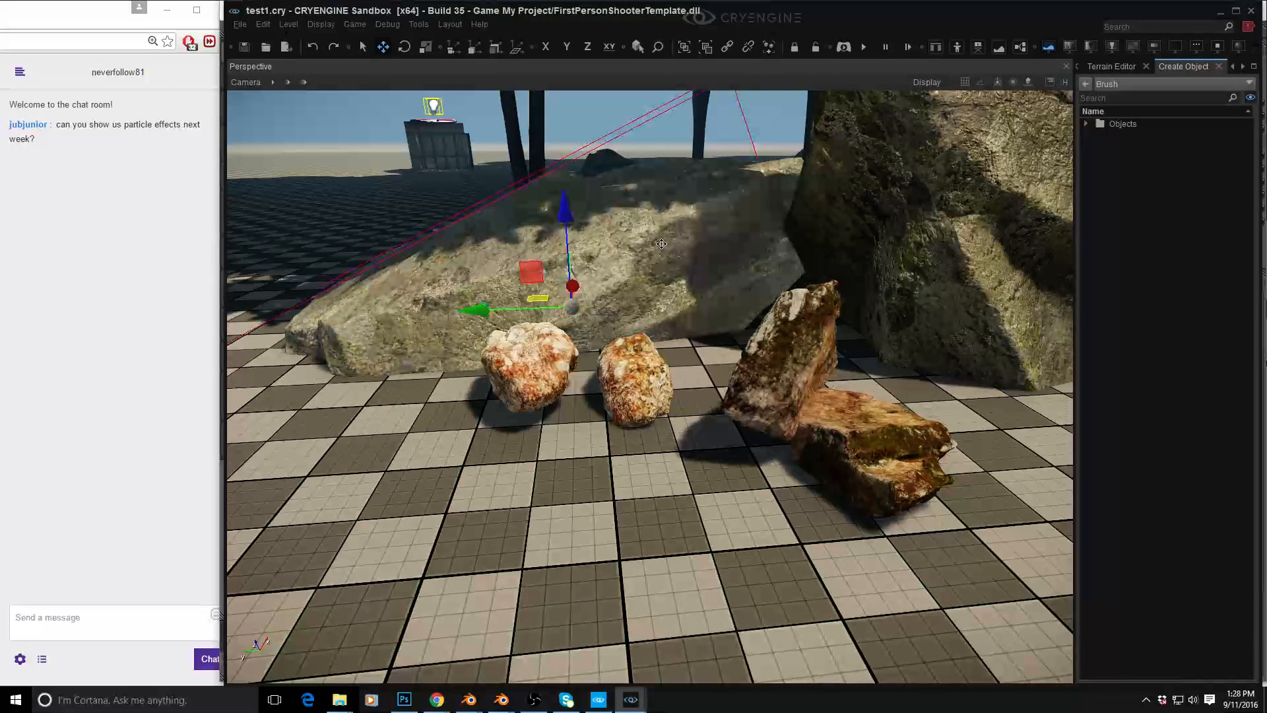
mouse_move(533, 297)
mouse_down()
mouse_move(495, 303)
mouse_move(532, 295)
mouse_up()
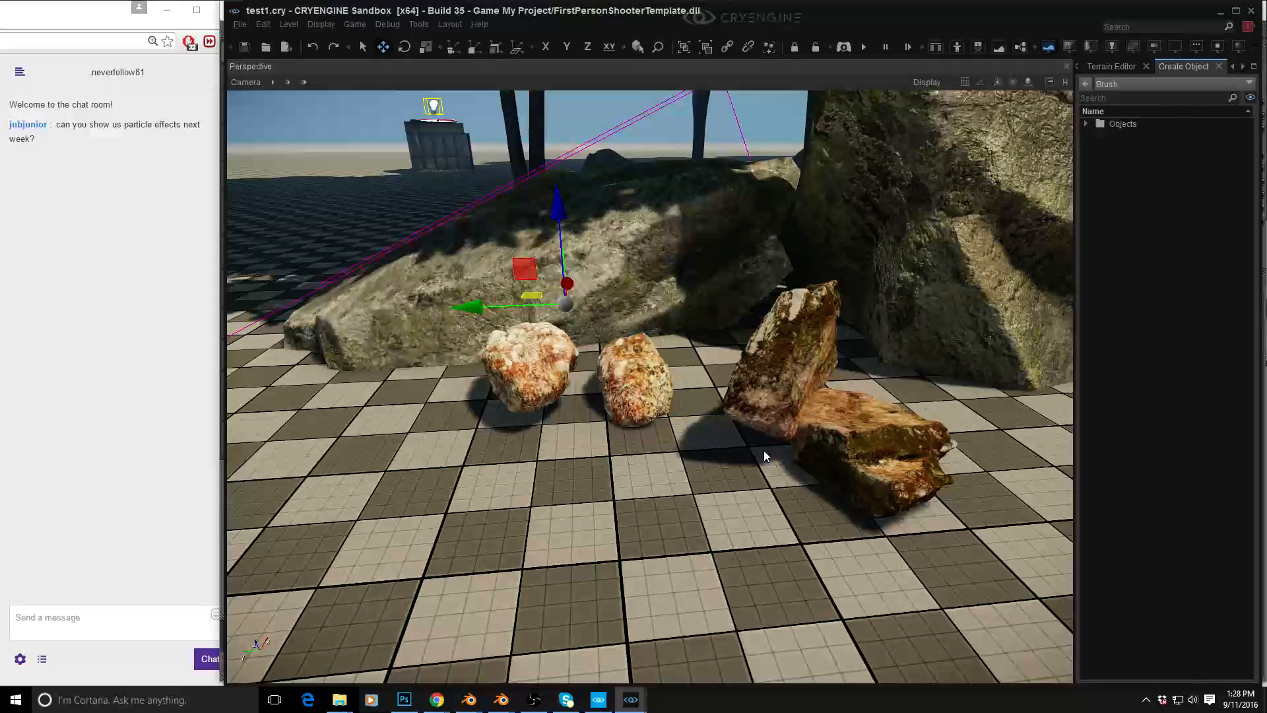
Select the upright and flat-lying granite rocks together, and switch to the OBS window
click(783, 421)
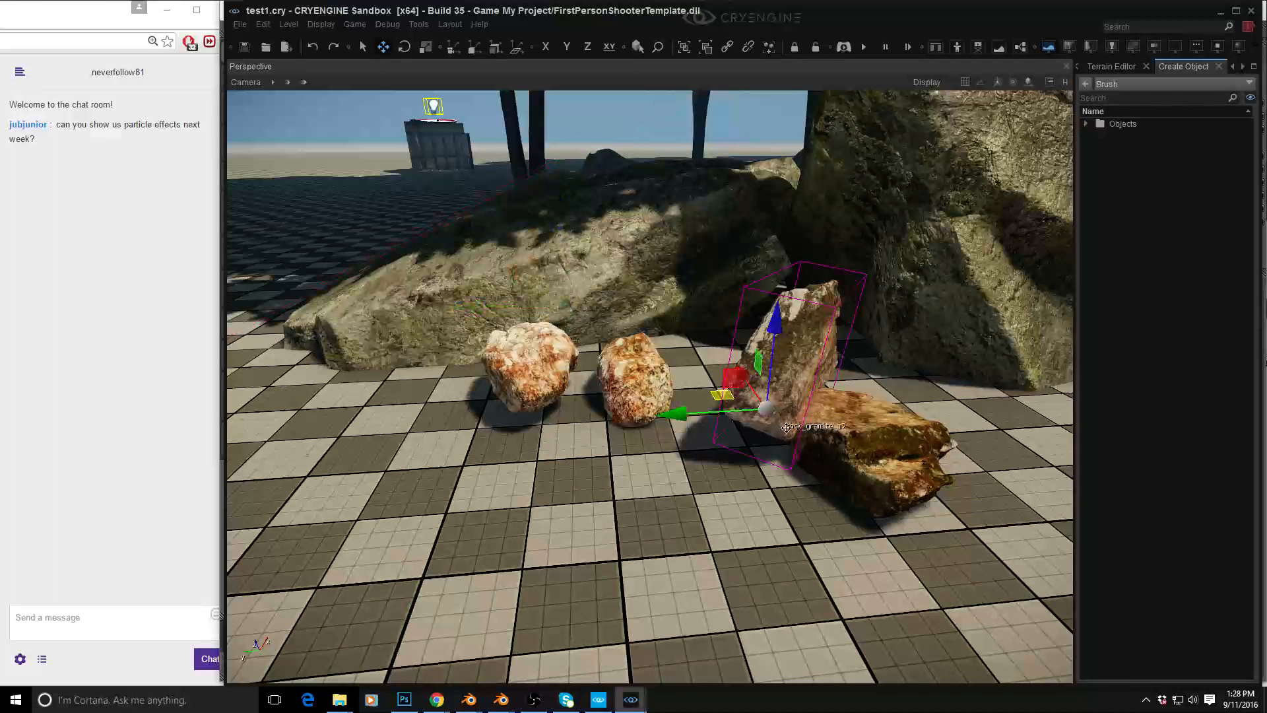
ctrl+click(836, 434)
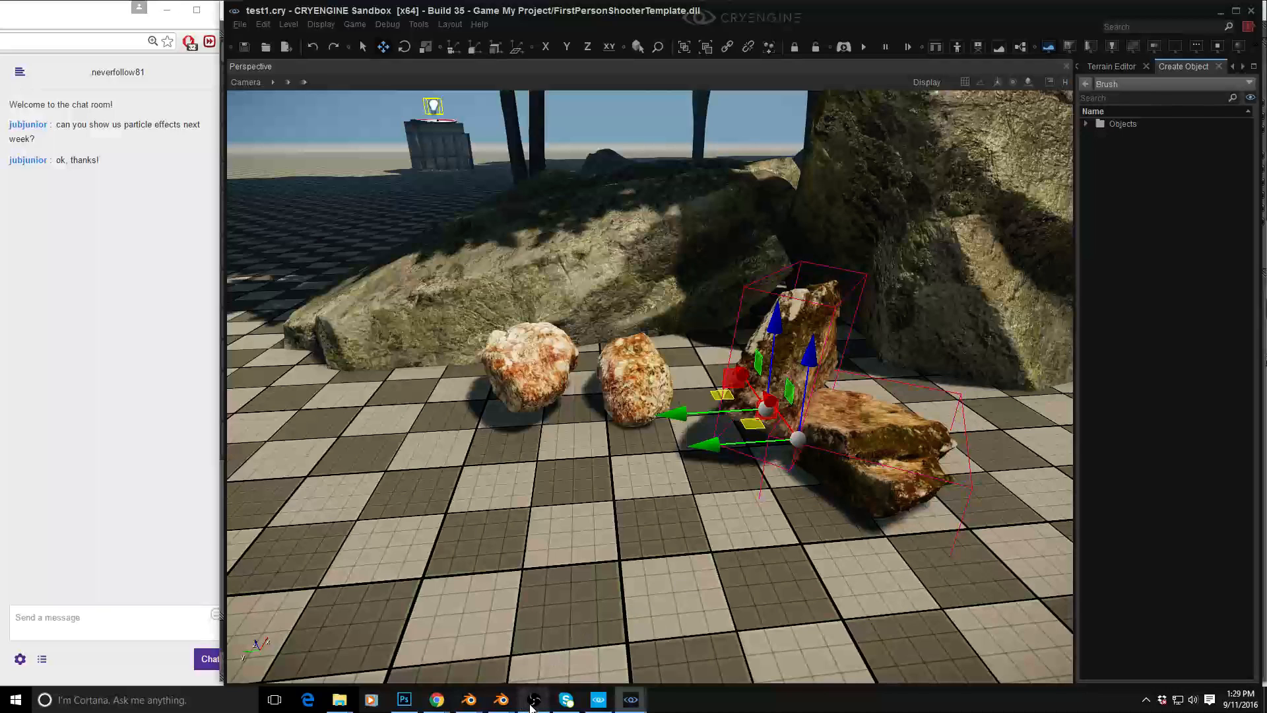
mouse_move(535, 705)
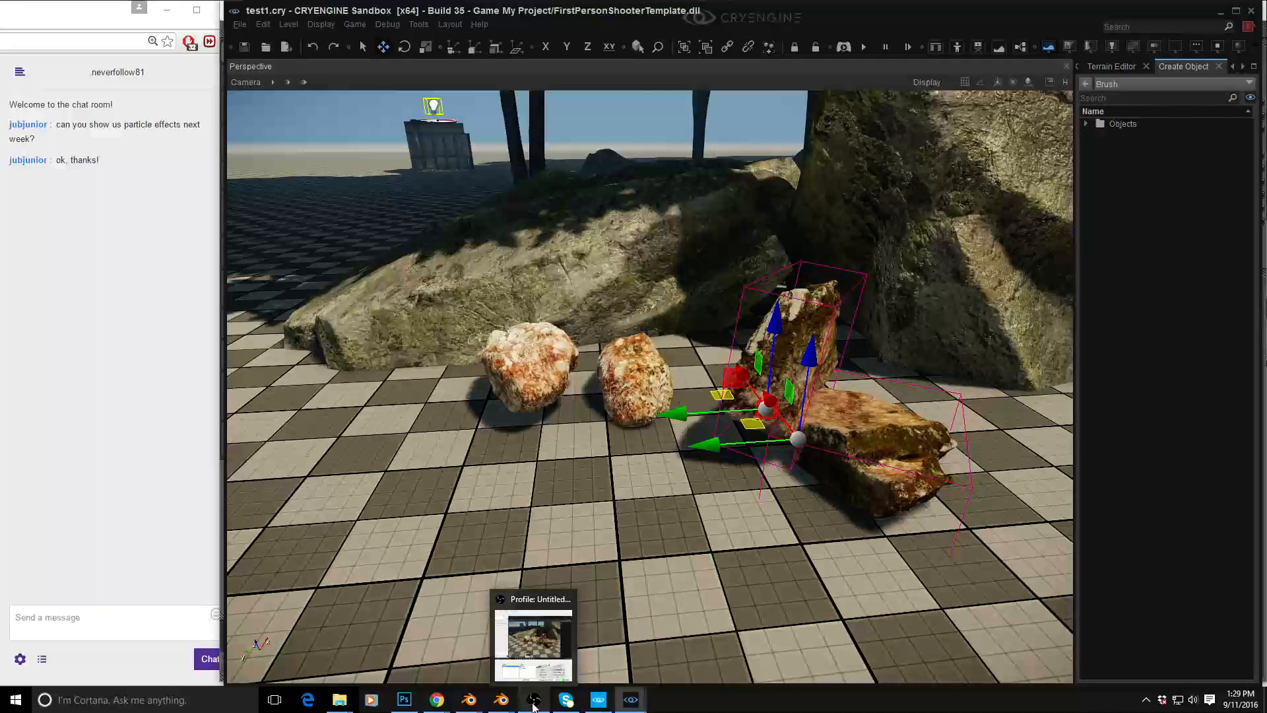
click(535, 705)
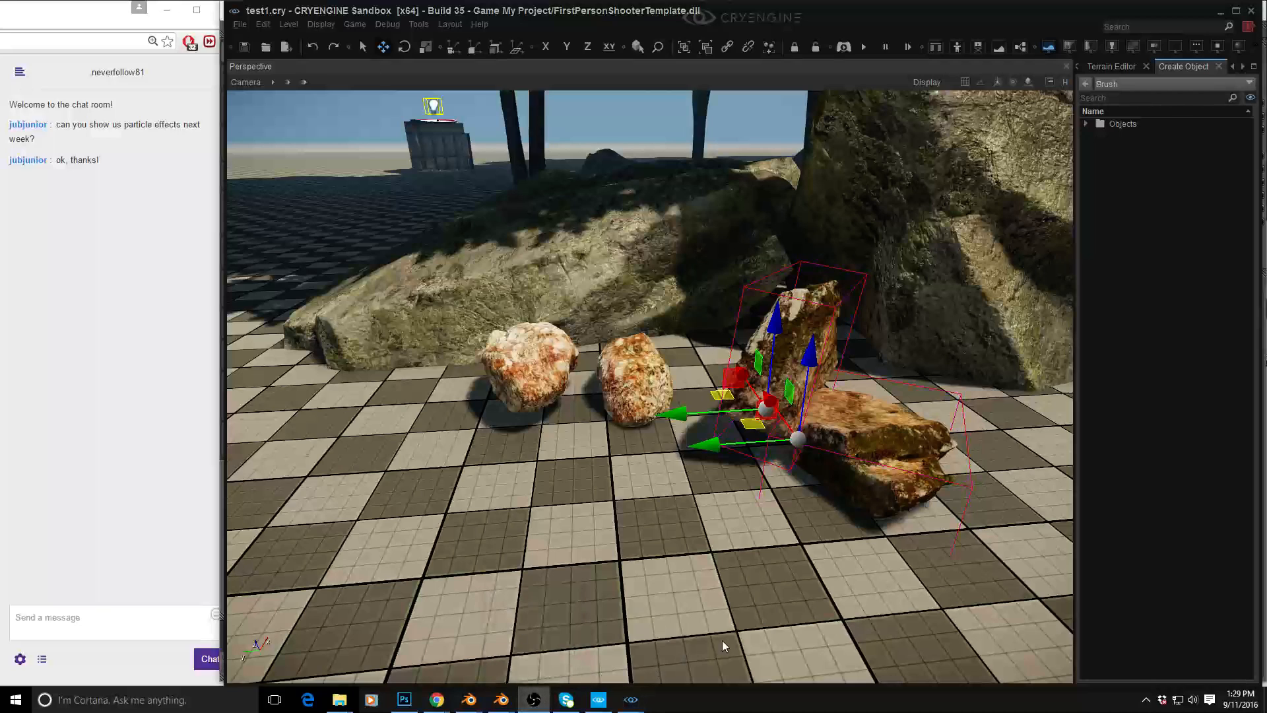